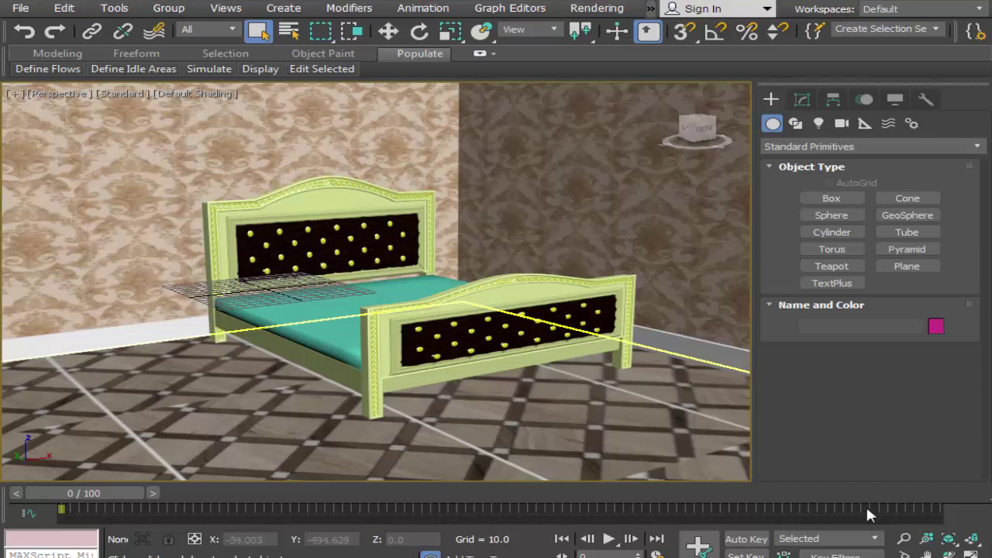
Reframe the bed in the viewports and maximize the Top view centred on it
left_click(948, 555)
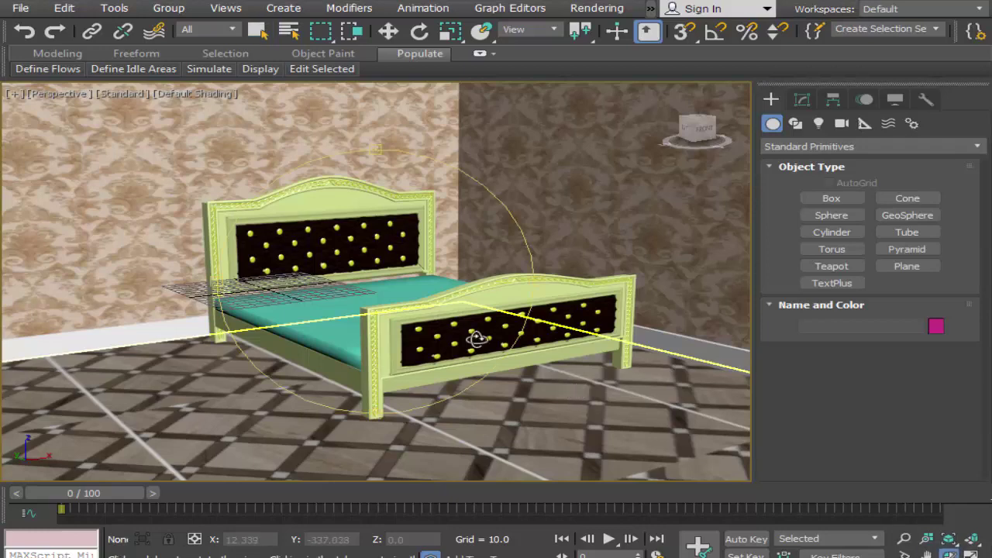
mouse_move(425, 319)
left_mouse_down()
mouse_move(450, 327)
mouse_move(381, 265)
left_mouse_up()
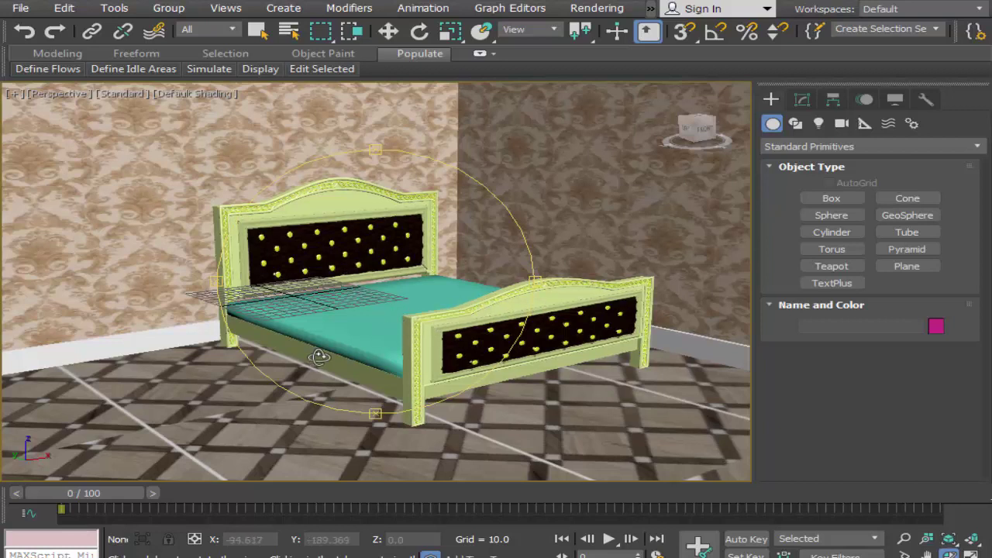
left_click_drag(236, 347, 103, 343)
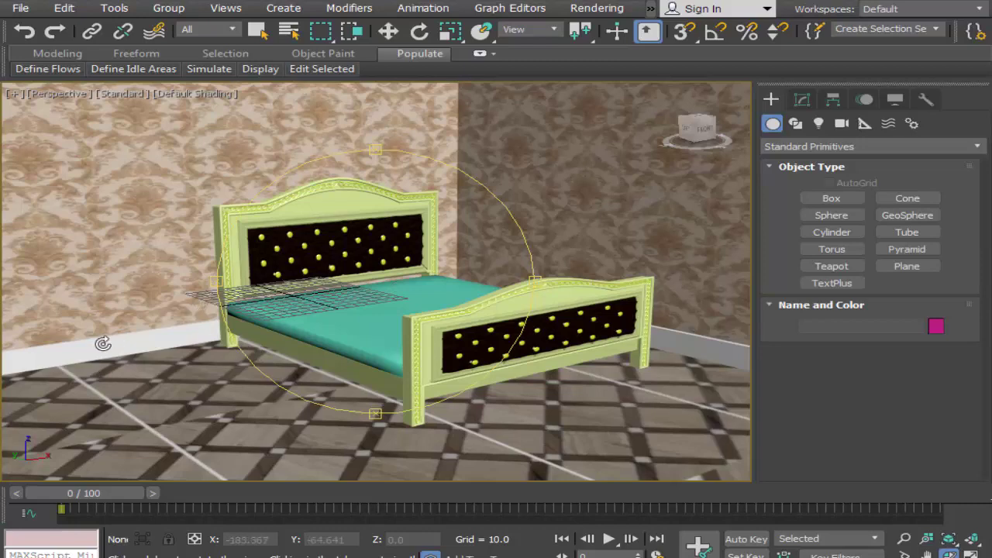
right_click(140, 382)
left_click(927, 555)
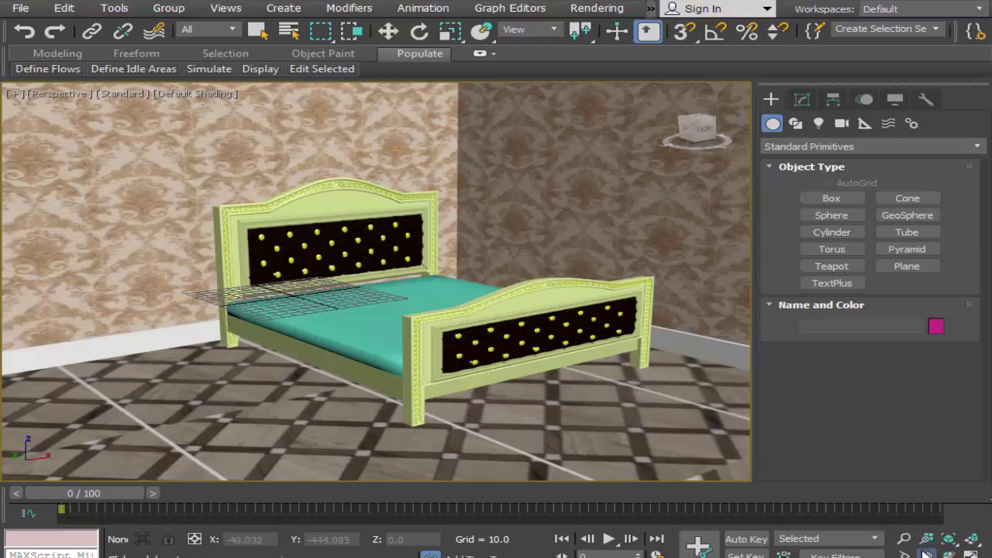
left_click_drag(604, 410, 602, 438)
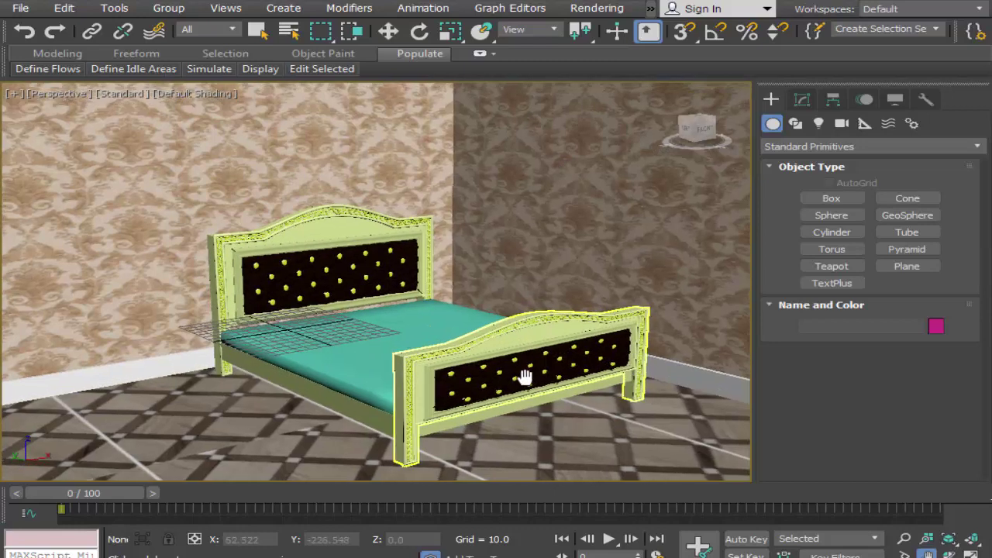
left_click_drag(538, 377, 529, 387)
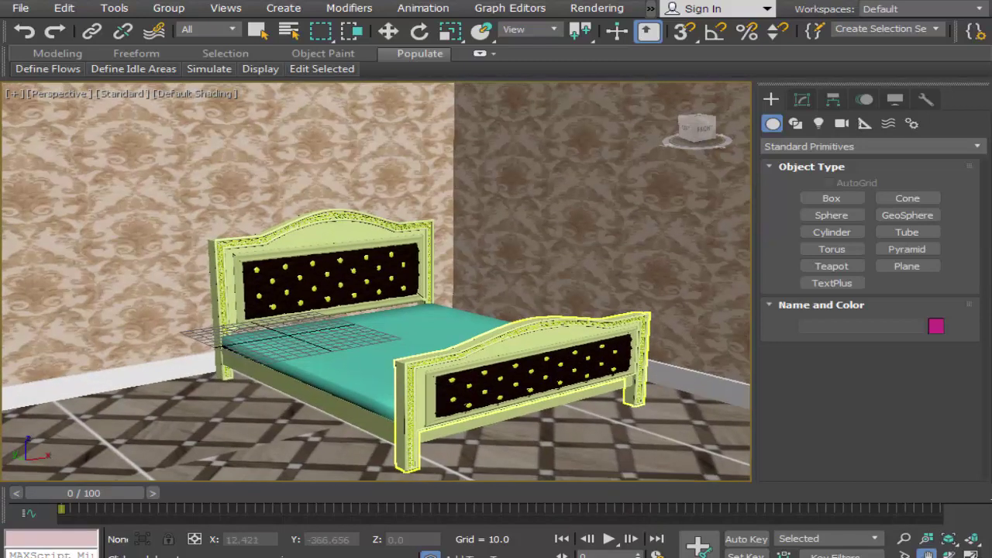
key("alt+w")
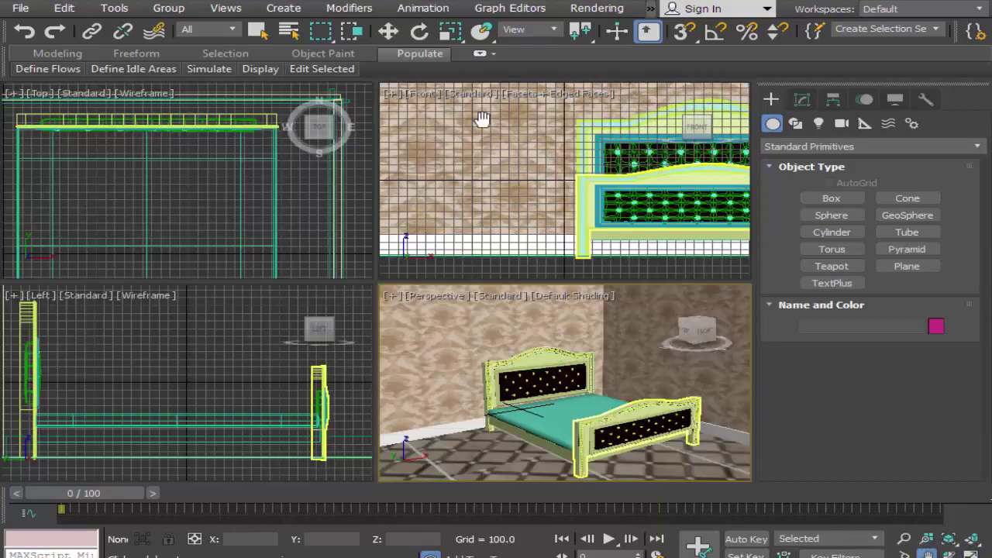
right_click(306, 190)
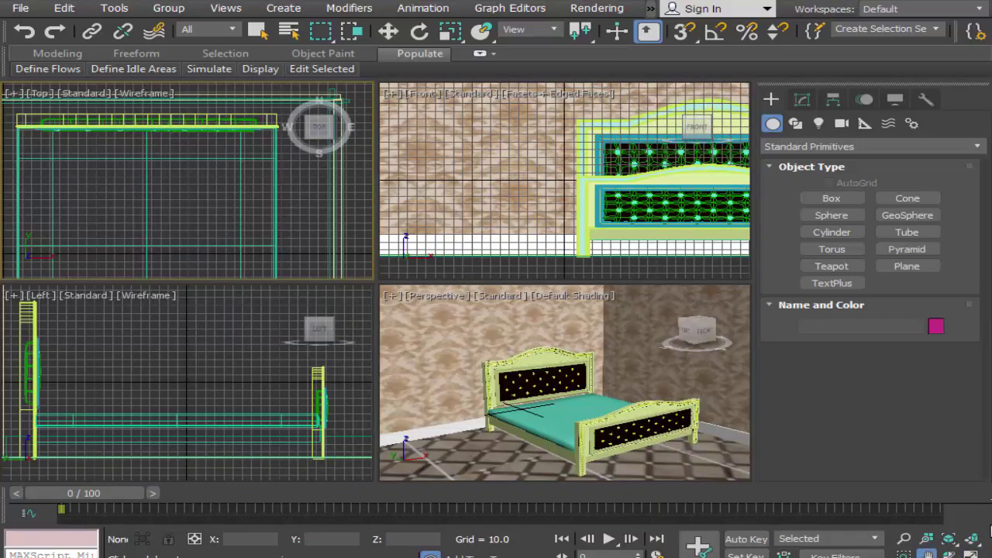
key("alt+w")
scroll(564, 349, "down", 5)
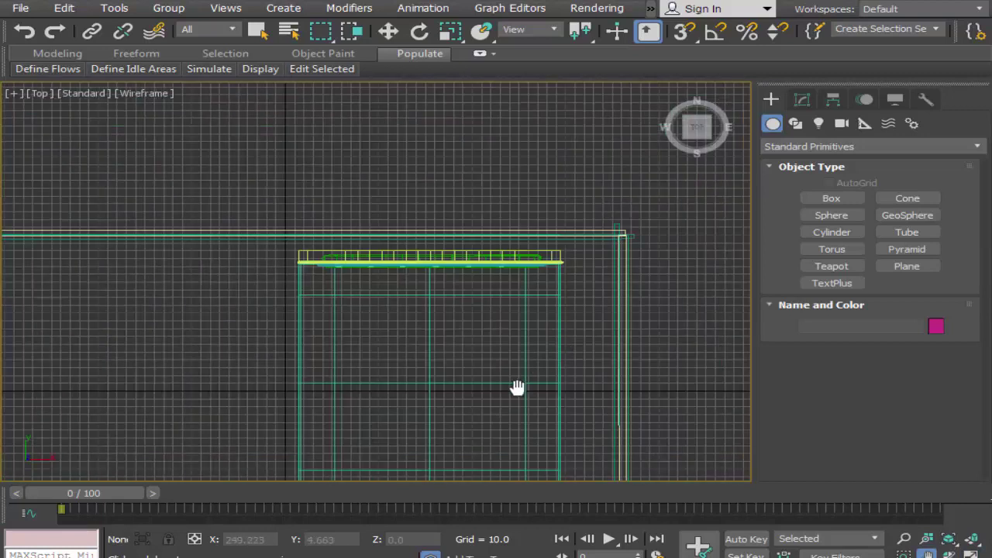
middle_click_drag(516, 387, 541, 265)
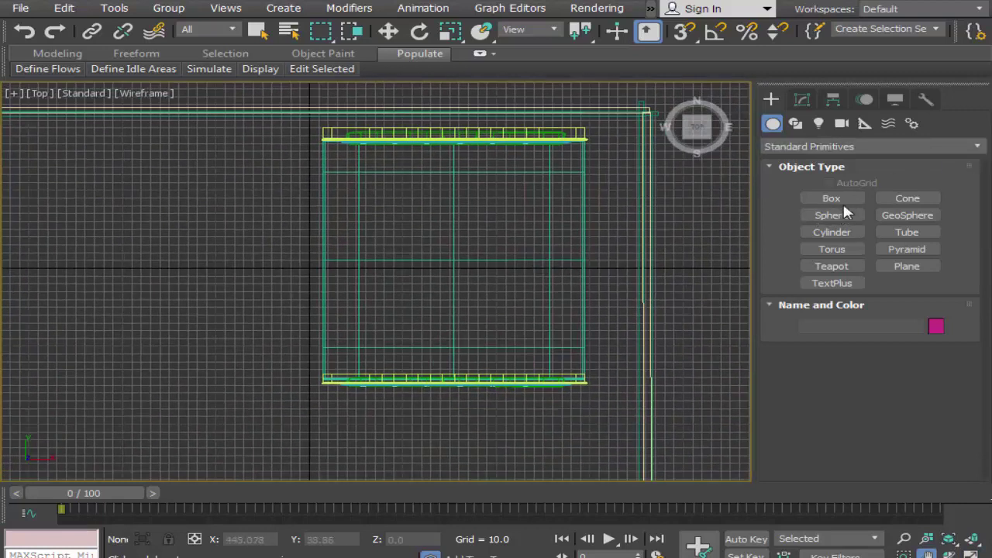
Draw a plane covering the whole bed with 30 length and 33 width segments
left_click(907, 266)
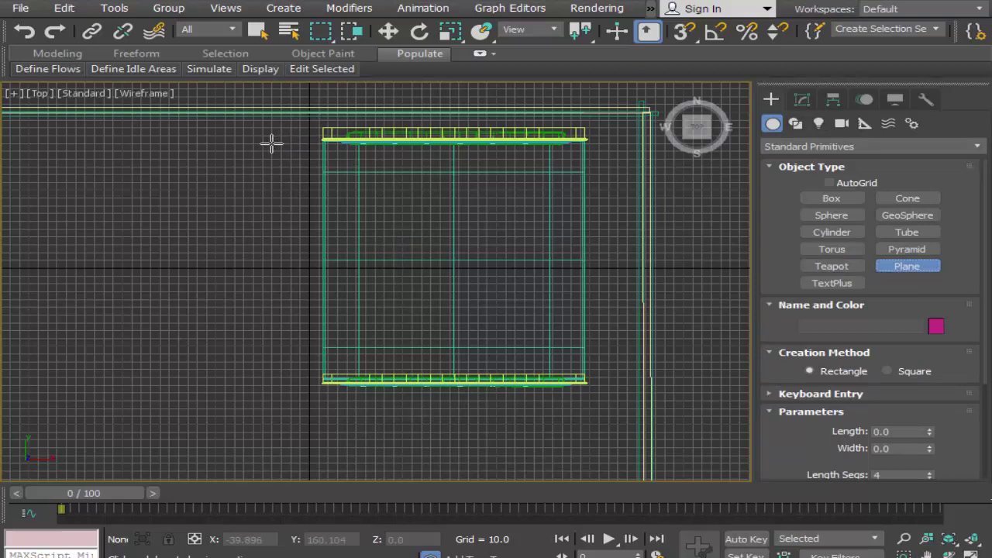
left_click_drag(271, 142, 634, 375)
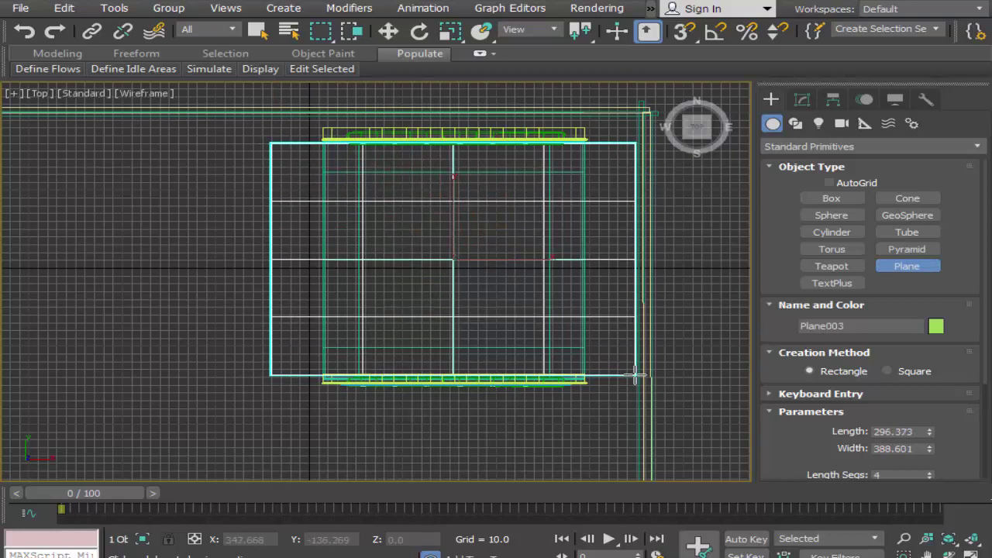
left_click_drag(779, 412, 821, 225)
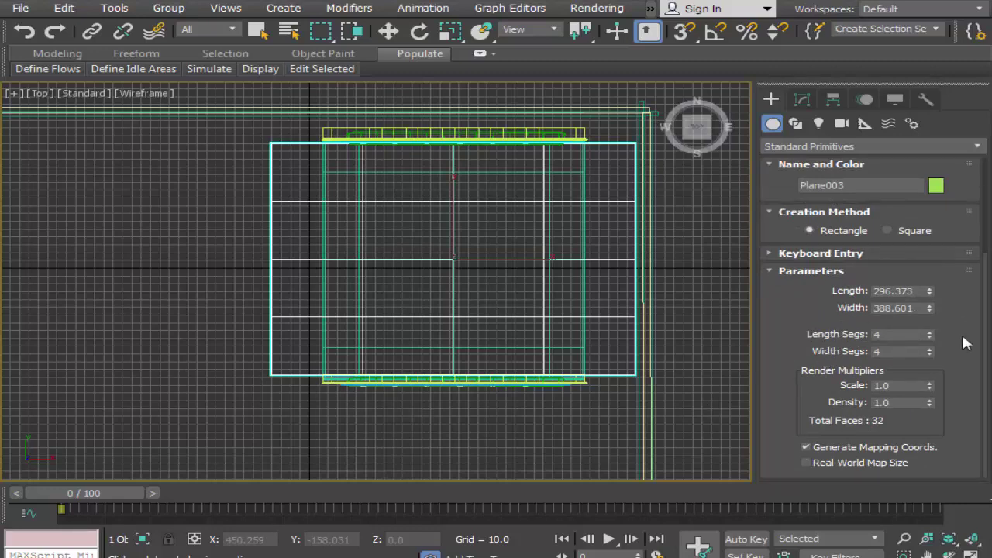
left_click_drag(927, 331, 931, 351)
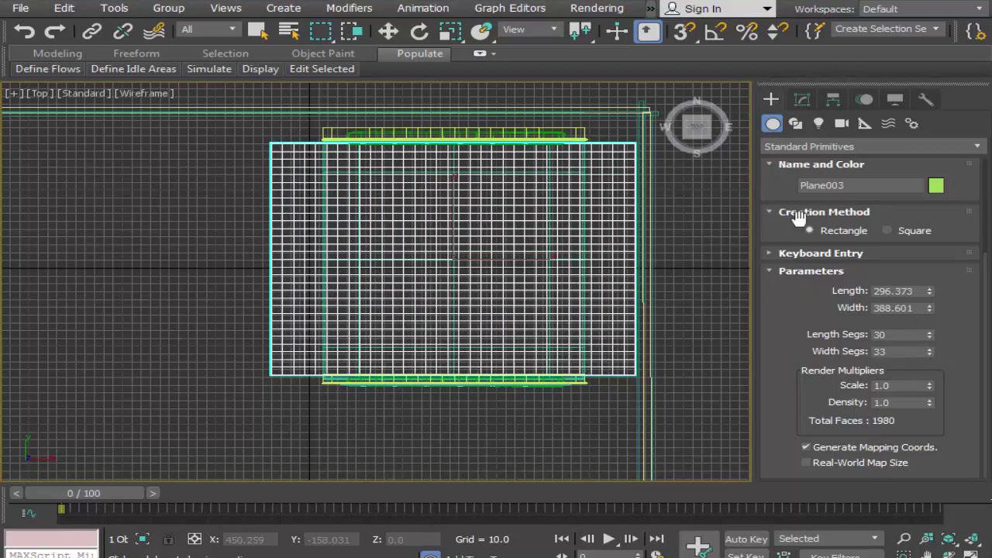
left_click(811, 105)
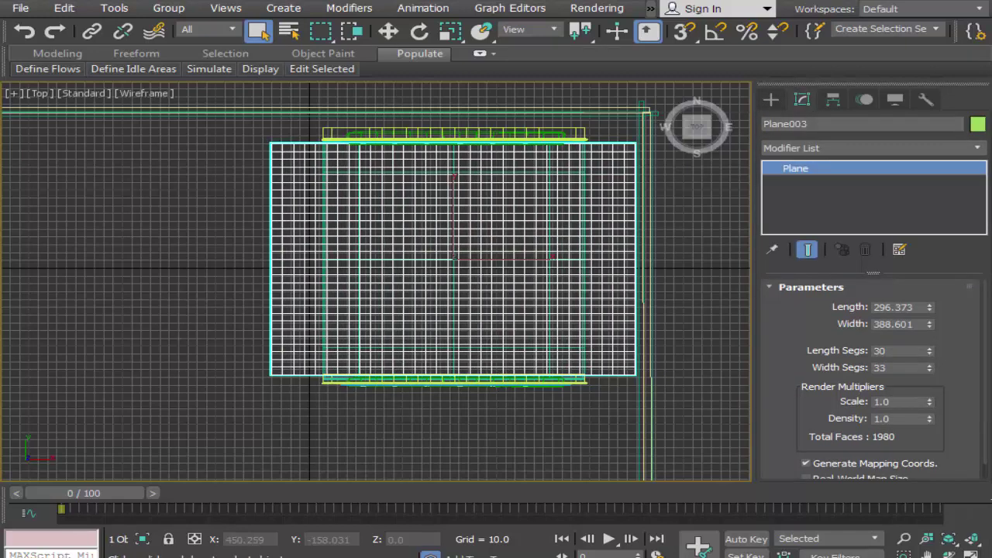
Maximize the Perspective view and zoom in toward the bed
key("alt+w")
left_click(928, 551)
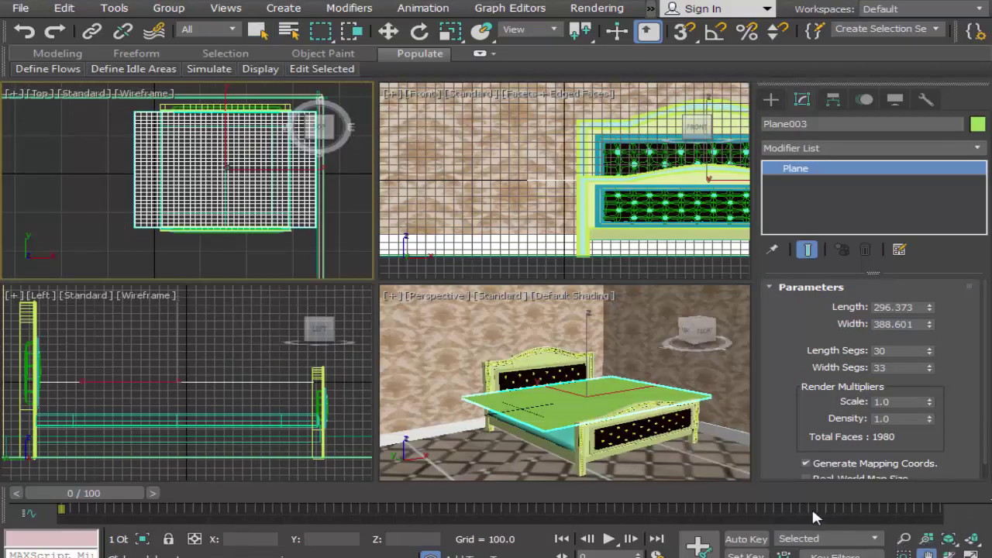
left_click(720, 464)
key("alt+w")
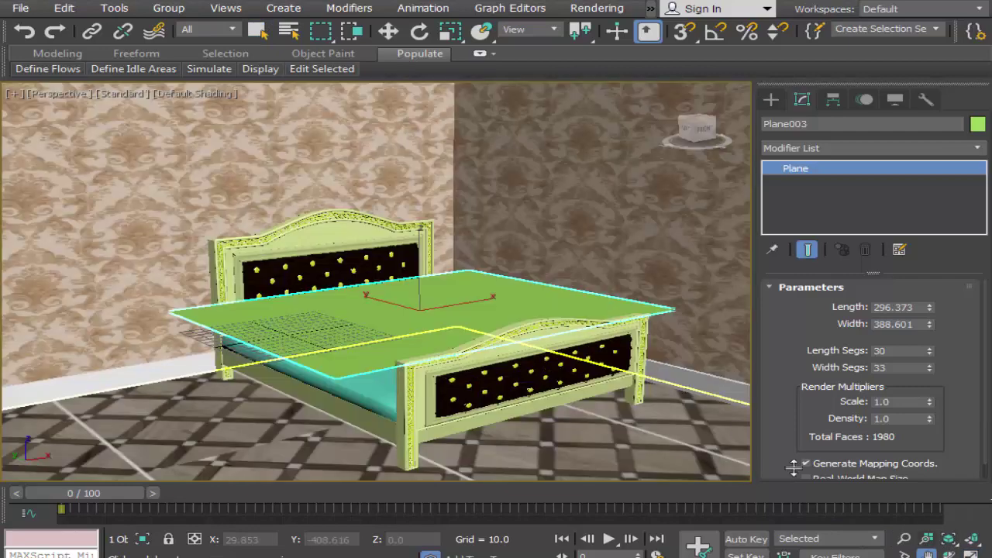
scroll(624, 361, "up", 2)
scroll(622, 361, "up", 3)
left_click_drag(620, 361, 516, 387)
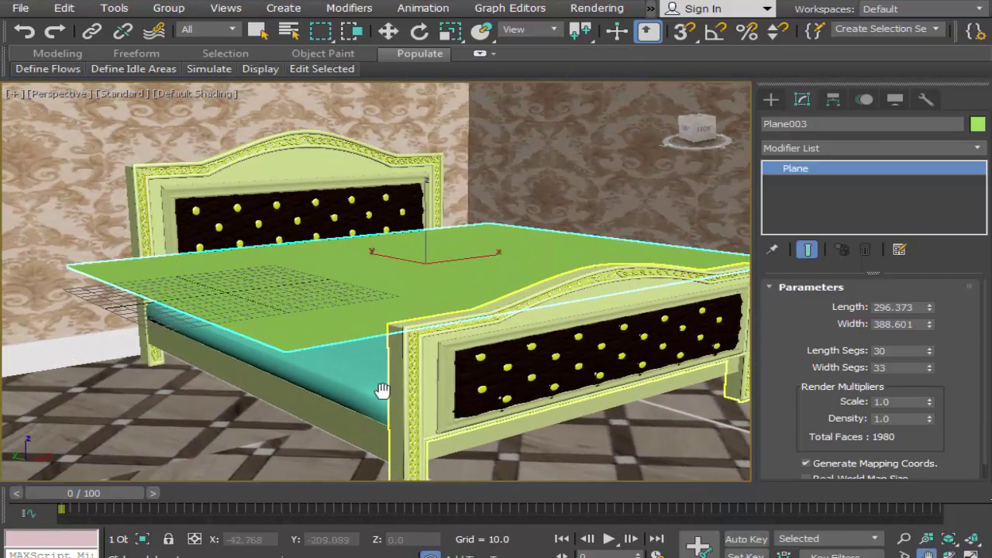
Add a Cloth modifier to Plane003 and open its cloth Object Properties
left_click(803, 150)
left_click_drag(981, 201, 988, 313)
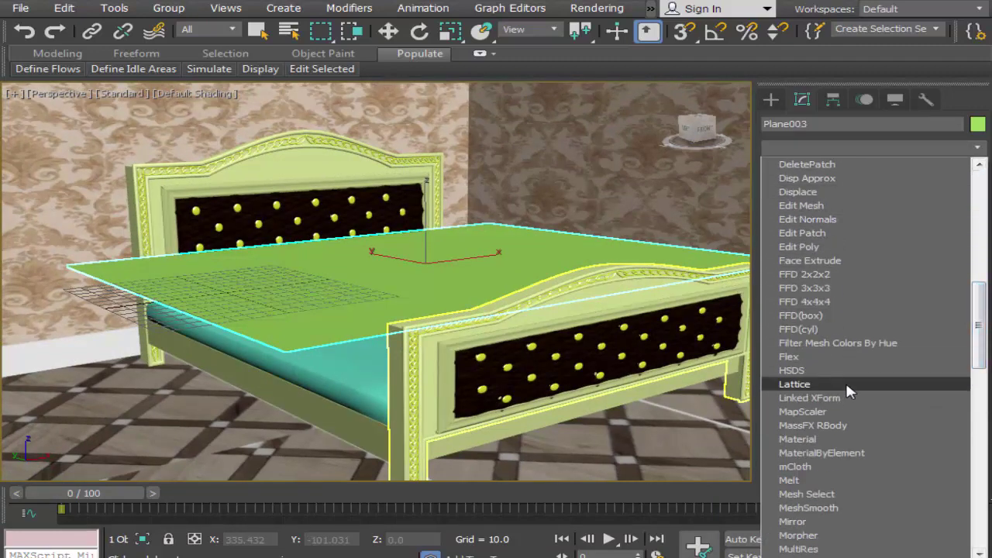
scroll(829, 357, "up", 3)
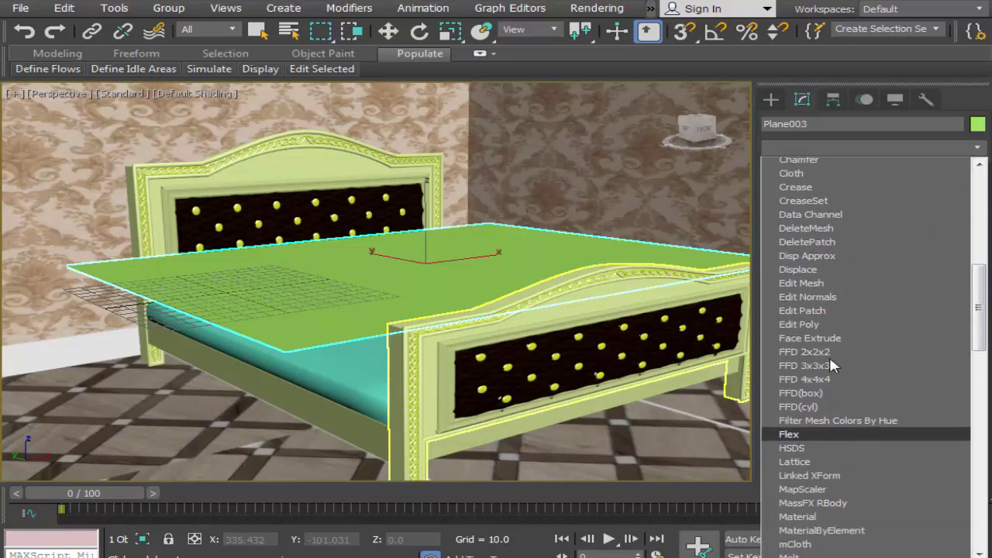
left_click(827, 171)
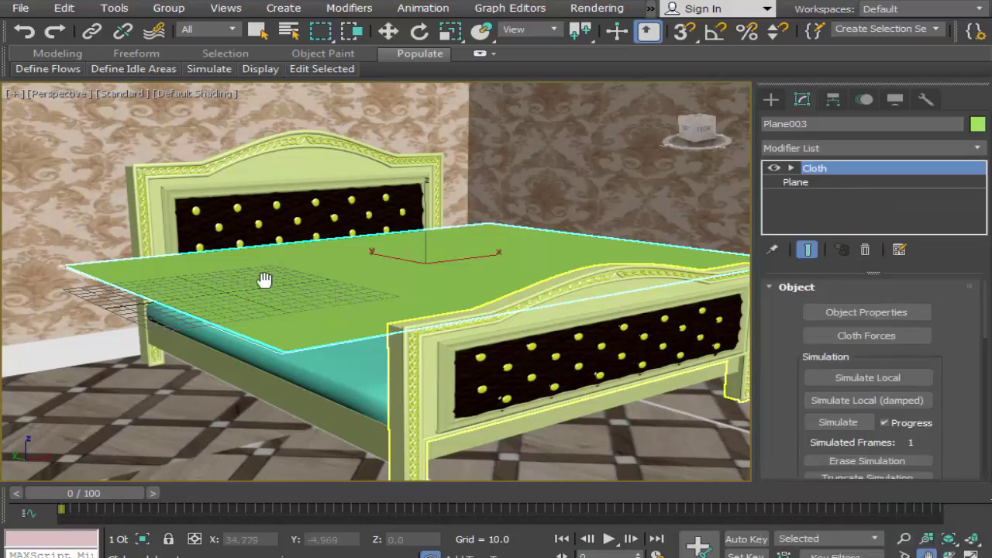
left_click(891, 313)
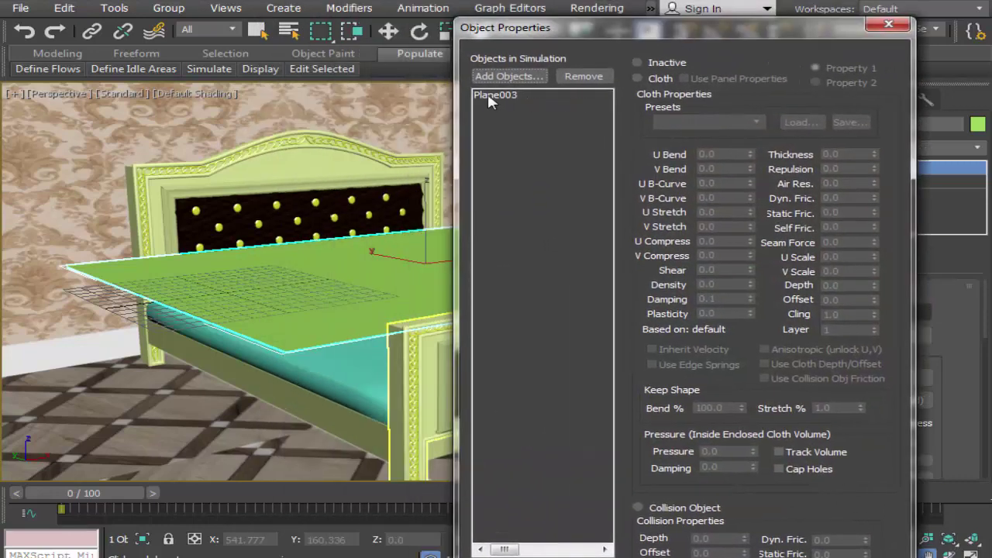
Switch Plane003 from Inactive to Cloth and apply the Cotton preset
left_click(488, 94)
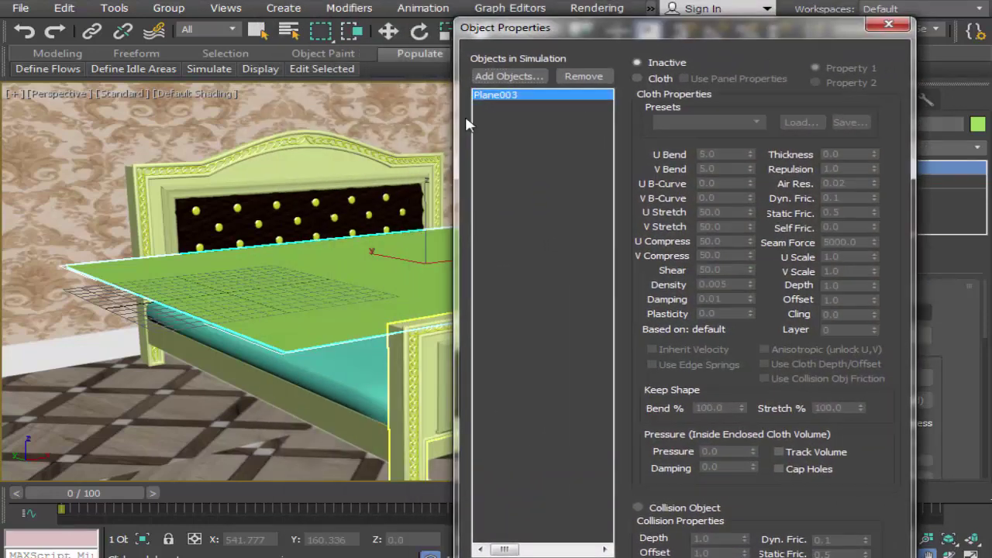
left_click(638, 78)
left_click(752, 122)
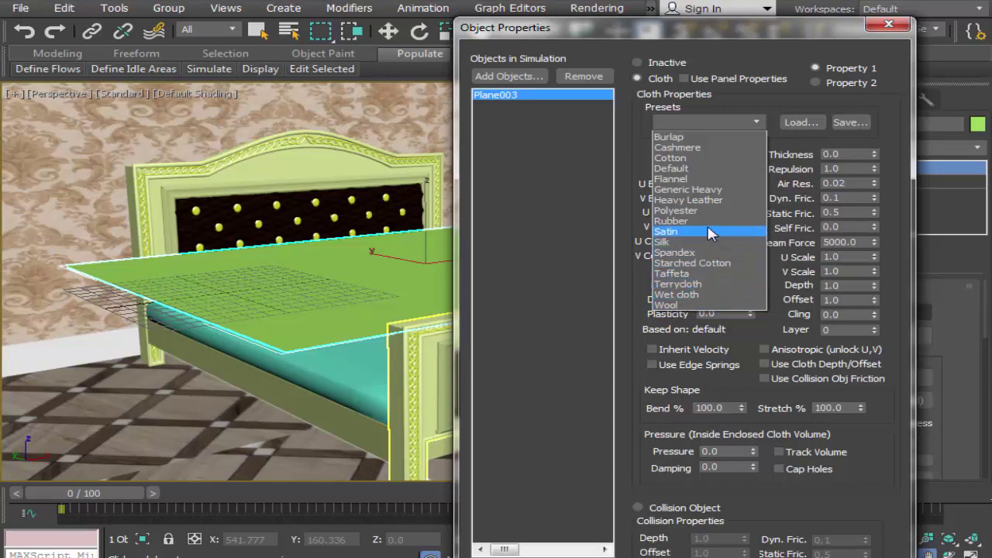
left_click(709, 158)
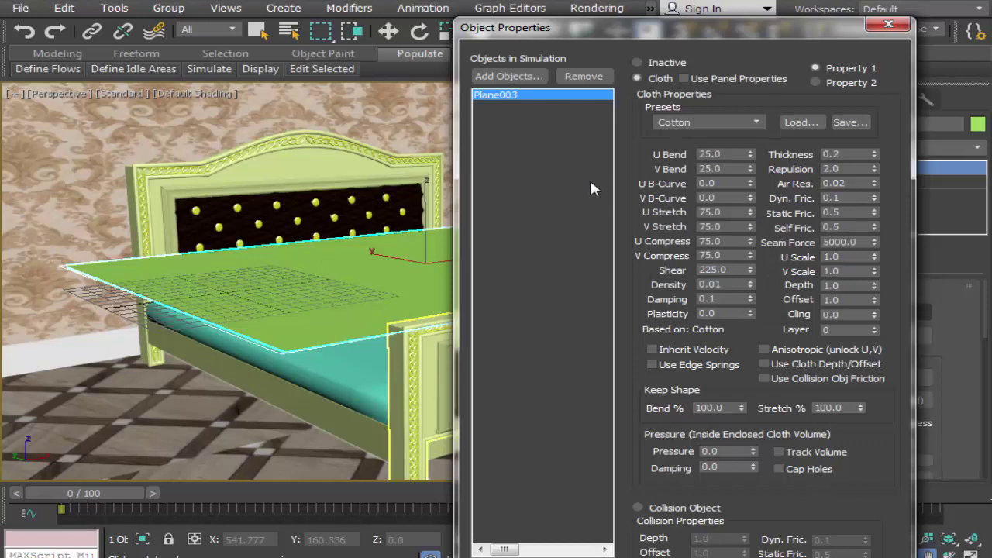
Add the matteres object to the simulation and set it as a Collision Object
left_click(511, 83)
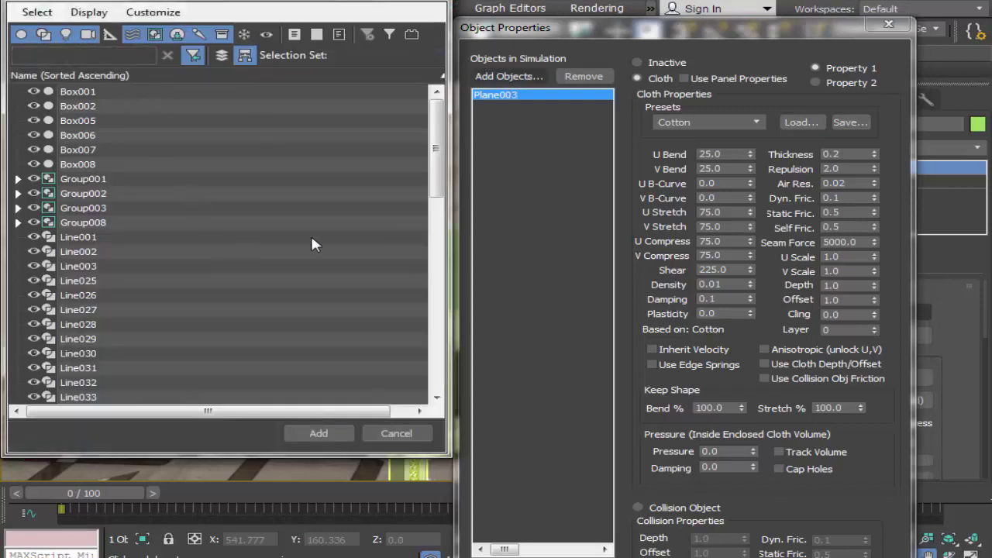
left_click_drag(436, 165, 436, 271)
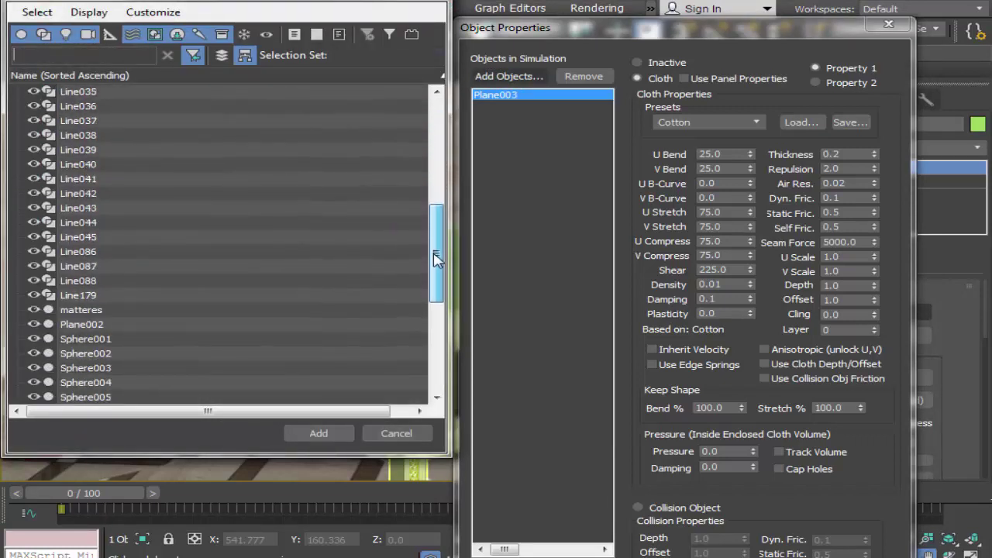
left_click(88, 313)
left_click(341, 436)
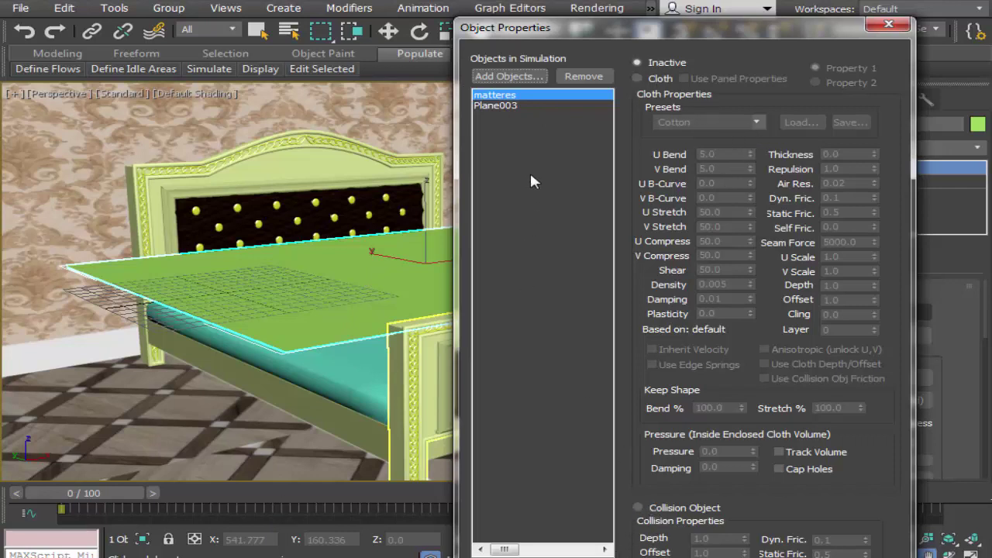
left_click(639, 507)
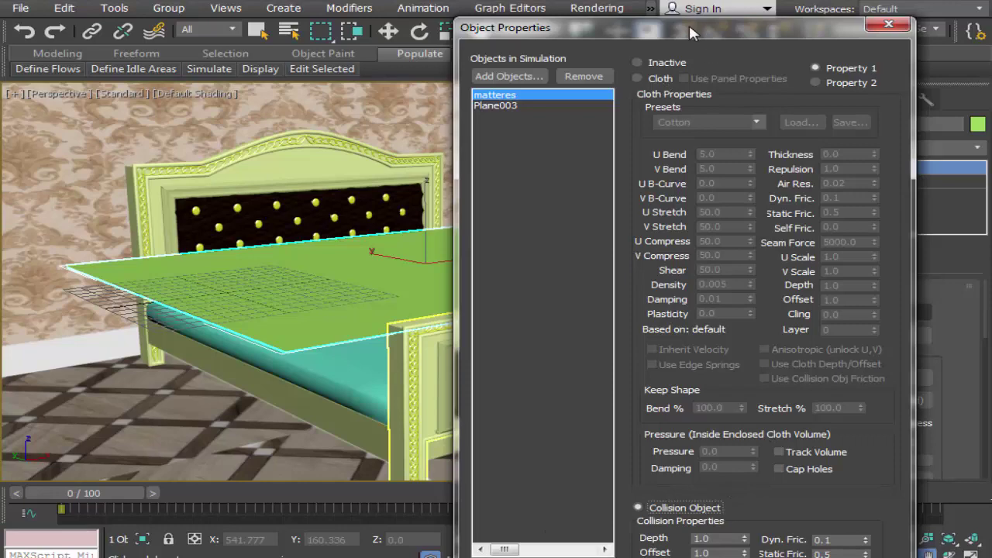
left_click_drag(688, 24, 686, 0)
Confirm the cloth properties and run a damped local simulation to drape the sheet
left_click(505, 536)
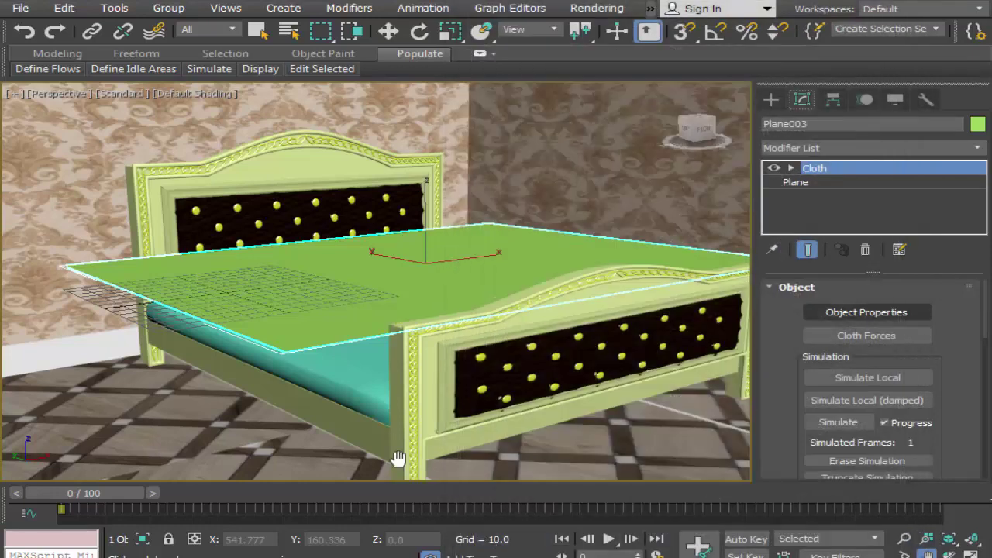
left_click(828, 408)
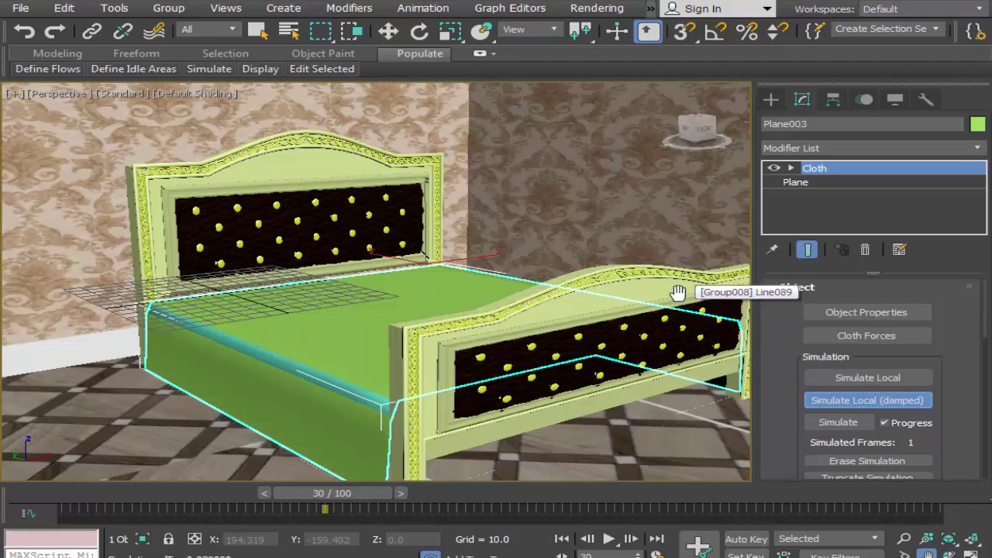
left_click(677, 293)
Select the draped sheet and set its Z position to 4.676
left_click(678, 292)
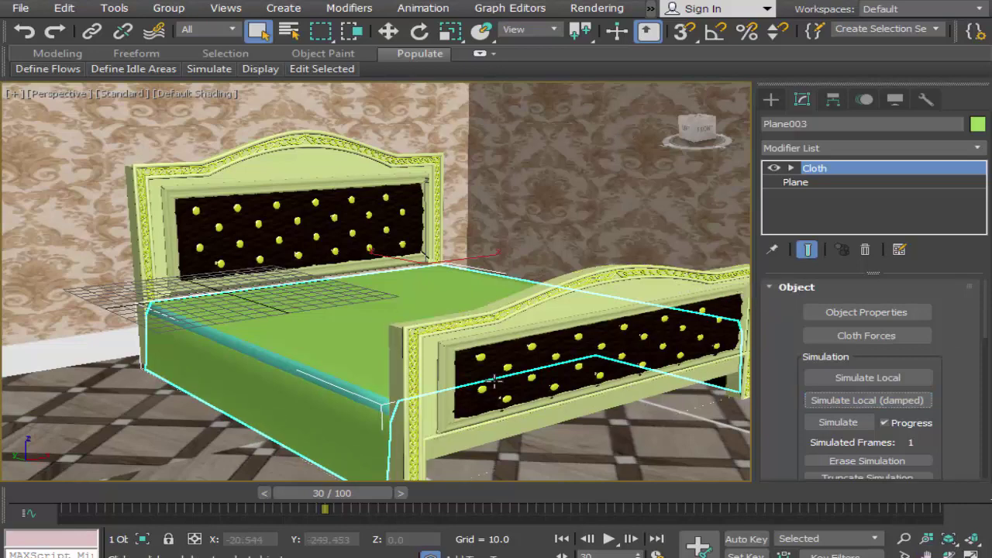
left_click(526, 350)
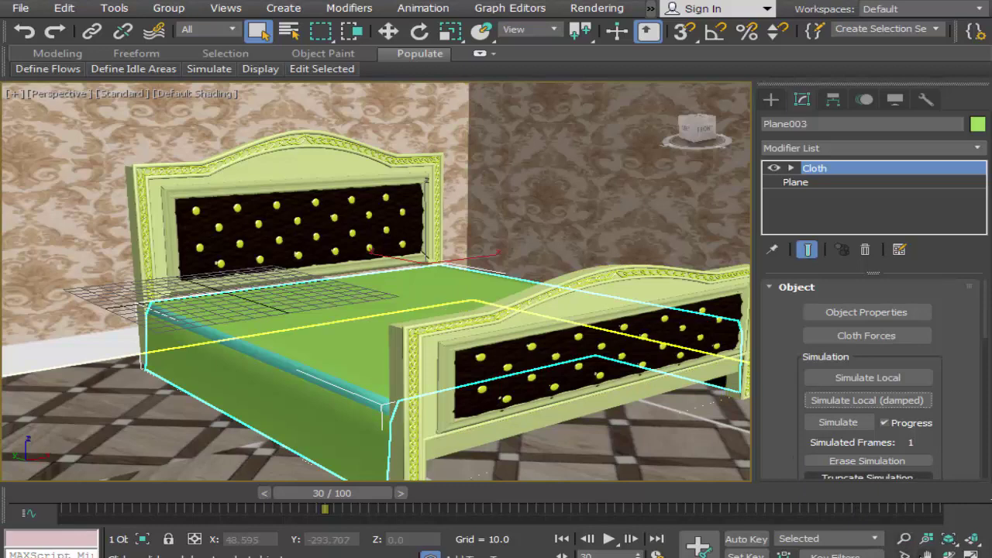
key("ctrl+p")
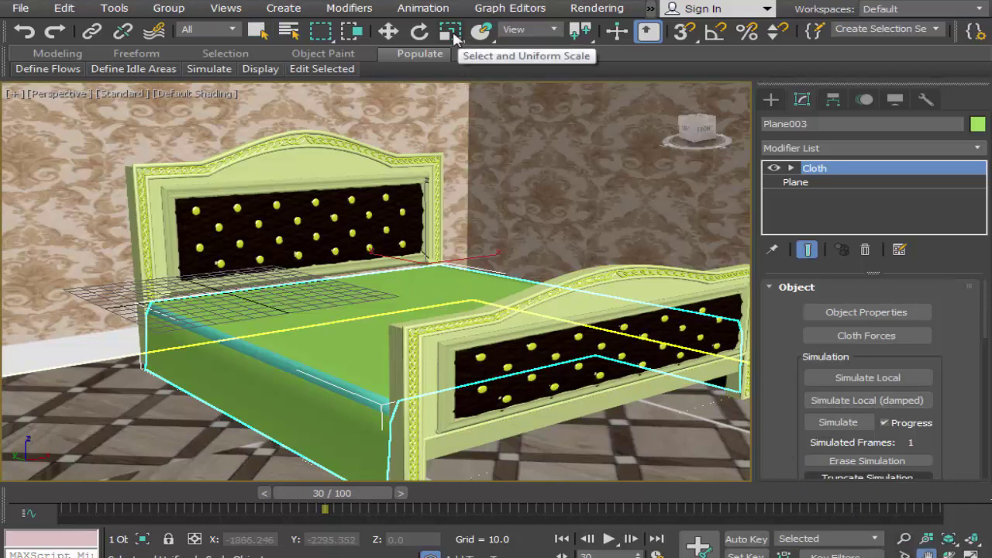
right_click(388, 31)
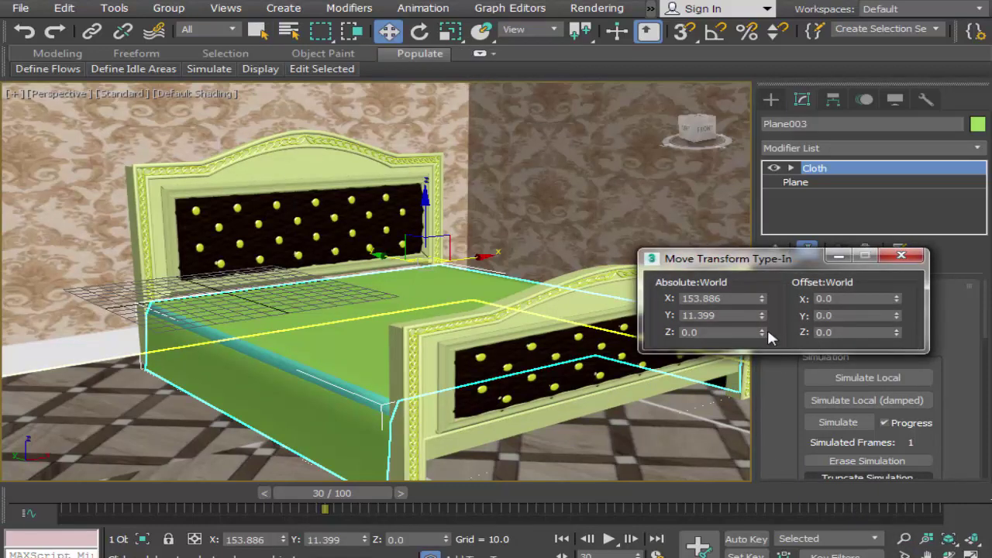
left_click_drag(767, 329, 768, 329)
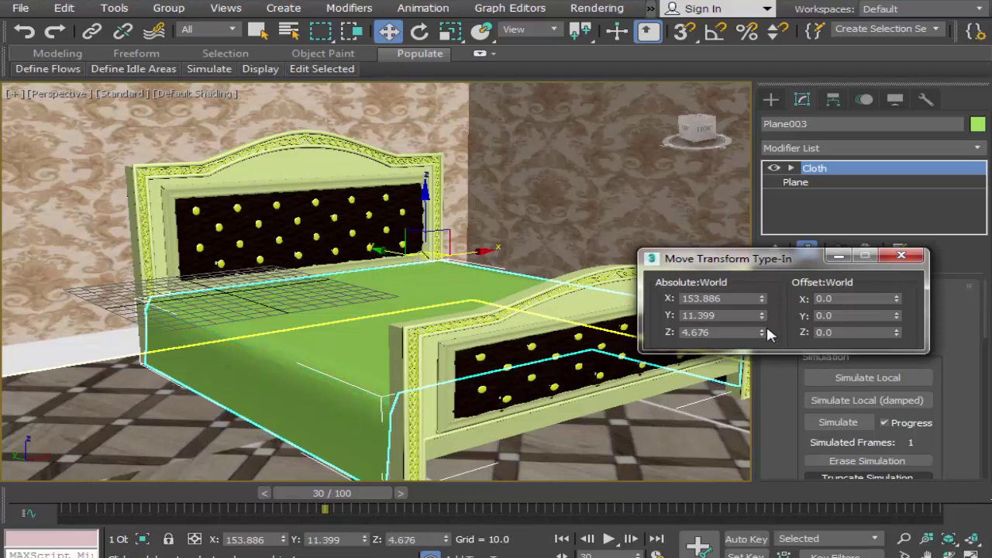
left_click(901, 258)
left_click(776, 101)
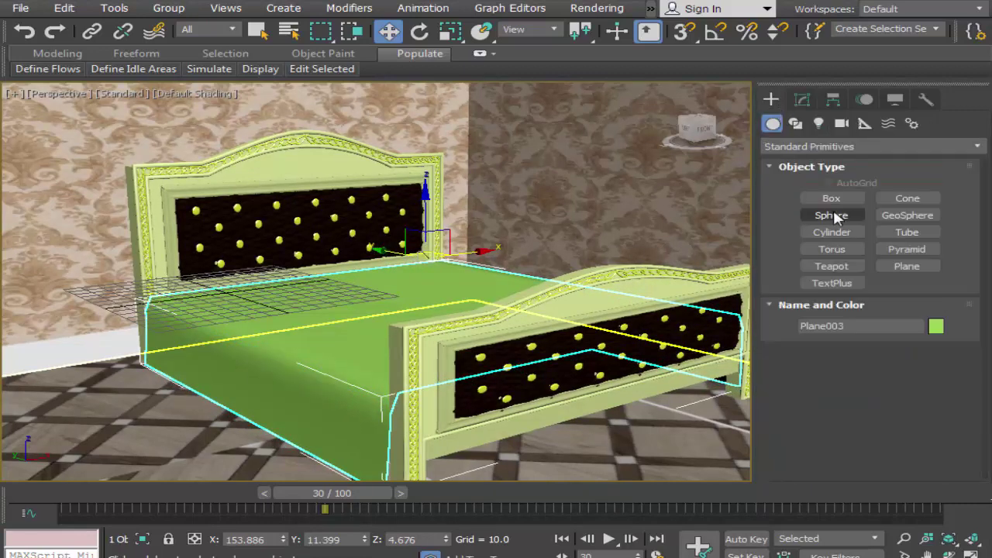
Draw a thin box near the headboard in the maximized Top view
left_click(831, 198)
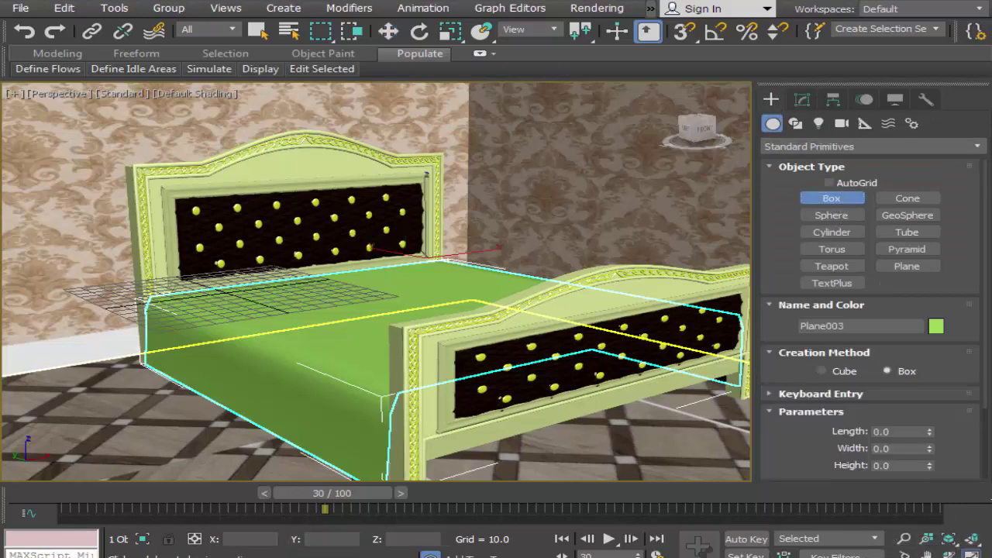
left_click(970, 553)
left_click(217, 232)
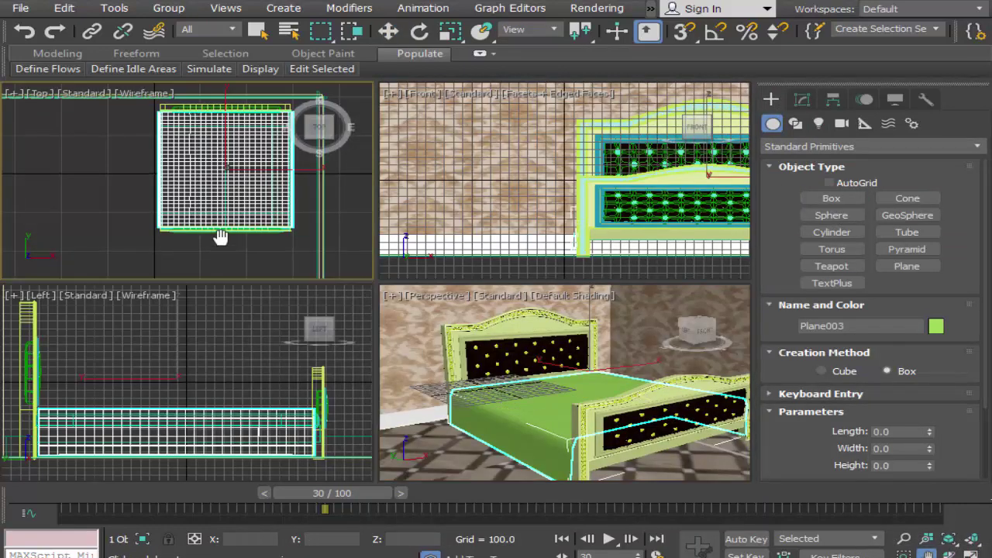
key("alt+w")
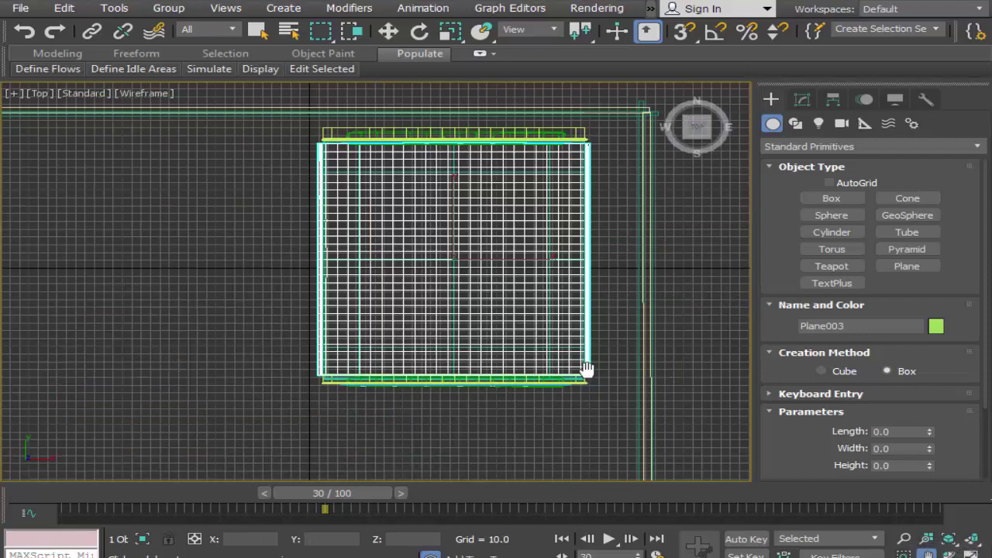
scroll(468, 250, "up", 5)
middle_click_drag(463, 229, 509, 365)
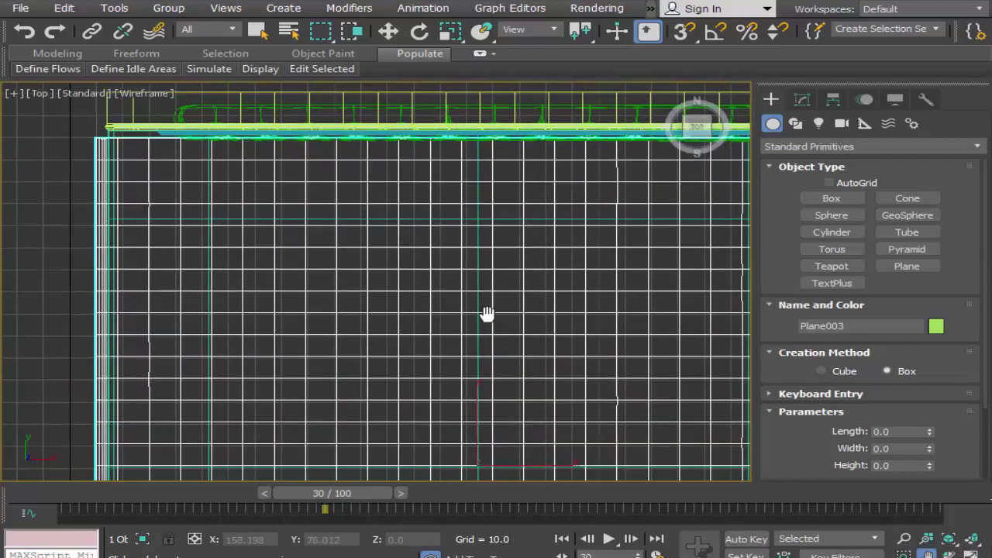
left_click(831, 200)
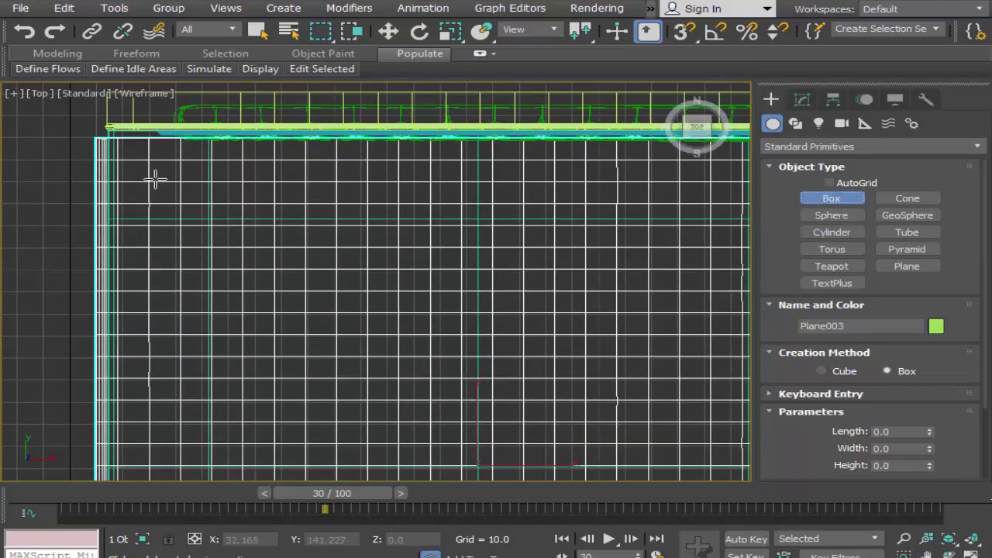
left_click_drag(140, 158, 360, 235)
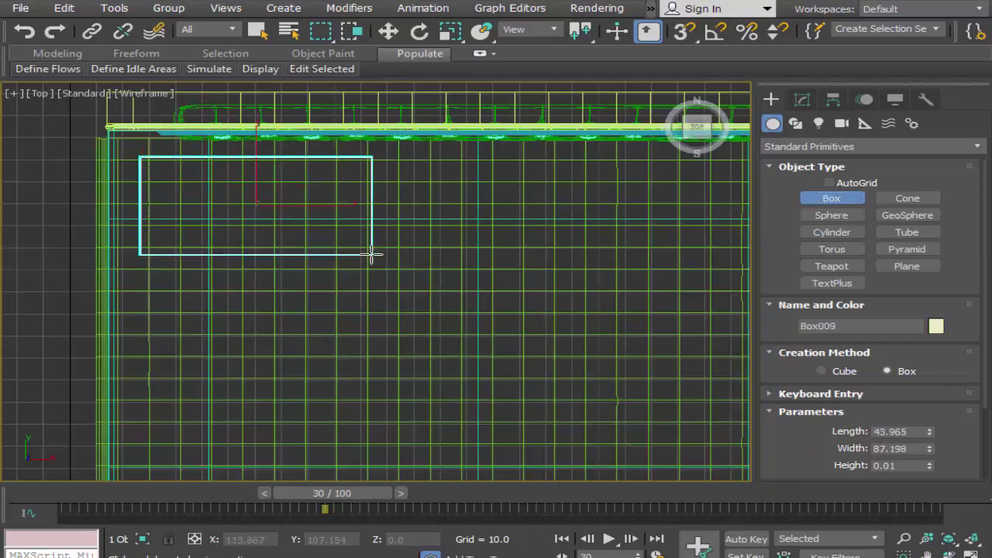
left_click_drag(359, 234, 343, 234)
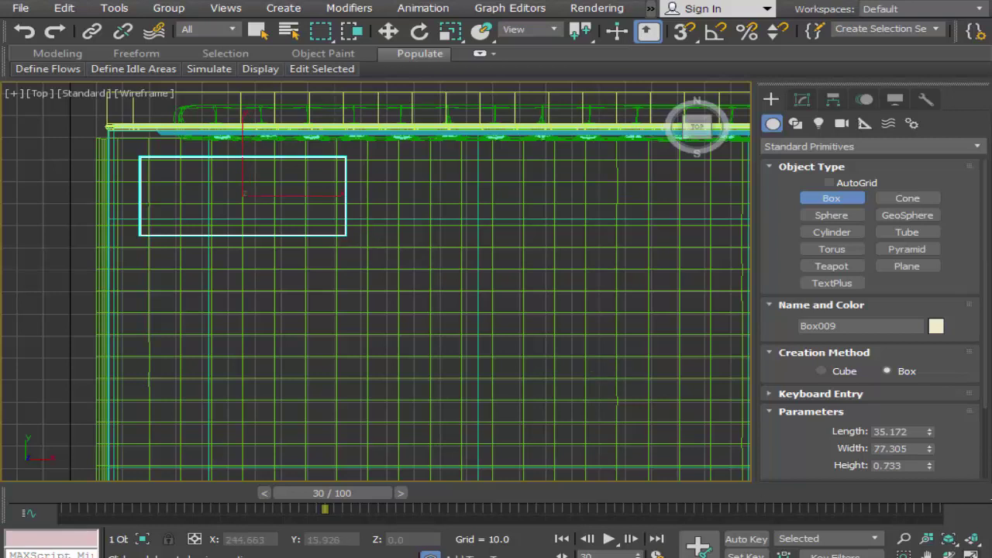
key("alt+w")
right_click(522, 438)
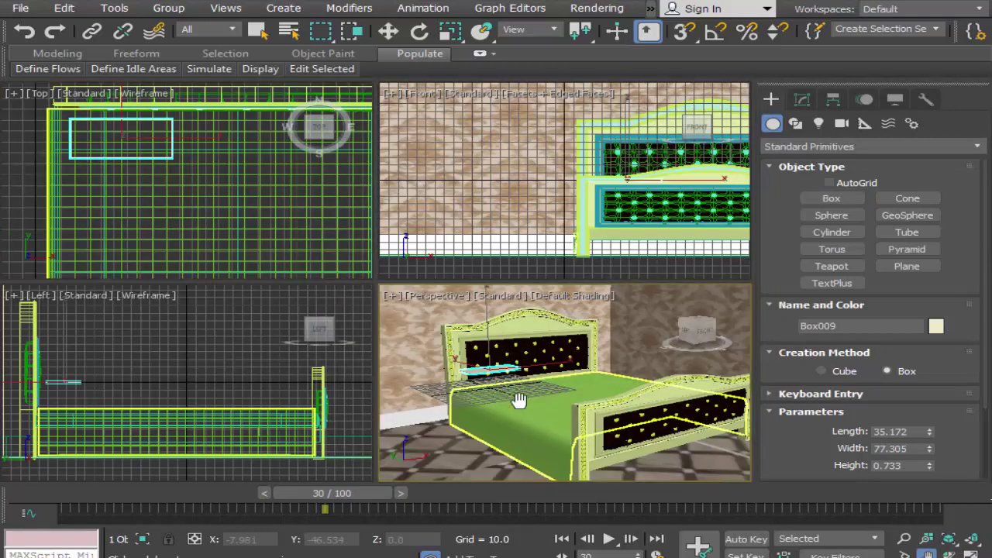
Frame the new box in Perspective, turn on Edged Faces, and raise length segments to 5
key("alt+w")
scroll(465, 407, "up", 3)
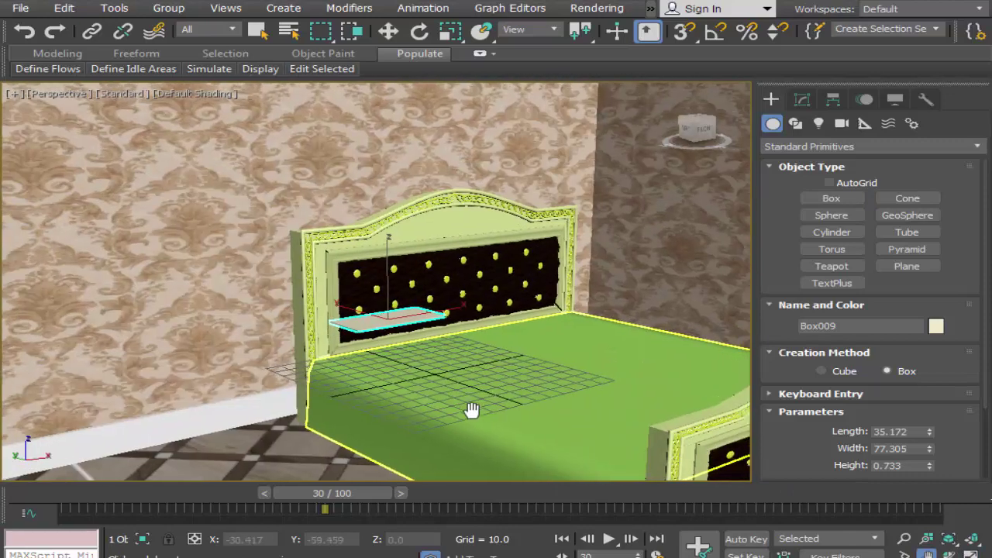
scroll(496, 418, "up", 3)
scroll(504, 421, "up", 3)
middle_click_drag(440, 324, 471, 394)
scroll(370, 281, "up", 3)
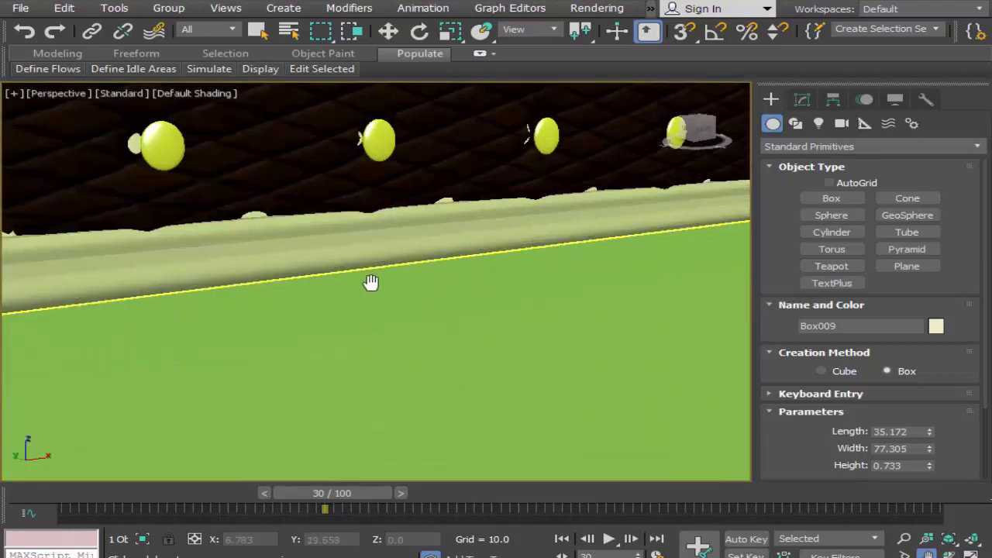
middle_click_drag(369, 281, 483, 398)
scroll(487, 362, "up", 2)
middle_click_drag(487, 362, 542, 369)
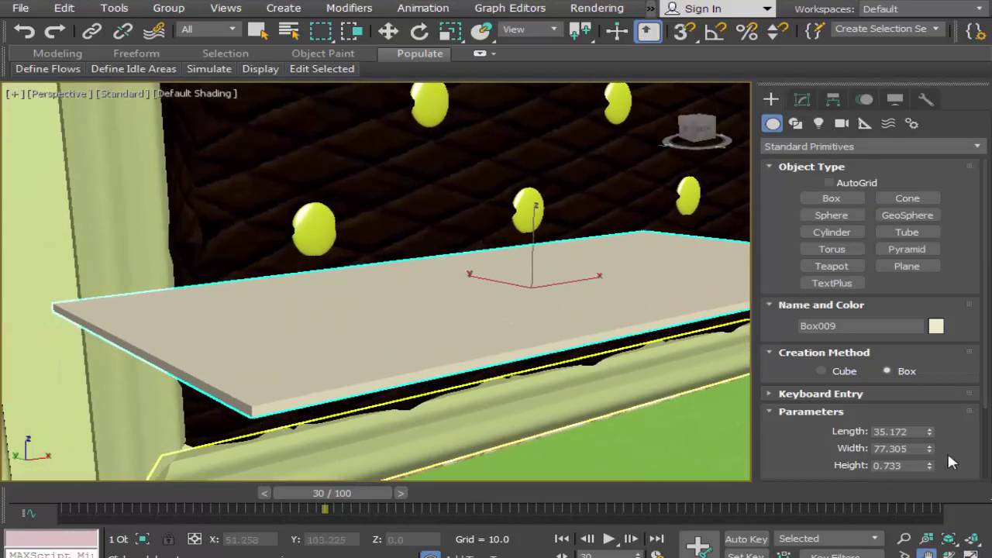
left_click_drag(840, 457, 840, 363)
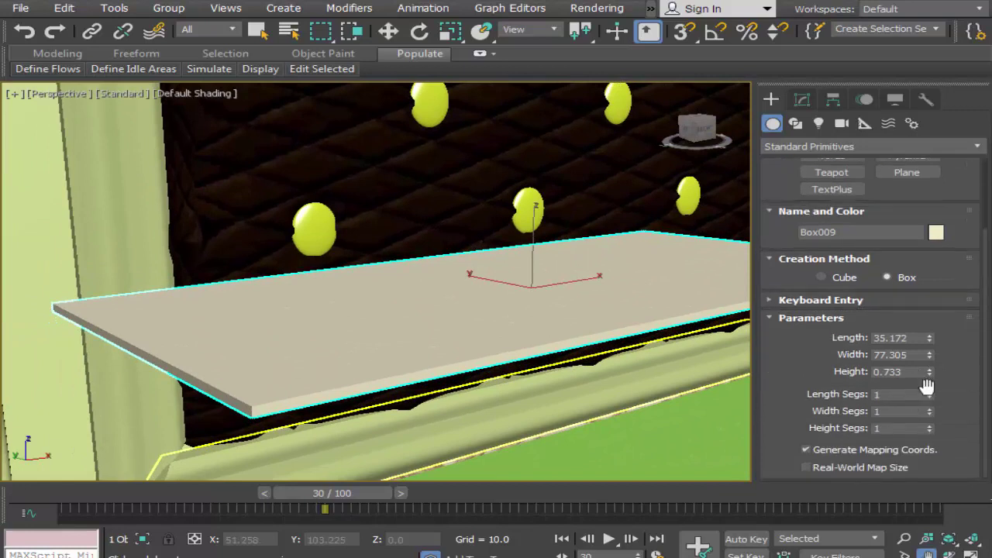
left_click(929, 391)
left_click(929, 392)
left_click(929, 392)
left_click(930, 392)
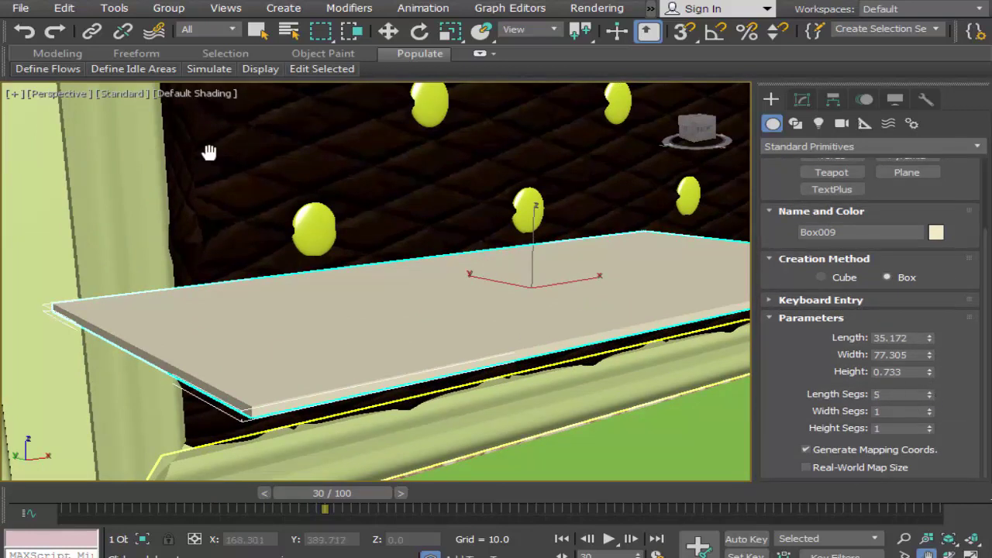
left_click(197, 93)
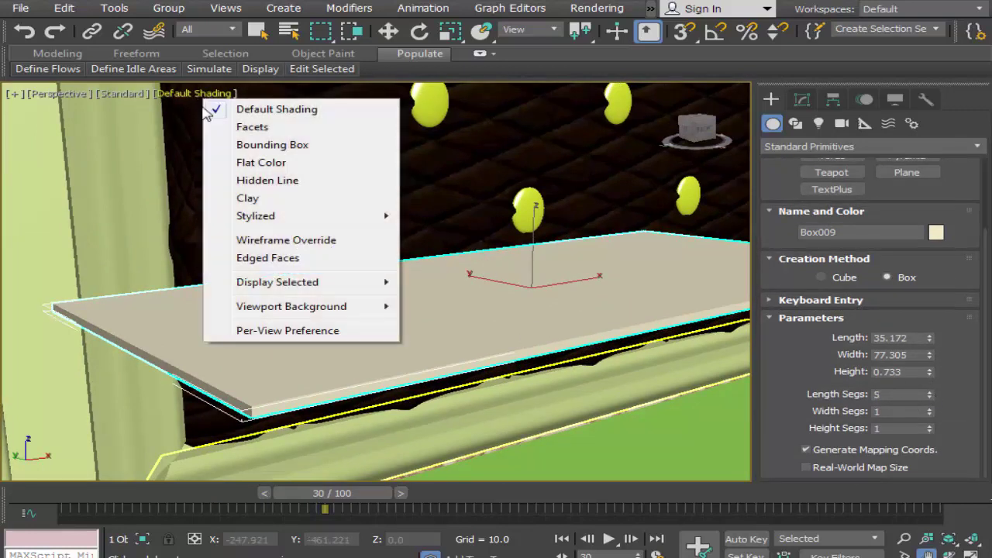
left_click(292, 266)
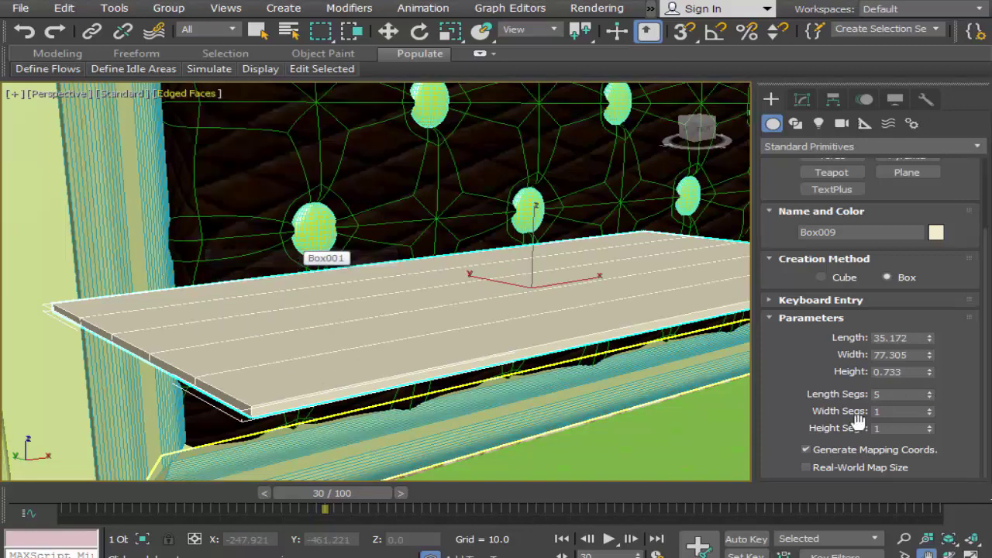
Set the box to 20 length, 20 width and 2 height segments
left_click(930, 392)
left_click(930, 392)
left_click(930, 392)
left_click(929, 392)
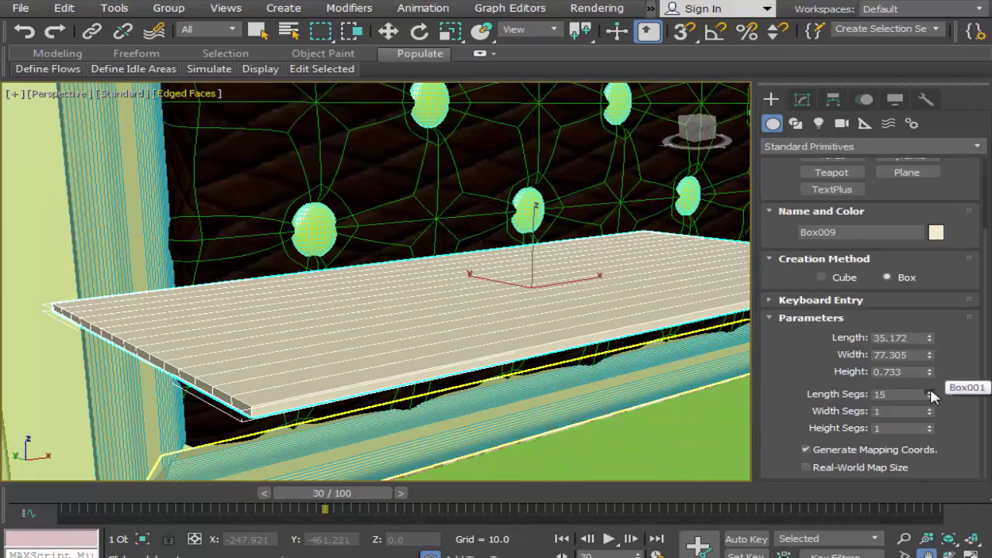
left_click(929, 391)
left_click(929, 391)
left_click(929, 391)
left_click(929, 392)
left_click(929, 392)
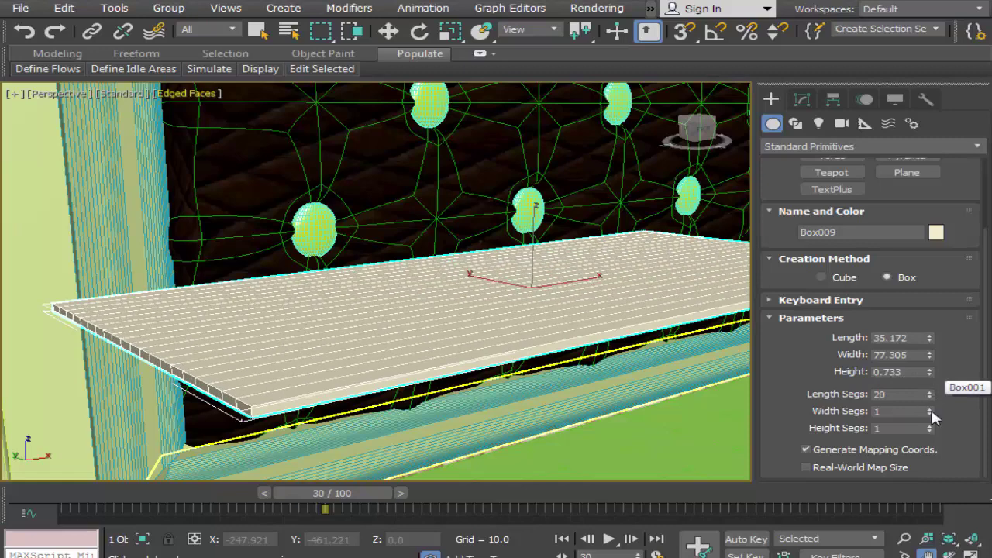
left_click(930, 408)
left_click(930, 409)
left_click(930, 408)
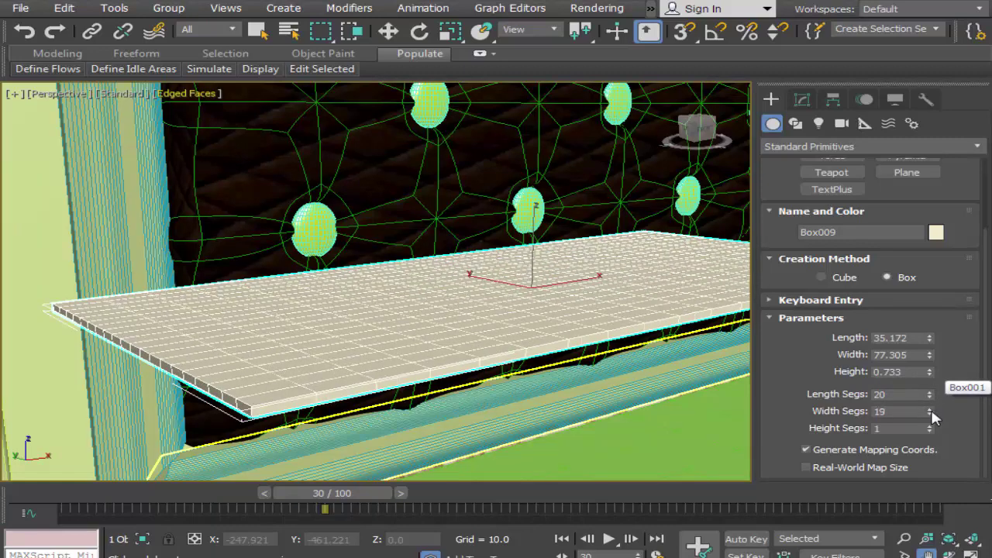
left_click(929, 408)
left_click(930, 425)
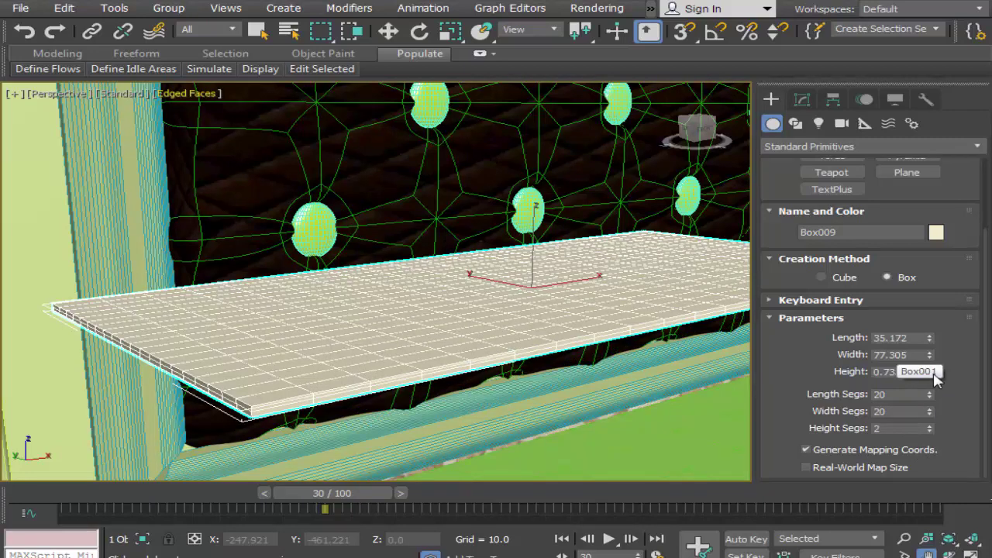
Reduce the box height to 0.243
left_click_drag(929, 374, 945, 417)
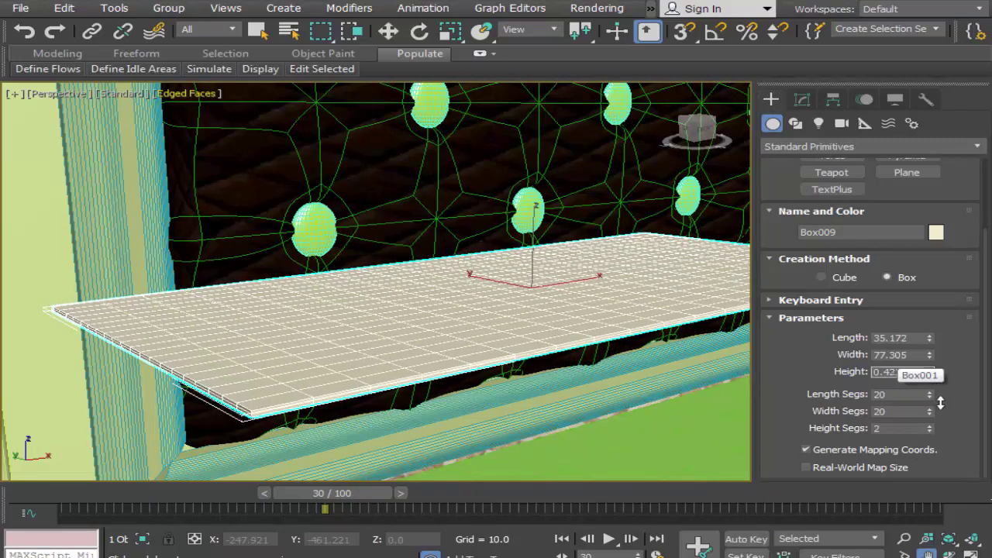
left_click_drag(945, 417, 945, 414)
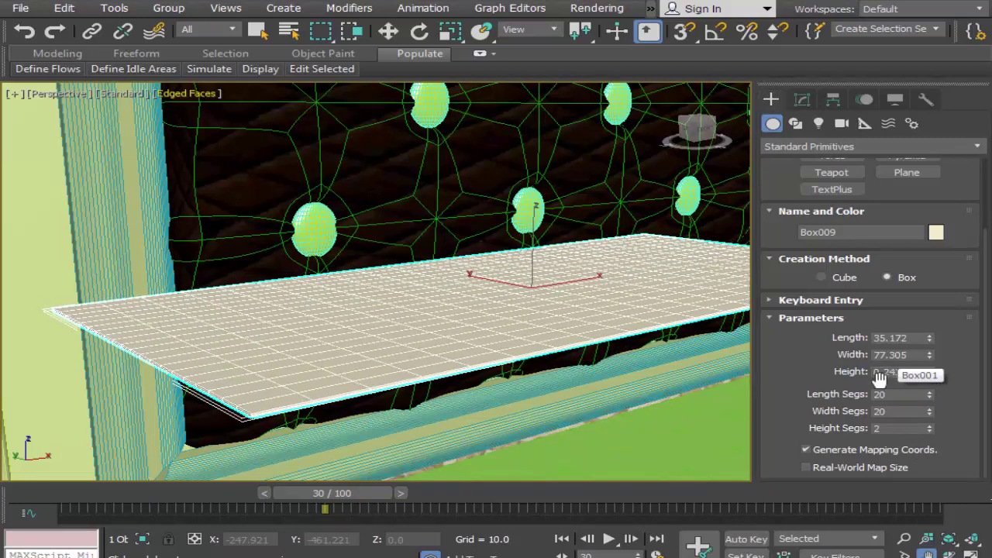
left_click(798, 103)
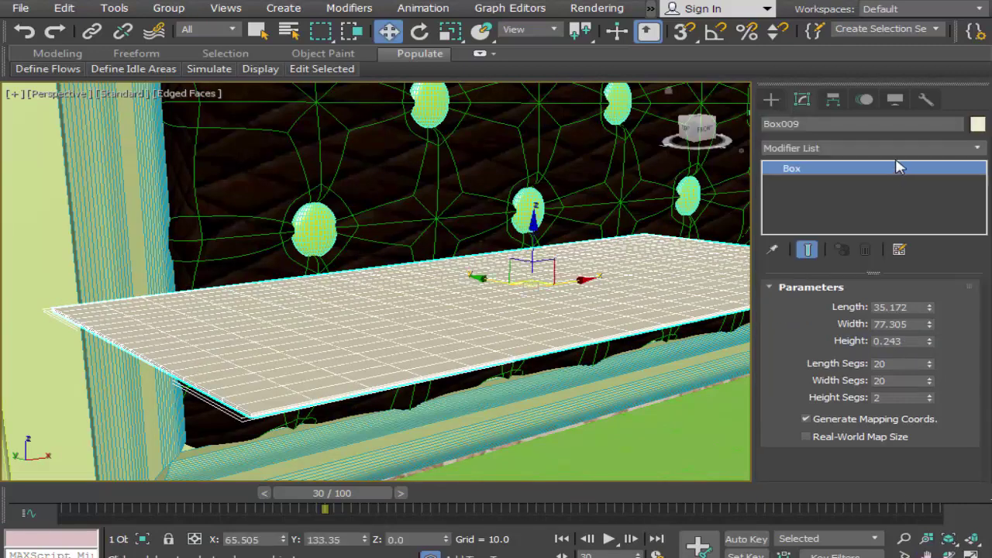
Add a Cloth modifier to Box009, make it a cloth object with Pressure 20, and confirm
left_click(976, 148)
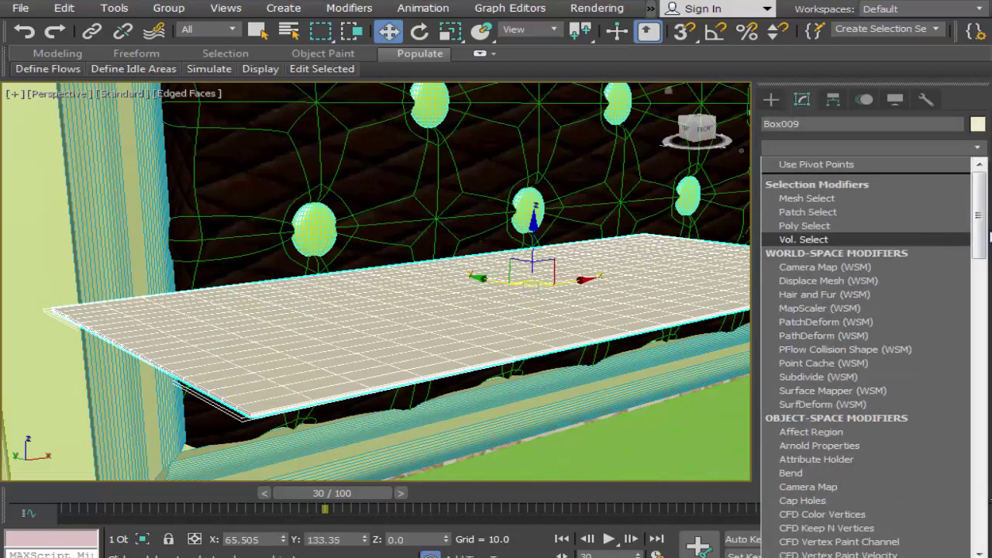
scroll(977, 232, "down", 10)
scroll(977, 233, "down", 5)
left_click(837, 222)
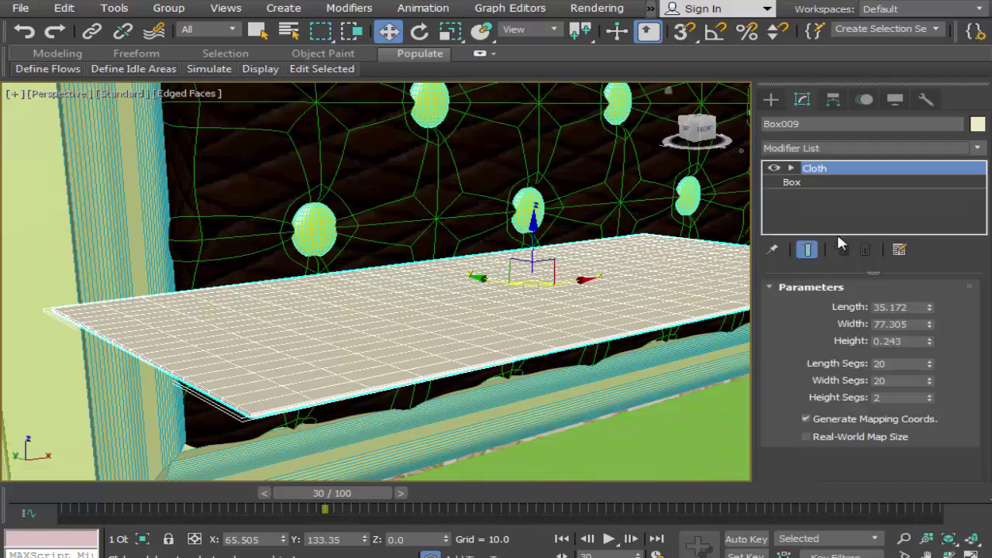
left_click(872, 310)
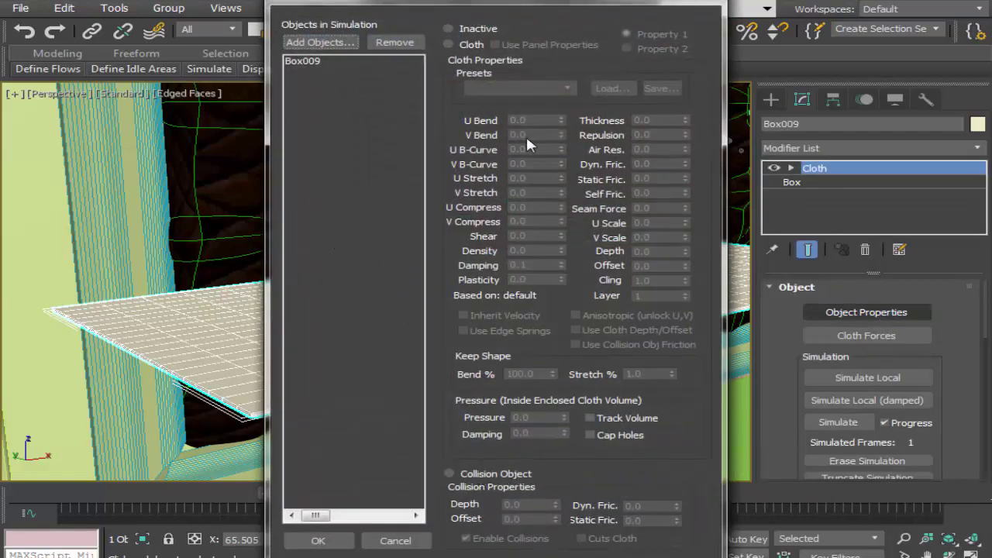
left_click(470, 45)
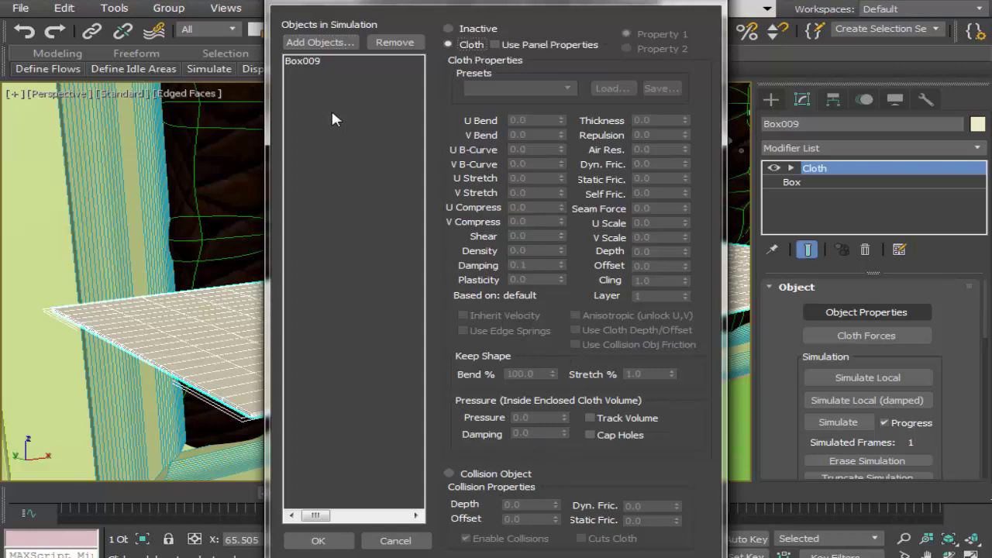
left_click(337, 62)
left_click(470, 45)
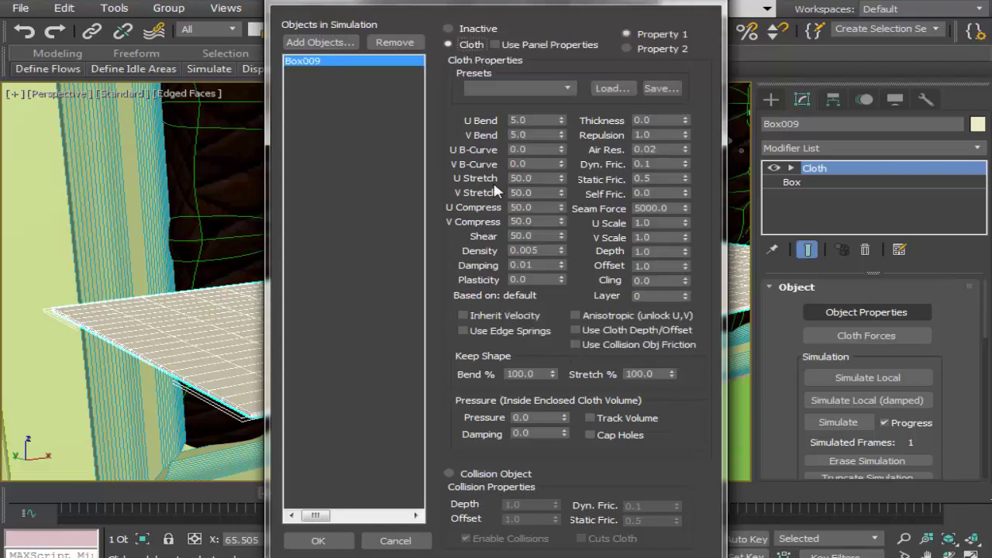
left_click_drag(527, 417, 515, 416)
type("20")
left_click(317, 540)
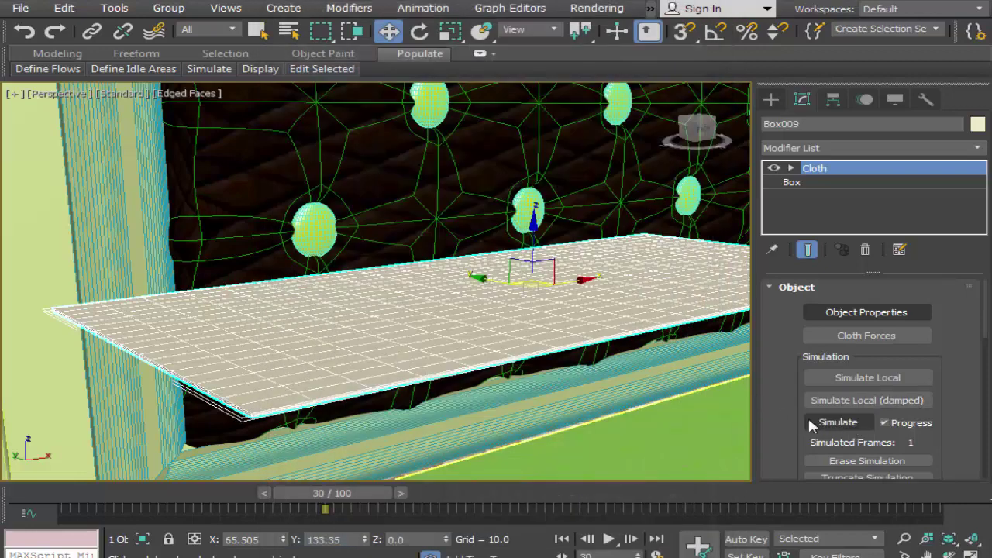
Run a damped local simulation to inflate Box009 into a pillow
scroll(775, 380, "down", 1)
scroll(775, 364, "down", 2)
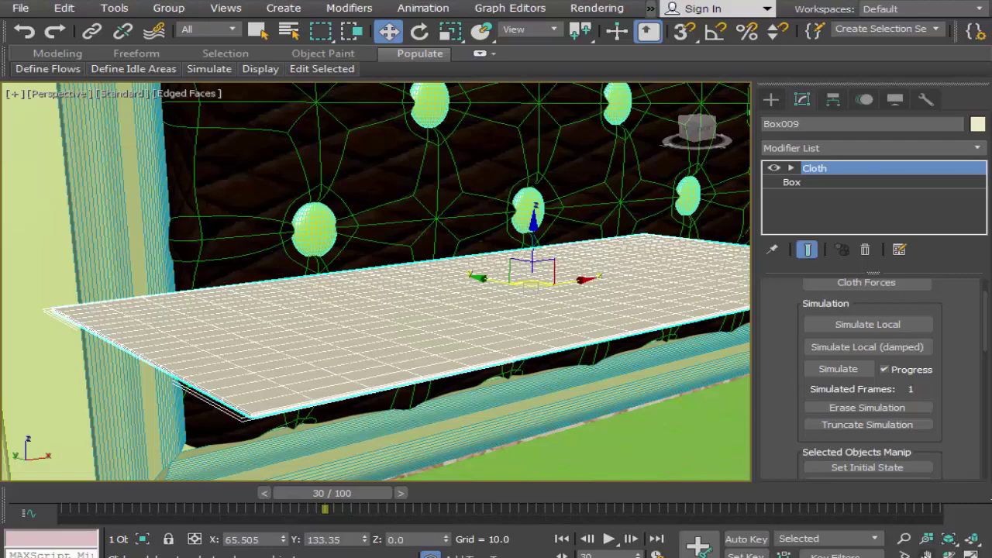
middle_click_drag(598, 454, 535, 330, "alt")
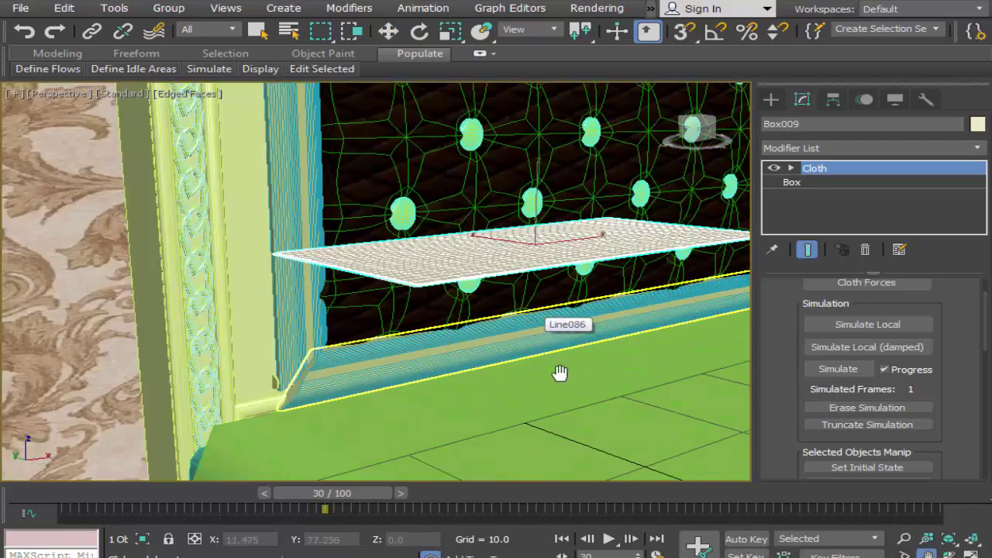
scroll(476, 394, "down", 3)
scroll(476, 382, "down", 2)
middle_click_drag(476, 382, 482, 368)
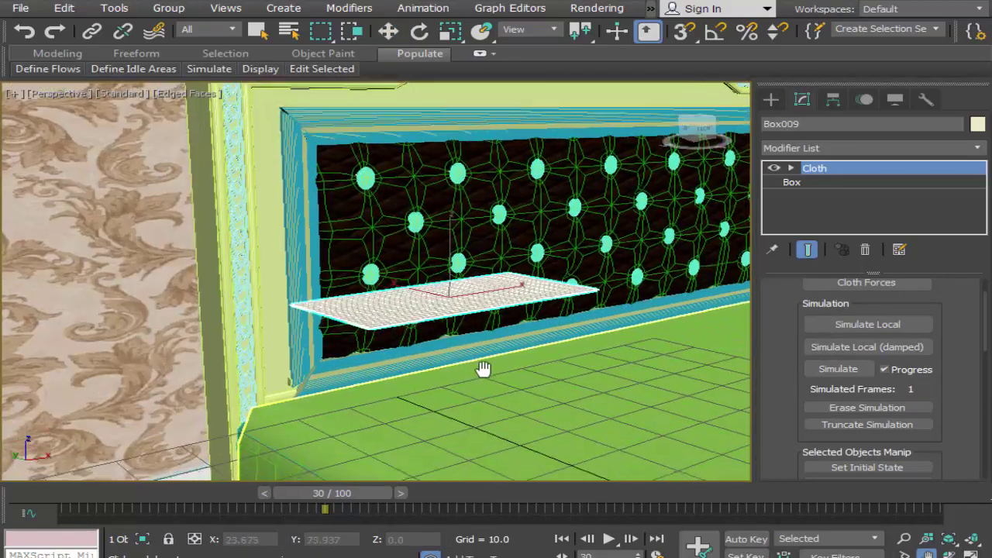
left_click(862, 347)
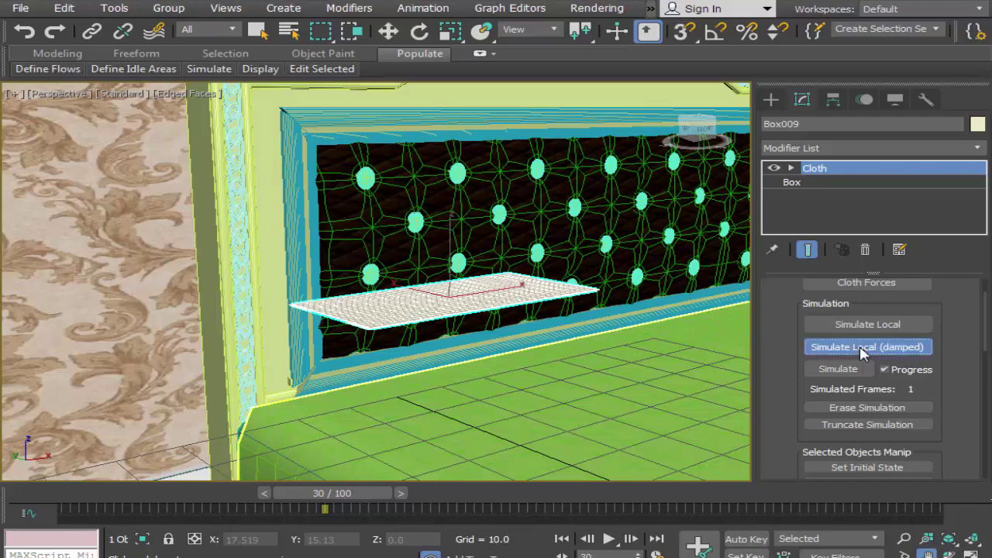
key("w")
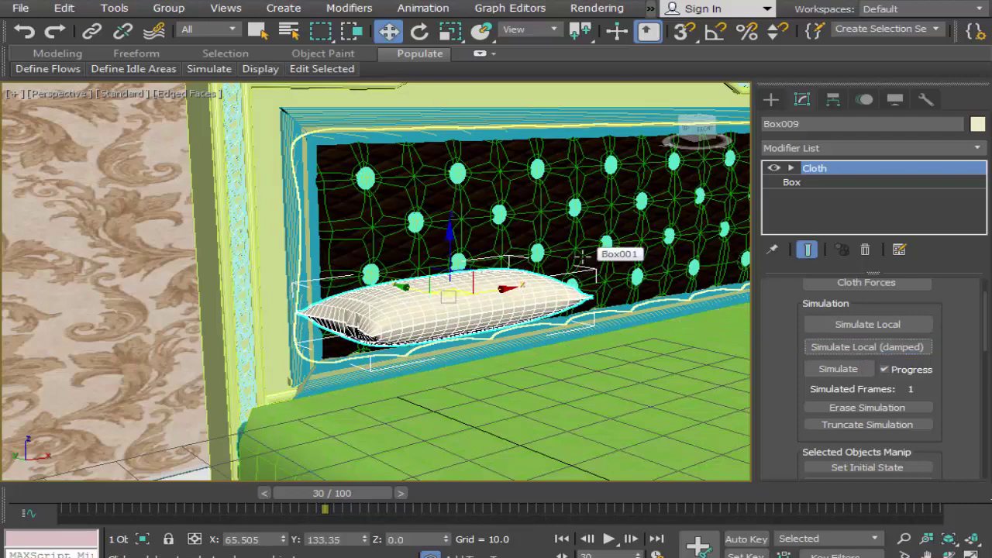
Lower the inflated pillow onto the mattress at Z -24.044
key("ctrl+r")
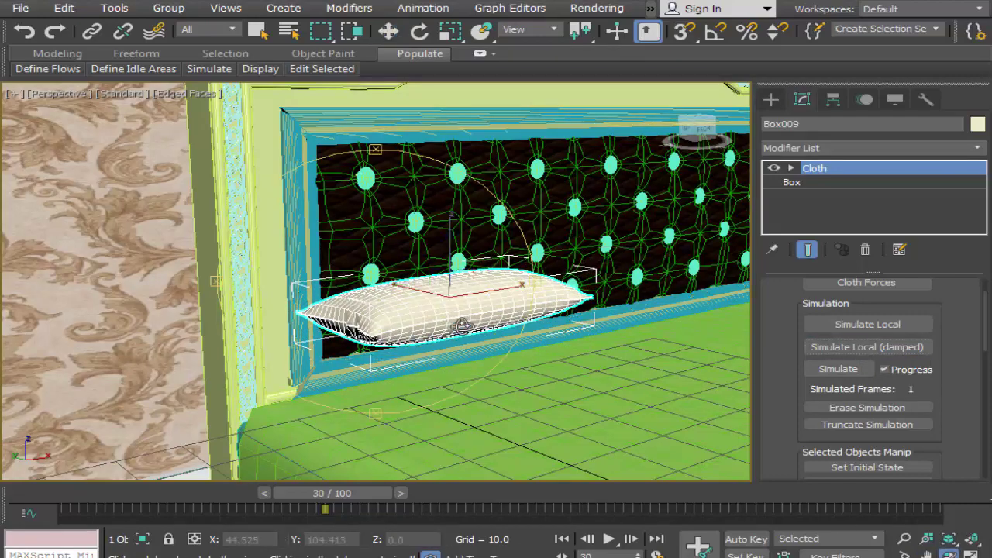
mouse_move(463, 323)
left_mouse_down()
mouse_move(468, 347)
mouse_move(472, 333)
left_mouse_up()
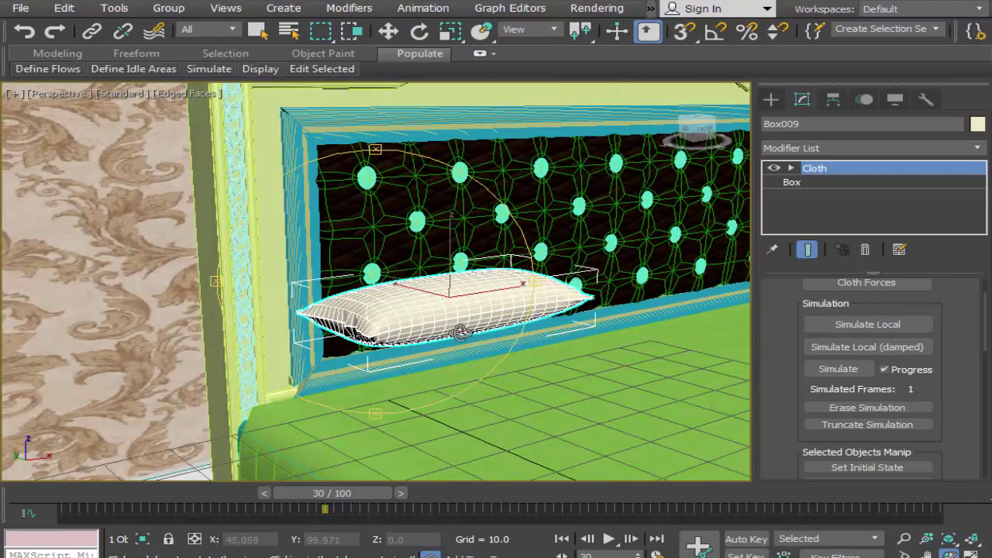
left_click(387, 33)
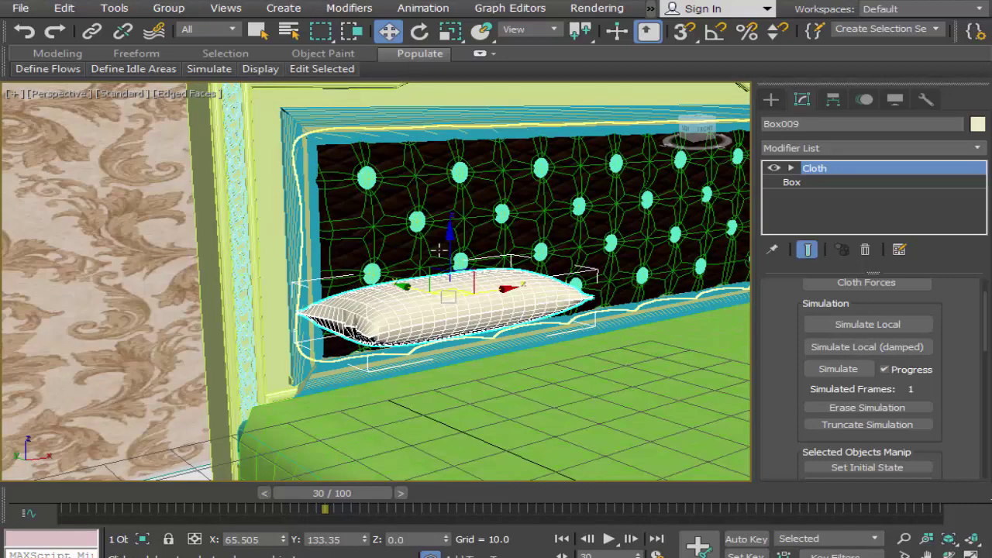
left_click_drag(450, 234, 455, 313)
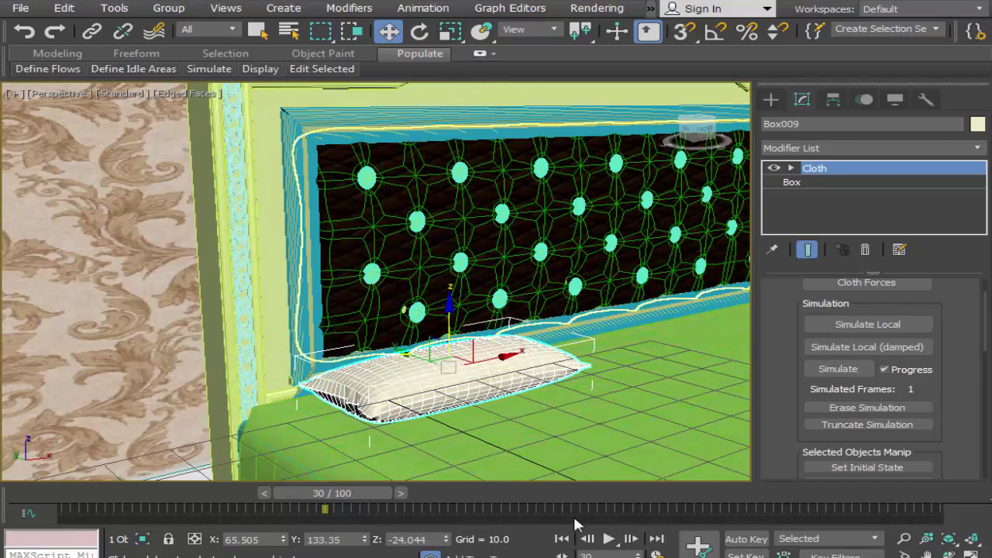
Add a NURMS MeshSmooth modifier to smooth the pillow
left_click(927, 149)
scroll(852, 232, "down", 3)
scroll(852, 233, "down", 10)
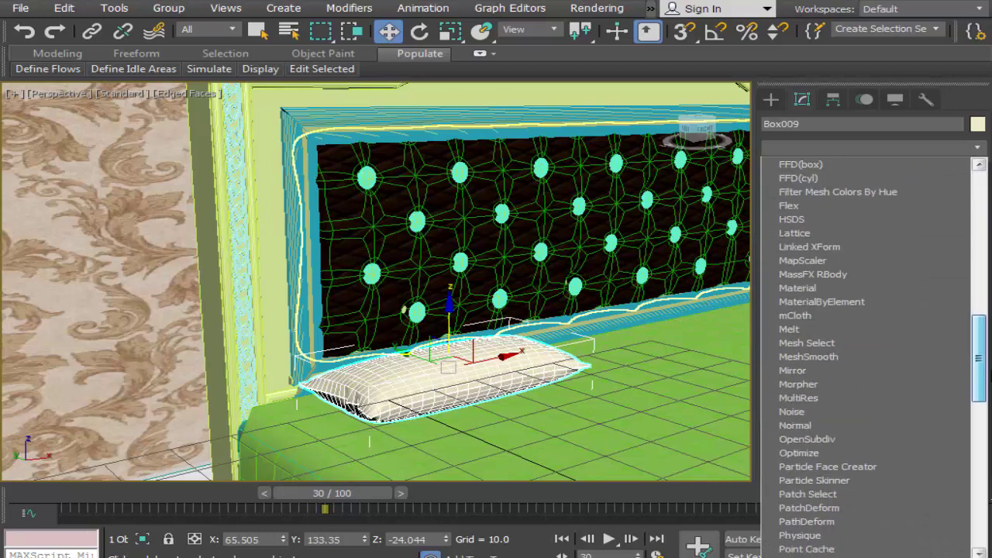
left_click(851, 355)
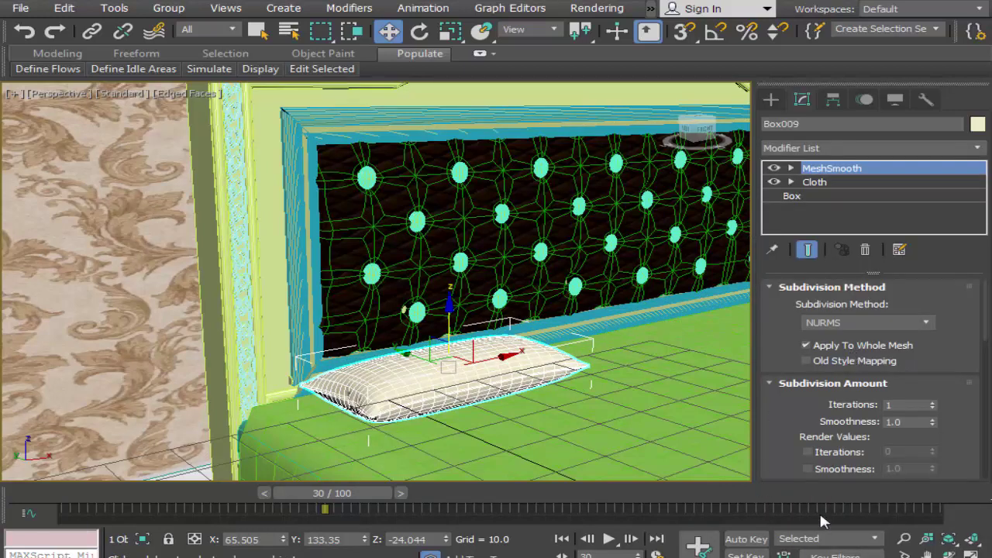
left_click(667, 358)
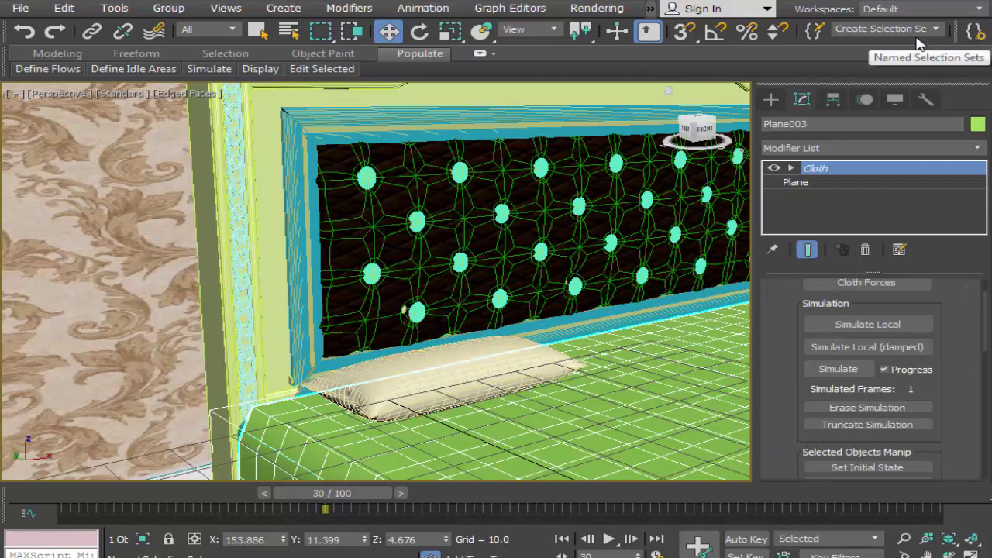
Assign the damask 19 - Default material to the pillow and preview it
left_click_drag(920, 39, 603, 44)
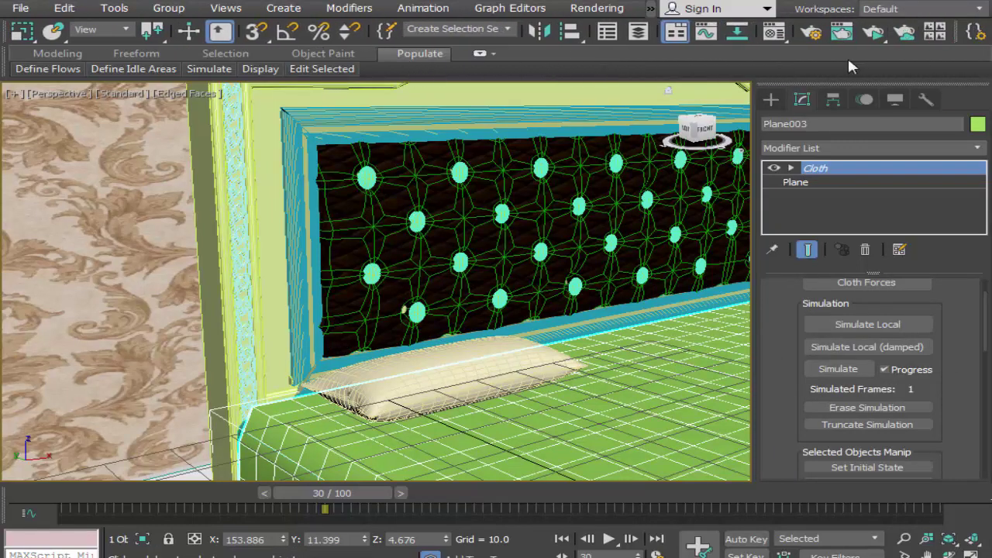
left_click(774, 34)
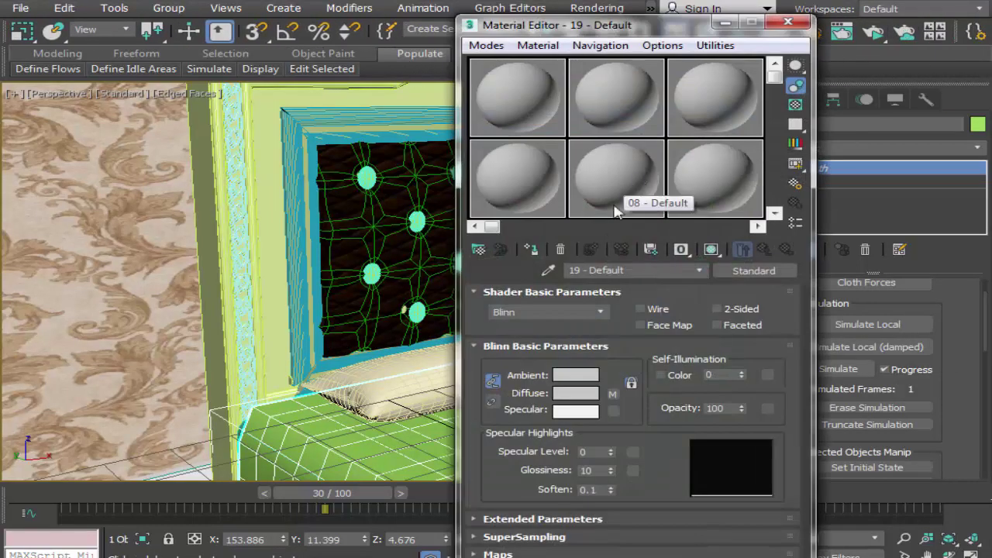
left_click_drag(775, 78, 775, 203)
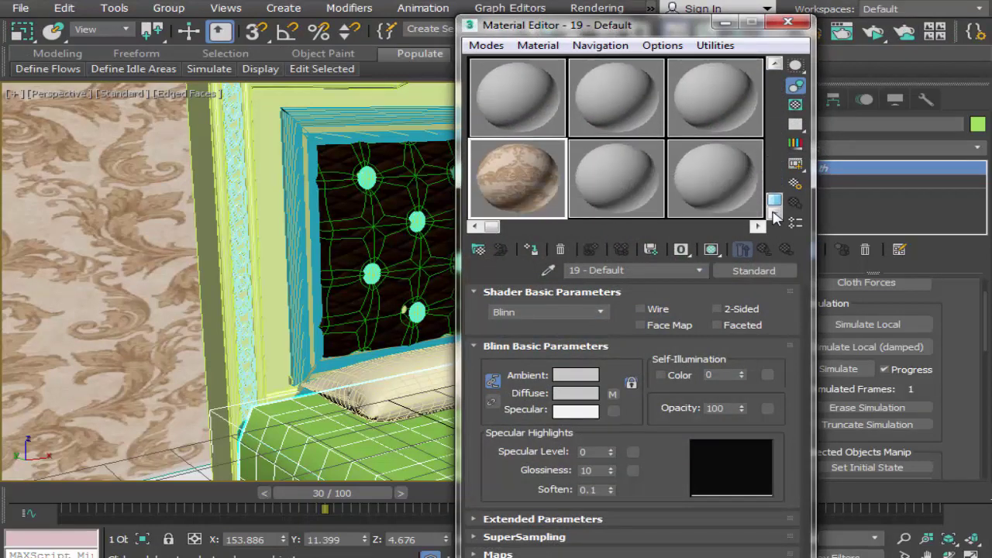
left_click(391, 401)
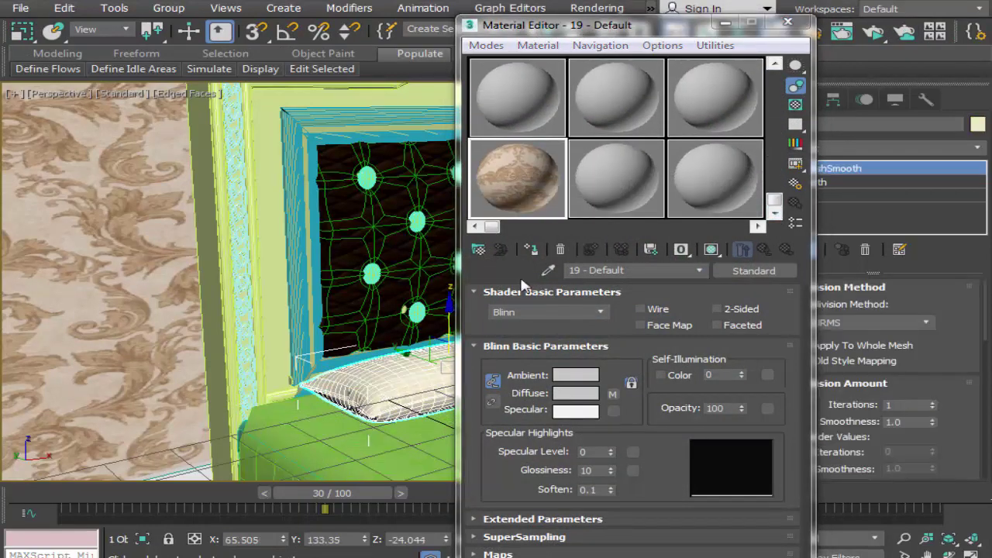
left_click(528, 253)
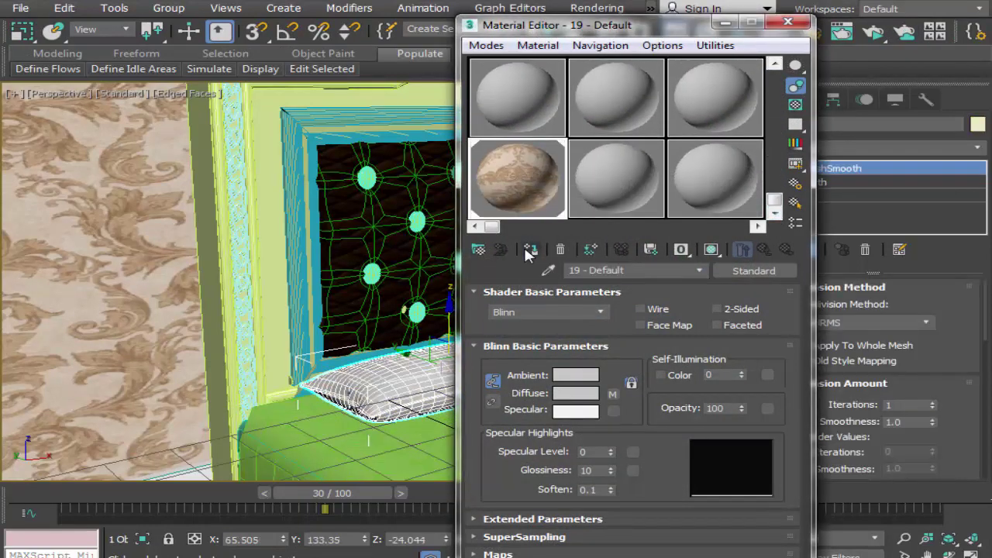
left_click(710, 249)
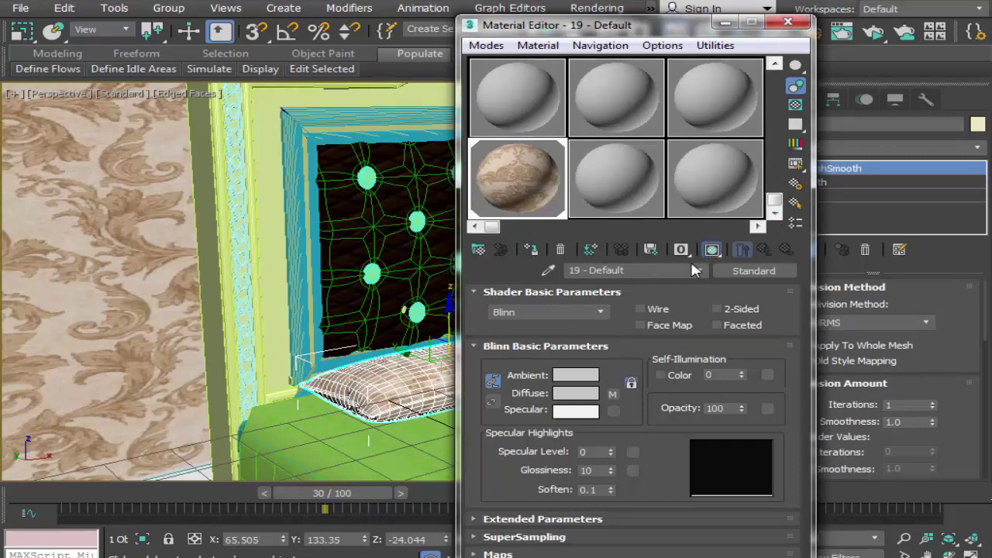
left_click(873, 33)
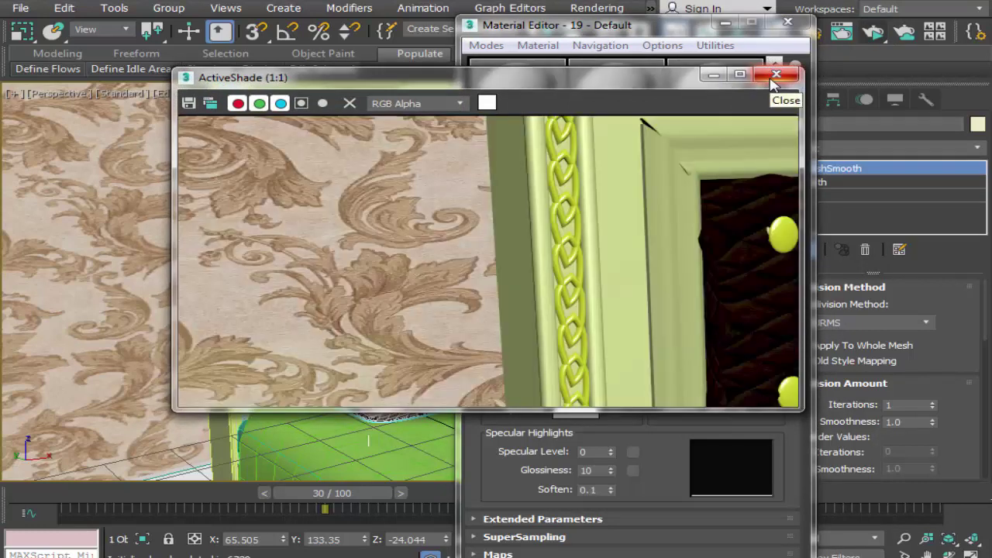
left_click(775, 75)
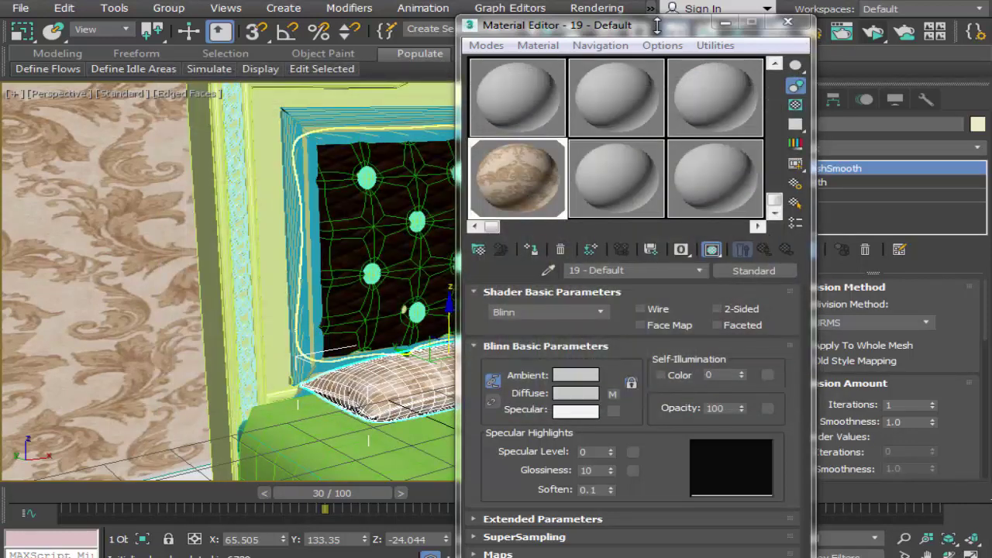
Select the Plane003 bedsheet and pick an unused material slot for it
left_click_drag(656, 25, 819, 141)
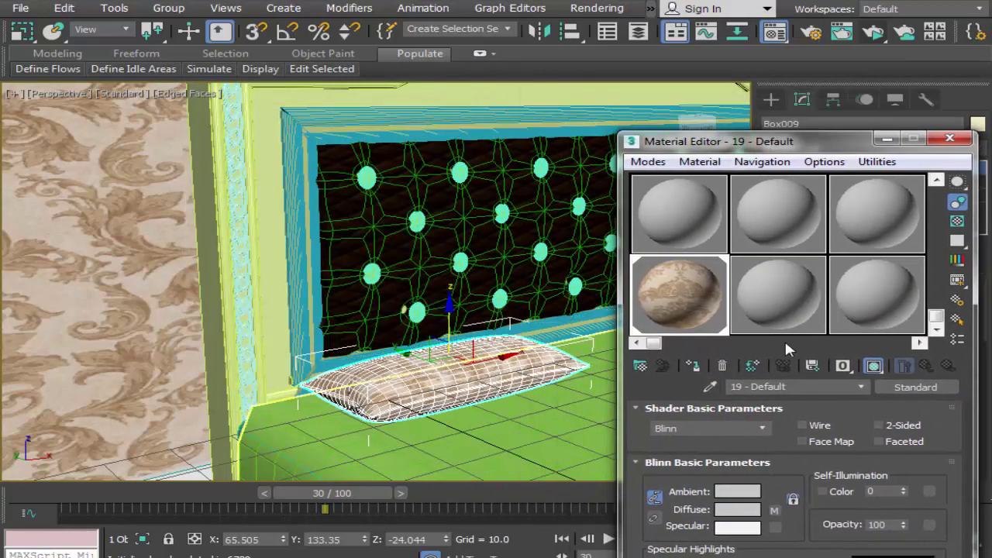
left_click(525, 441)
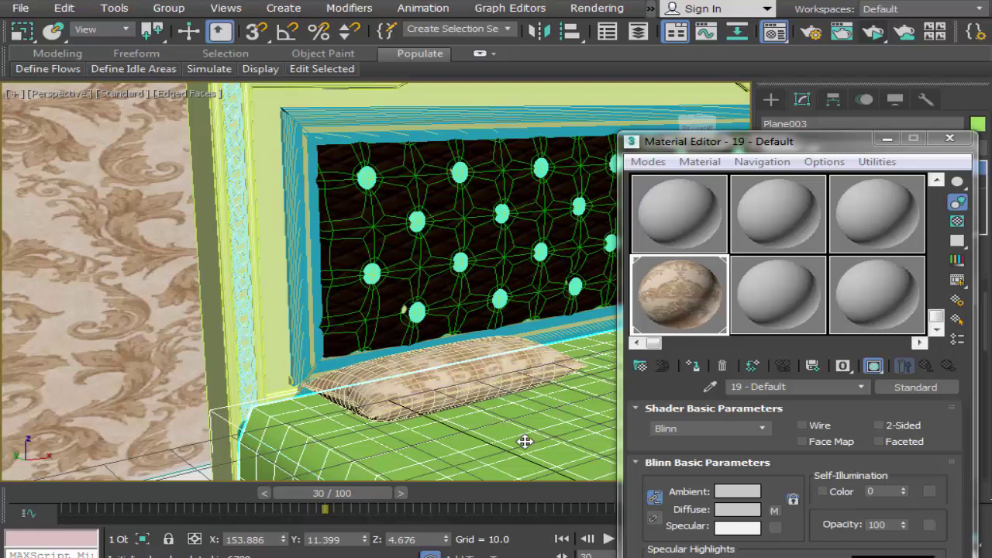
left_click(763, 302)
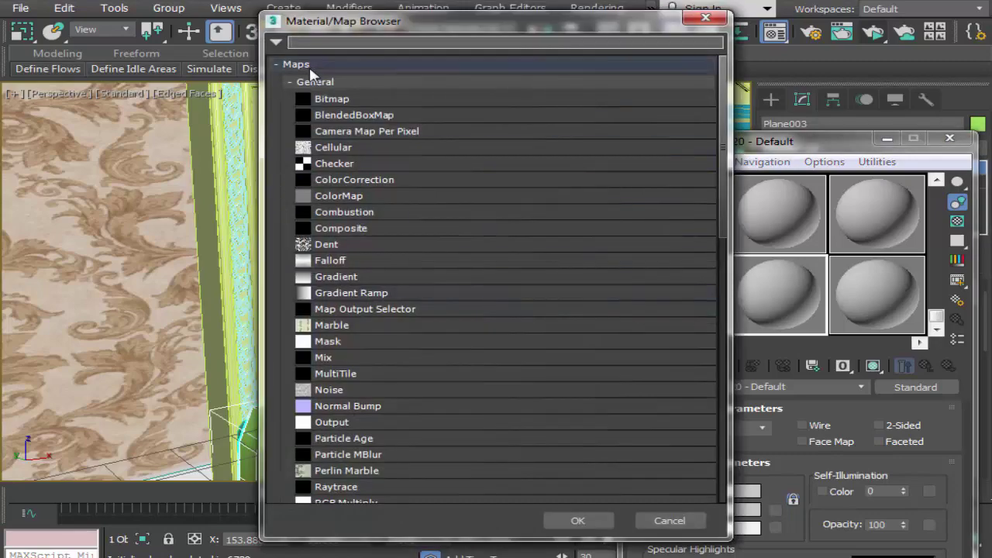
Load Desktop\New folder\download.jpg as the material's diffuse bitmap
double_click(332, 93)
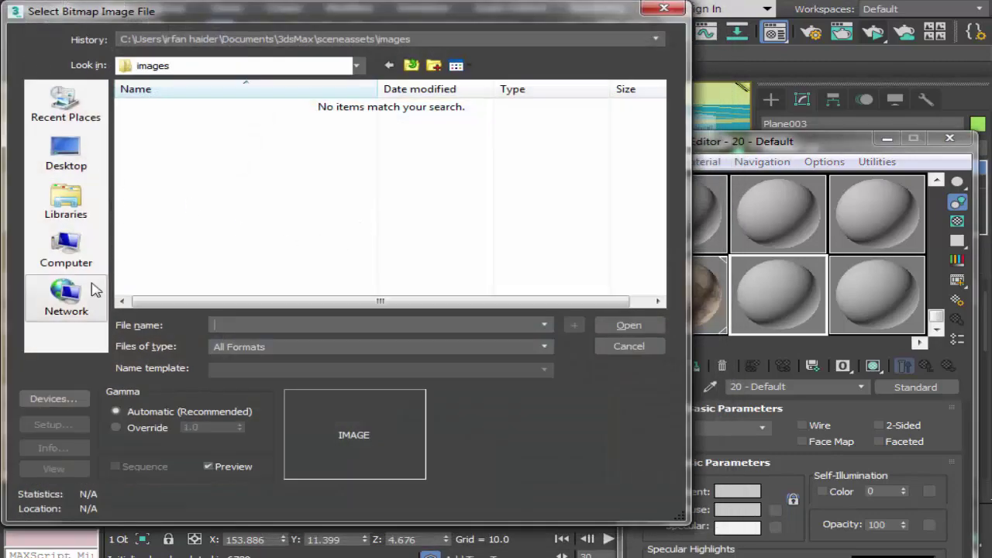
left_click(65, 159)
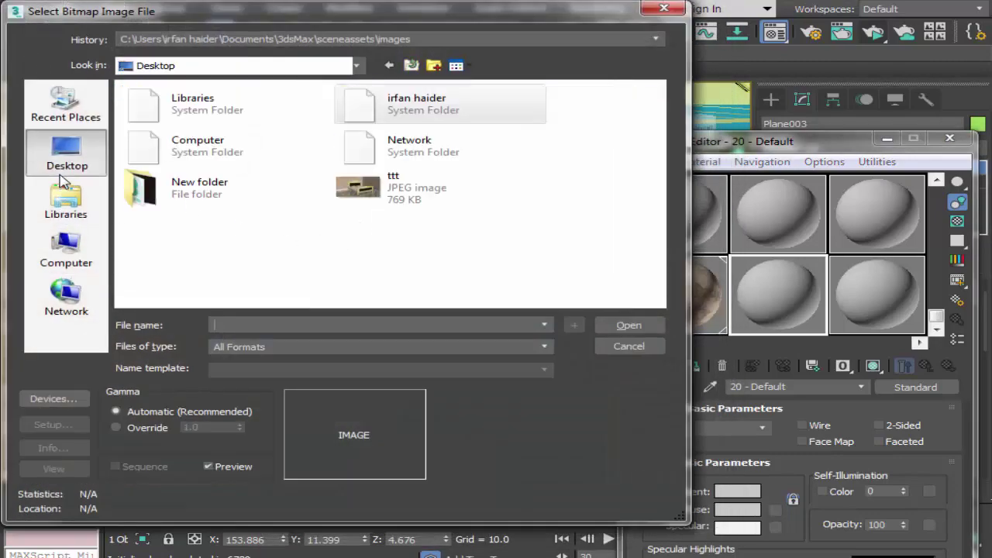
double_click(199, 203)
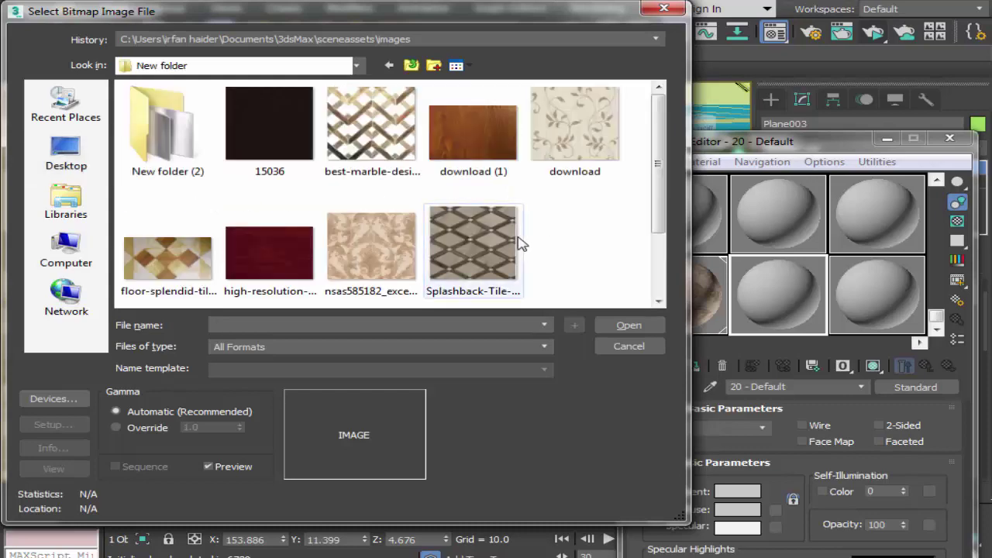
left_click(576, 148)
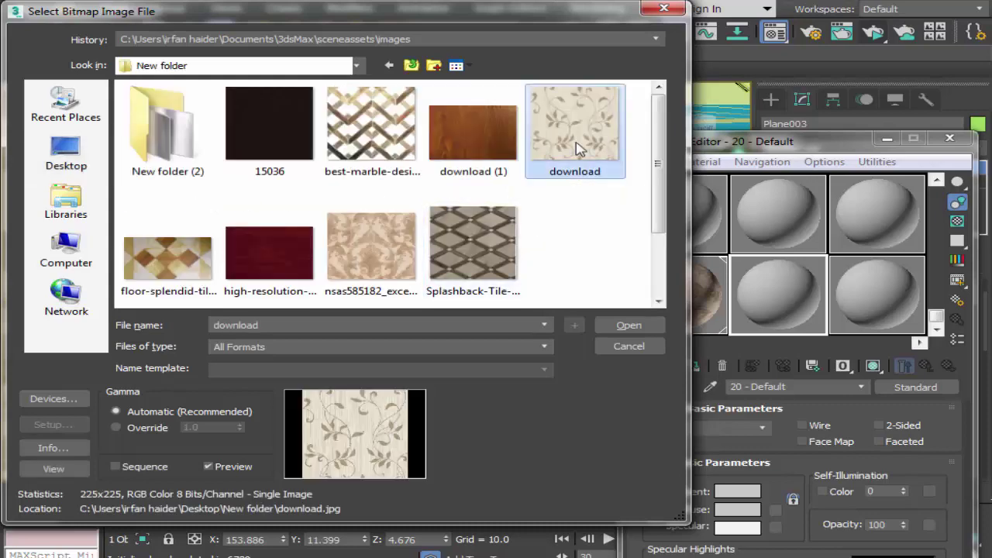
double_click(575, 149)
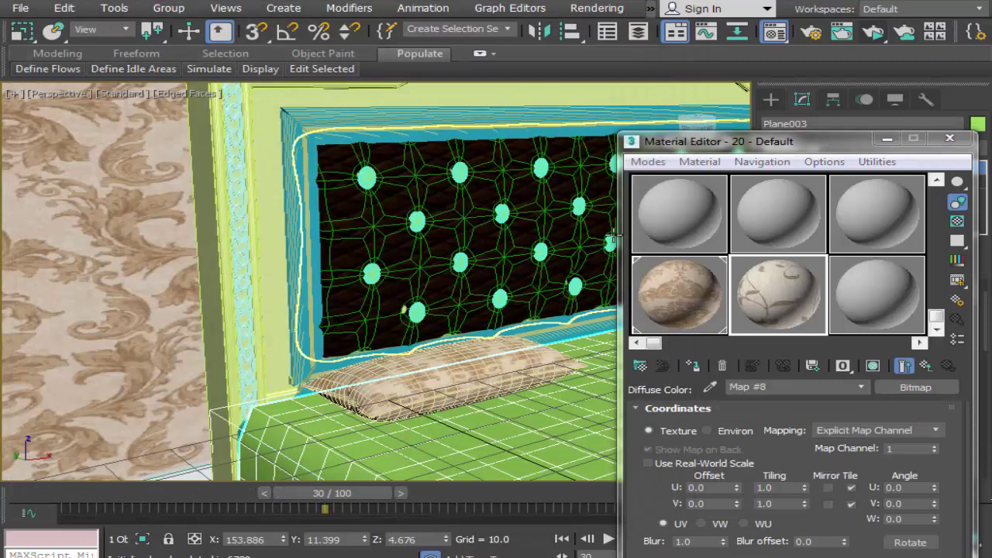
Assign the floral material to Plane003 and show it shaded in the viewport
left_click(695, 368)
left_click(872, 365)
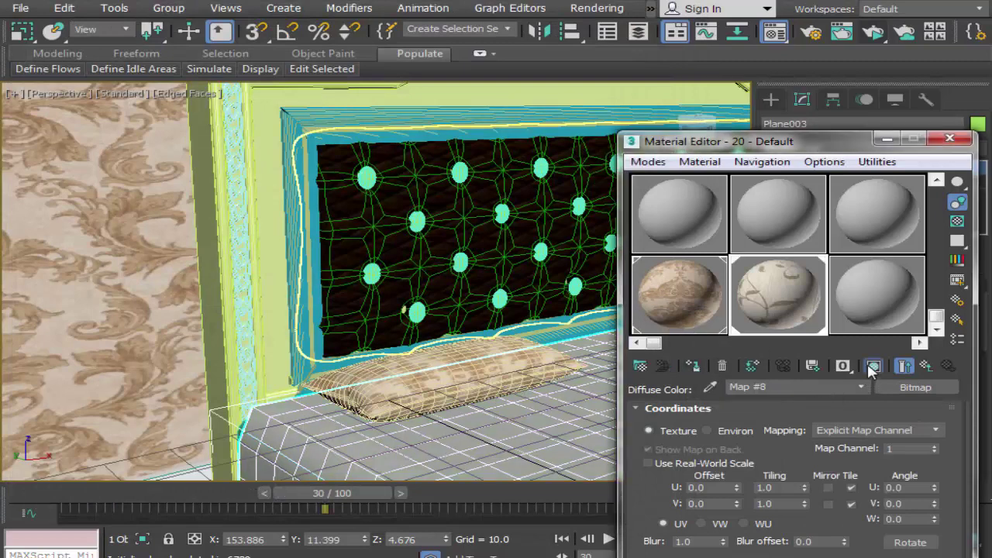
left_click(383, 379)
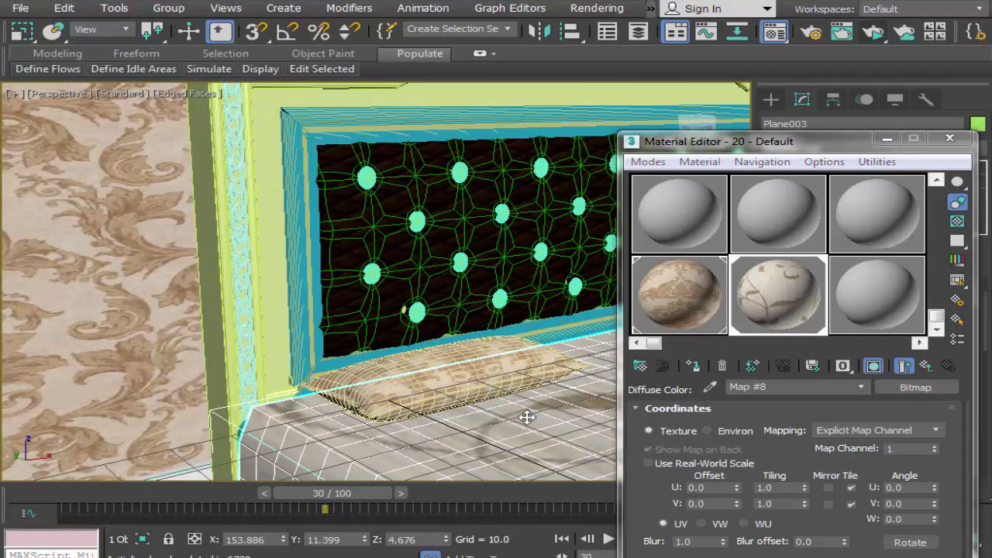
scroll(527, 411, "down", 3)
scroll(527, 407, "down", 2)
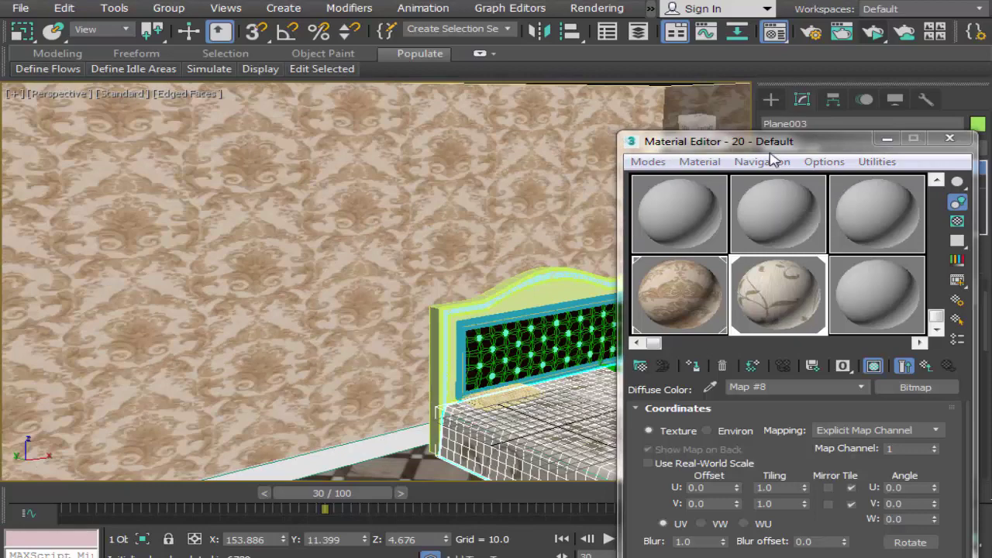
left_click_drag(767, 145, 165, 119)
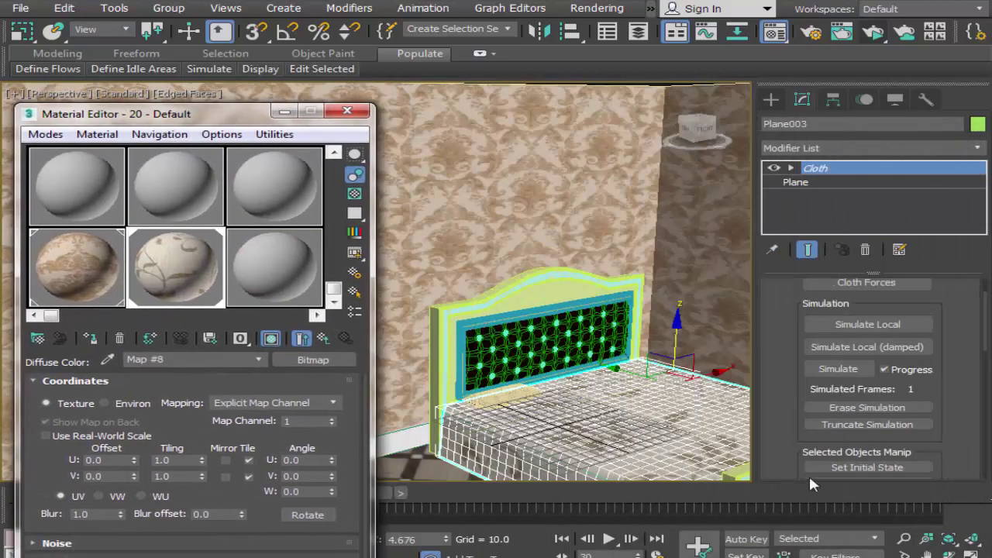
Orbit and zoom the perspective view to frame the whole bed
right_click(916, 540)
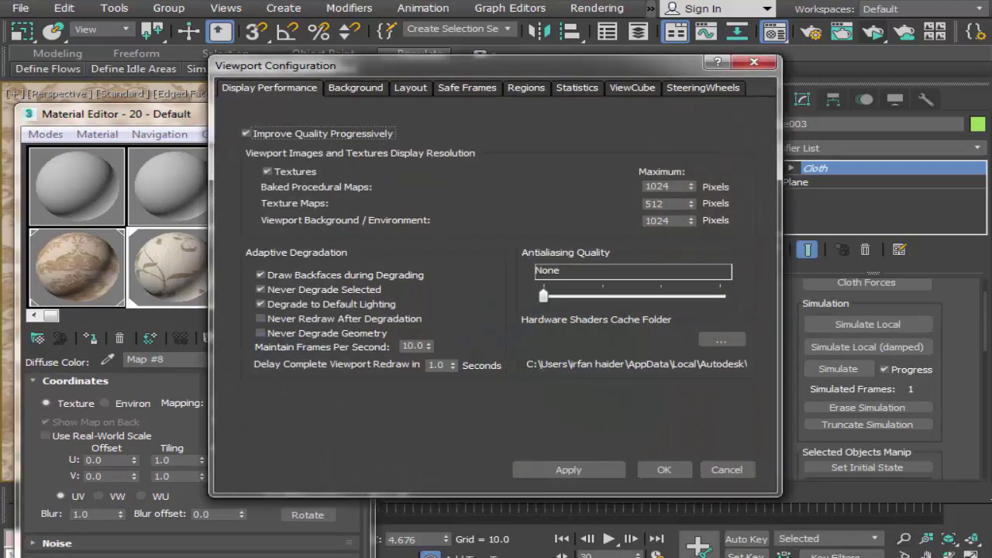
left_click(662, 470)
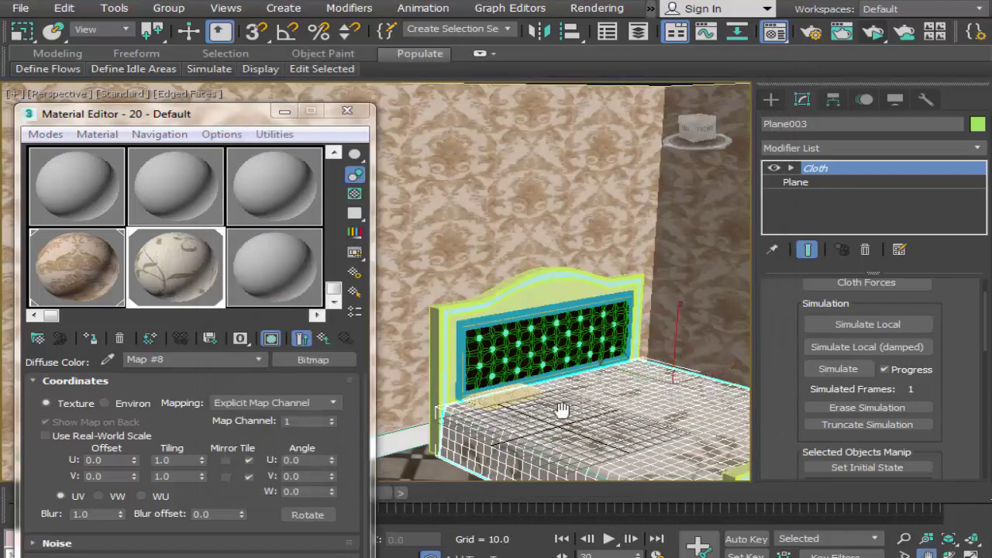
middle_click_drag(500, 405, 483, 348, "alt")
scroll(504, 351, "down", 2)
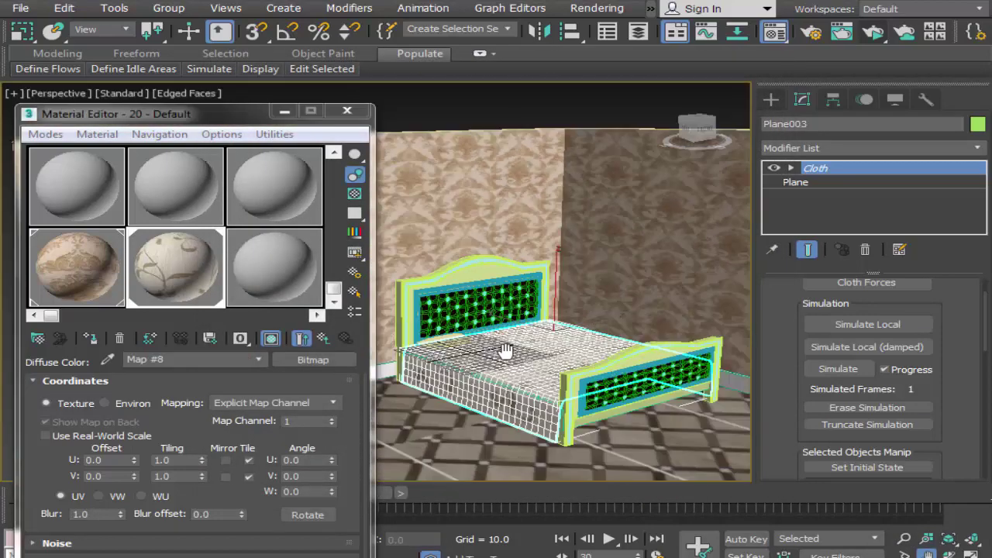
scroll(504, 350, "down", 2)
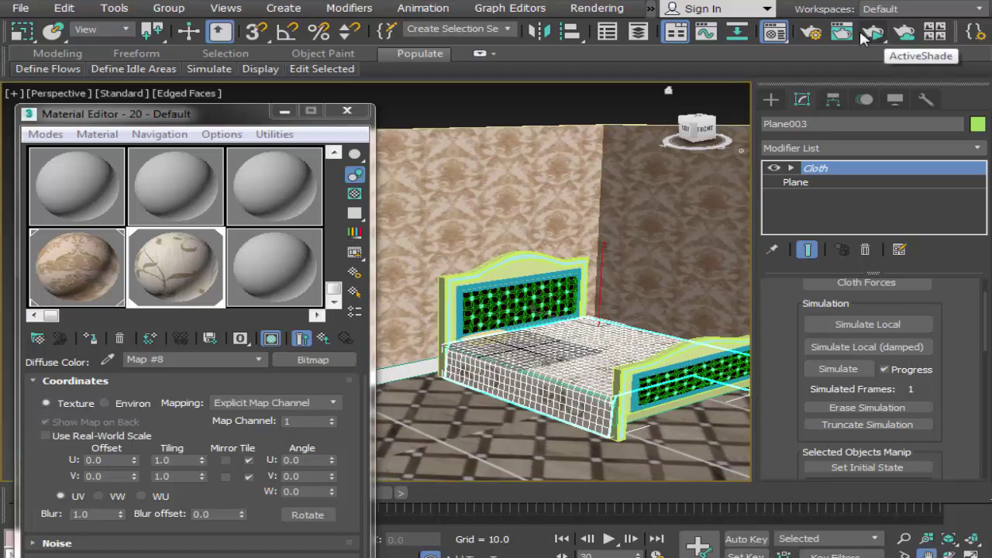
Render an ActiveShade preview of the bed scene from Render Setup
left_click(817, 29)
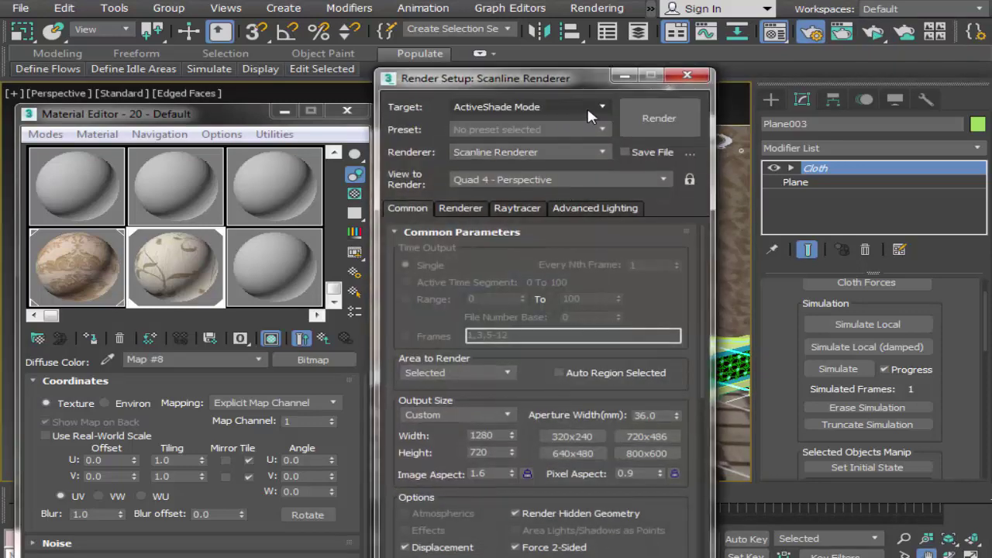
left_click(651, 117)
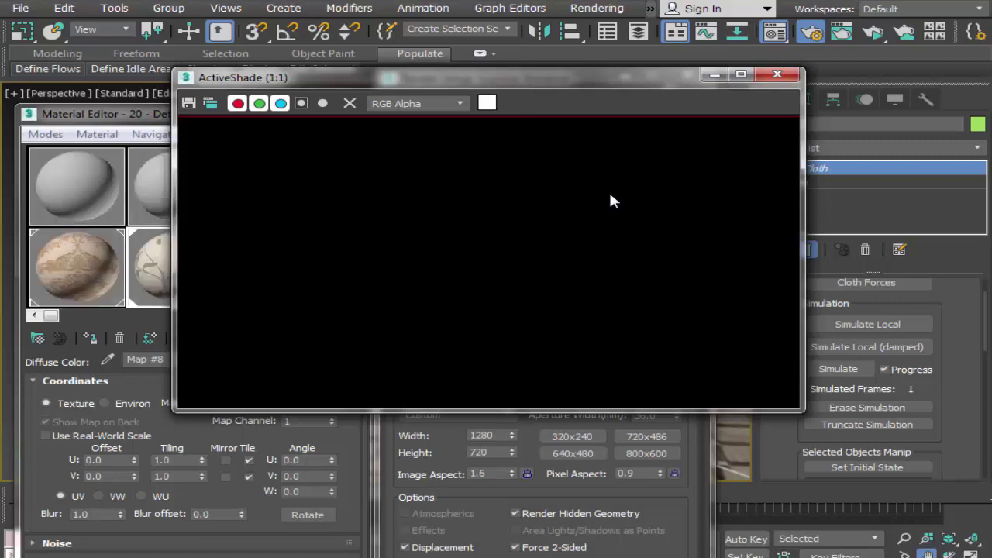
left_click(779, 77)
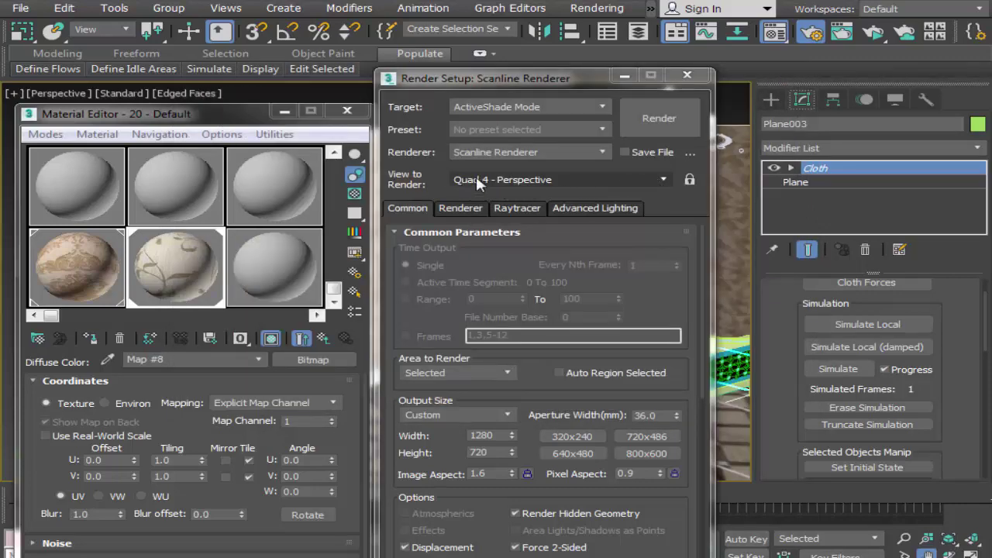
Keep Quad 4 - Perspective as the render view, then close Render Setup and the Material Editor
left_click(662, 180)
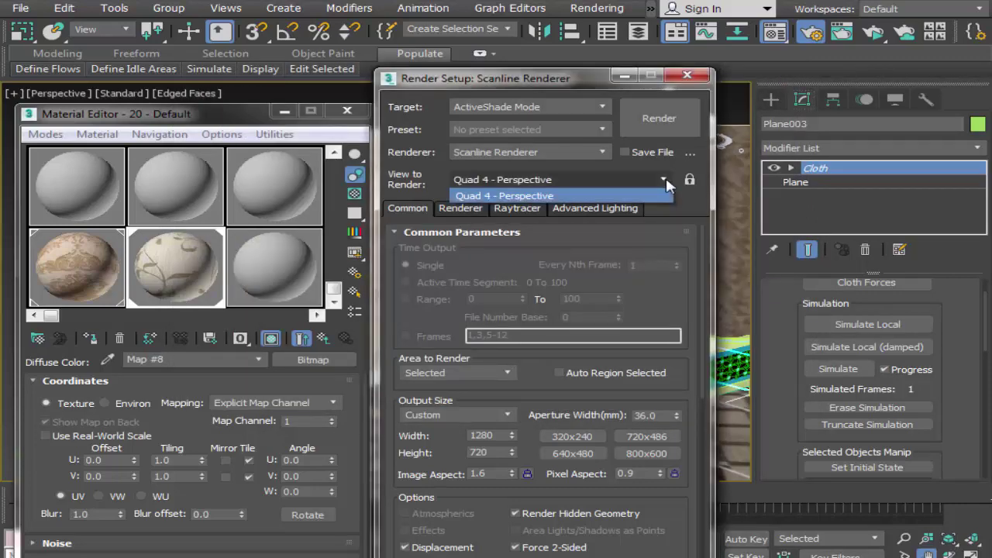
left_click(664, 176)
left_click(701, 79)
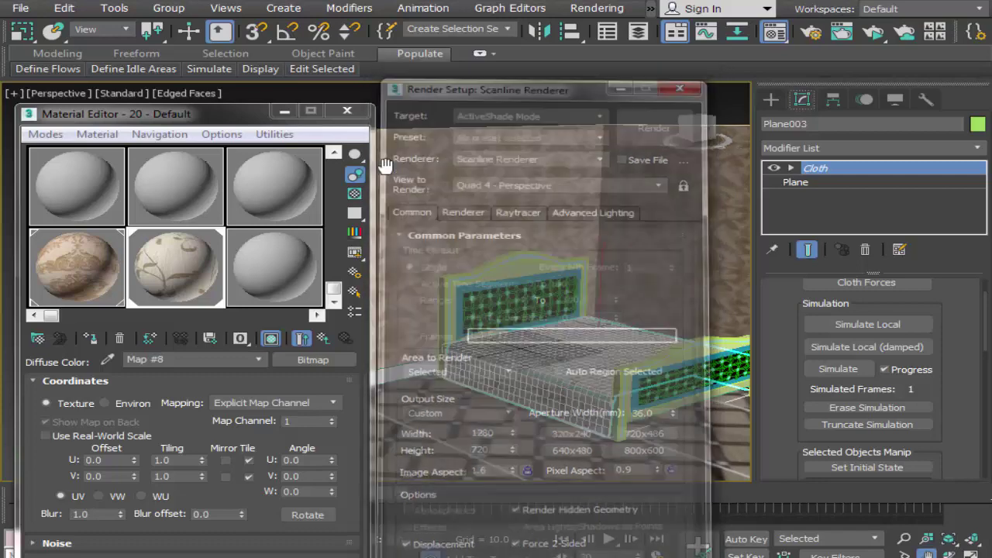
left_click(347, 110)
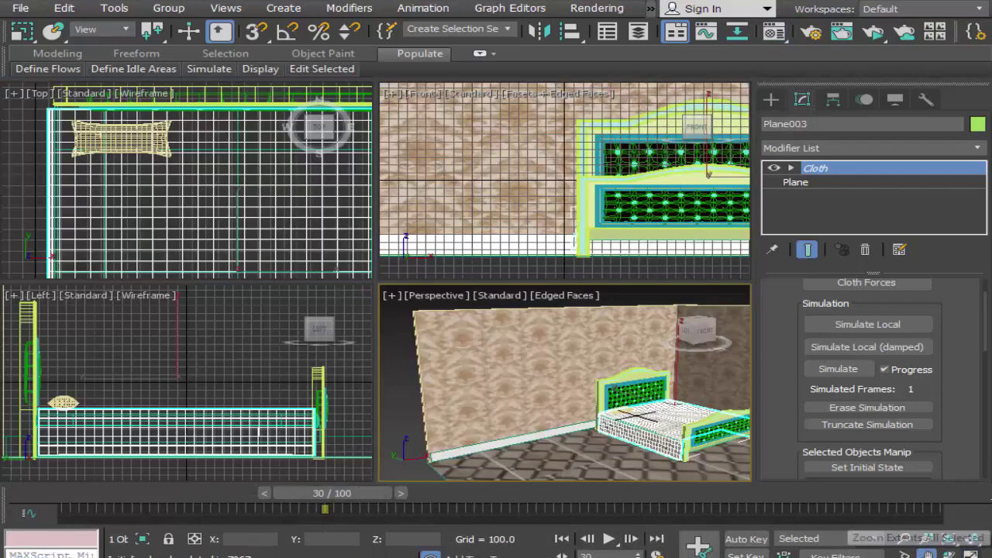
Maximize the Perspective view and zoom in on the headboard and floral sheet
key("alt+w")
left_click(948, 554)
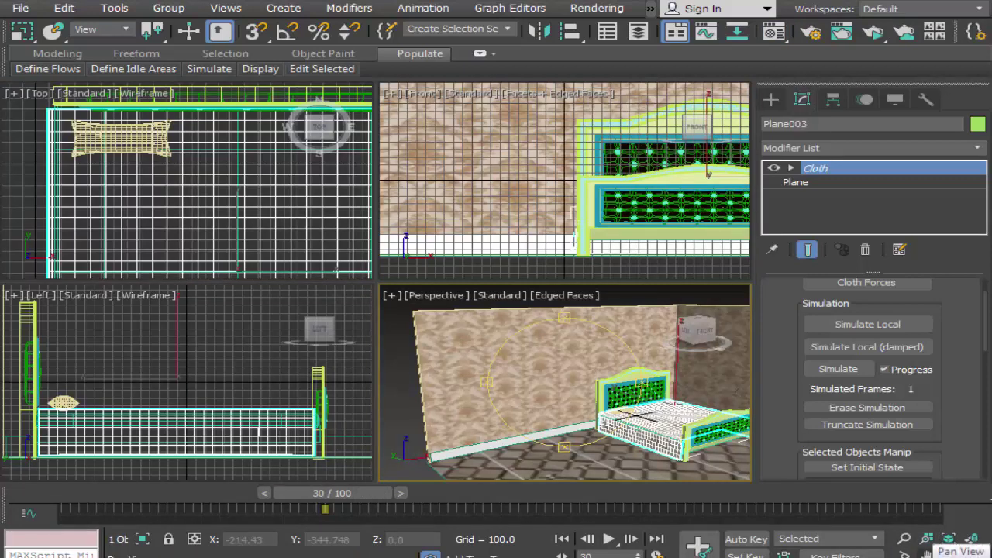
left_click(927, 553)
left_click_drag(589, 365, 494, 438)
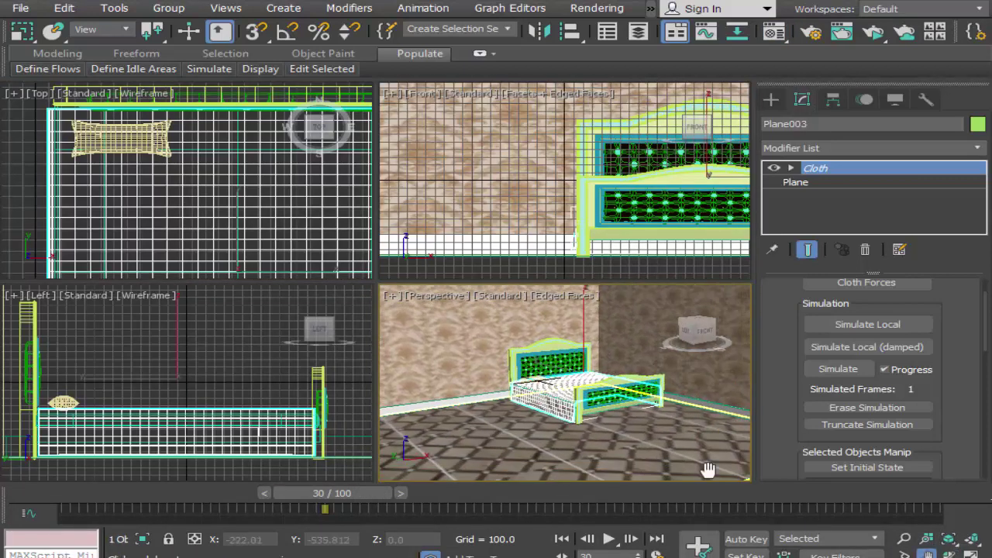
left_click(970, 552)
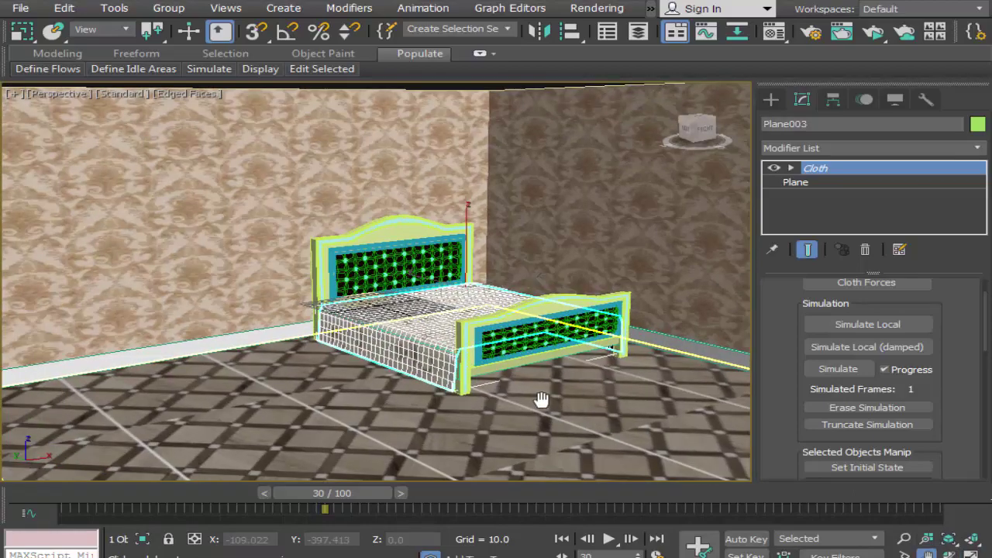
scroll(535, 396, "up", 5)
mouse_move(535, 395)
left_mouse_down()
mouse_move(587, 390)
mouse_move(491, 361)
mouse_move(526, 442)
mouse_move(577, 381)
left_mouse_up()
scroll(574, 373, "up", 4)
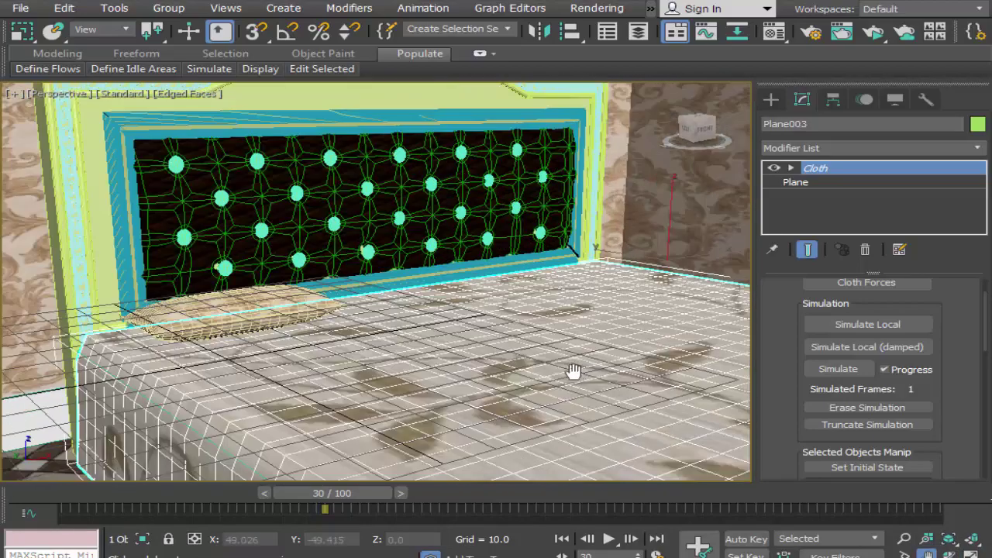
Turn off Edged Faces in the Perspective view so the textures show cleanly
left_click(191, 94)
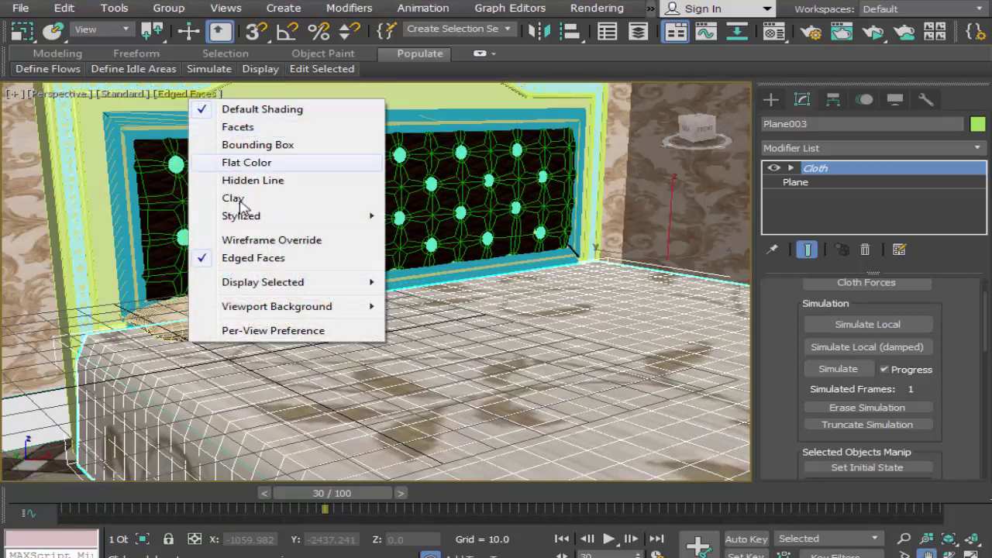
left_click(281, 260)
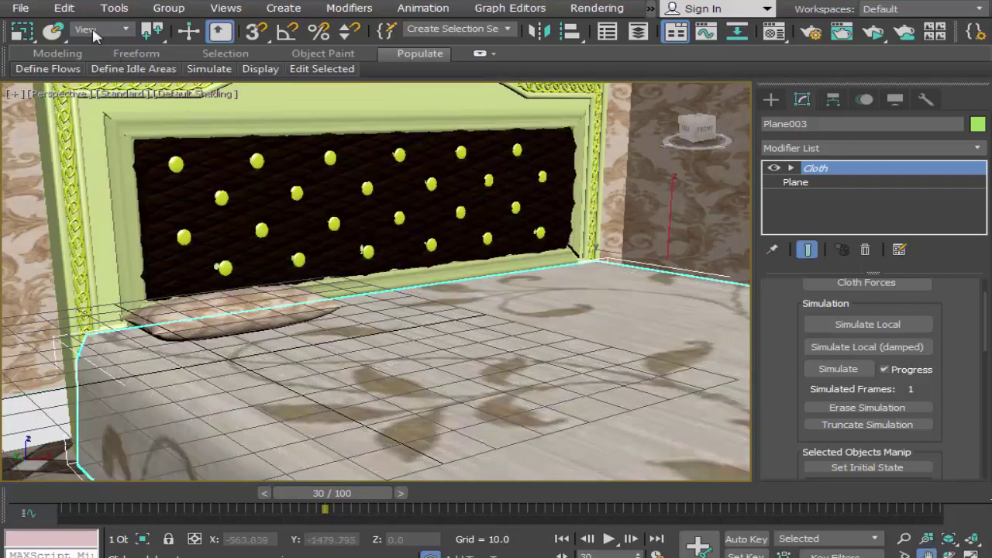
mouse_move(97, 36)
left_mouse_down()
mouse_move(401, 151)
mouse_move(468, 113)
left_mouse_up()
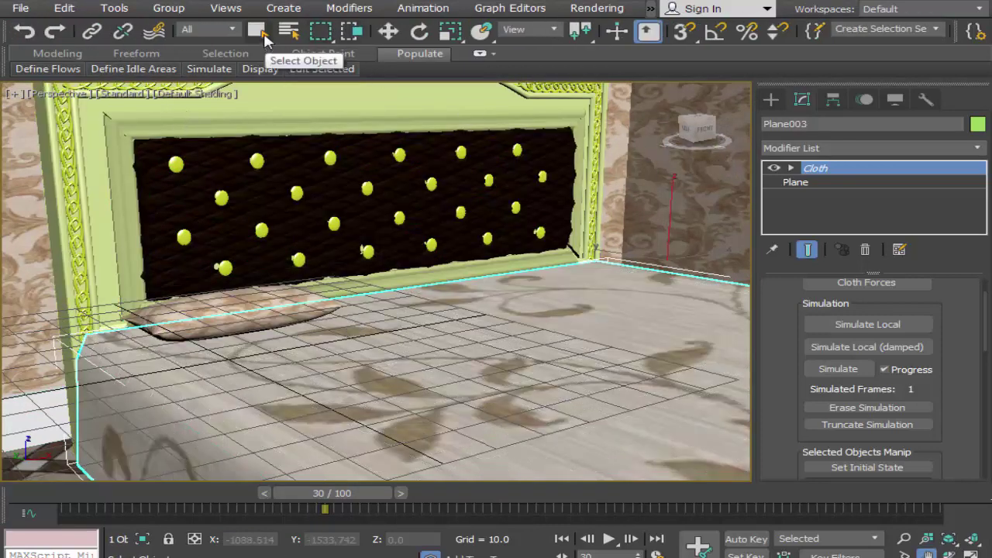
left_click(258, 30)
Shift-drag a clone of pillow Box009 to the right along the headboard, then select the bedsheet
left_click(250, 320)
left_click(249, 320)
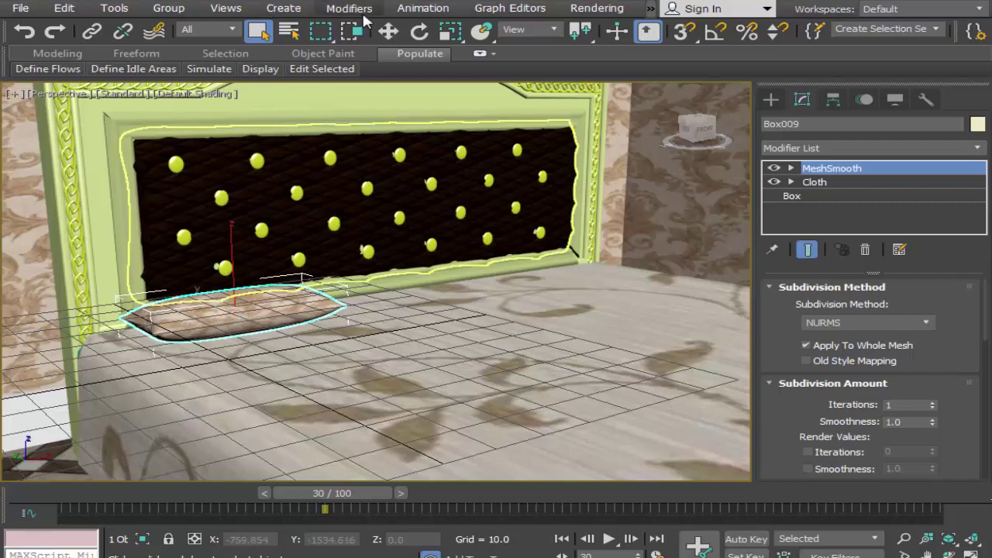
left_click(388, 31)
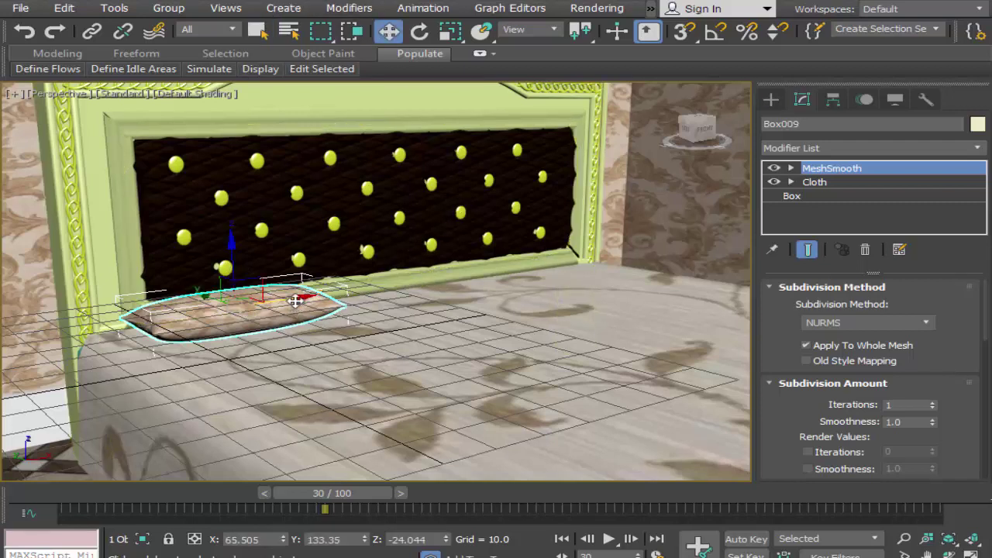
left_click_drag(307, 295, 546, 279, "shift")
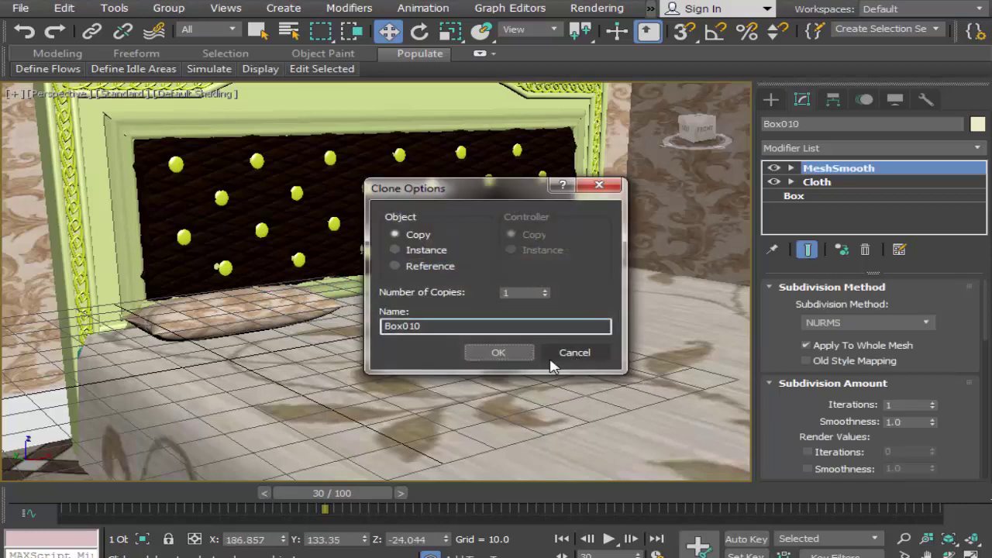
left_click(507, 354)
left_click(542, 380)
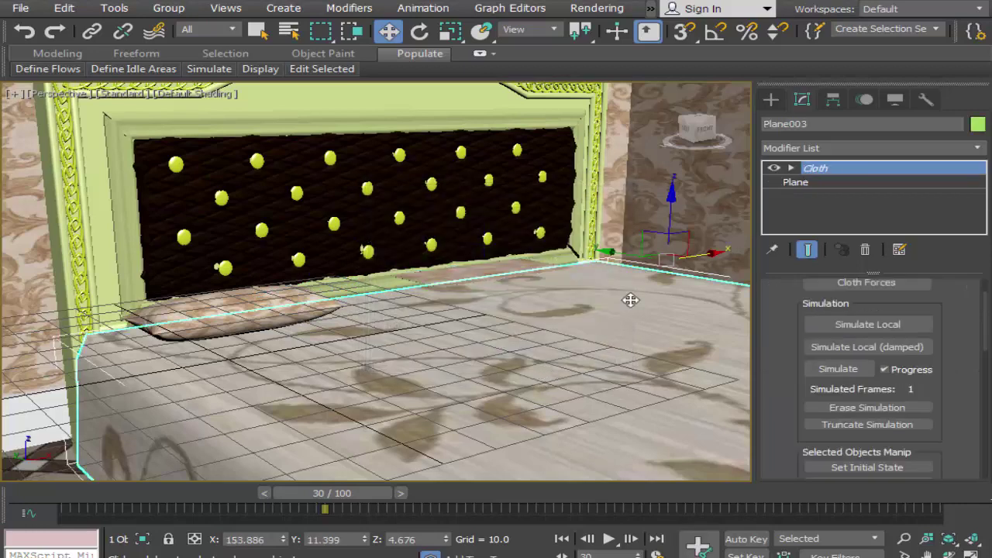
scroll(874, 38, "down", 5)
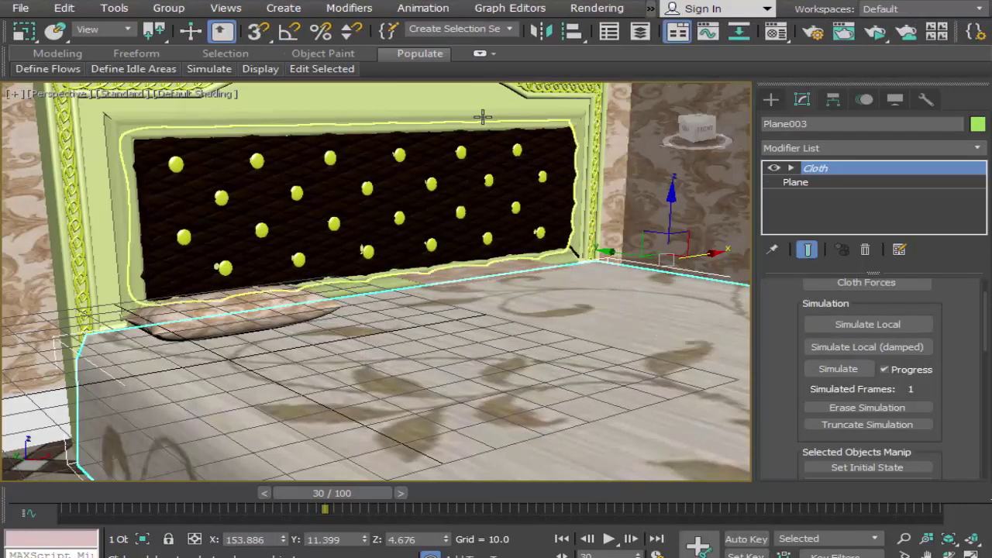
Set the bedsheet's download.jpg bitmap tiling to U 5.1 and V 4.2
left_click(776, 32)
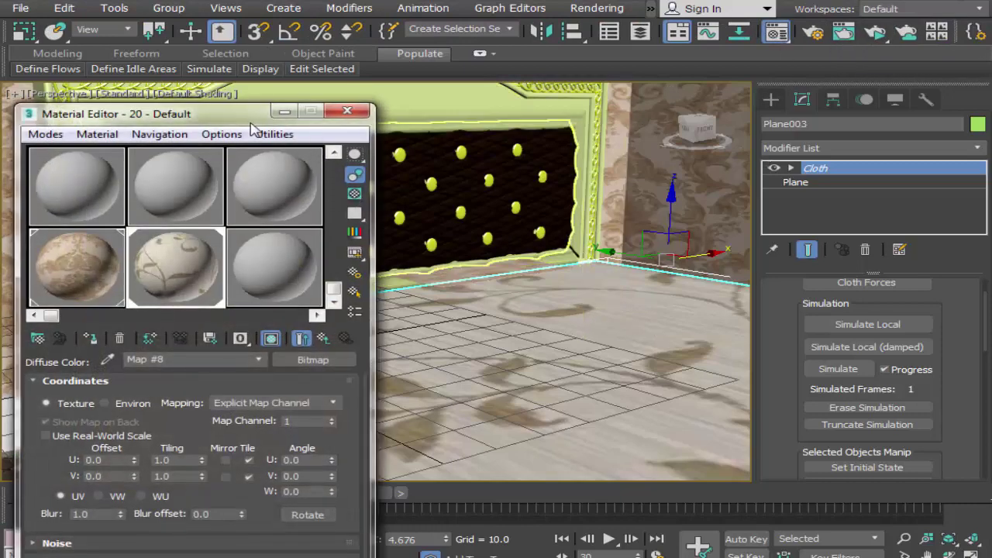
left_click_drag(252, 115, 775, 1)
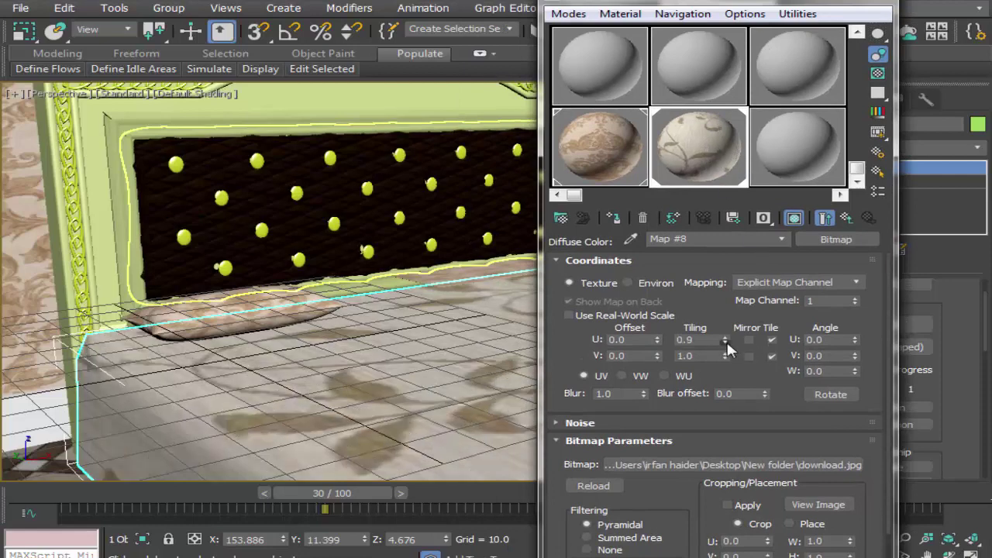
left_click_drag(725, 339, 726, 311)
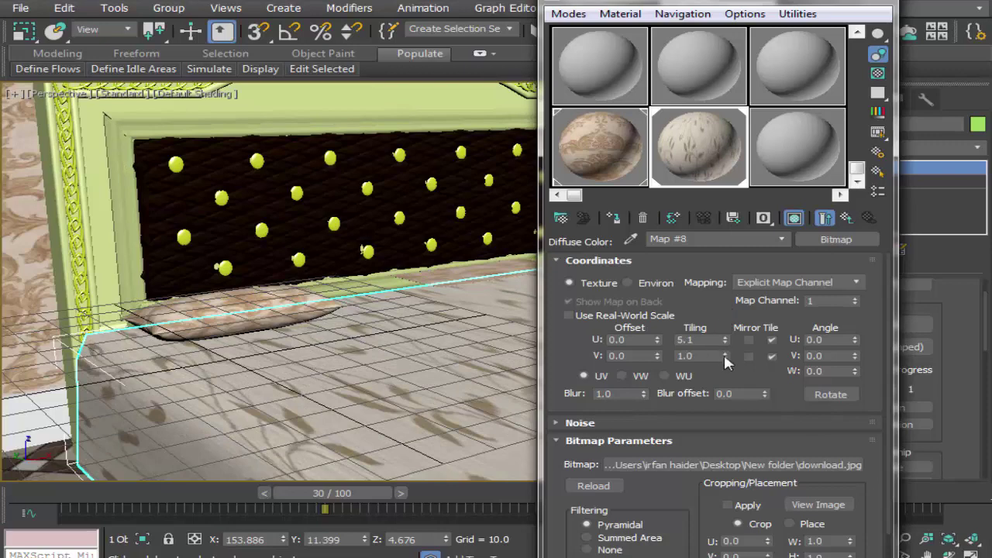
left_click_drag(725, 356, 712, 329)
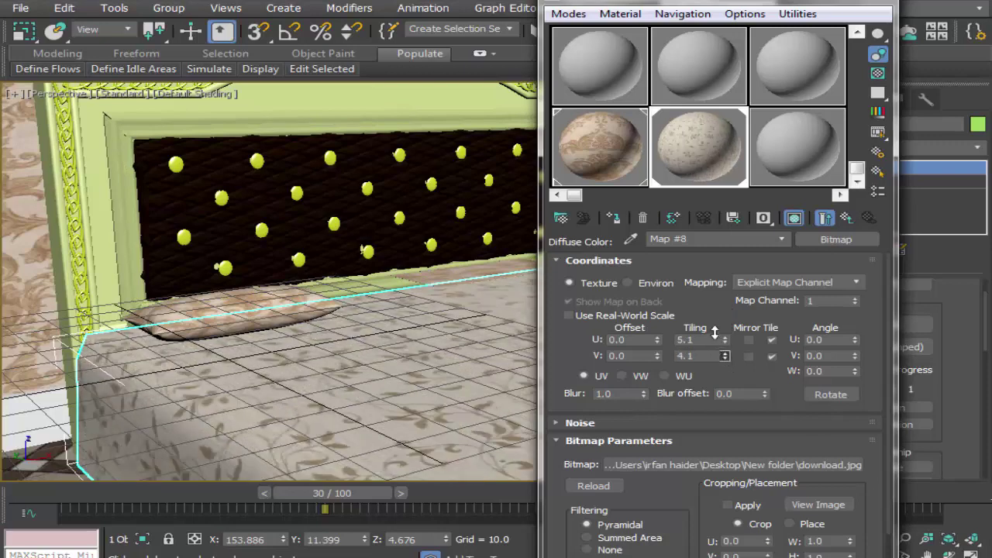
left_click(881, 3)
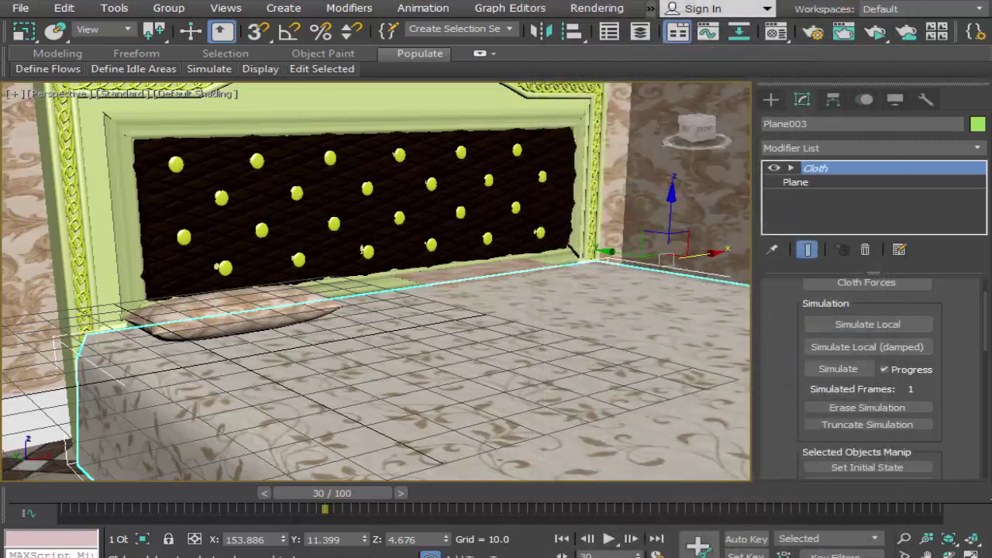
left_click(927, 554)
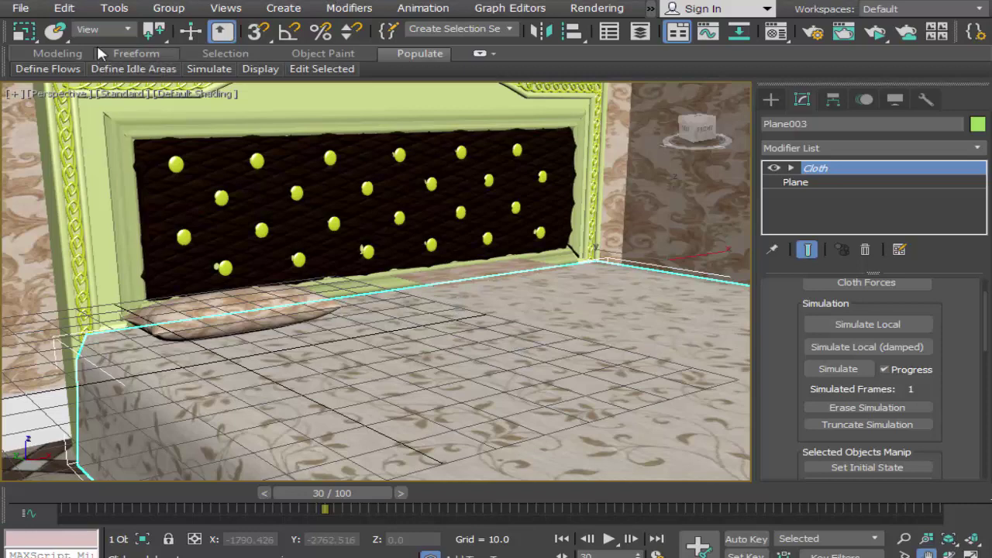
Convert the left pillow to an Editable Poly
left_click_drag(96, 39, 533, 35)
left_click(257, 30)
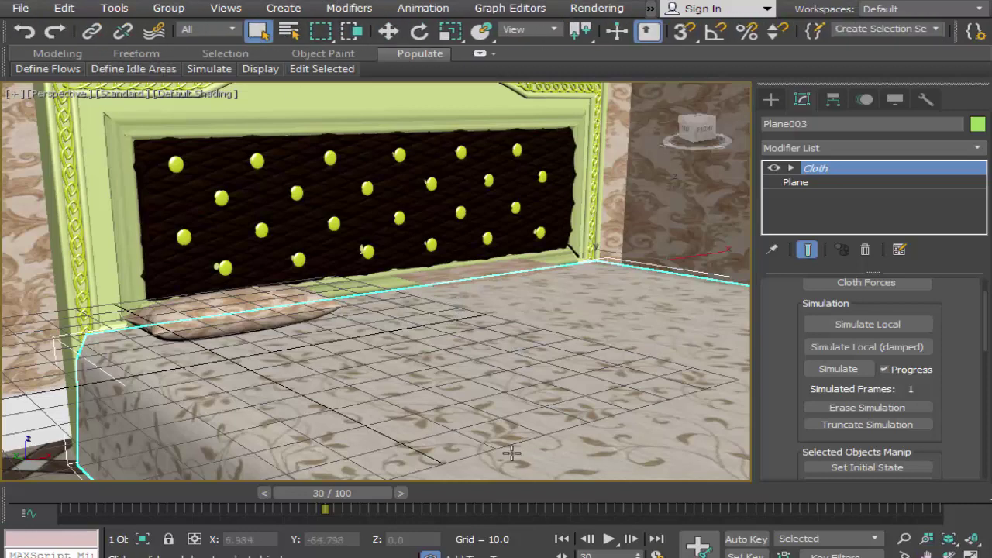
left_click(502, 272)
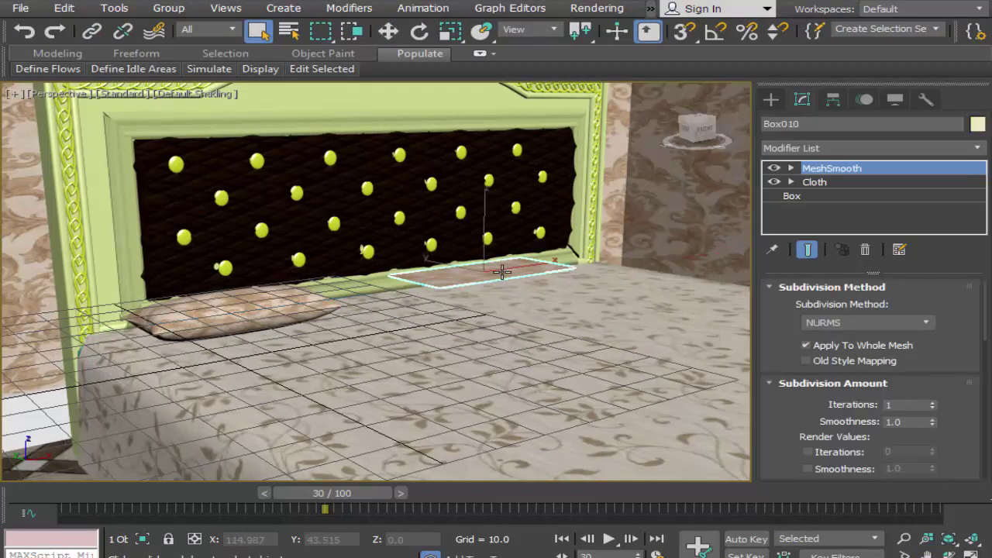
left_click(226, 306)
right_click(225, 299)
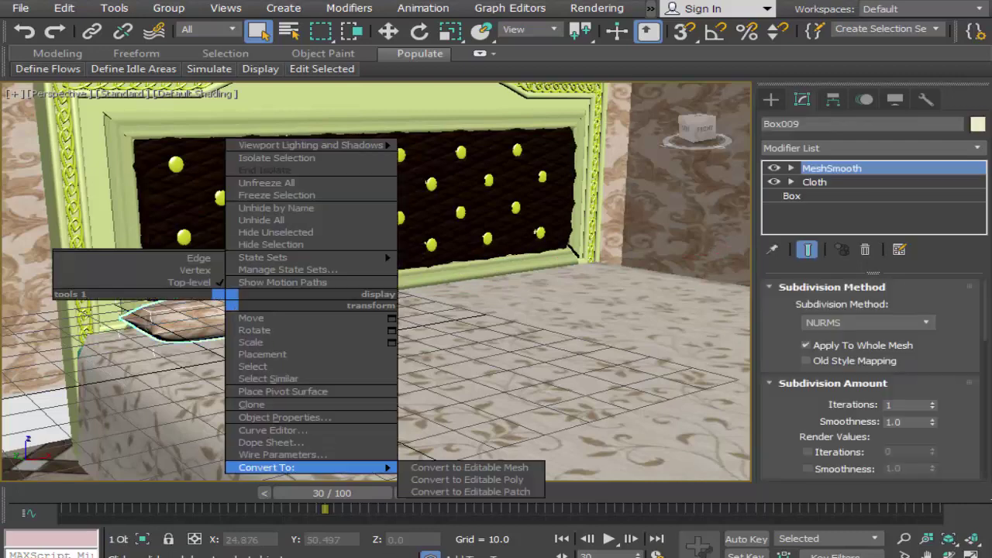
left_click(449, 480)
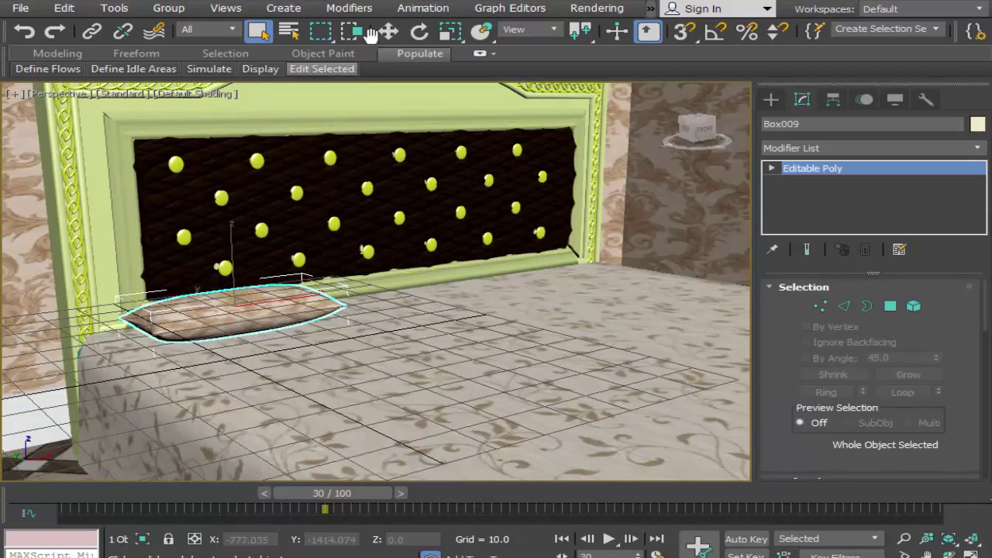
Clone the pillow to the bed's right side as Box010 and pan toward the mattress
left_click(389, 31)
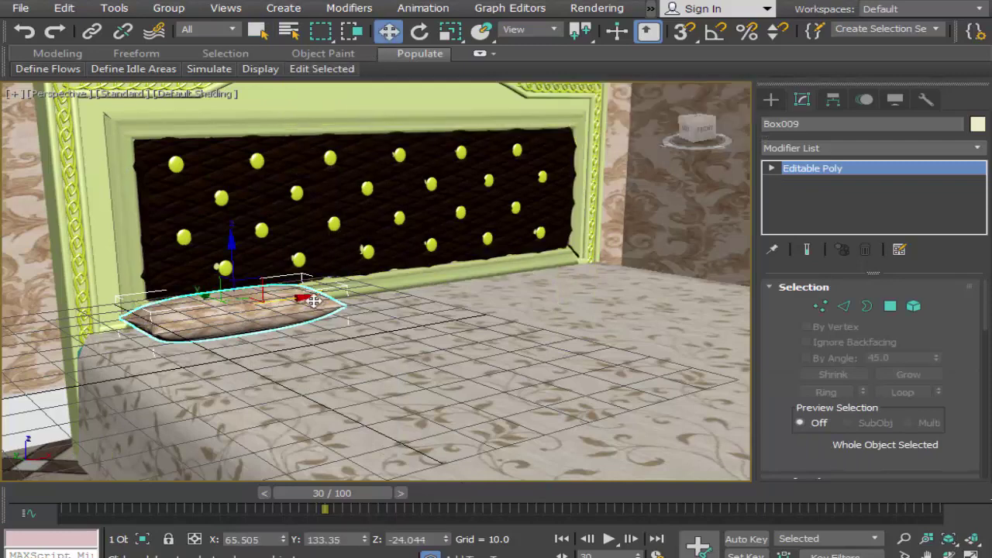
left_click_drag(313, 300, 559, 270, "shift")
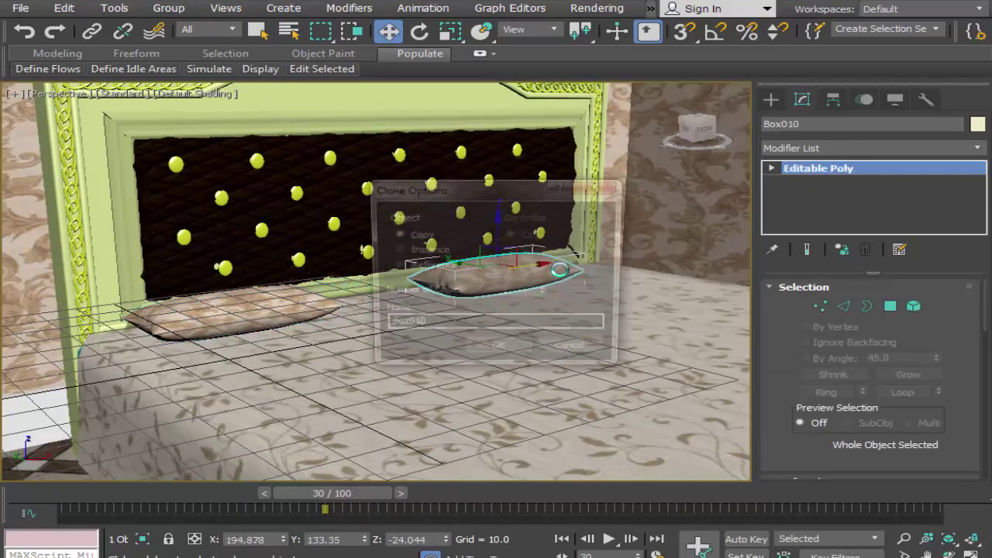
left_click(496, 345)
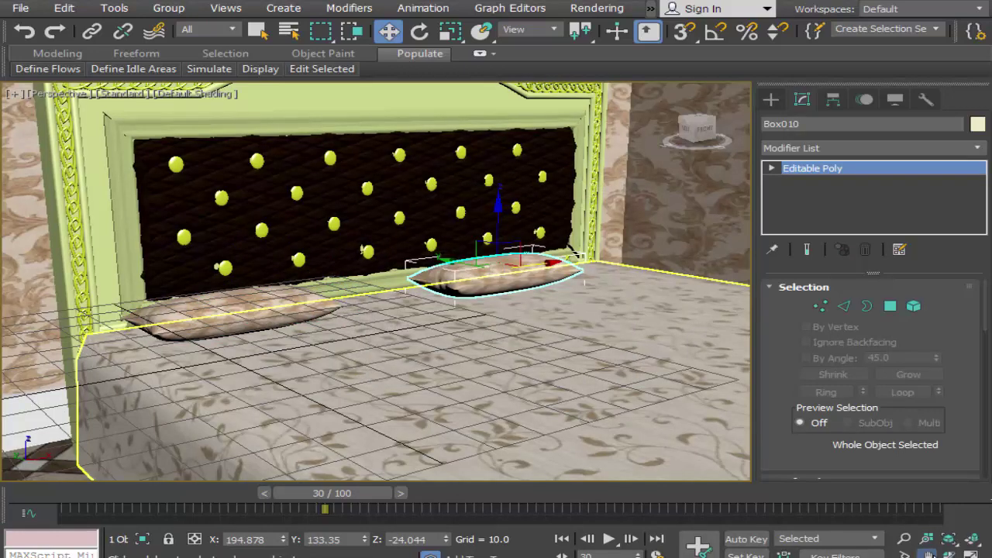
scroll(454, 420, "down", 2)
scroll(504, 398, "down", 5)
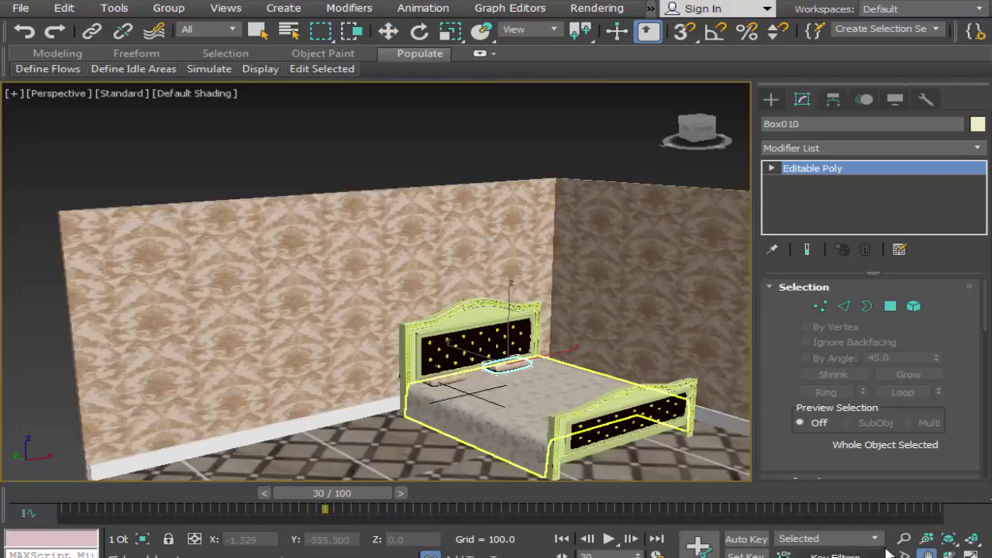
scroll(659, 377, "up", 3)
scroll(626, 388, "up", 2)
scroll(584, 383, "up", 2)
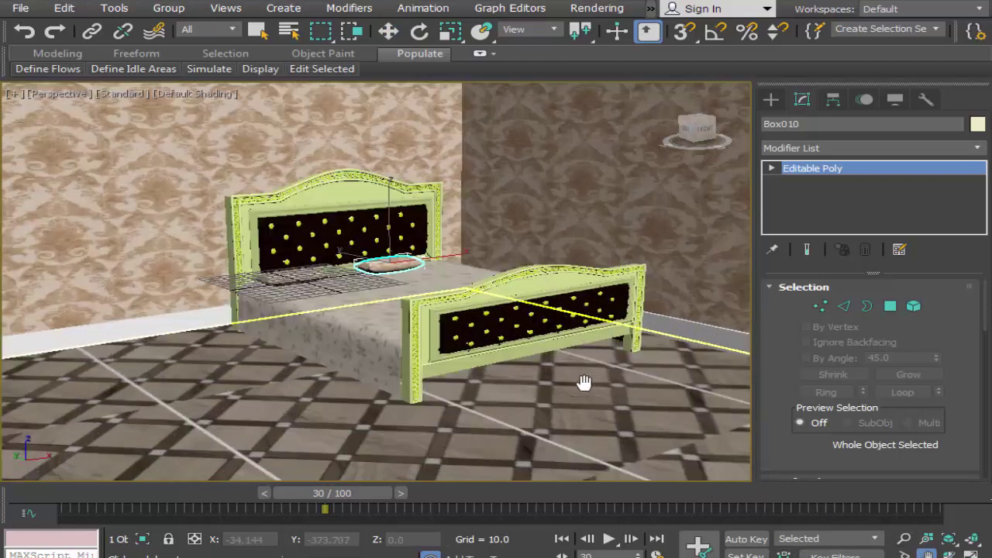
mouse_move(583, 383)
middle_mouse_down()
mouse_move(640, 388)
mouse_move(613, 385)
middle_mouse_up()
mouse_move(553, 380)
middle_mouse_down()
mouse_move(623, 384)
mouse_move(534, 377)
middle_mouse_up()
Draw a flat box beside the bed's top-left corner in the maximized Top view
left_click(777, 96)
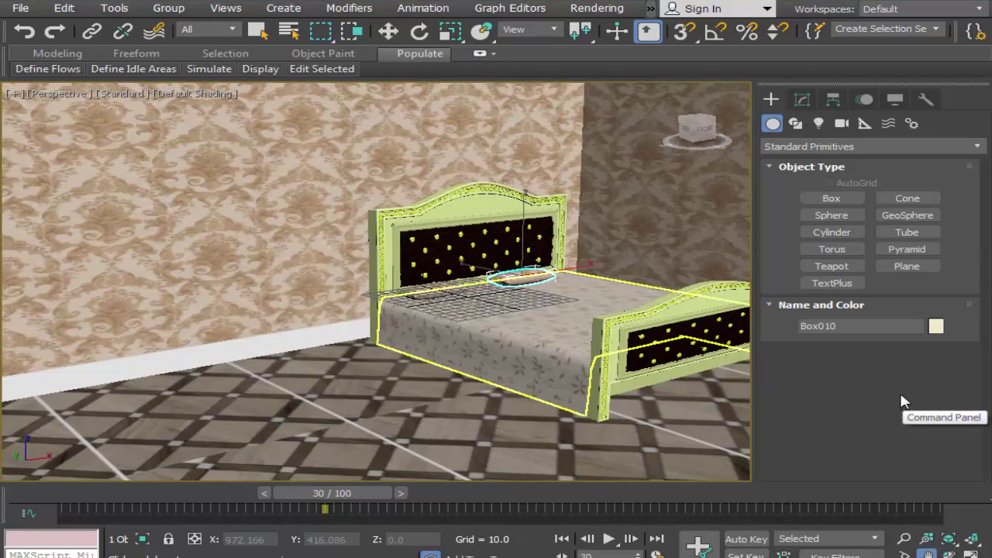
key("alt+w")
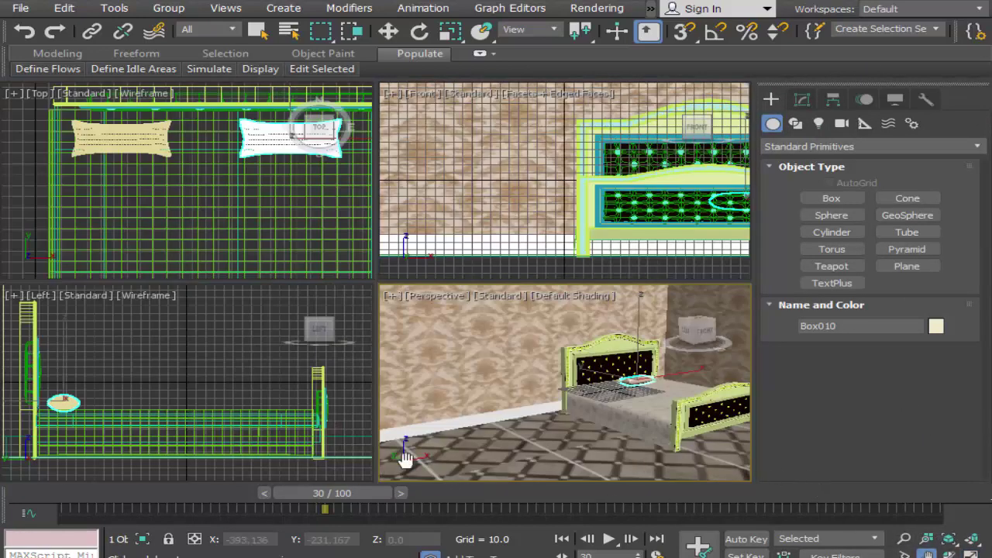
middle_click_drag(221, 237, 287, 239)
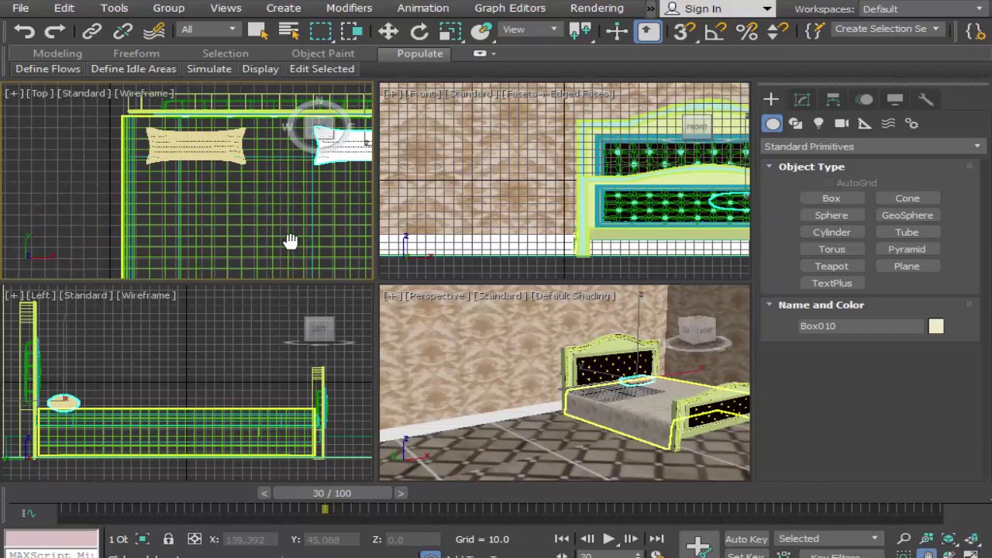
left_click(948, 548)
middle_click_drag(430, 381, 638, 405)
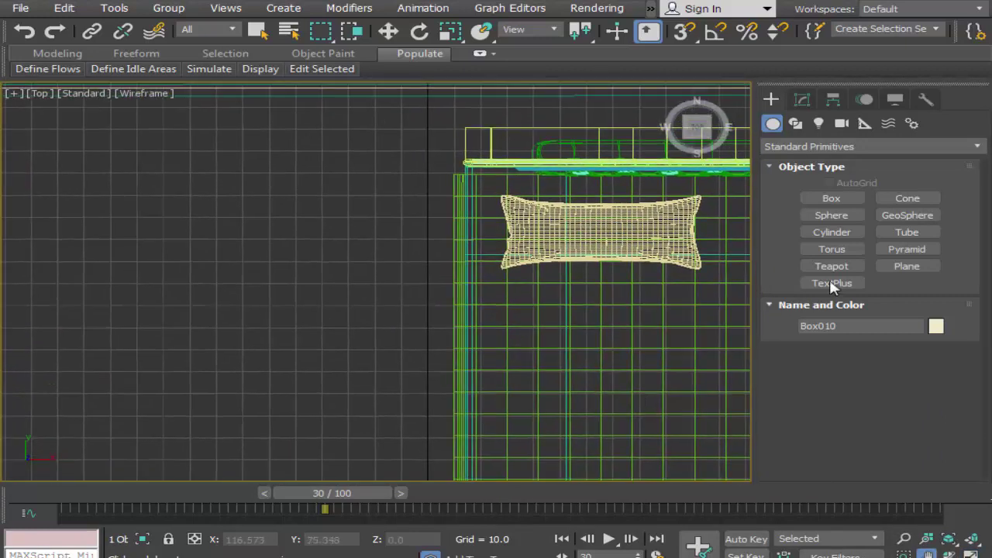
left_click(830, 199)
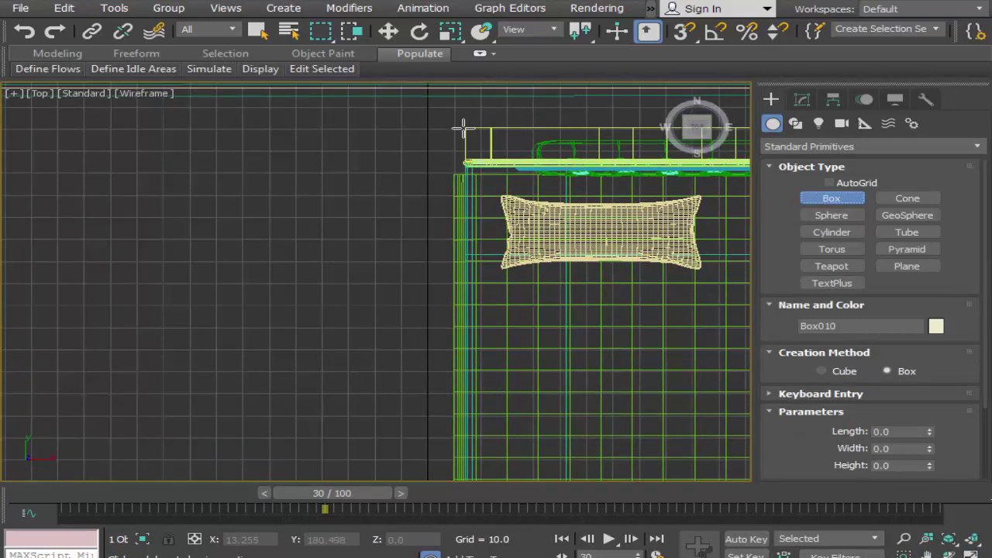
left_click_drag(462, 126, 315, 222)
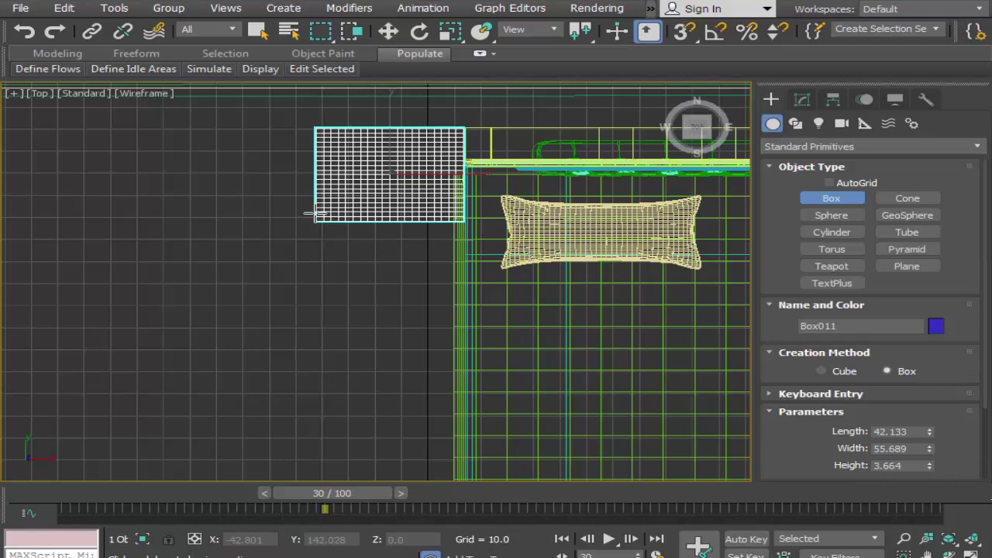
Set Box011 (42.133 × 55.689 × 3.664) to 2 length, 2 width and 1 height segments
left_click_drag(824, 412, 831, 368)
scroll(830, 369, "down", 1)
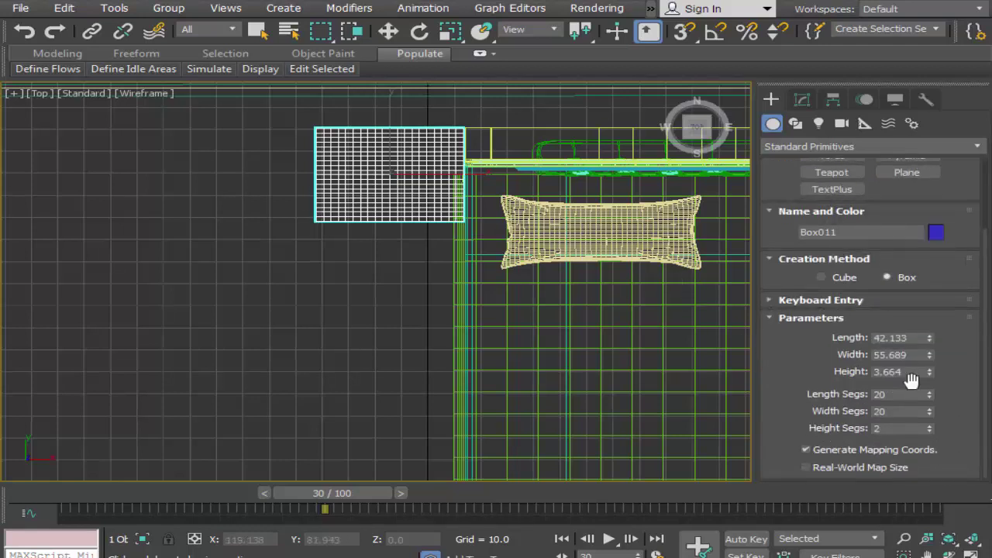
left_click_drag(931, 394, 932, 416)
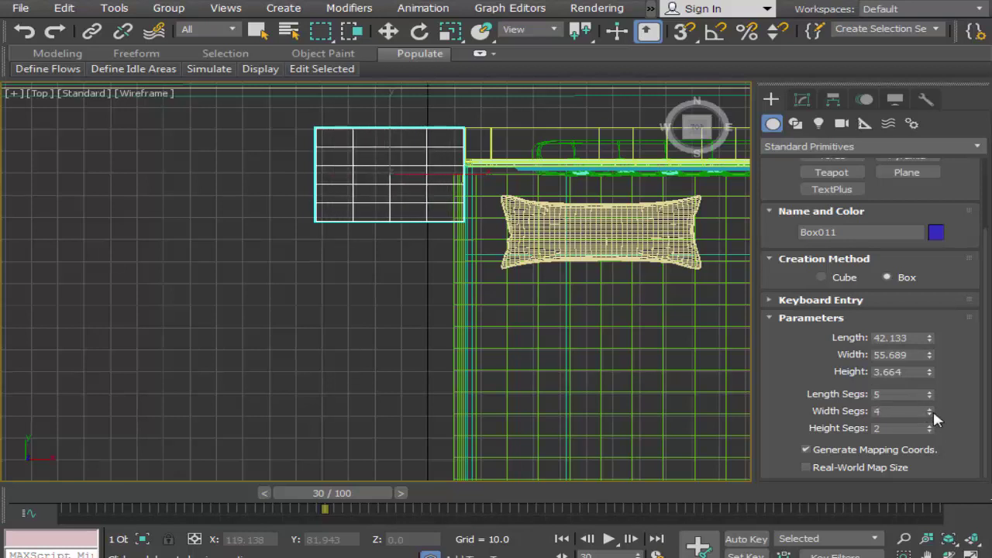
left_click(931, 414)
left_click(930, 408)
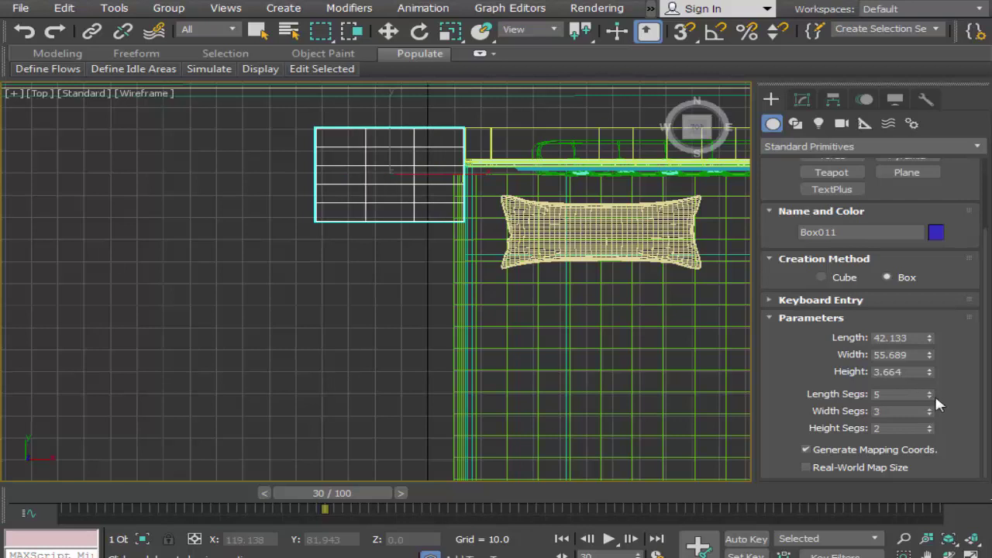
left_click(932, 396)
left_click(932, 397)
left_click(932, 396)
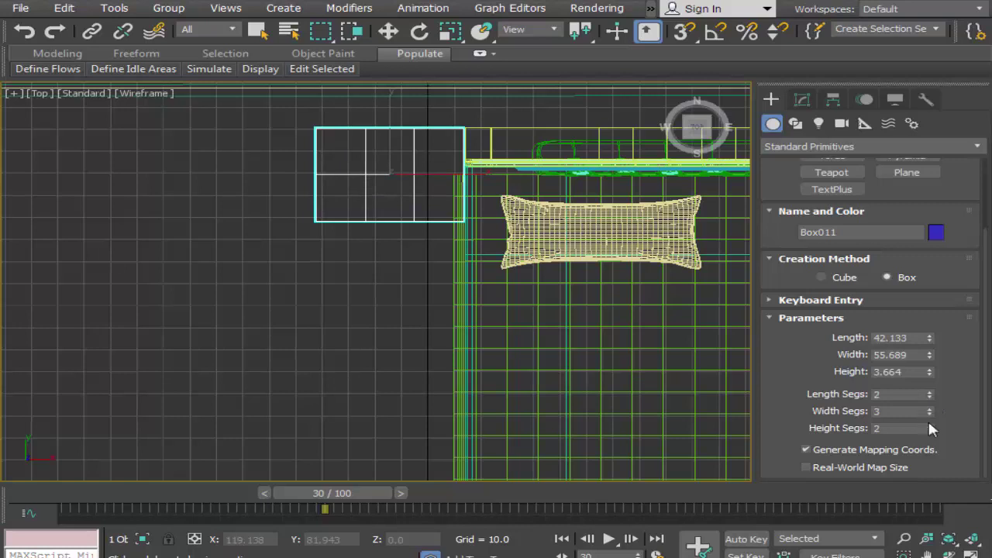
left_click(929, 414)
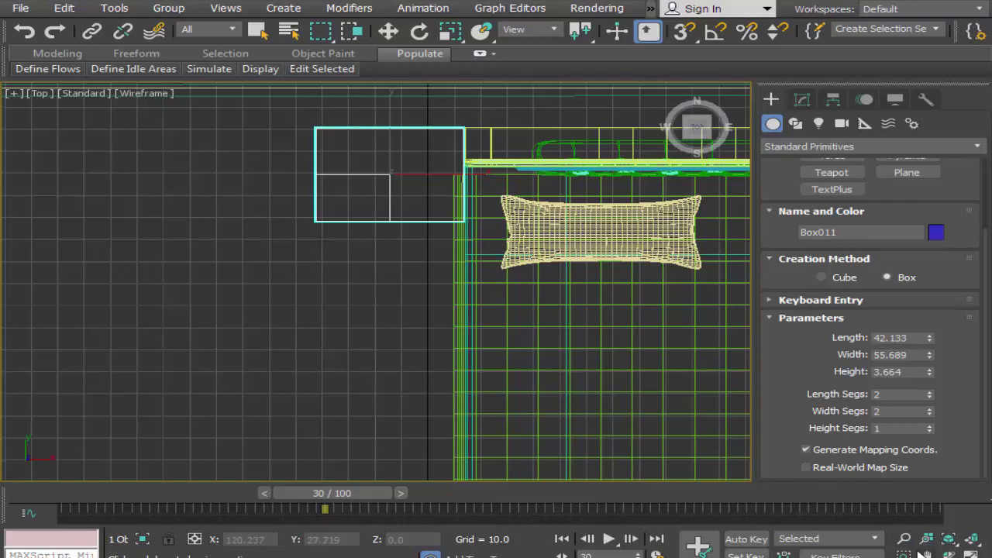
left_click(971, 538)
Move Box011 down in the maximized Front view until it rests on the floor beside the headboard
left_click(970, 553)
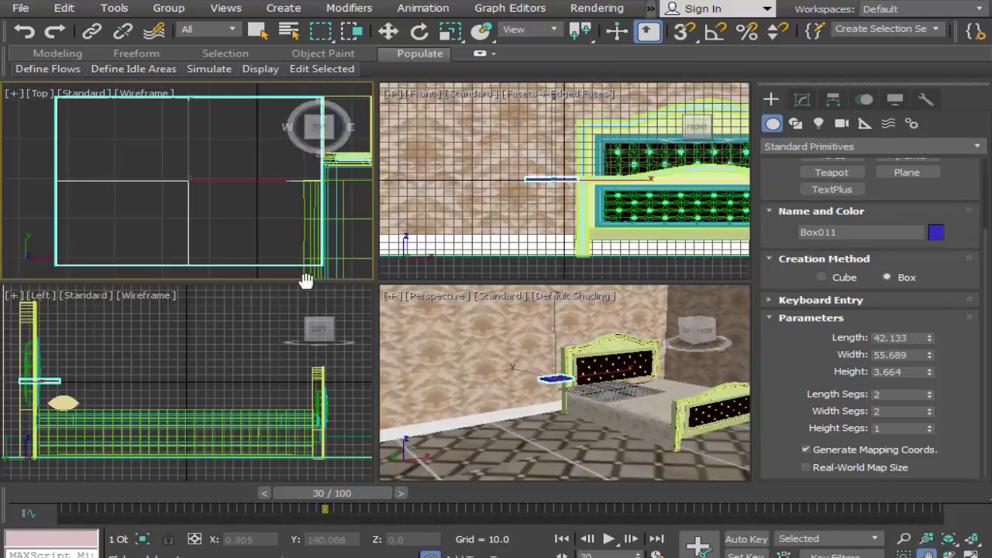
left_click(505, 234)
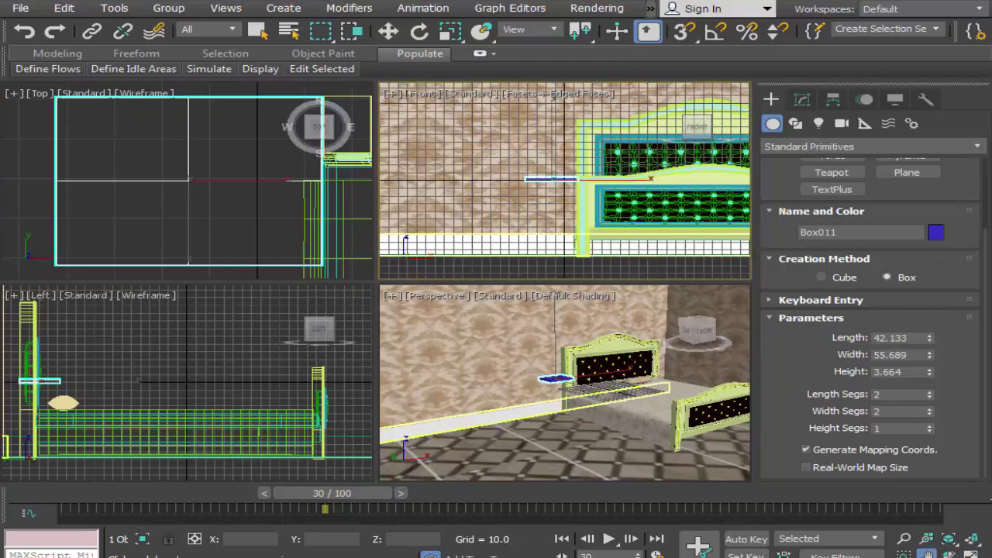
left_click(970, 553)
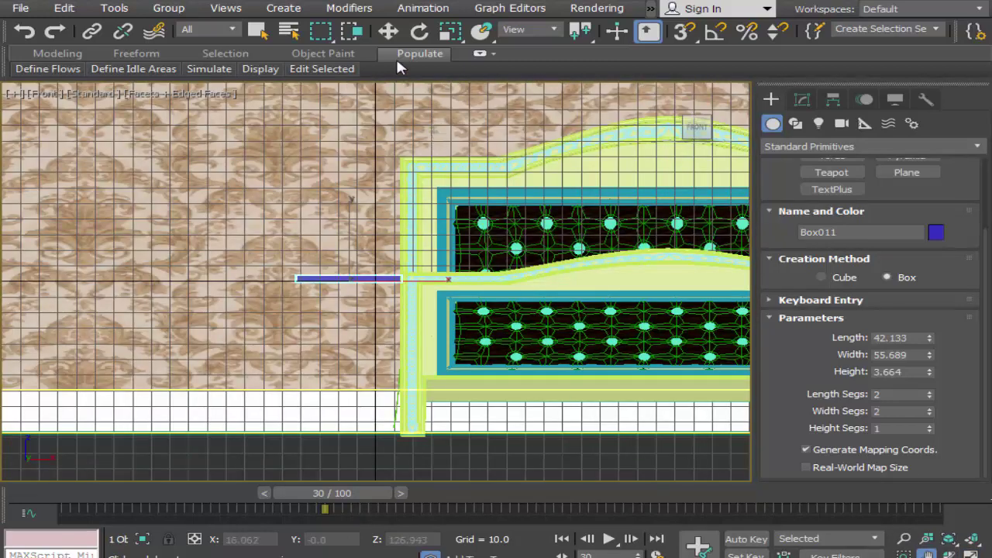
left_click(388, 31)
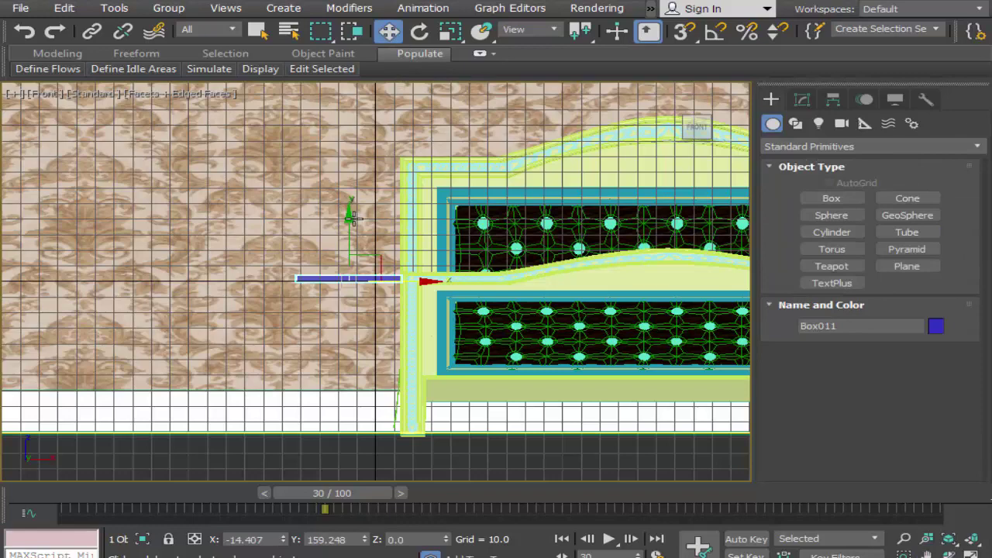
right_click(350, 219)
mouse_move(348, 215)
left_mouse_down()
mouse_move(348, 290)
mouse_move(328, 362)
left_mouse_up()
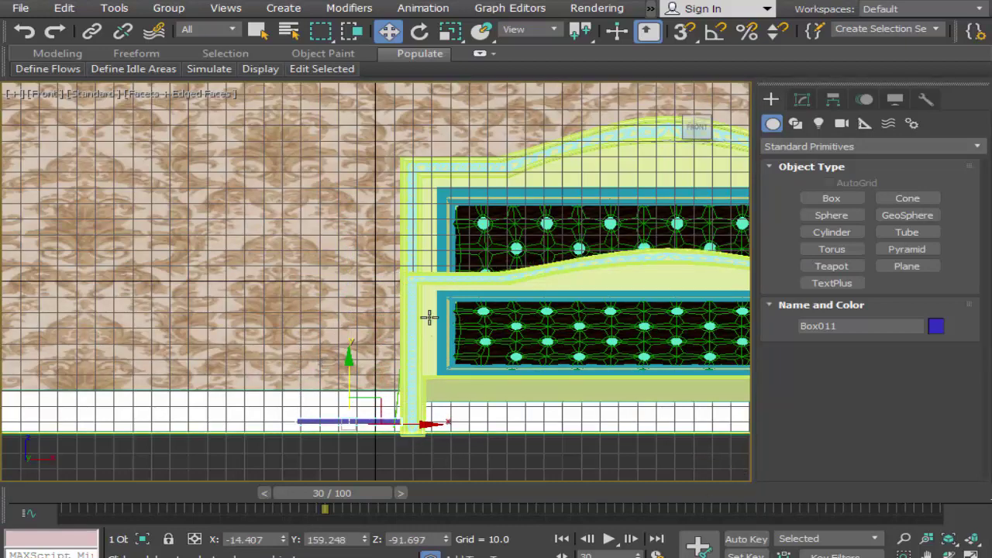
left_click(927, 552)
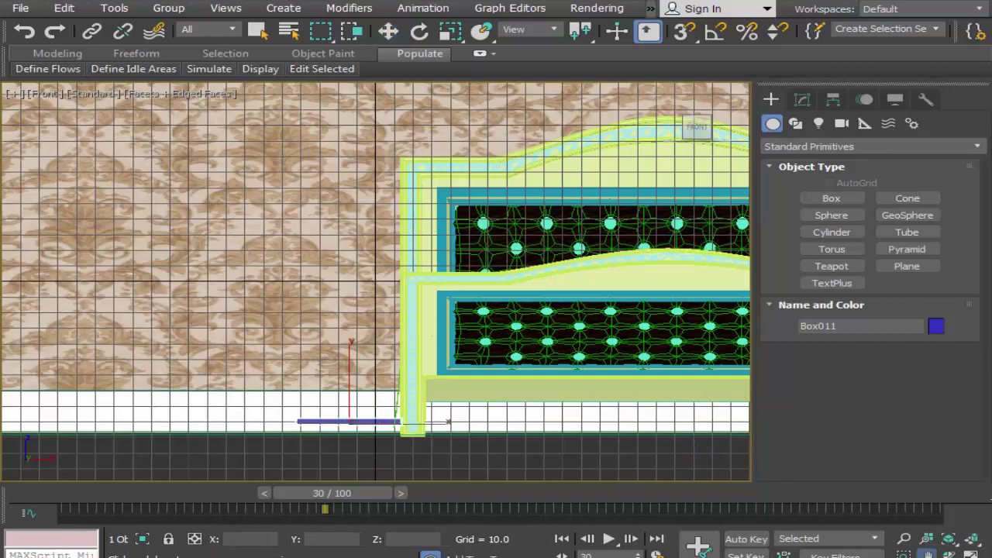
left_click_drag(398, 376, 547, 368)
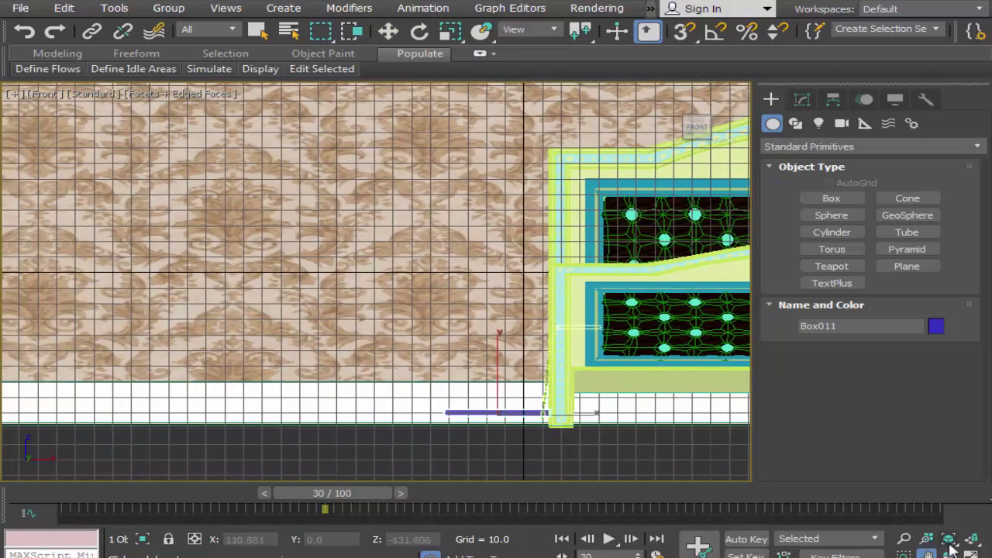
key("alt+w")
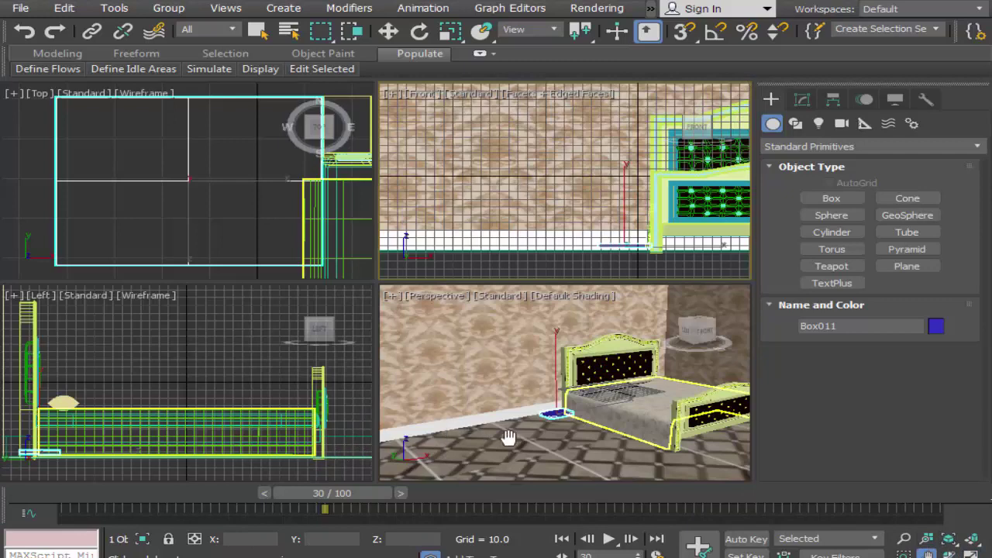
middle_click_drag(529, 436, 544, 433, "alt")
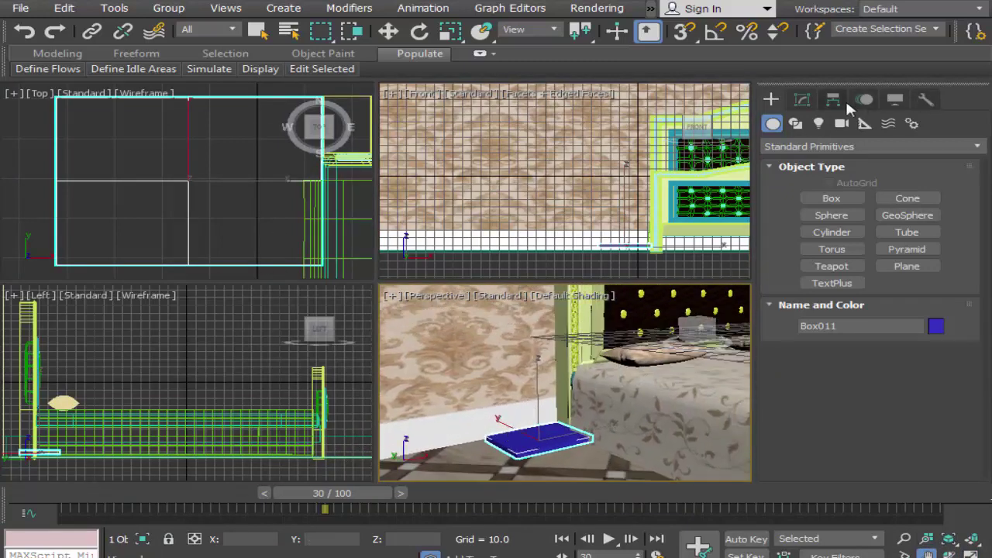
Convert the box to Editable Poly, then undo back to its box parameters
left_click(388, 30)
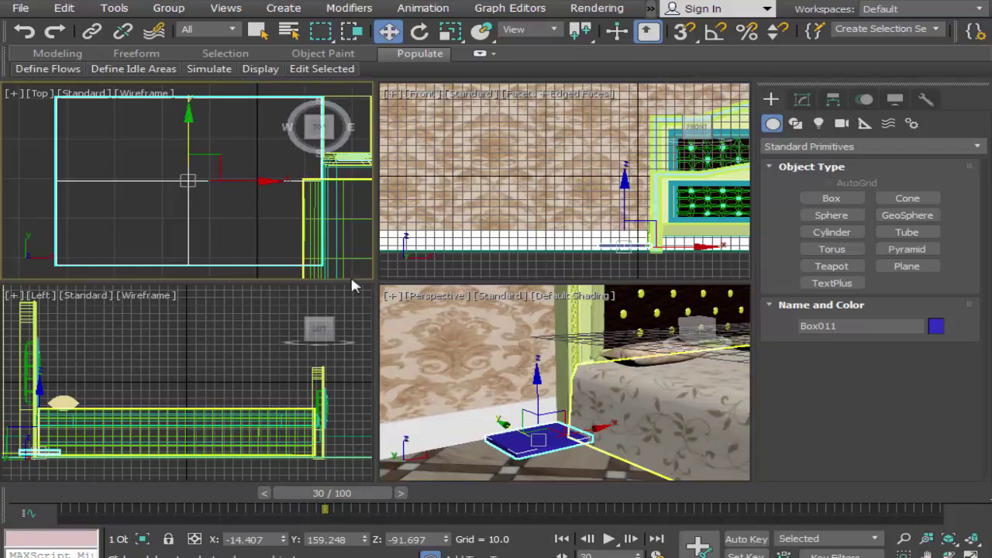
right_click(261, 178)
mouse_move(333, 339)
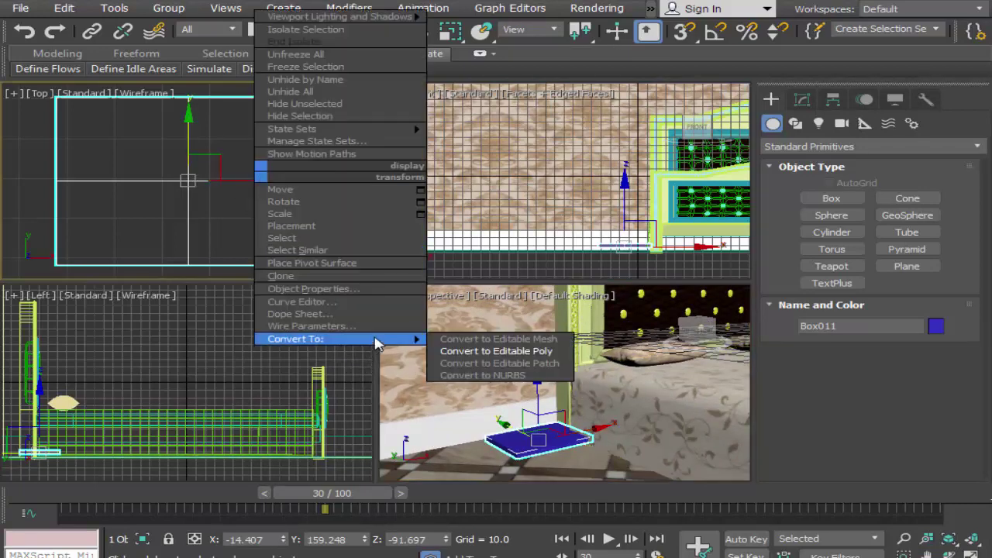
left_click(507, 351)
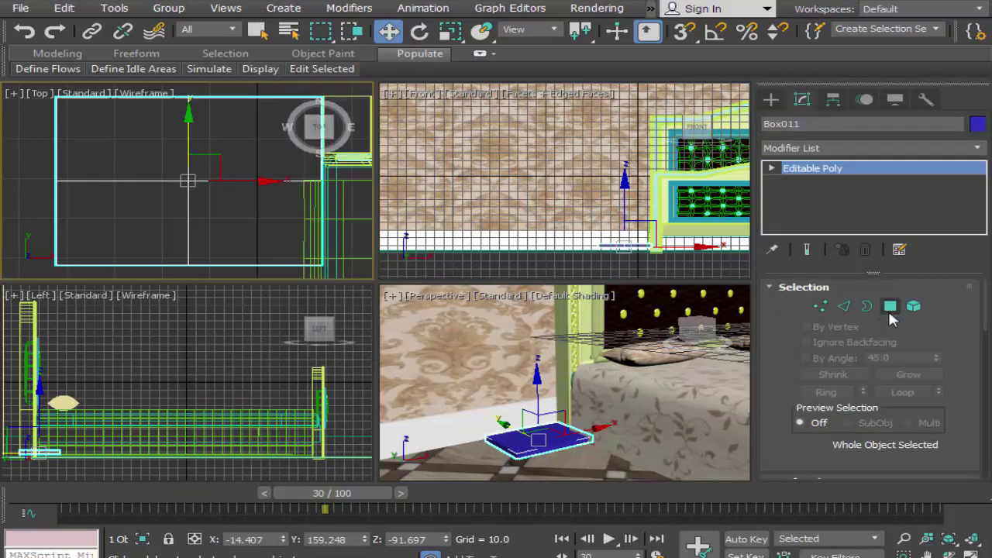
left_click(820, 306)
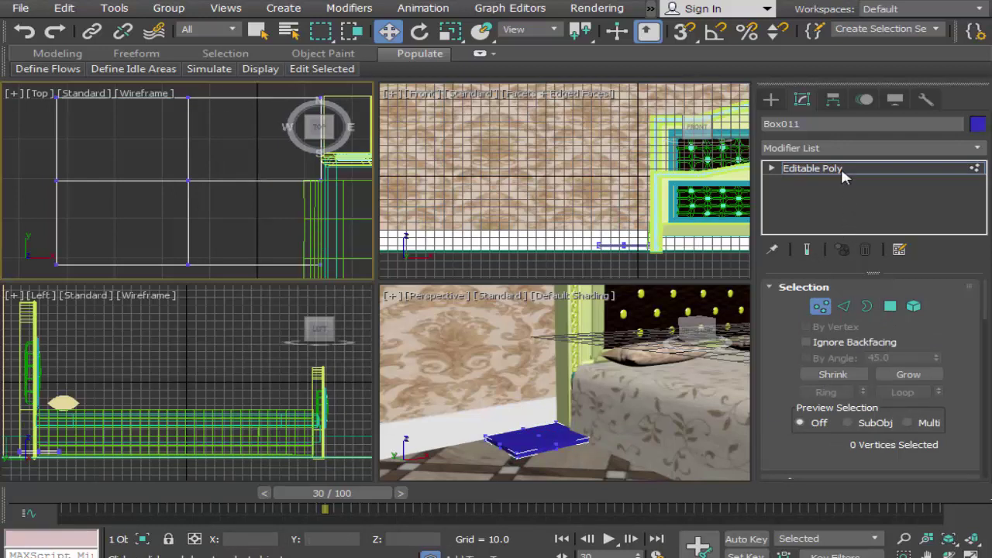
left_click(24, 31)
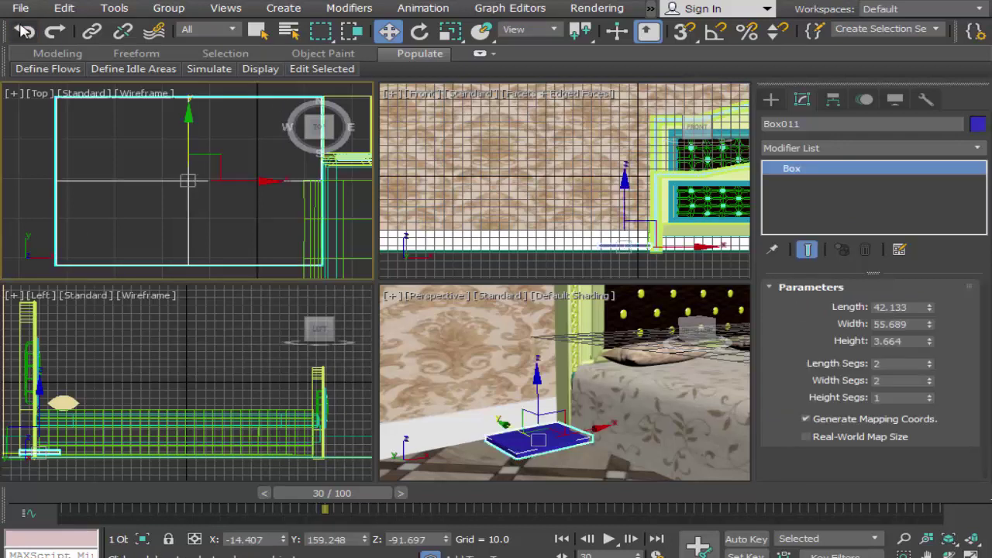
left_click(24, 31)
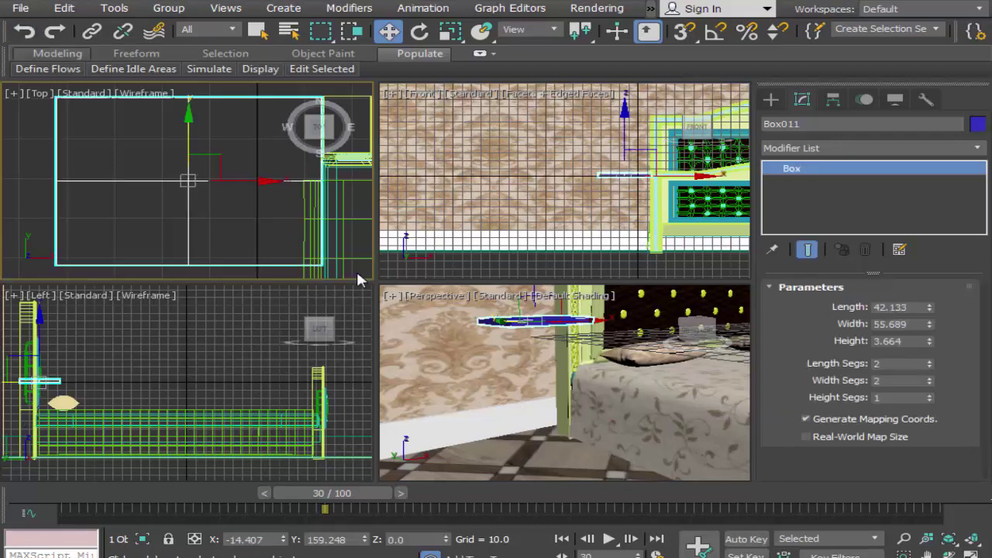
Set Length and Width Segs to 3, convert Box011 to Editable Poly, and maximize the Top view
left_click(931, 361)
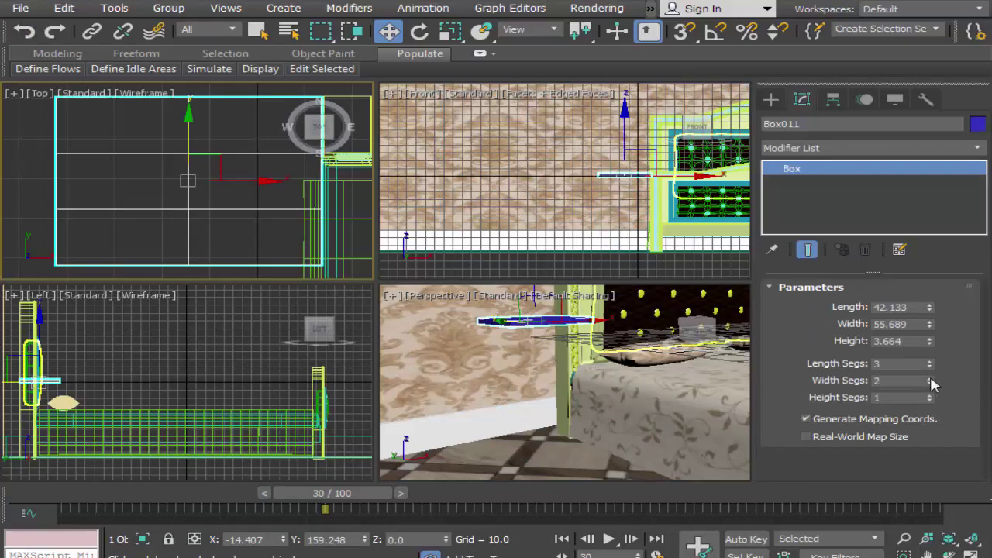
left_click(929, 376)
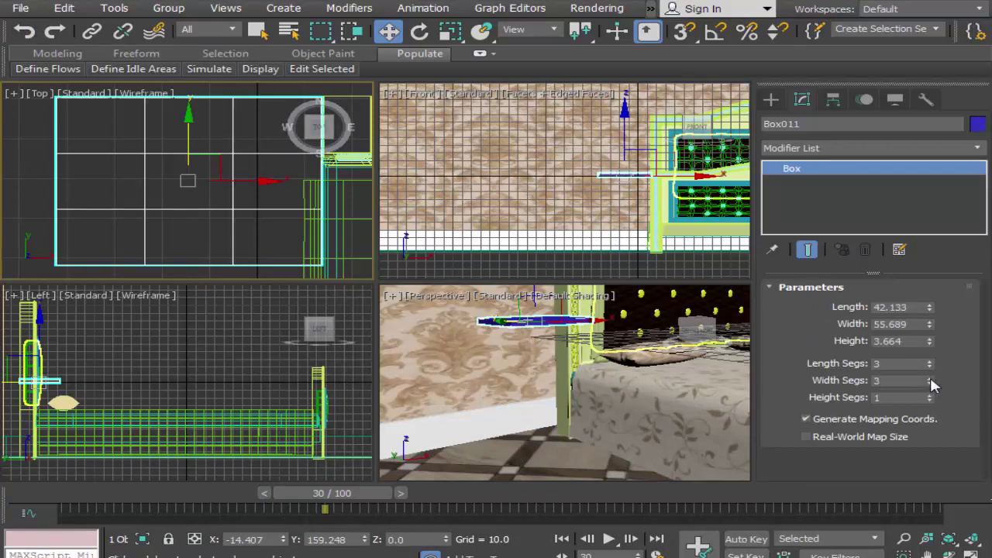
right_click(261, 207)
mouse_move(296, 371)
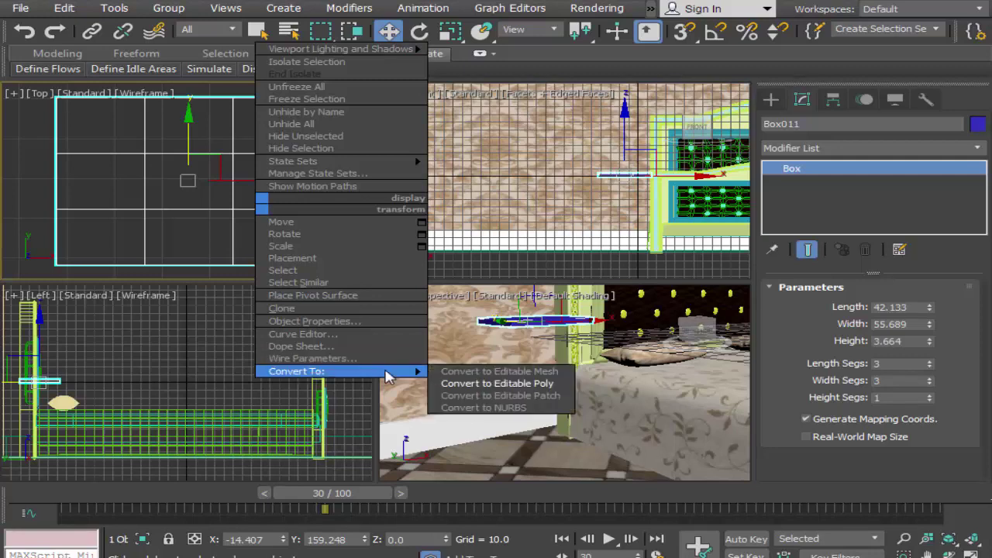
left_click(482, 385)
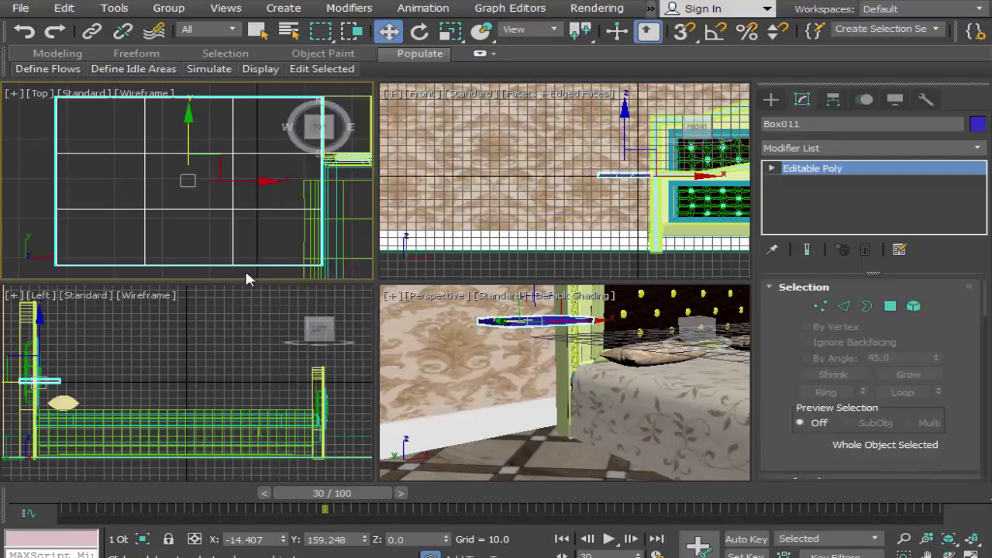
right_click(244, 268)
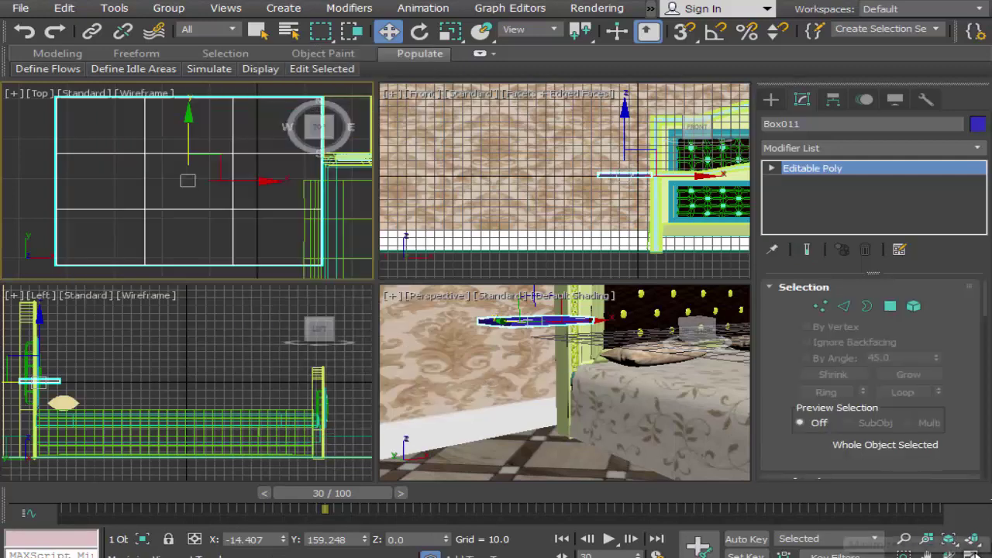
key("alt+w")
left_click(821, 306)
Slide Box011's two inner vertex columns out close to its left and right edges
left_click(822, 306)
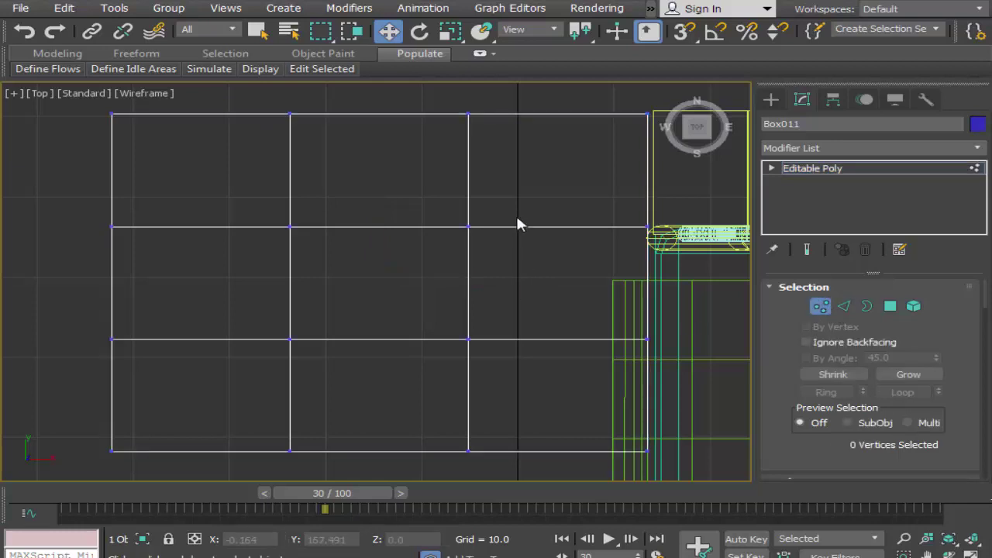
mouse_move(453, 105)
left_mouse_down()
mouse_move(566, 335)
mouse_move(564, 464)
left_mouse_up()
left_click(399, 30)
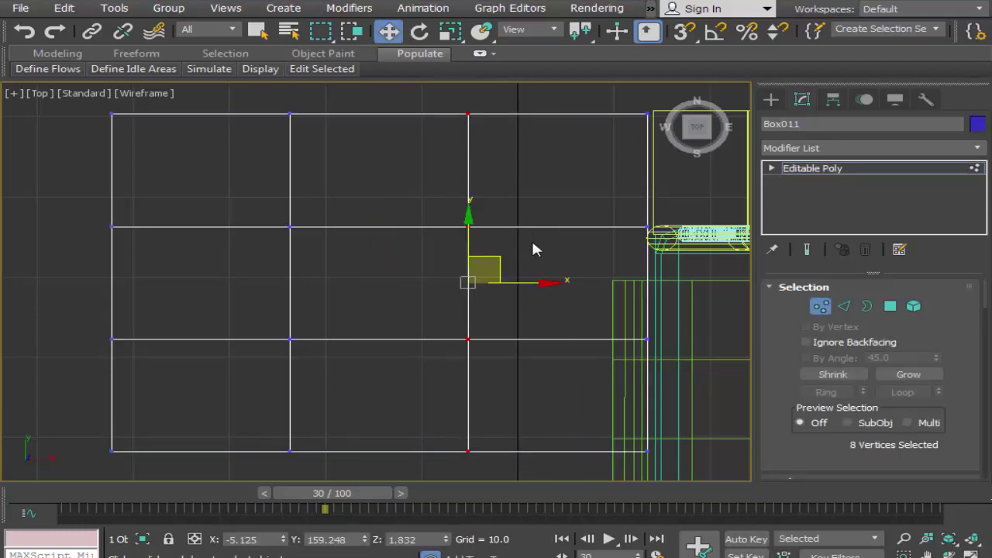
left_click_drag(533, 281, 686, 299)
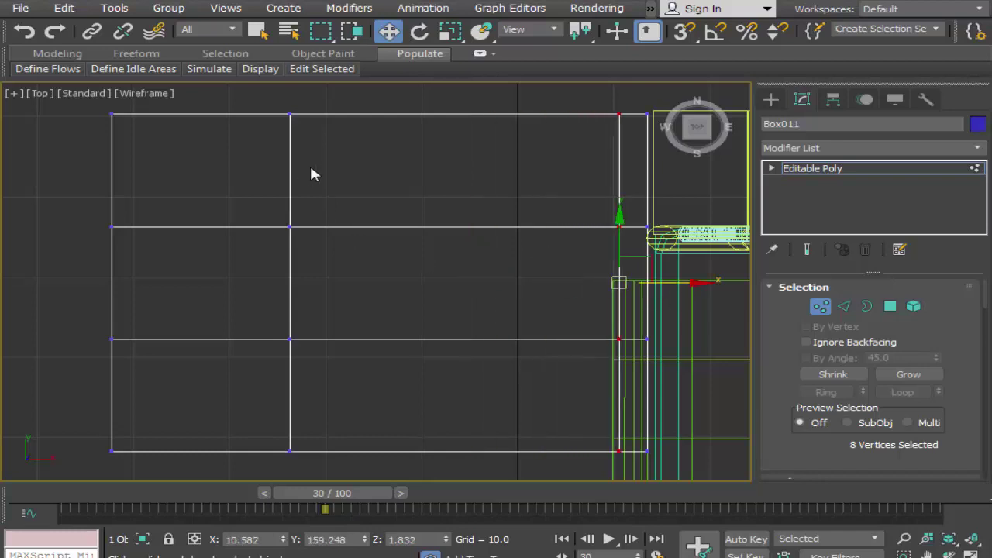
left_click_drag(247, 470, 249, 472)
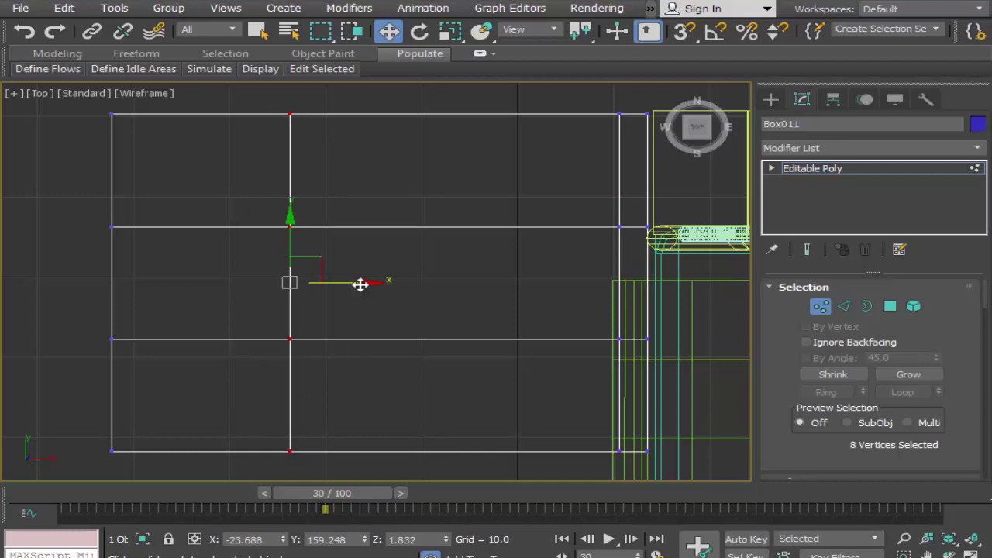
left_click_drag(361, 285, 216, 290)
Move the upper and lower inner vertex rows out toward the top and bottom edges
left_click_drag(327, 234, 708, 265)
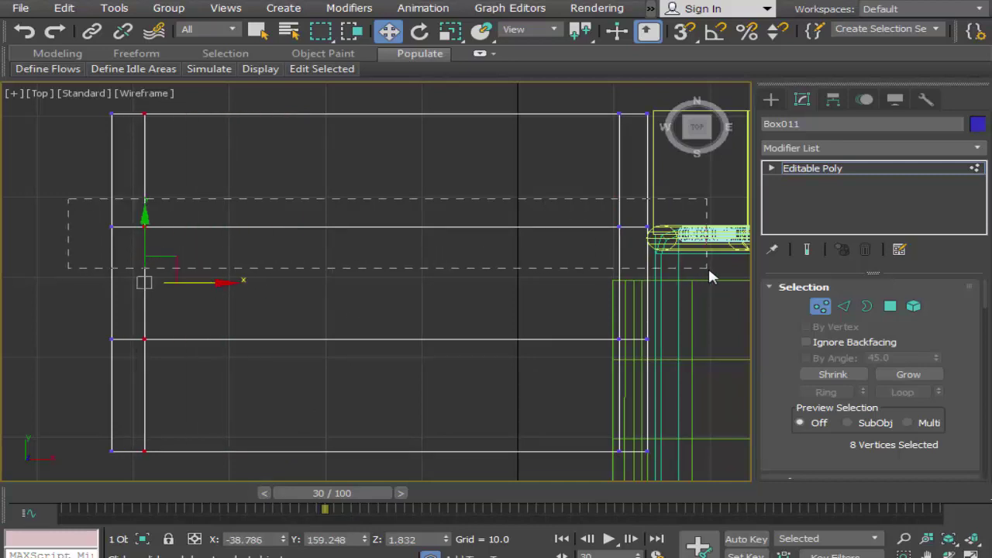
left_click_drag(381, 170, 391, 82)
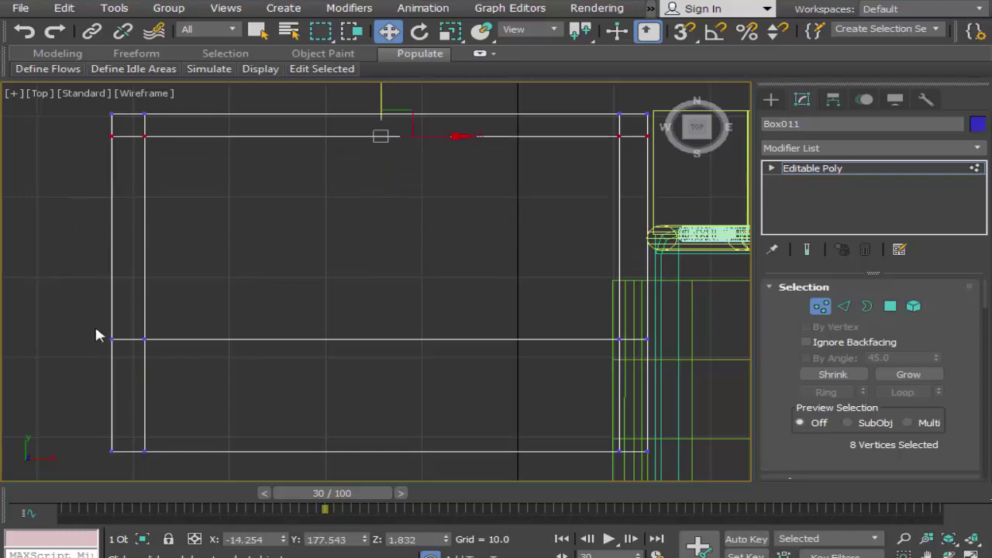
left_click_drag(575, 370, 678, 371)
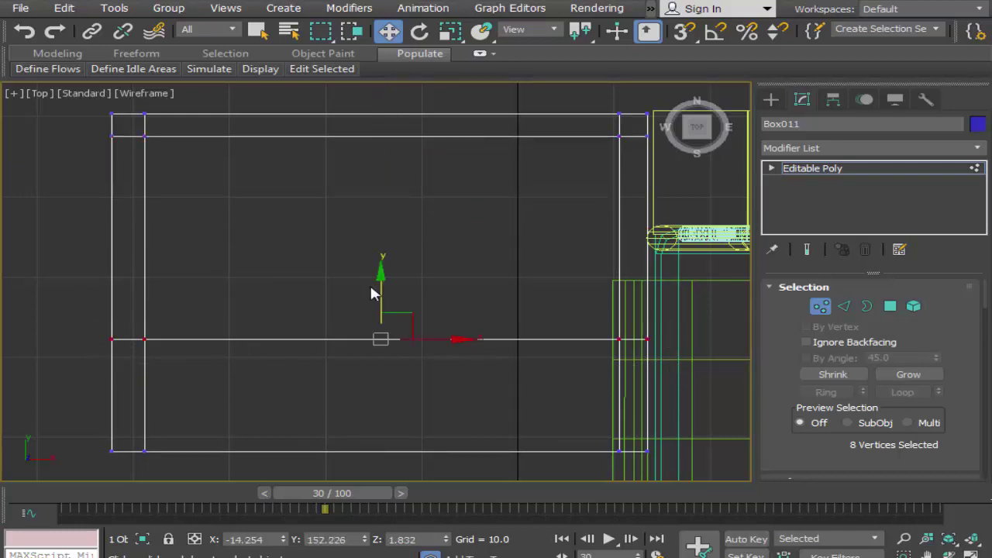
left_click_drag(382, 281, 382, 360)
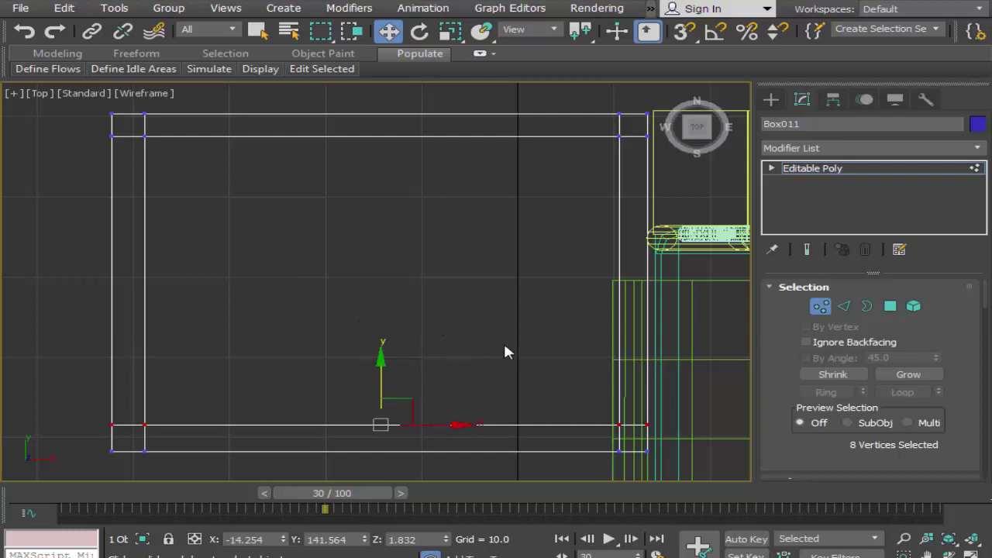
In Polygon mode, select the corner and strip polygons along Box011's top, left and right borders
left_click(890, 304)
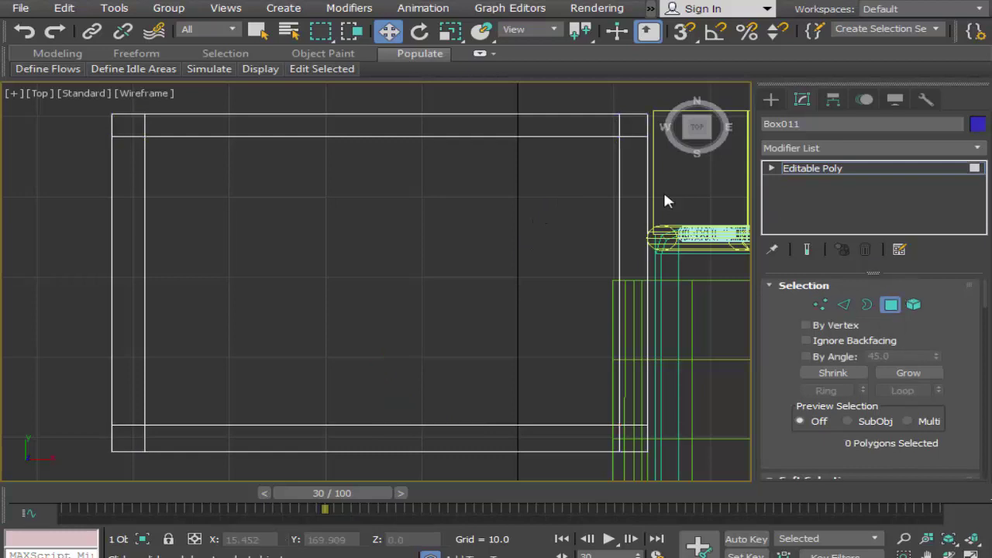
left_click(633, 126)
left_click(534, 128, "ctrl")
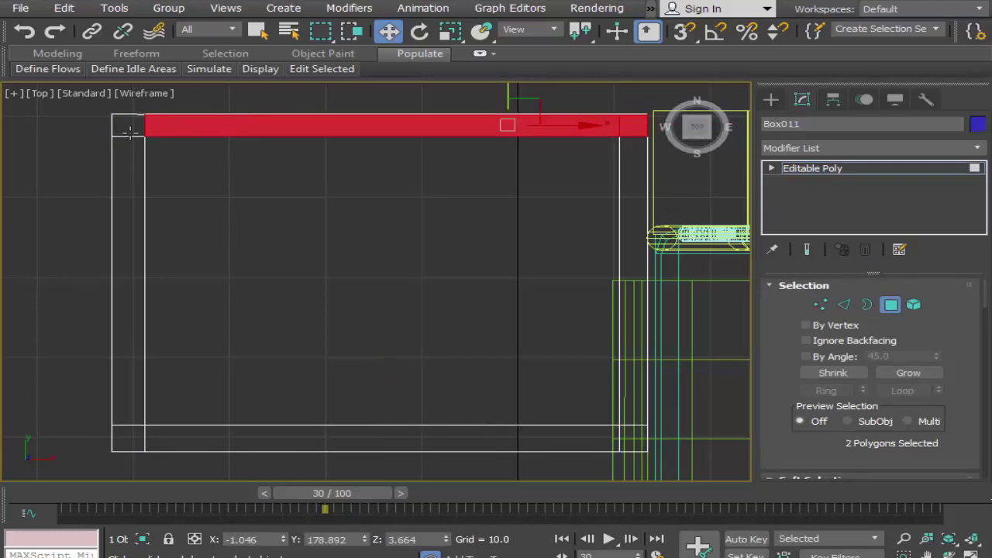
left_click(126, 130, "ctrl")
left_click(129, 251, "ctrl")
left_click(127, 438, "ctrl")
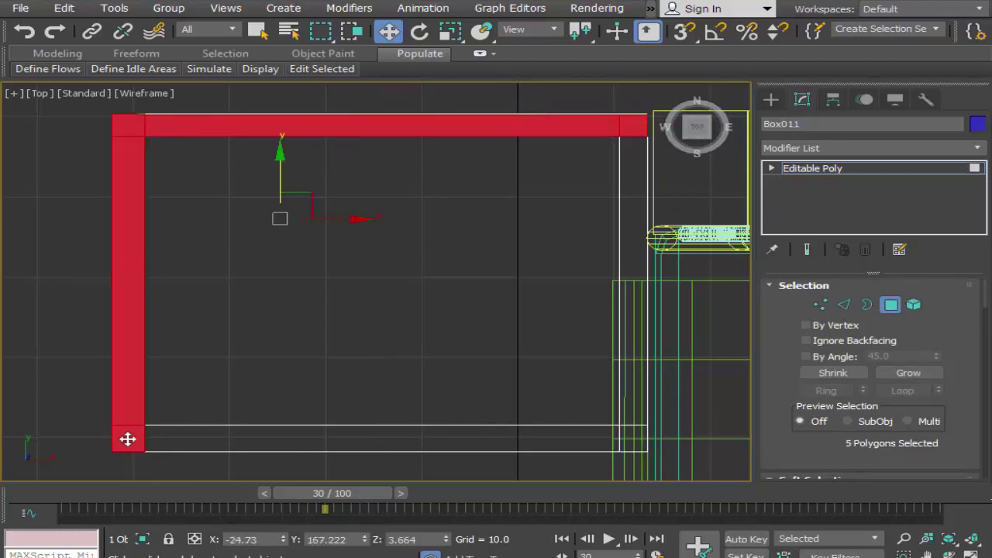
left_click(637, 436, "ctrl")
left_click(634, 395, "ctrl")
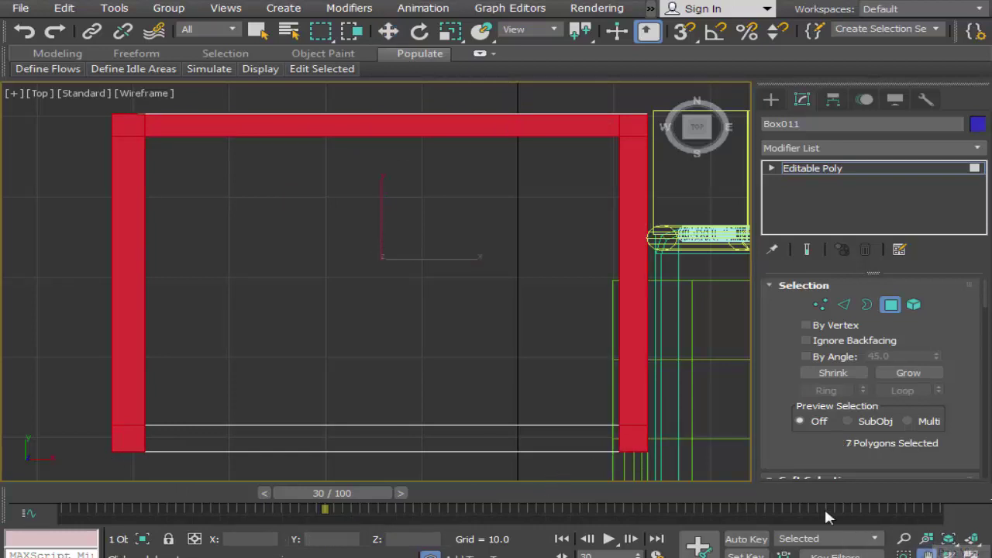
left_click(982, 552)
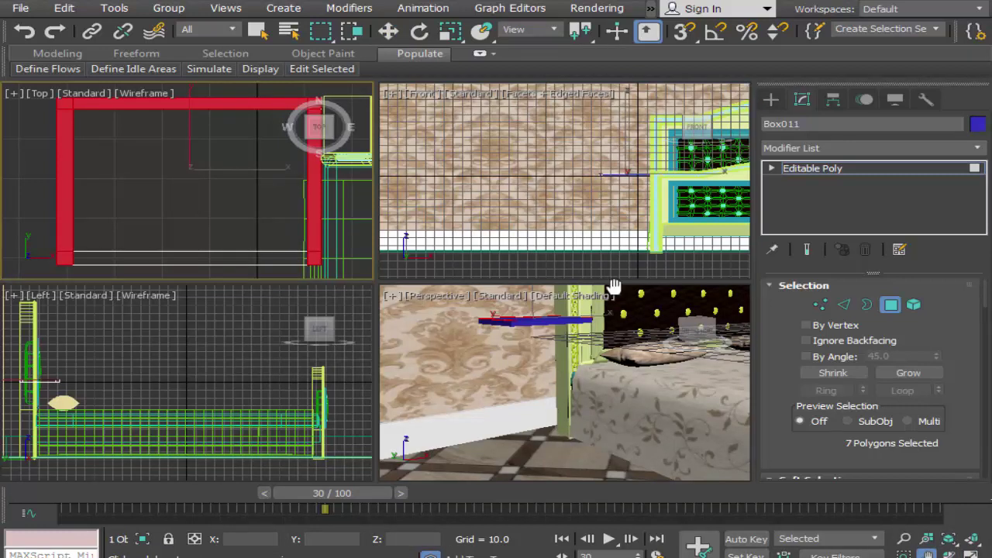
In the maximized Front viewport, drag the whole Box011 down to floor level
left_click(982, 552)
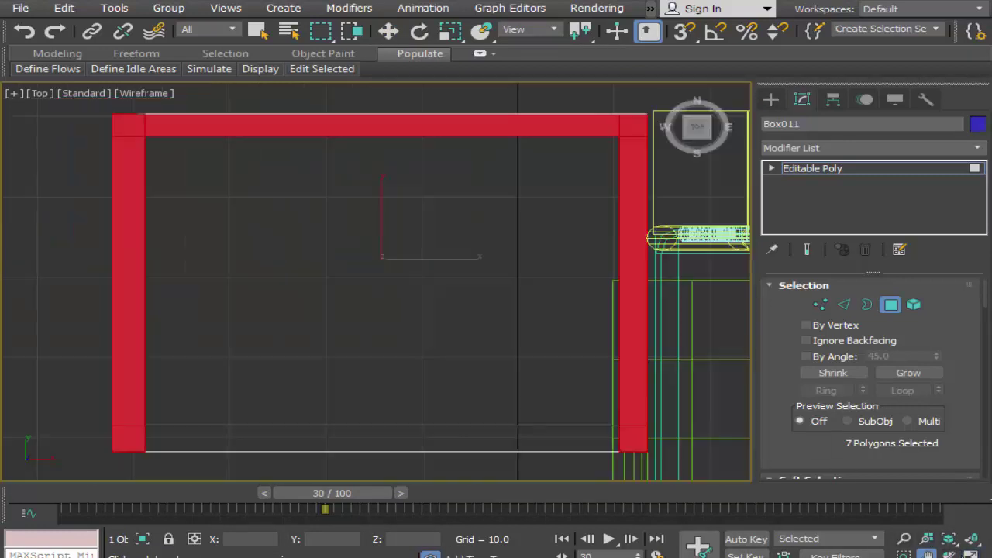
left_click(982, 553)
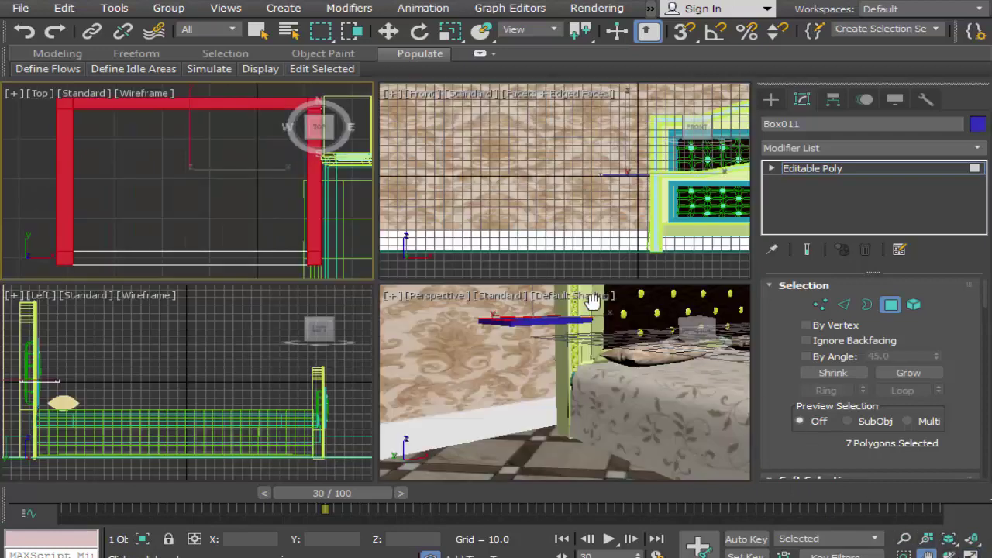
middle_click(613, 224)
left_click(982, 553)
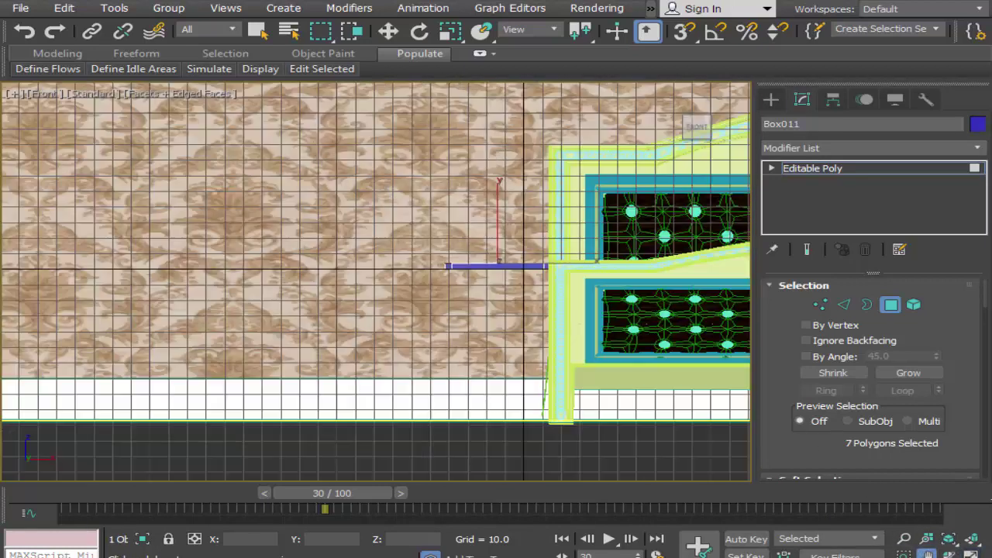
left_click(771, 99)
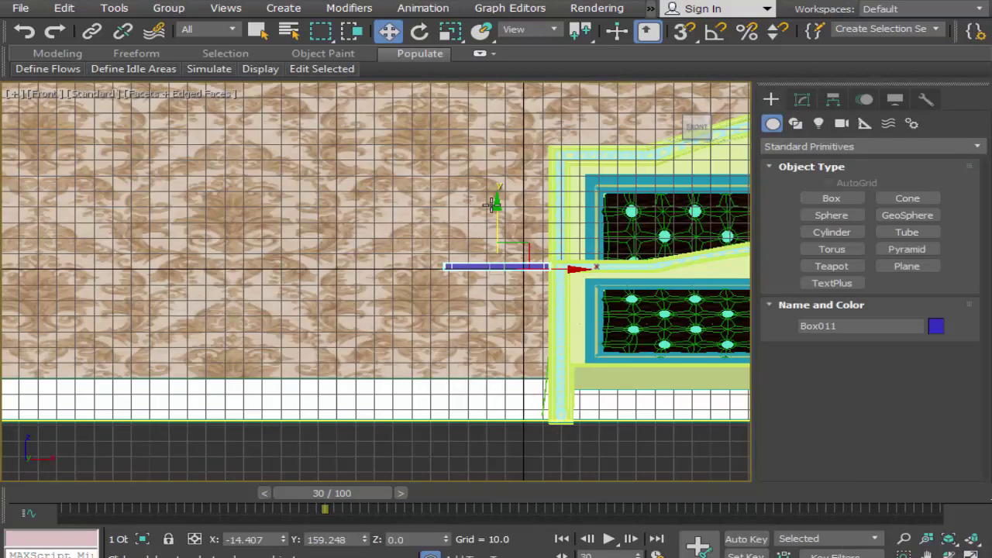
left_click_drag(496, 206, 504, 348)
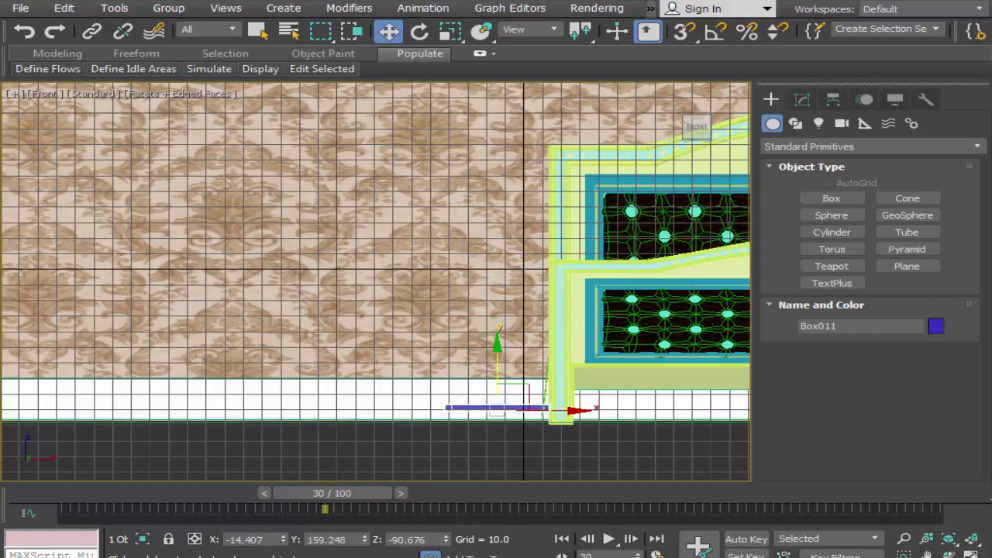
Maximize the Left viewport and zoom-region in on the bed's left end
left_click(970, 553)
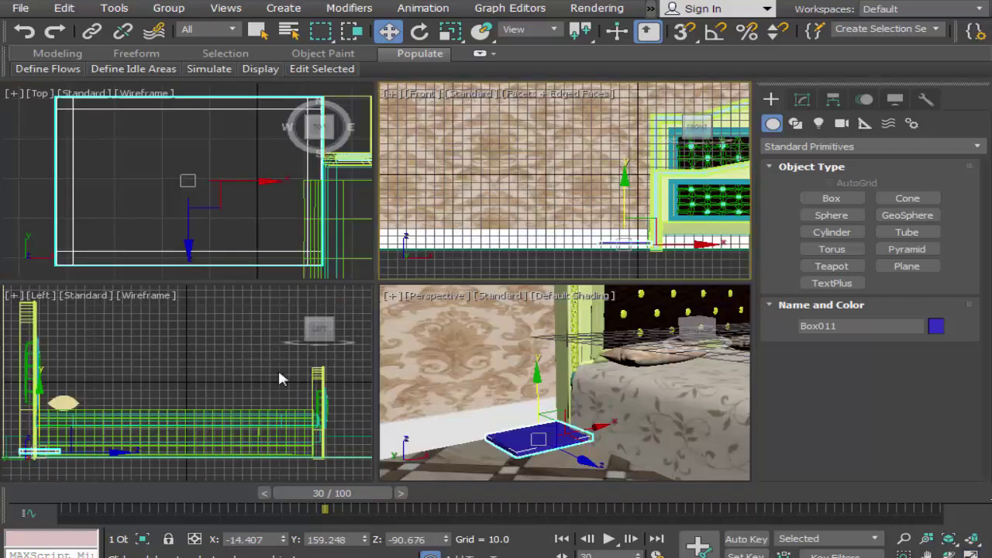
left_click(544, 463)
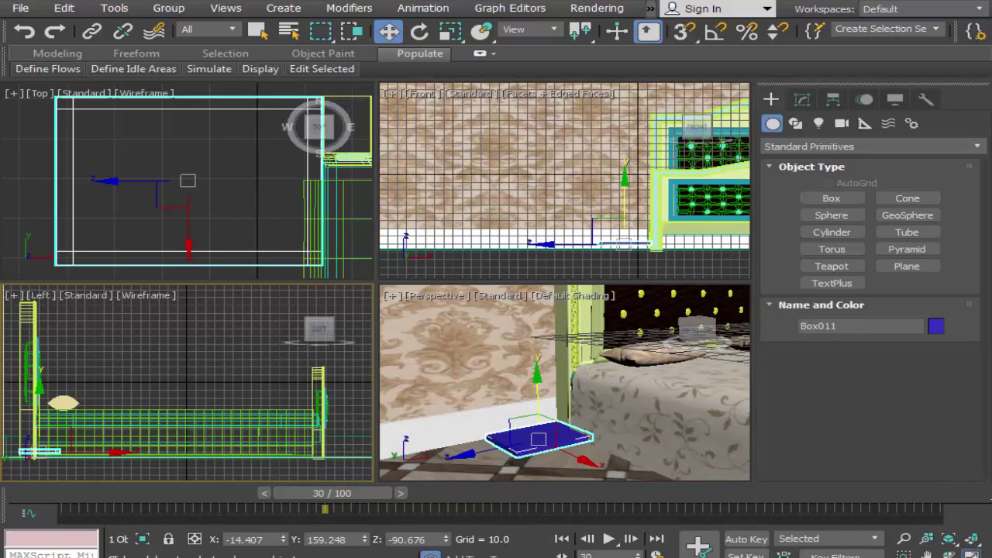
key("alt+w")
left_click(904, 553)
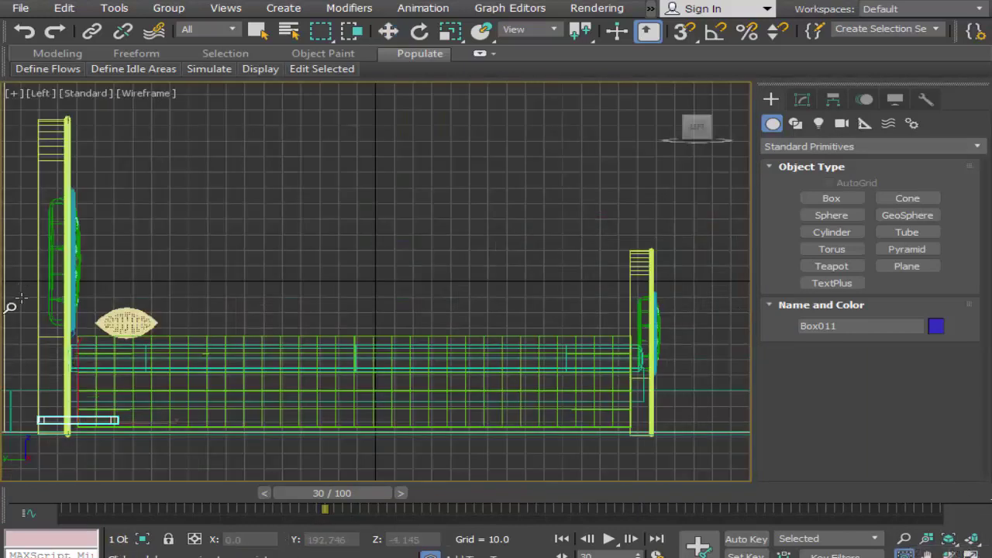
left_click_drag(21, 298, 295, 433)
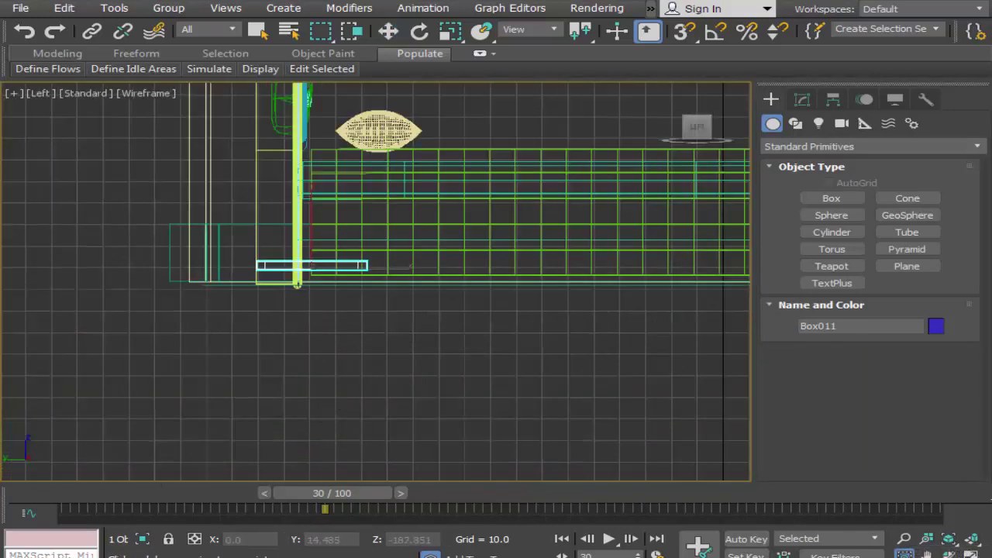
Frame the box and re-enter Polygon mode on Box011's seven border polygons
middle_click_drag(394, 290, 388, 427)
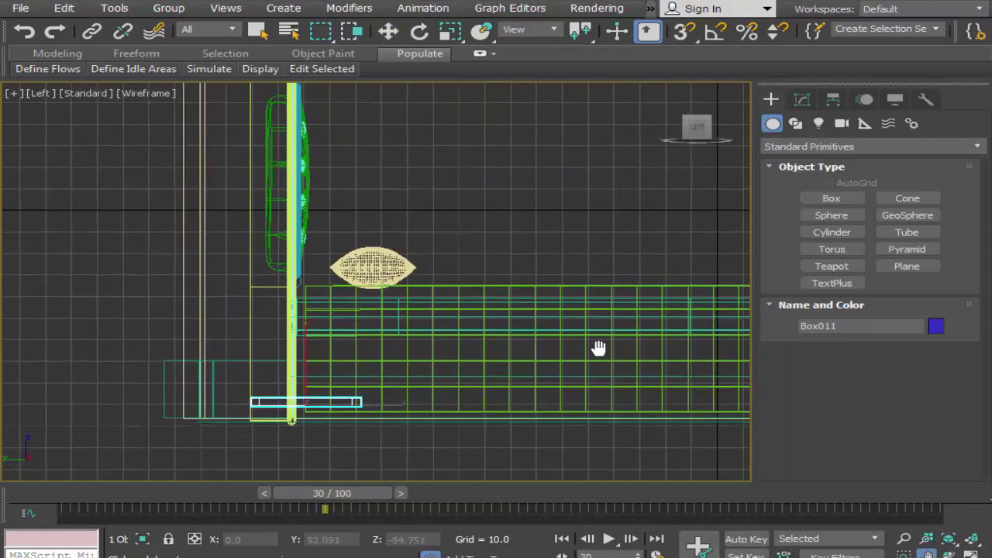
left_click(802, 99)
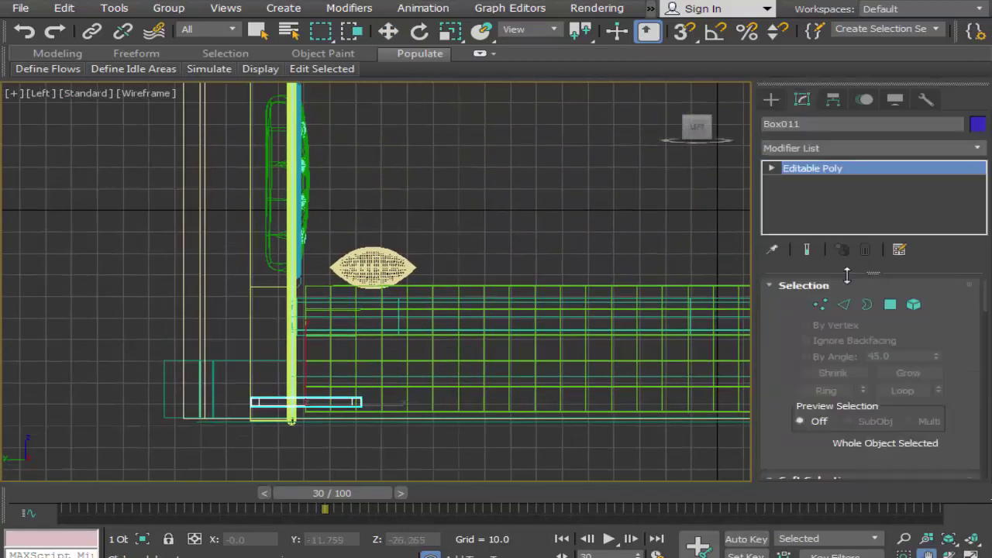
left_click(890, 304)
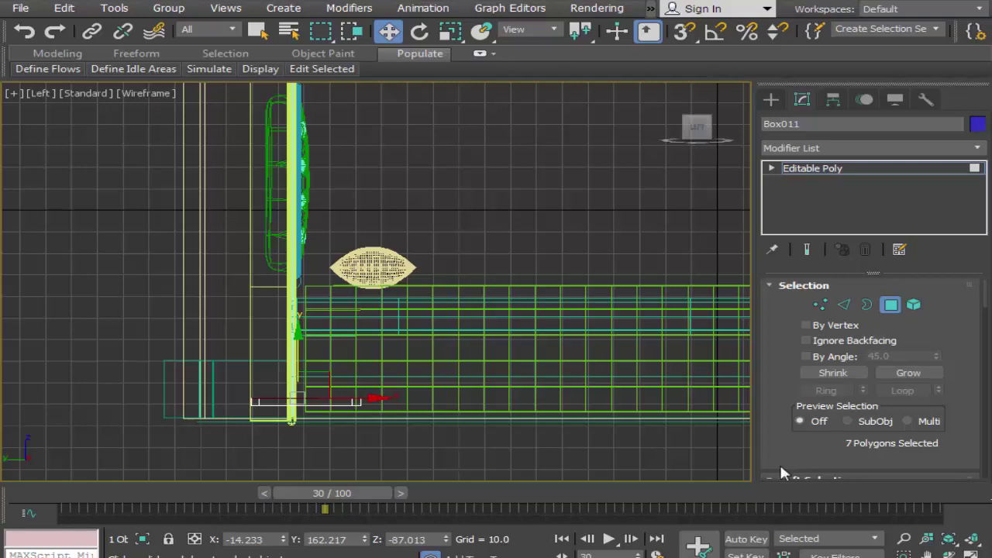
Collapse the Soft Selection rollout and bring Edit Polygons into view
left_click_drag(784, 440, 775, 288)
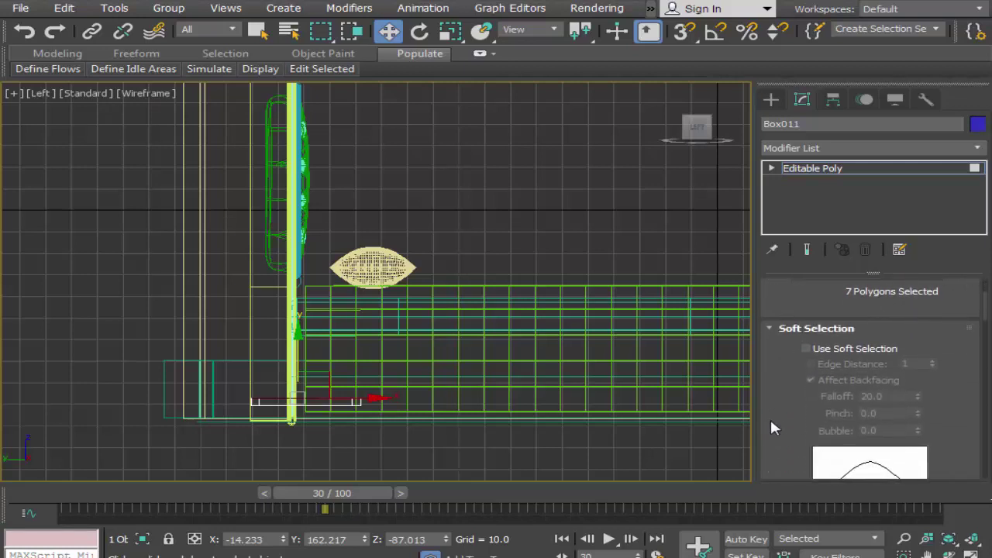
left_click_drag(769, 417, 767, 267)
scroll(779, 365, "down", 3)
scroll(784, 421, "up", 3)
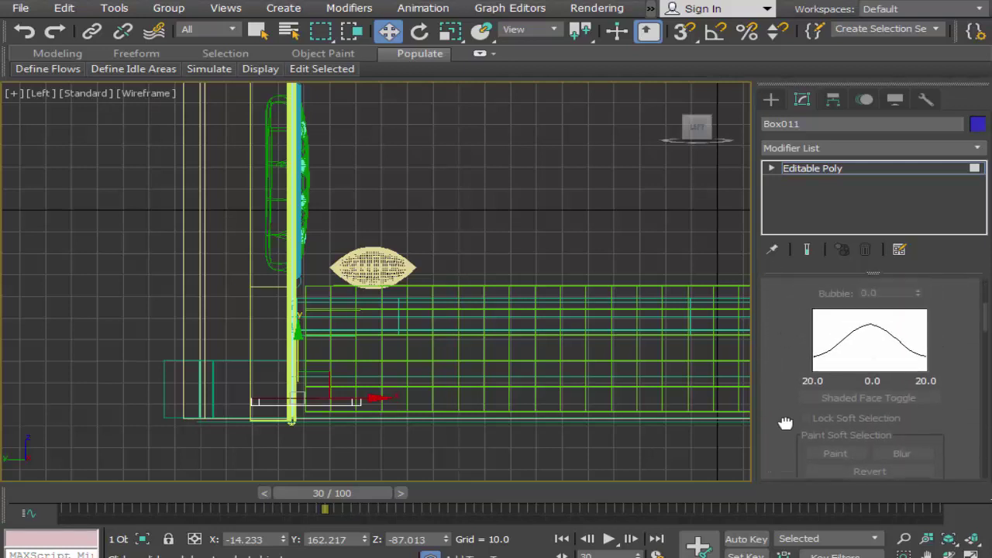
scroll(787, 343, "up", 1)
scroll(788, 338, "up", 1)
scroll(779, 343, "up", 1)
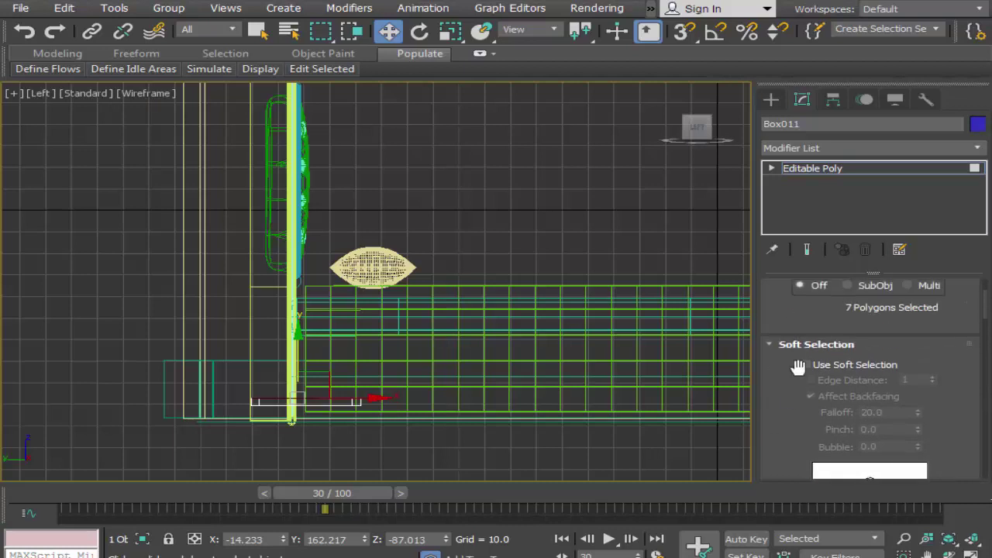
left_click(816, 347)
left_click_drag(780, 437, 776, 396)
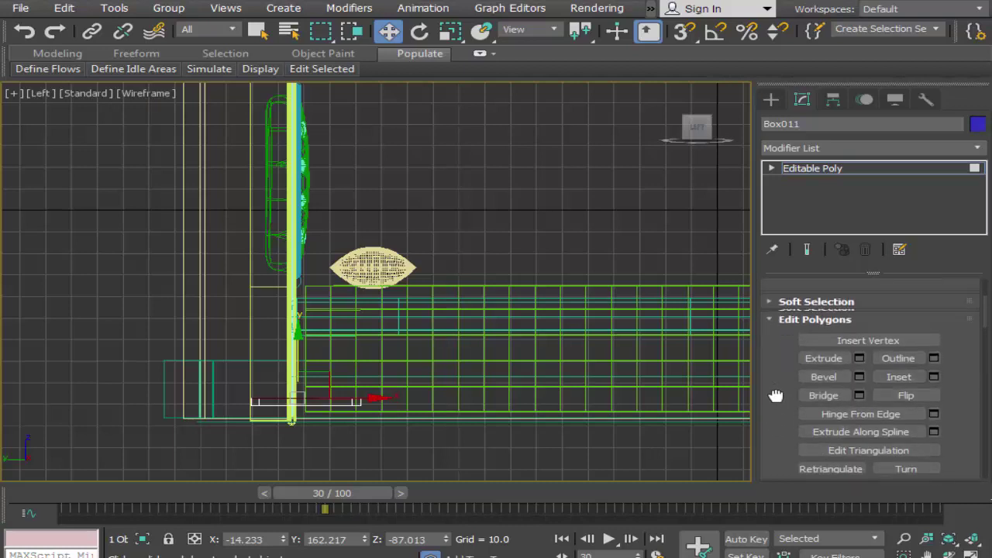
Extrude the border polygons upward about 27.245 to form the cabinet walls
left_click(856, 355)
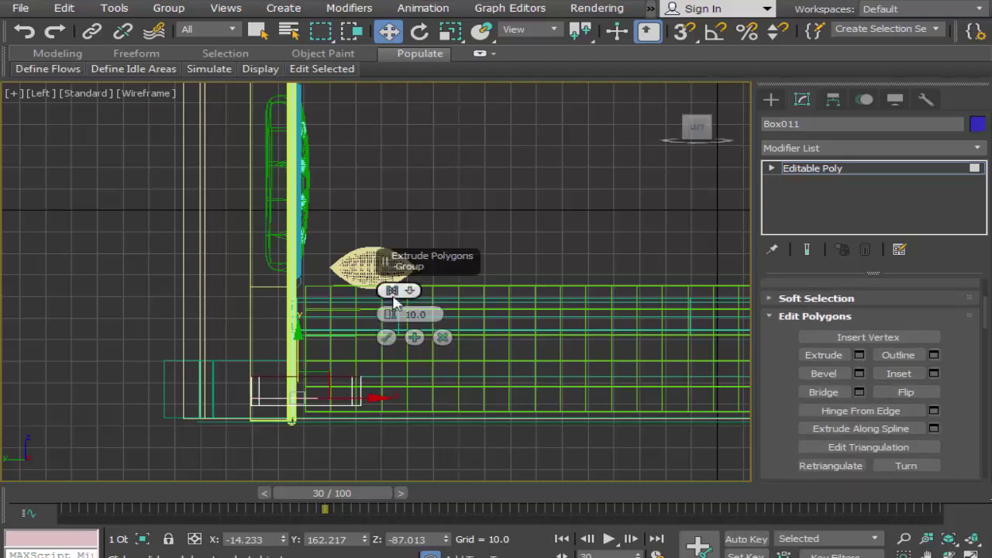
left_click_drag(390, 314, 398, 267)
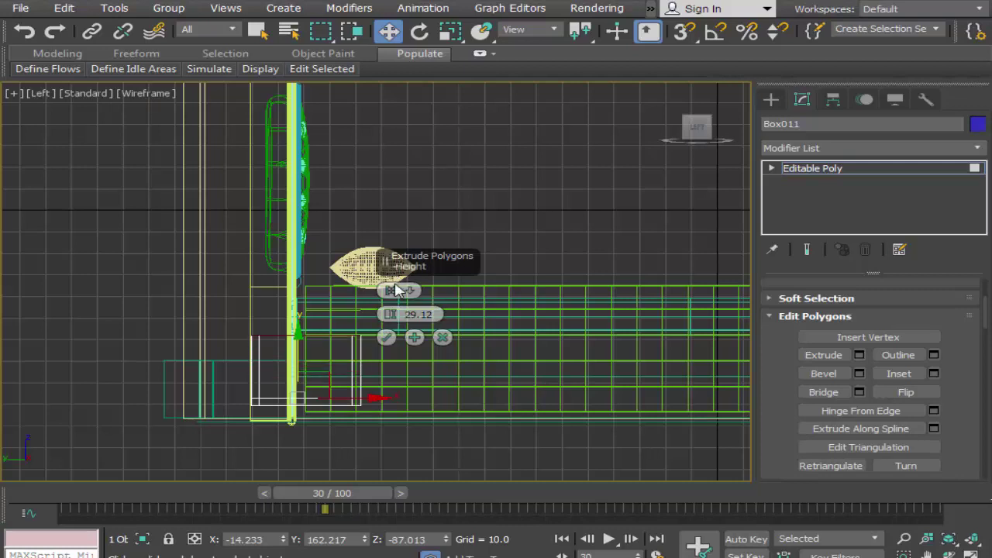
left_click_drag(395, 318, 393, 322)
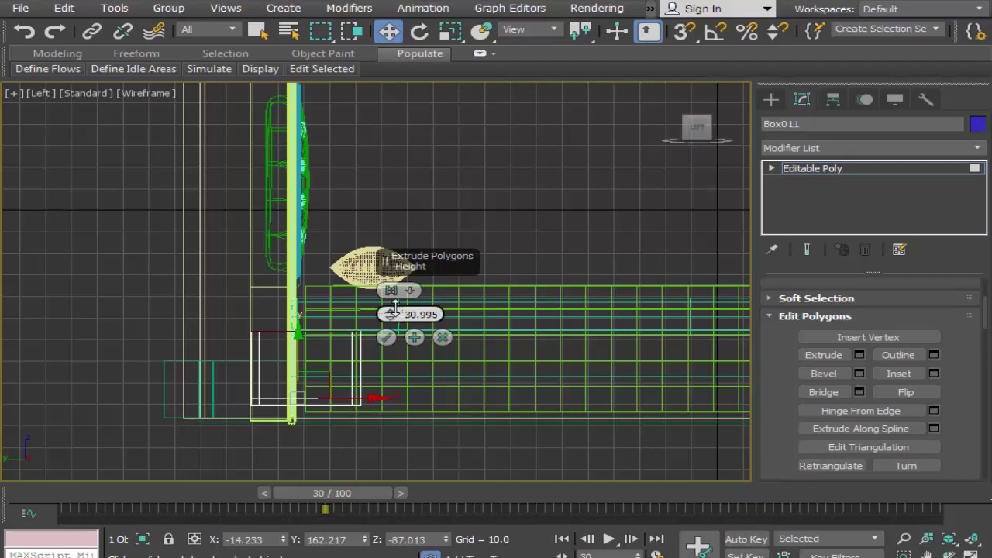
left_click(386, 338)
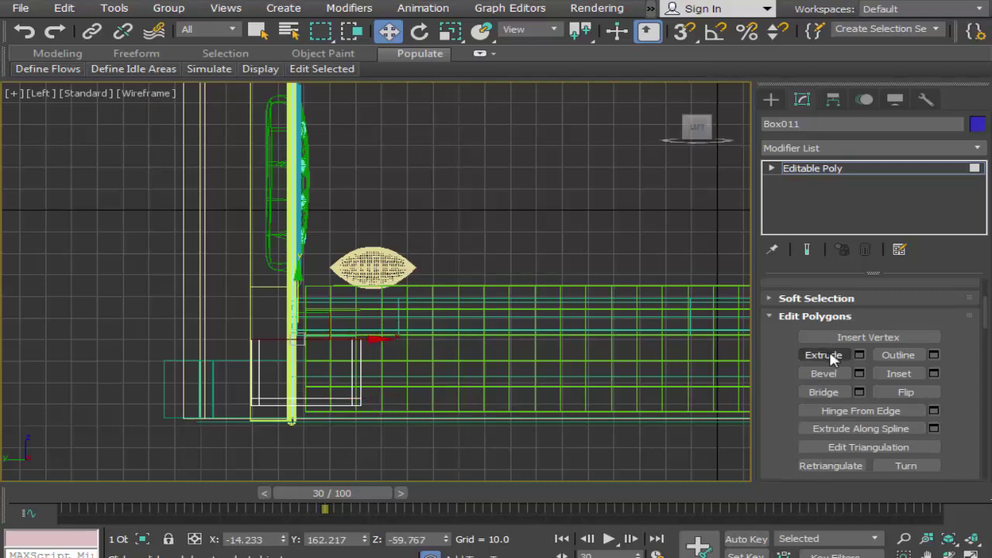
Add a second extrusion only a few units high
left_click(859, 354)
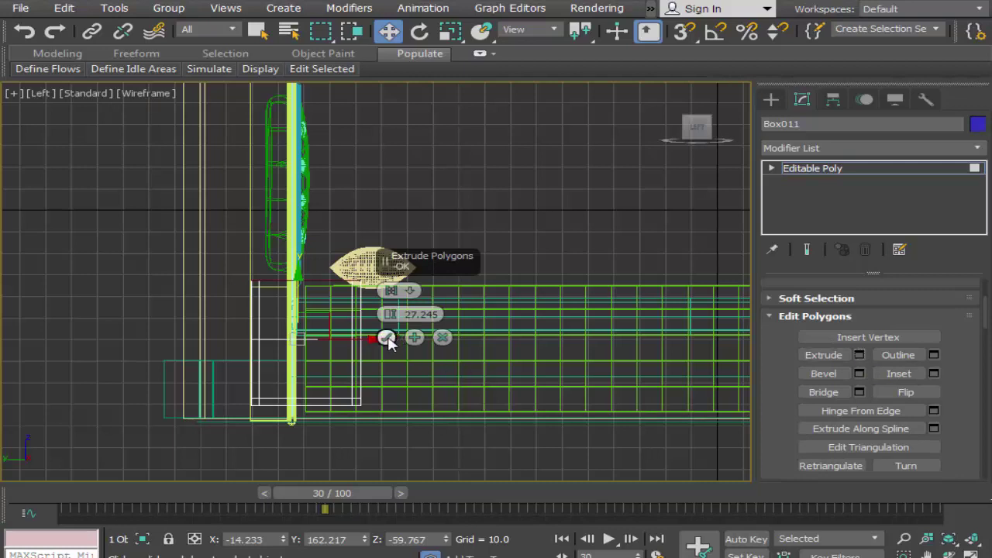
left_click_drag(390, 314, 398, 367)
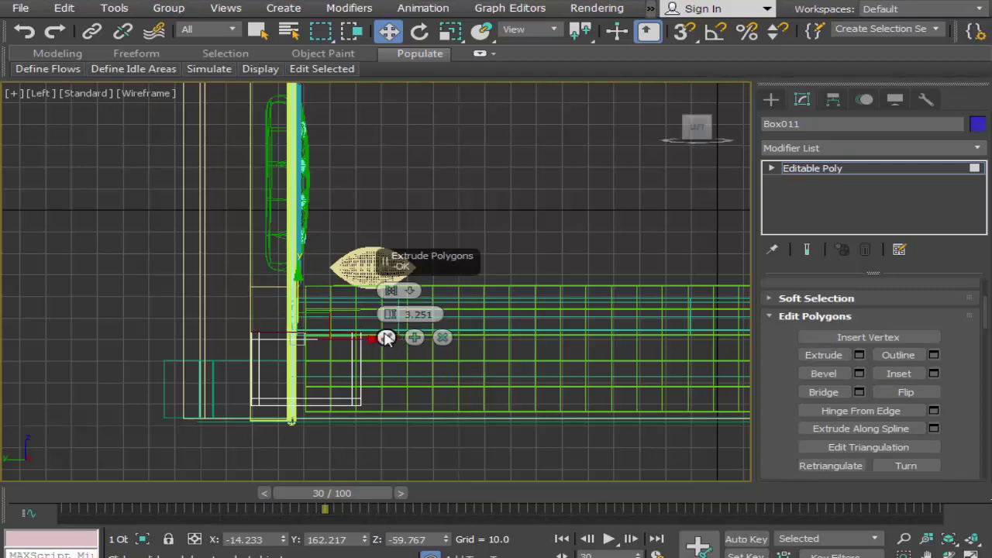
left_click(386, 337)
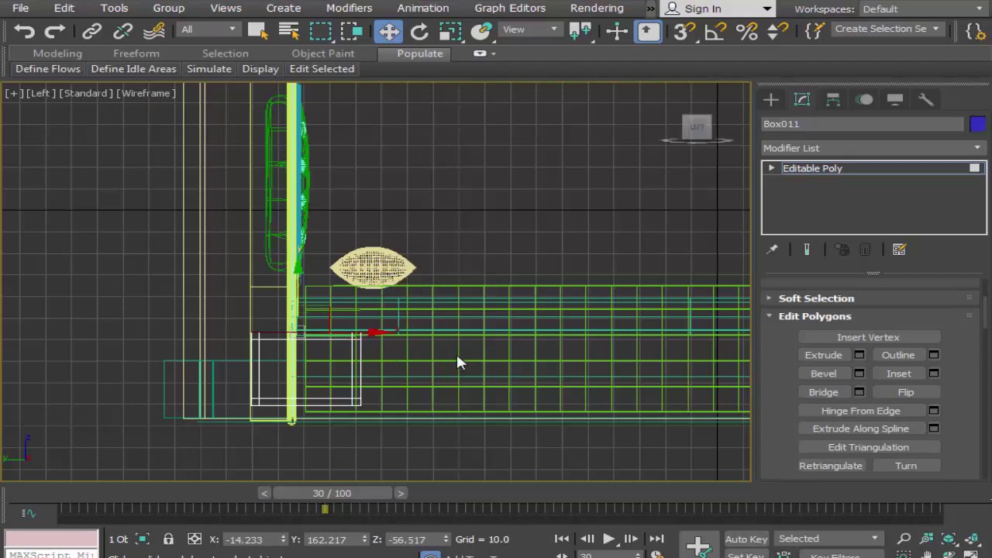
Extrude once more, settling on a thin 2.876 lip, and restore the four-viewport layout
left_click(862, 353)
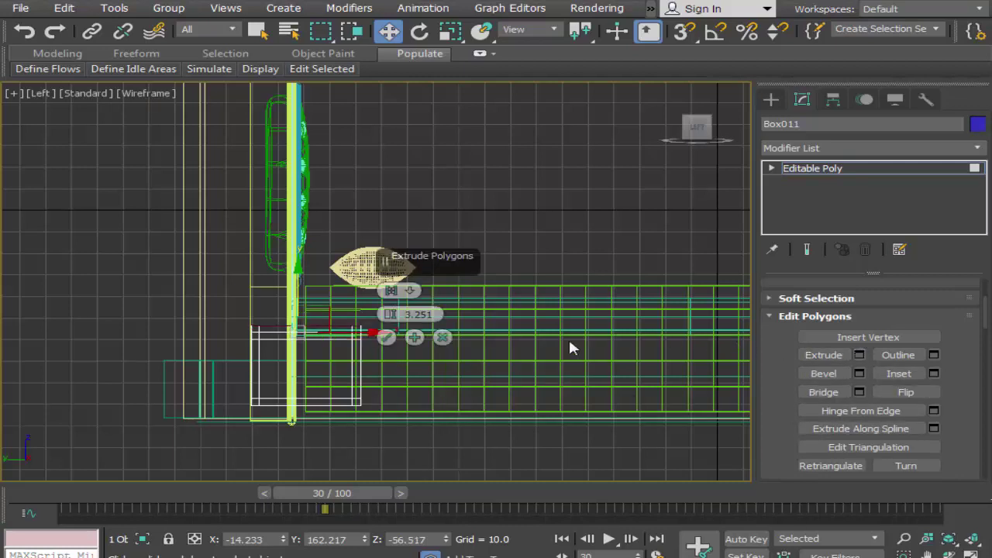
left_click_drag(390, 314, 398, 294)
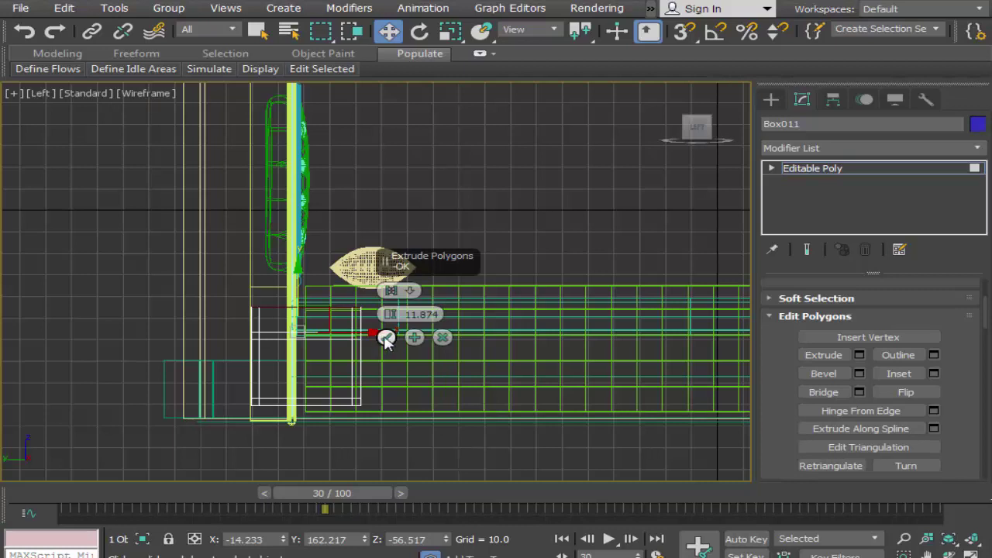
left_click(415, 337)
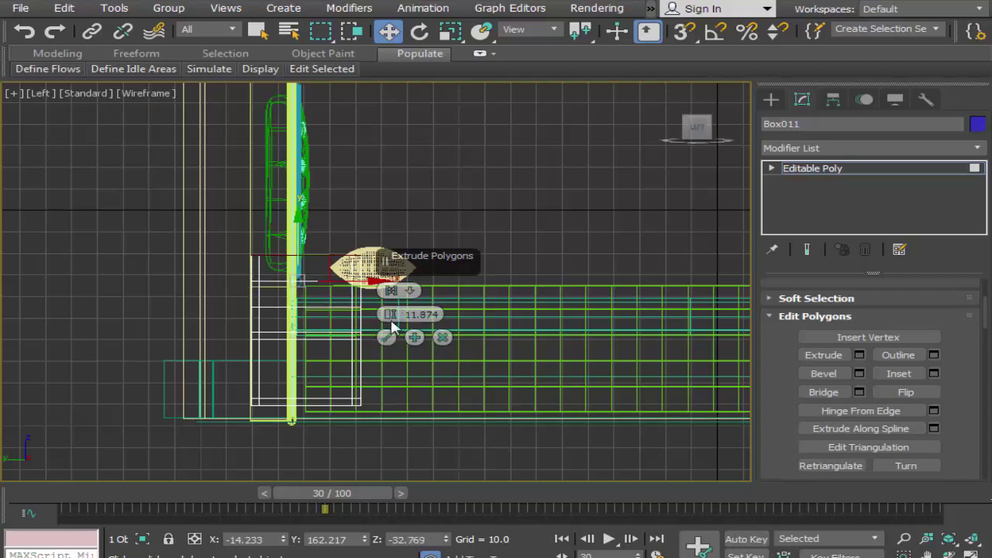
left_click_drag(393, 326, 390, 368)
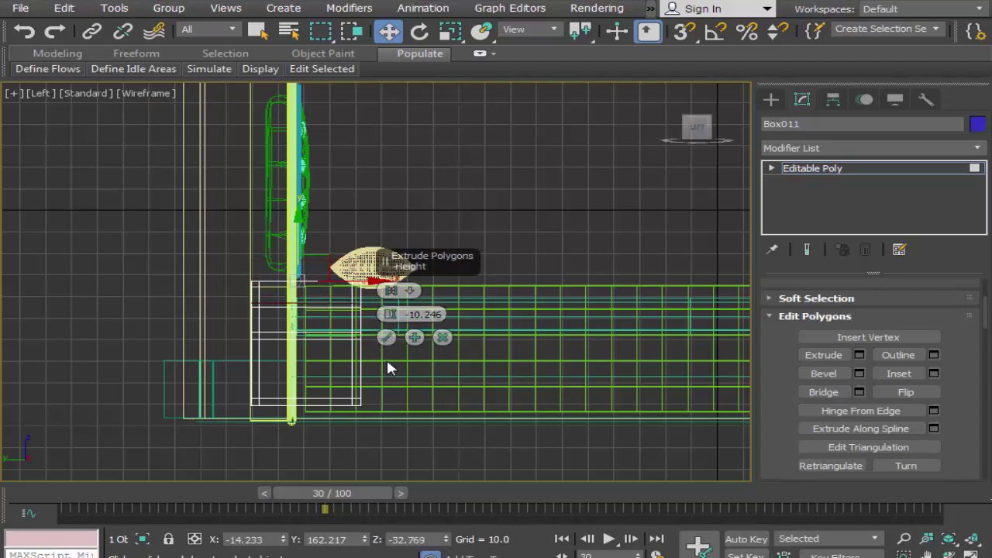
right_click(385, 352)
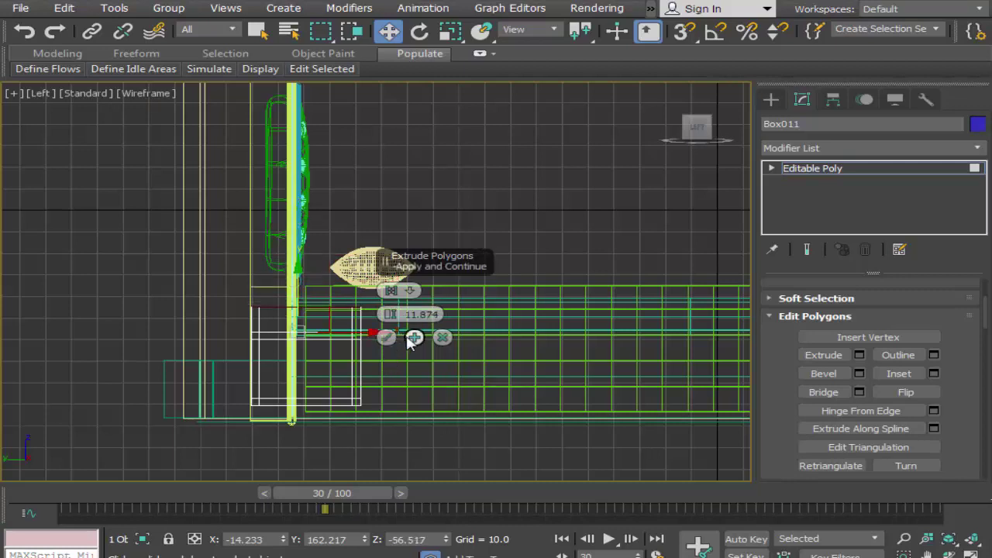
left_click_drag(389, 313, 392, 329)
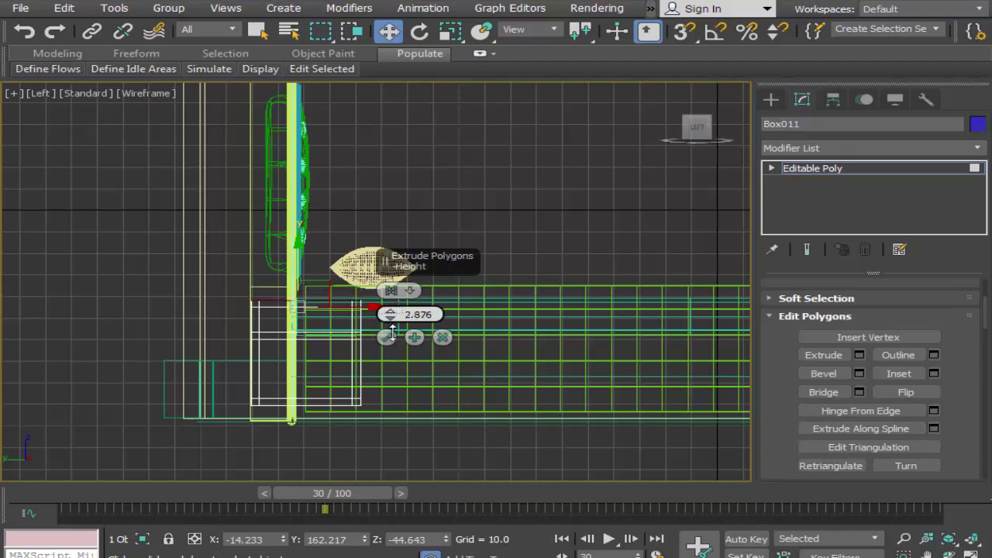
left_click(388, 338)
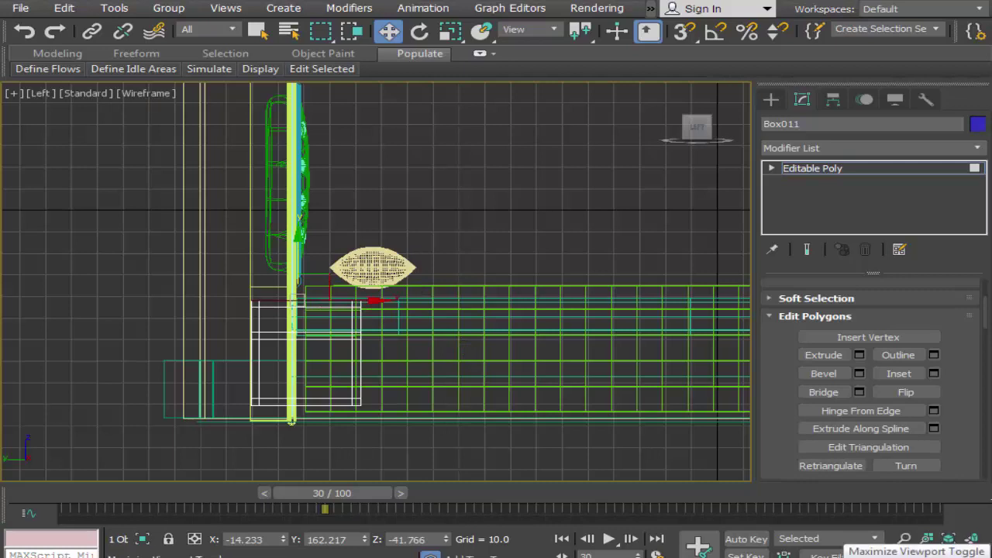
left_click(971, 553)
Maximize the Perspective view and shift Box011 slightly left along X
key("q")
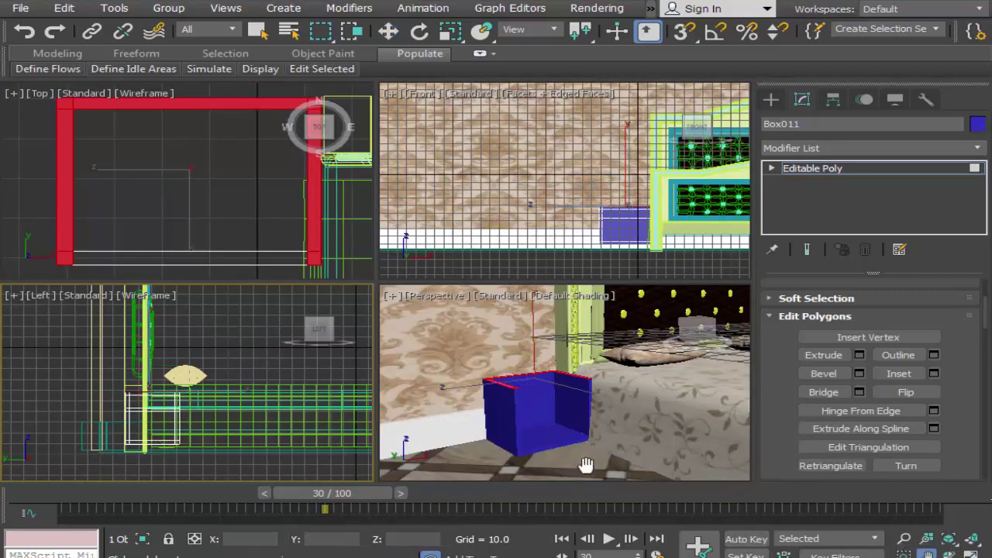
left_click(586, 405)
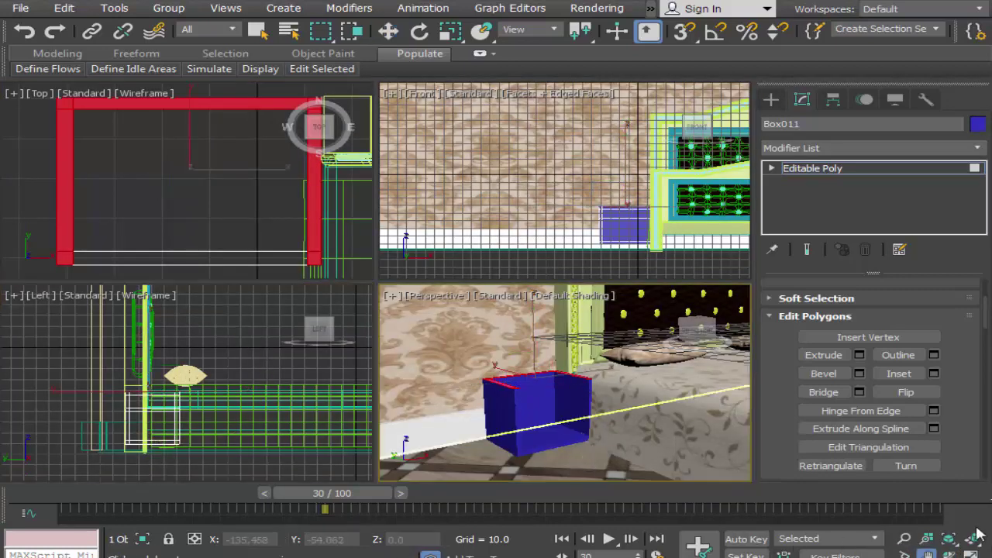
left_click(971, 553)
middle_click_drag(445, 400, 467, 401)
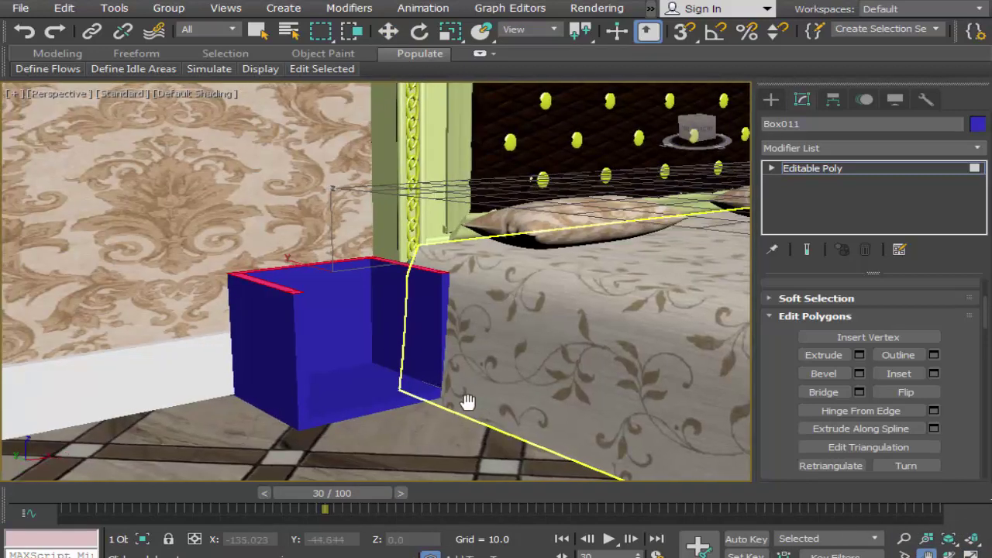
scroll(467, 402, "up", 3)
scroll(476, 359, "down", 3)
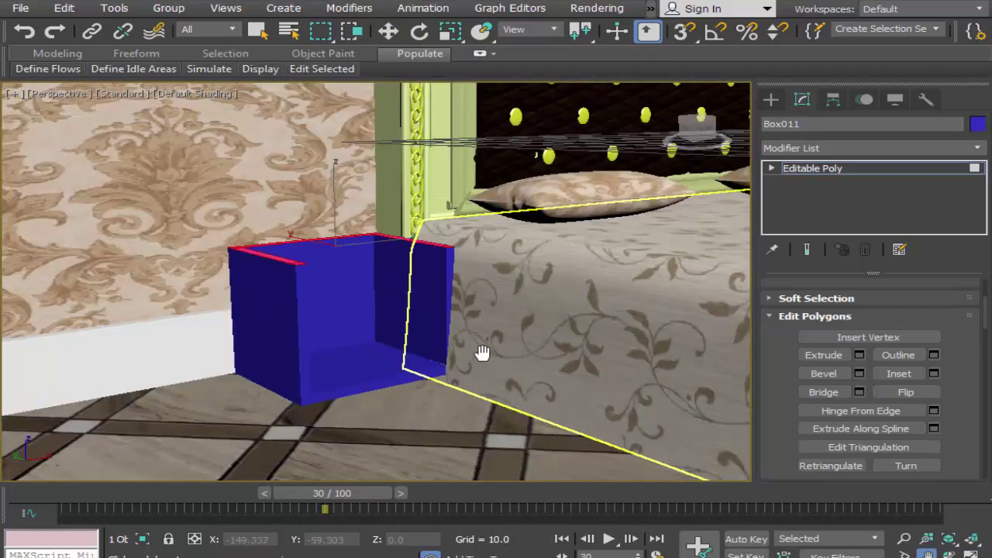
left_click(771, 99)
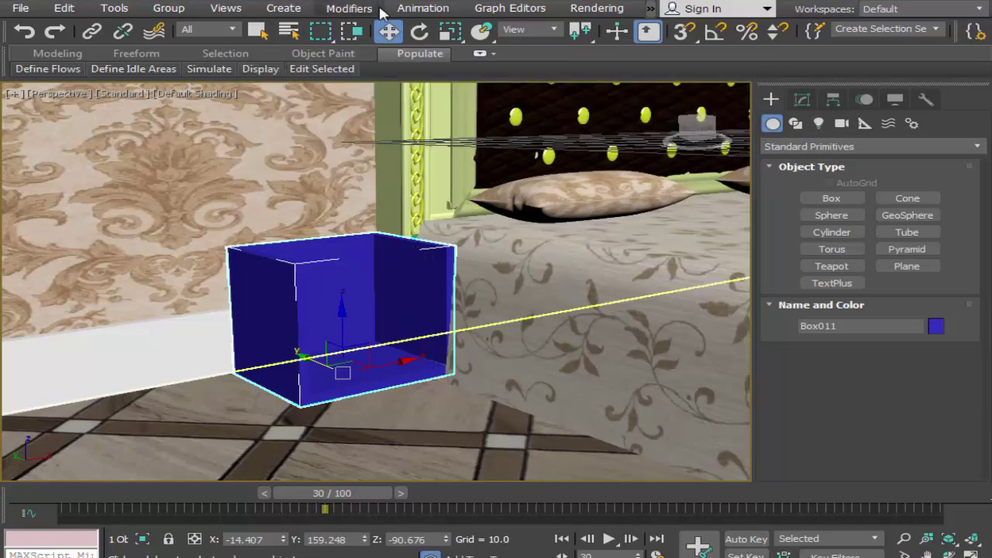
left_click_drag(396, 374, 375, 367)
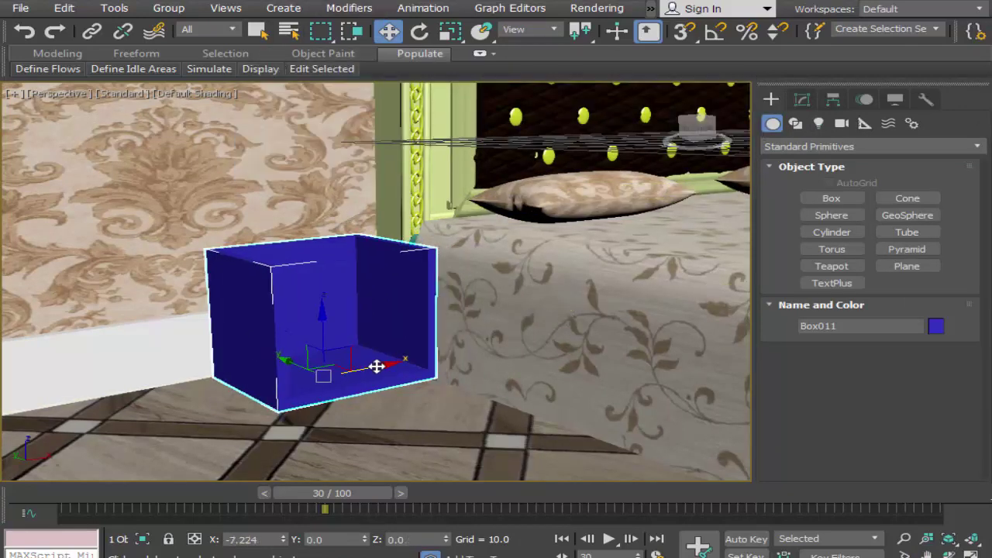
scroll(376, 363, "up", 3)
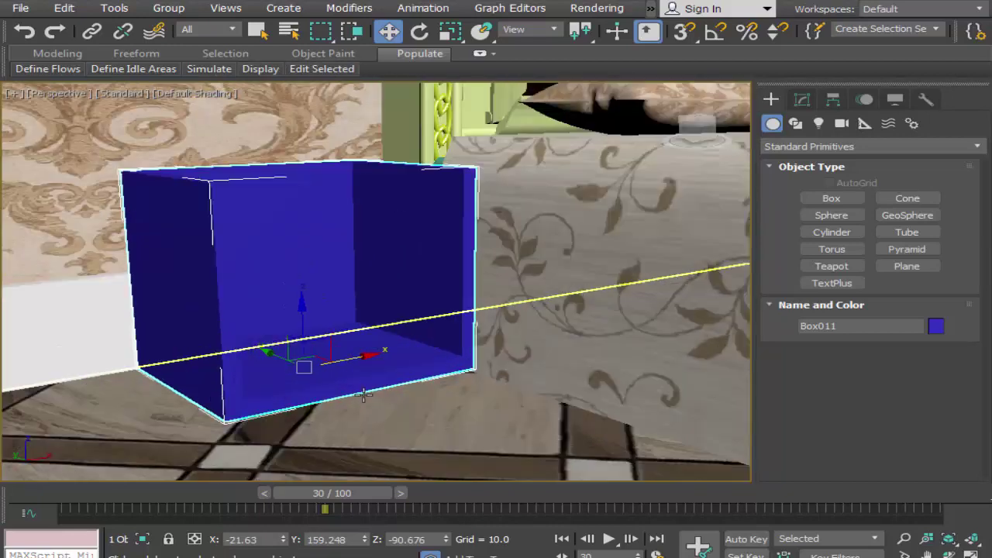
Set viewport shading to Edged Faces and return to Box011's Polygon sub-object mode
left_click(201, 93)
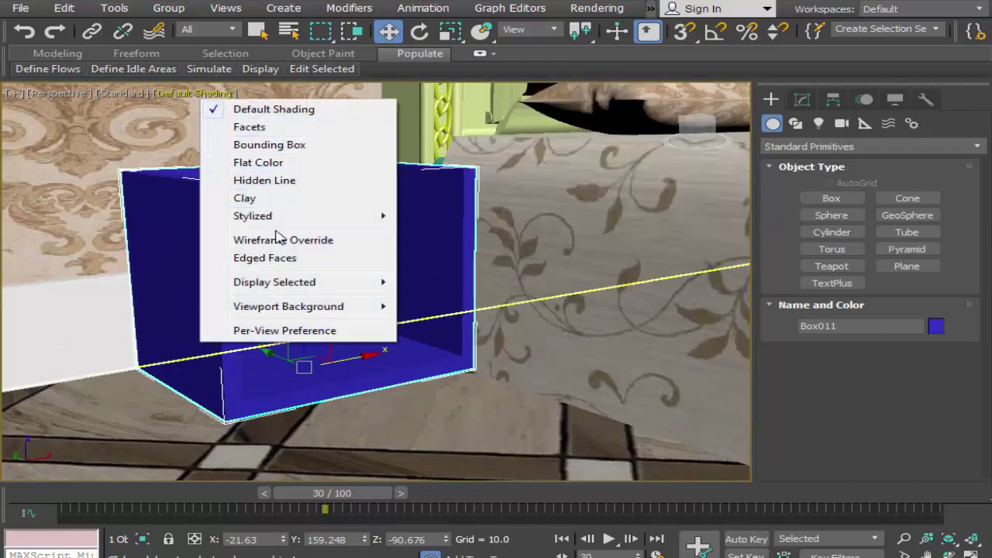
left_click(295, 258)
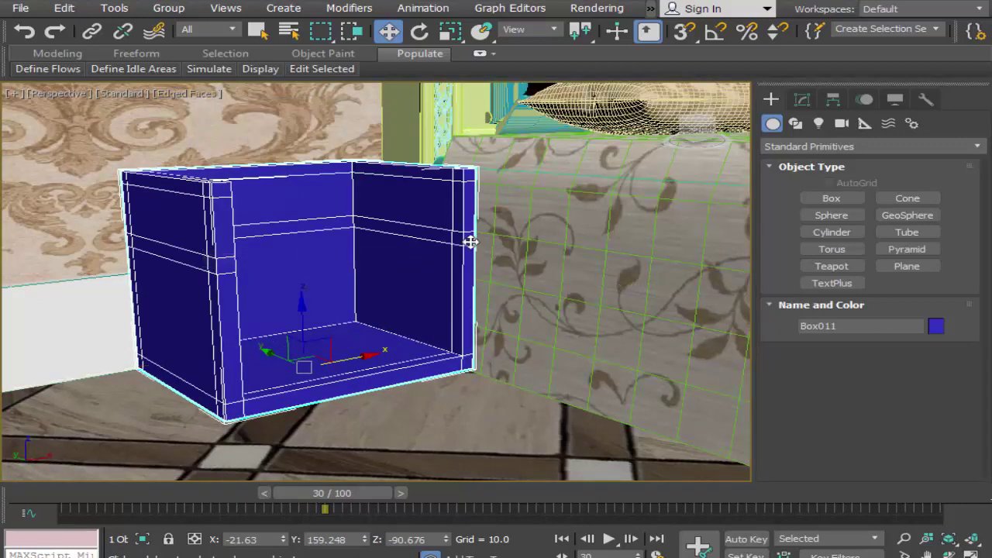
left_click(802, 100)
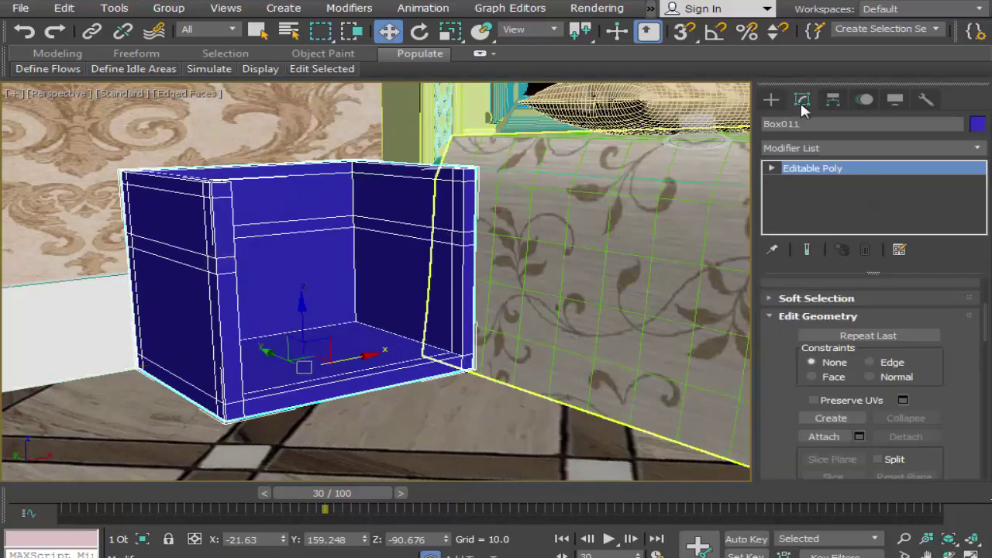
left_click_drag(901, 314, 905, 364)
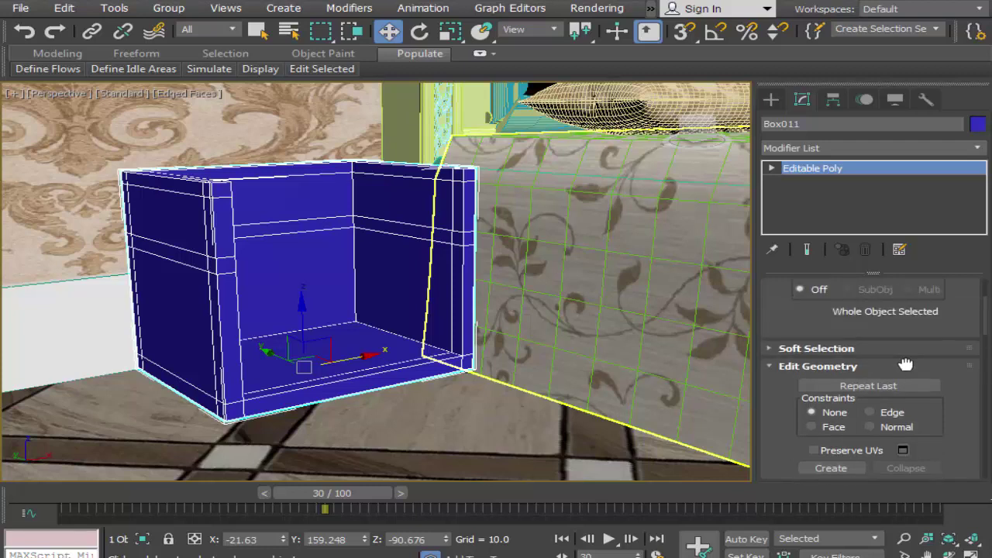
left_click(905, 364)
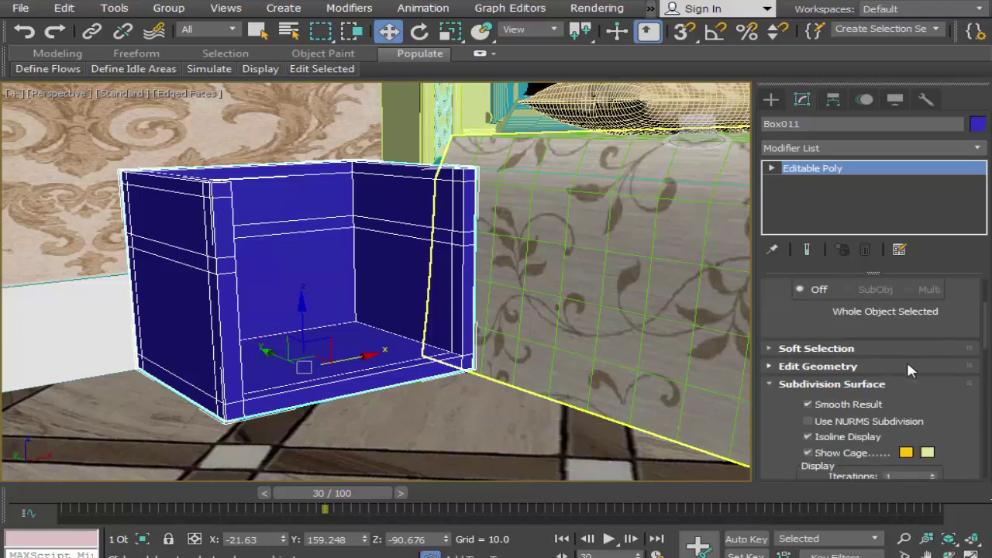
left_click(780, 384)
left_click_drag(777, 288, 781, 462)
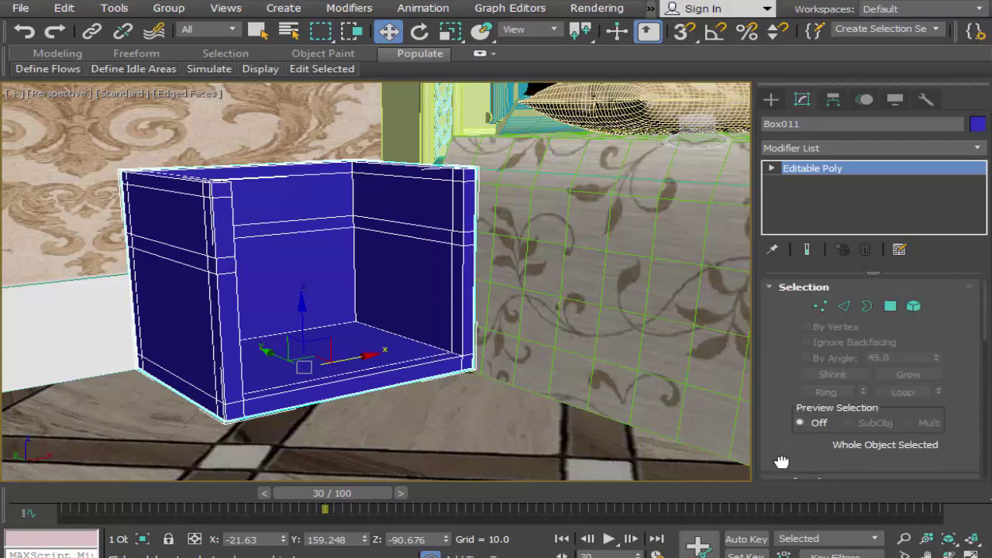
left_click(889, 305)
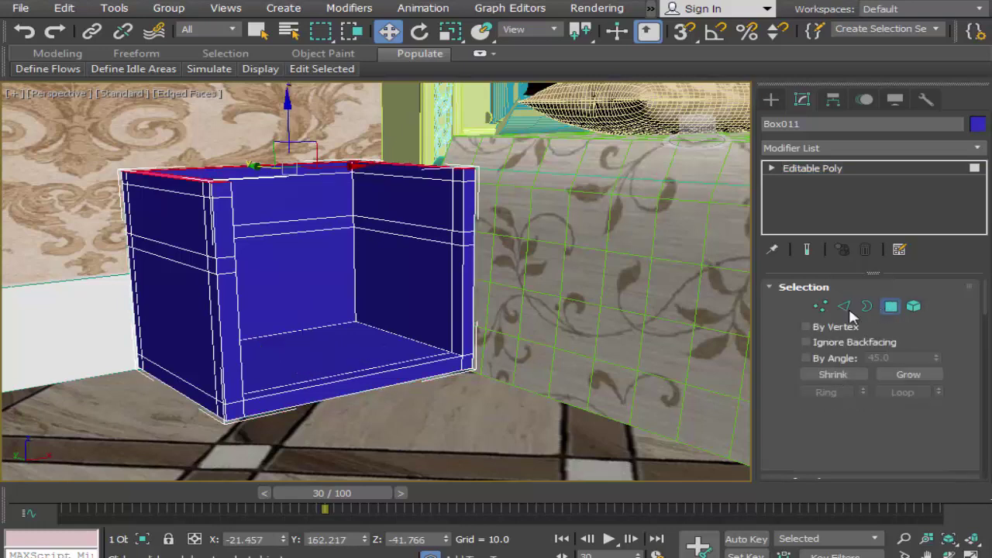
Extrude the cabinet's inner right-side polygon 52.453 across the interior as a middle shelf
left_click(463, 240)
left_click(460, 240)
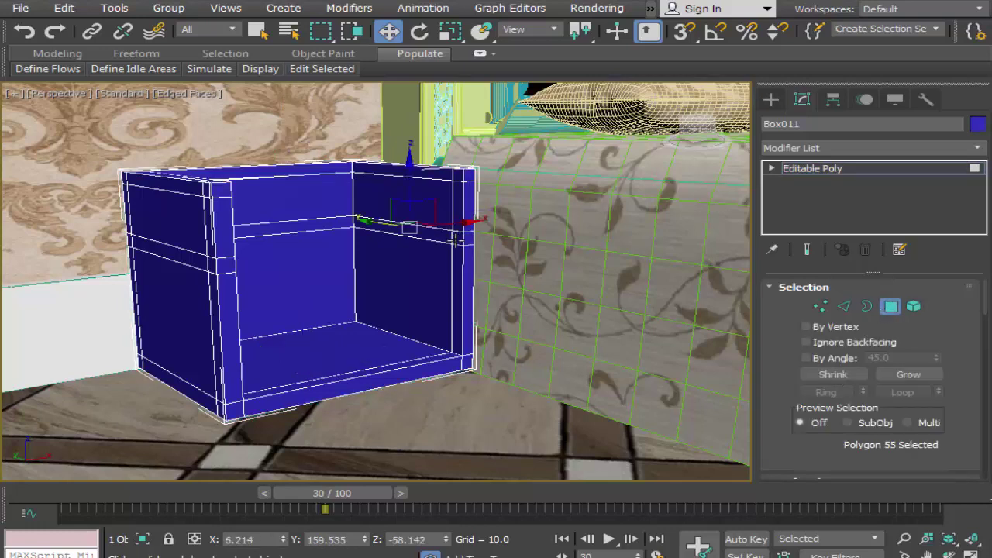
left_click(457, 240)
mouse_move(812, 424)
left_mouse_down()
mouse_move(801, 372)
mouse_move(850, 290)
left_mouse_up()
left_click(858, 389)
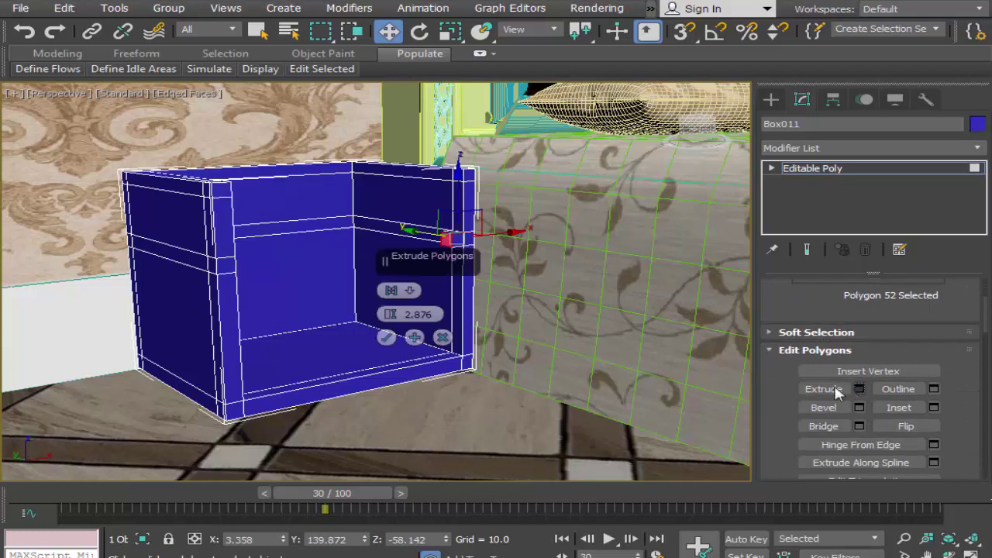
left_click_drag(390, 314, 456, 128)
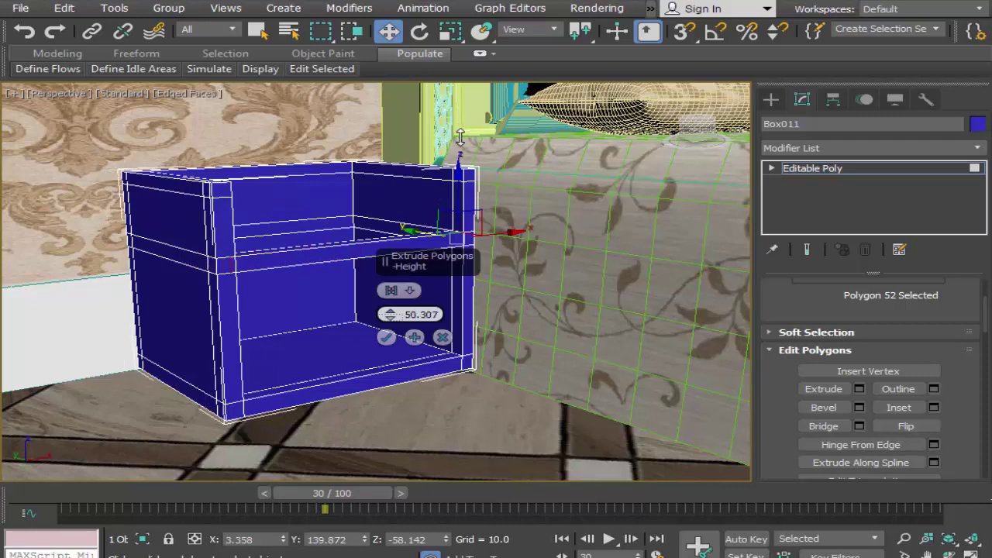
left_click(460, 176)
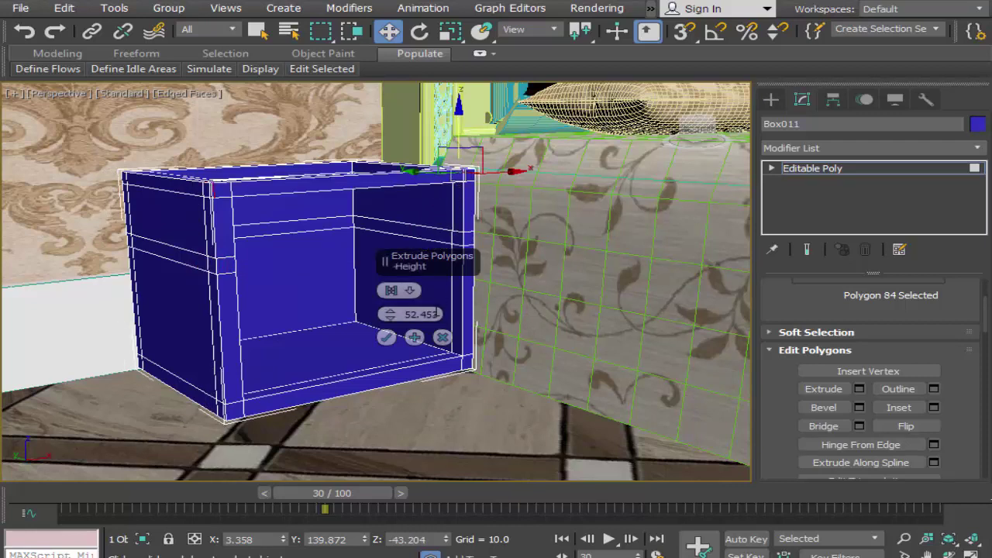
left_click(386, 337)
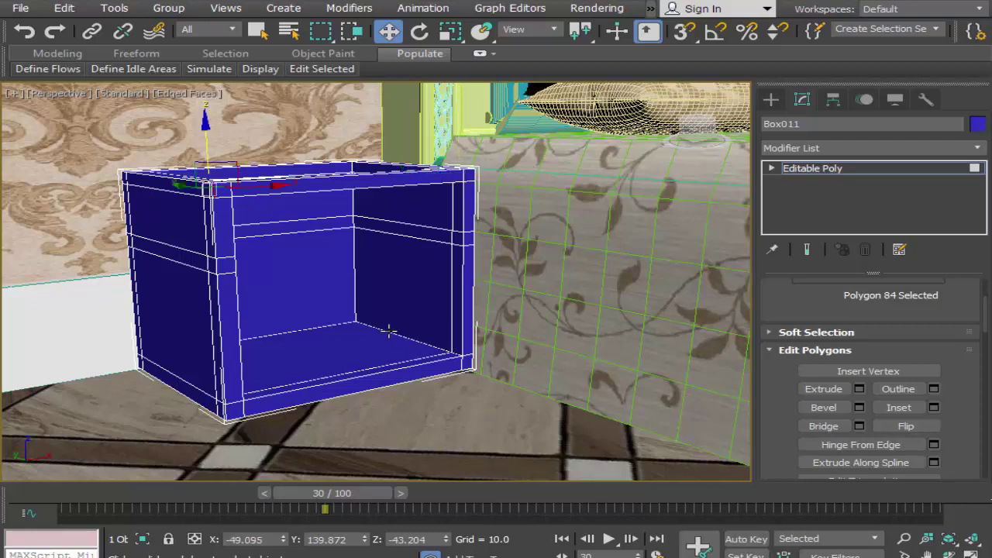
left_click(457, 242)
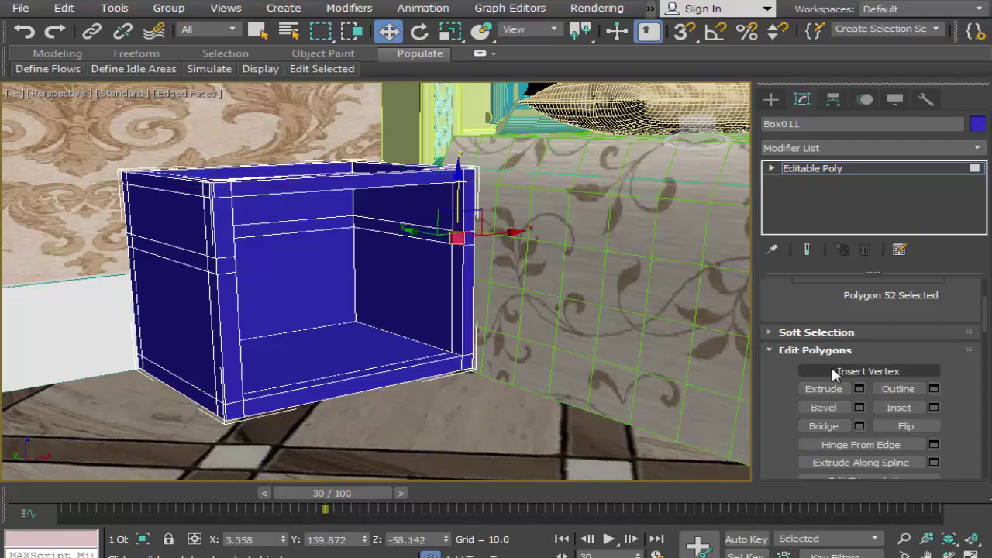
left_click(857, 389)
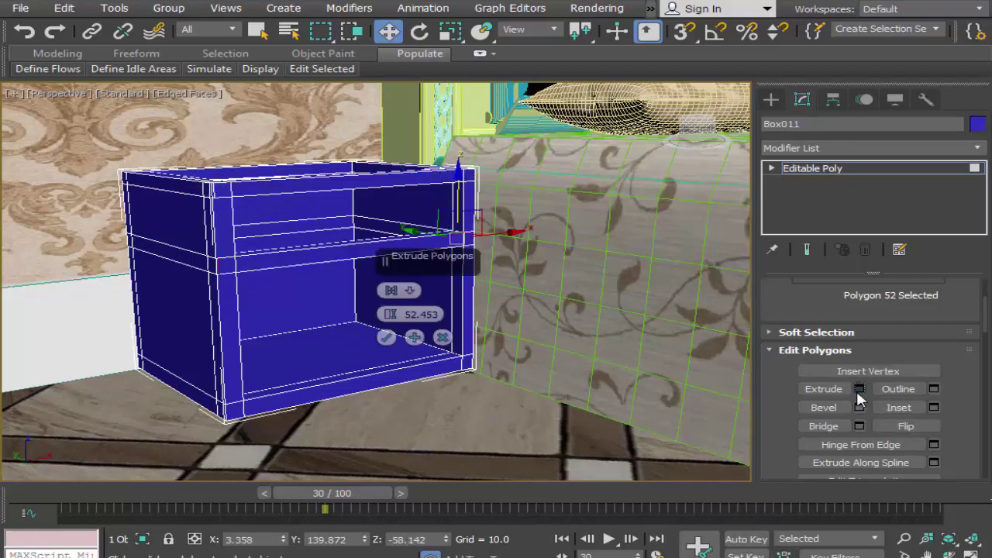
left_click(387, 337)
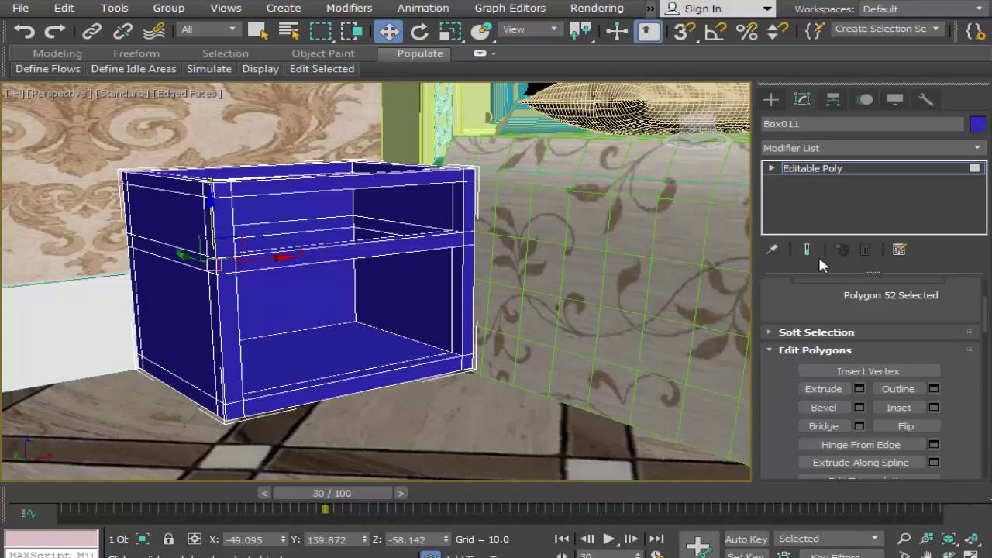
Leave polygon editing, pick the Box primitive, and maximize a zoomed-in Front viewport
left_click(775, 102)
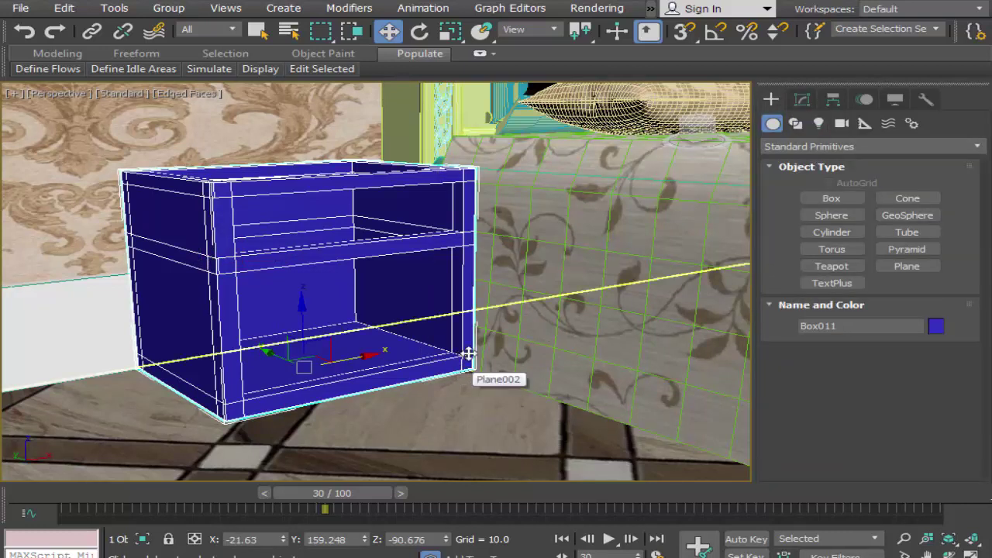
left_click(813, 198)
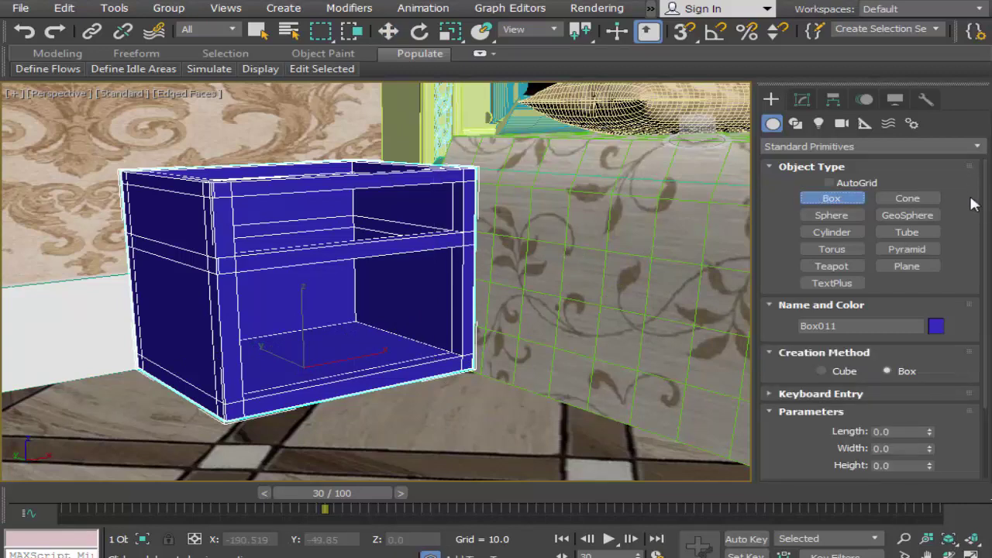
key("alt+w")
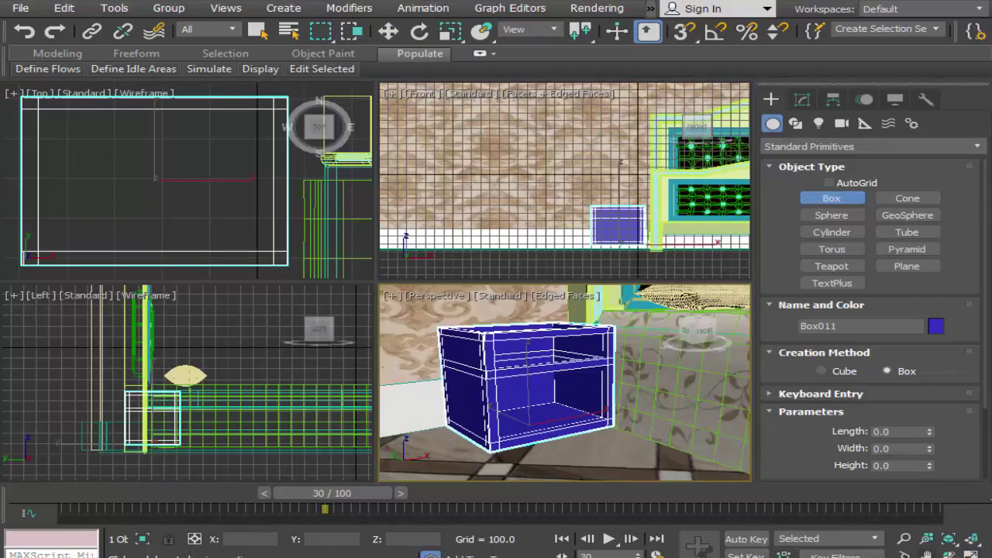
middle_click(607, 248)
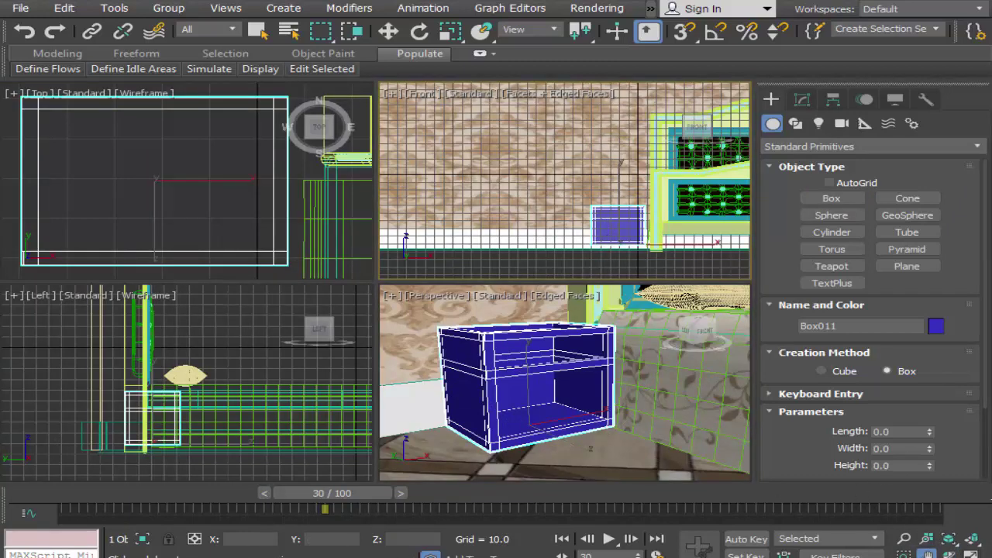
key("alt+w")
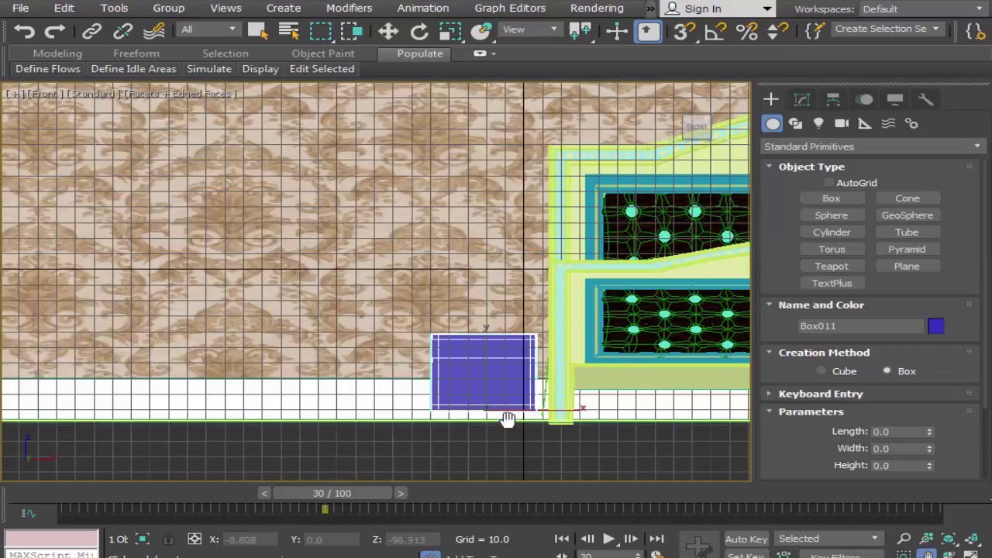
scroll(511, 419, "up", 5)
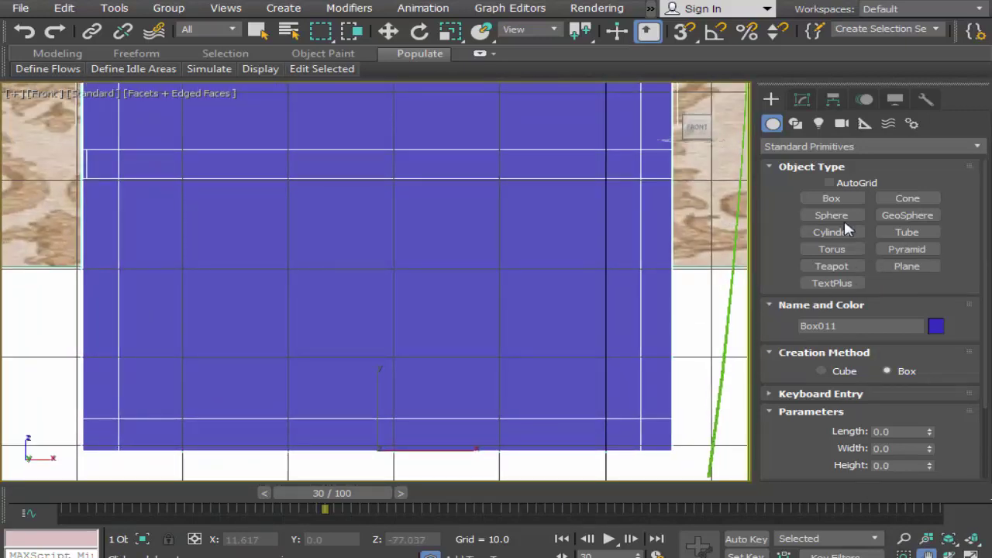
Drag a flat 49.2 × 27.2 box over the drawer opening, then locate it in the maximized Perspective view
left_click(831, 199)
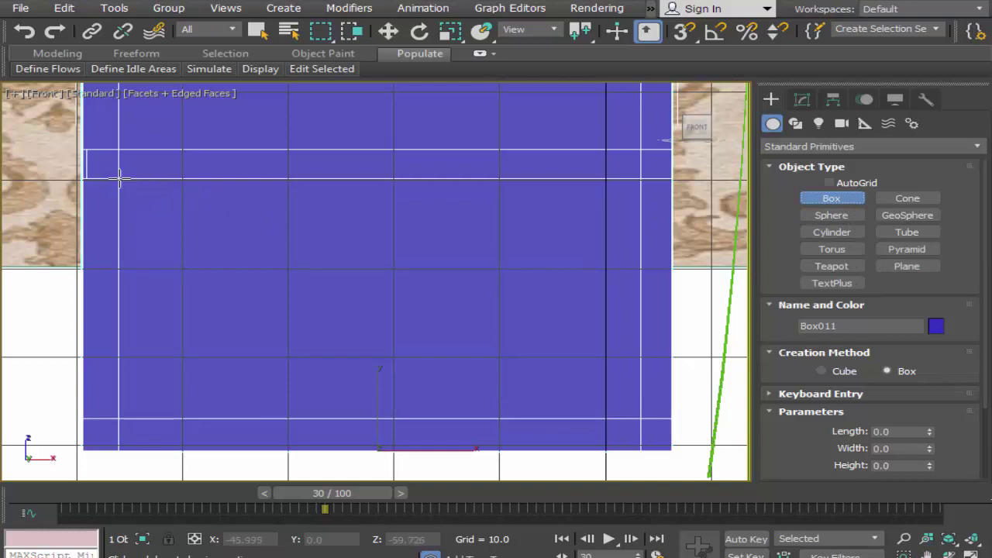
mouse_move(118, 178)
left_mouse_down()
mouse_move(597, 404)
mouse_move(434, 371)
mouse_move(640, 419)
left_mouse_up()
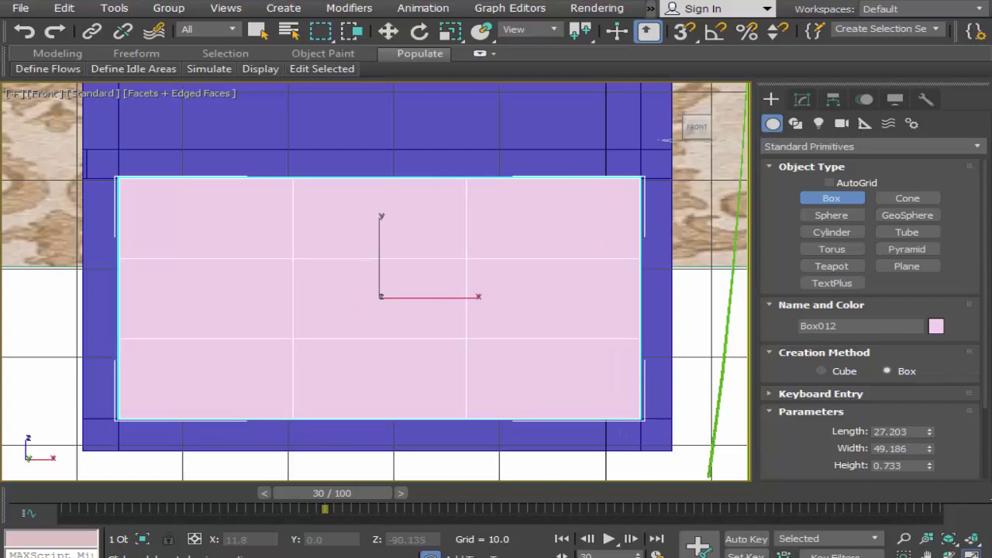
key("alt+w")
middle_click(689, 451)
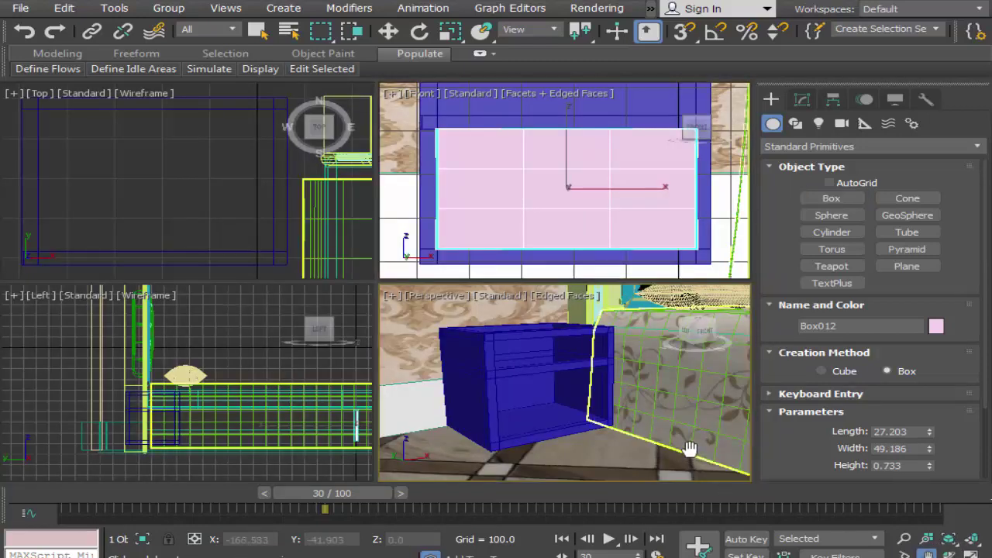
key("alt+w")
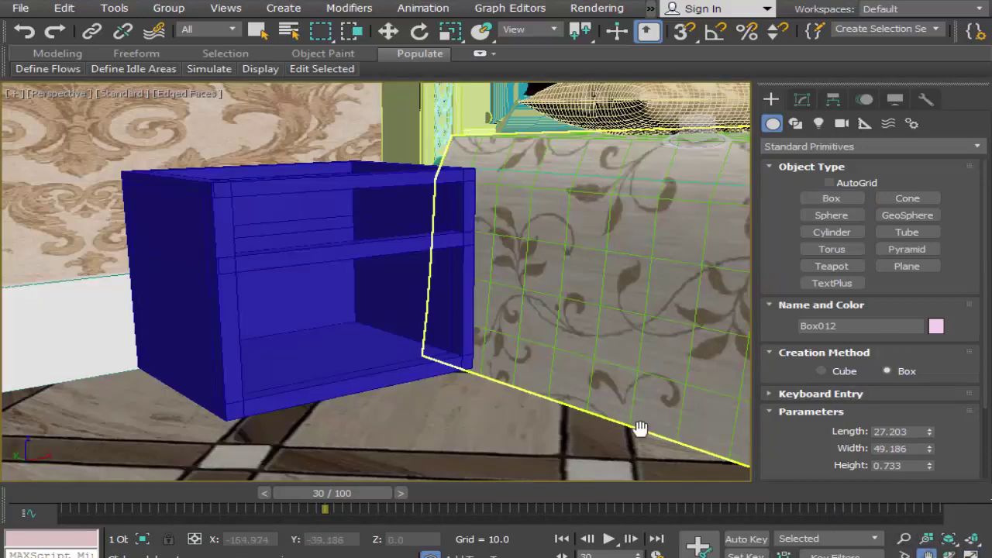
scroll(639, 426, "down", 3)
scroll(639, 426, "up", 2)
scroll(639, 426, "up", 3)
scroll(639, 426, "up", 2)
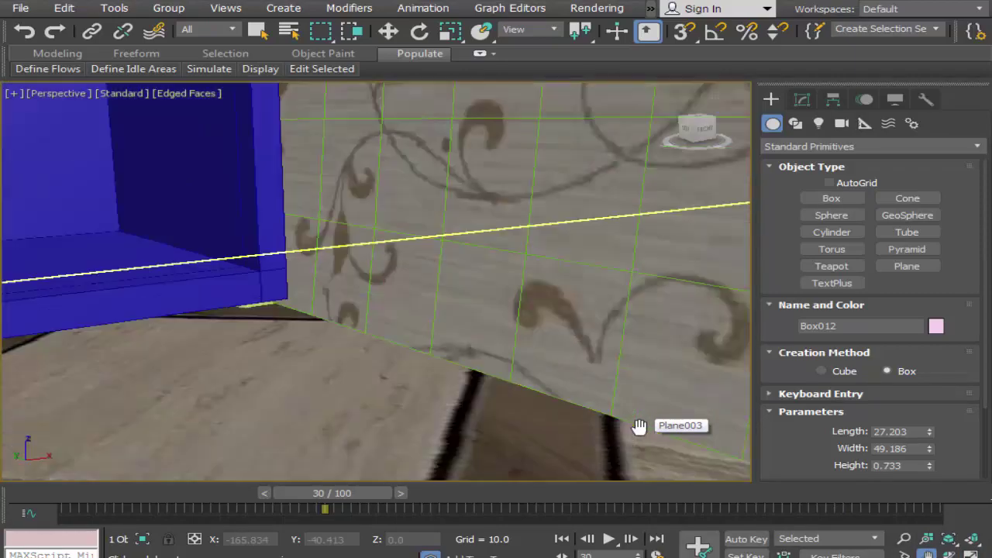
scroll(639, 426, "down", 3)
scroll(639, 426, "down", 5)
scroll(639, 427, "up", 5)
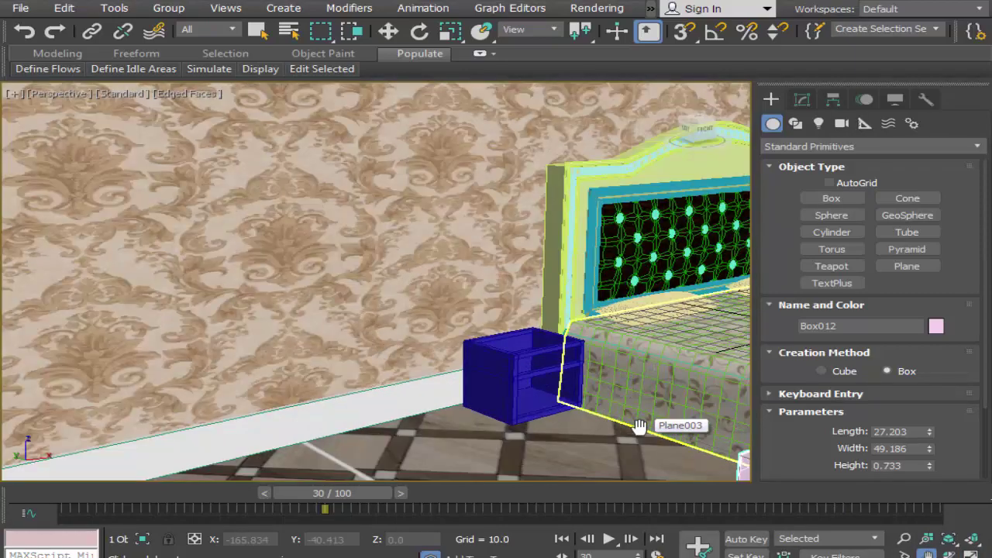
scroll(639, 426, "up", 2)
scroll(639, 426, "down", 2)
scroll(639, 427, "down", 1)
middle_click_drag(639, 426, 542, 398)
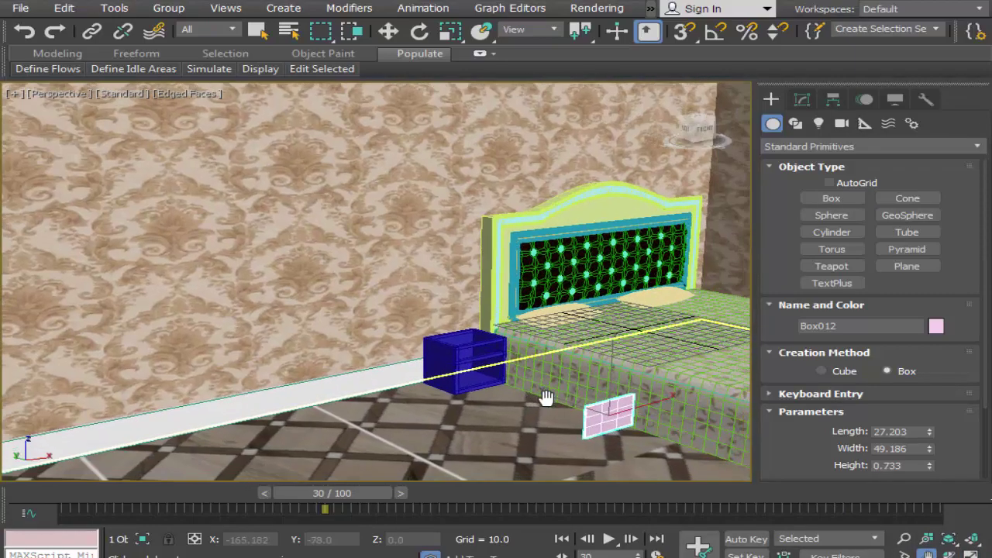
Move the pink box onto the nightstand front and zoom in on it
left_click(388, 31)
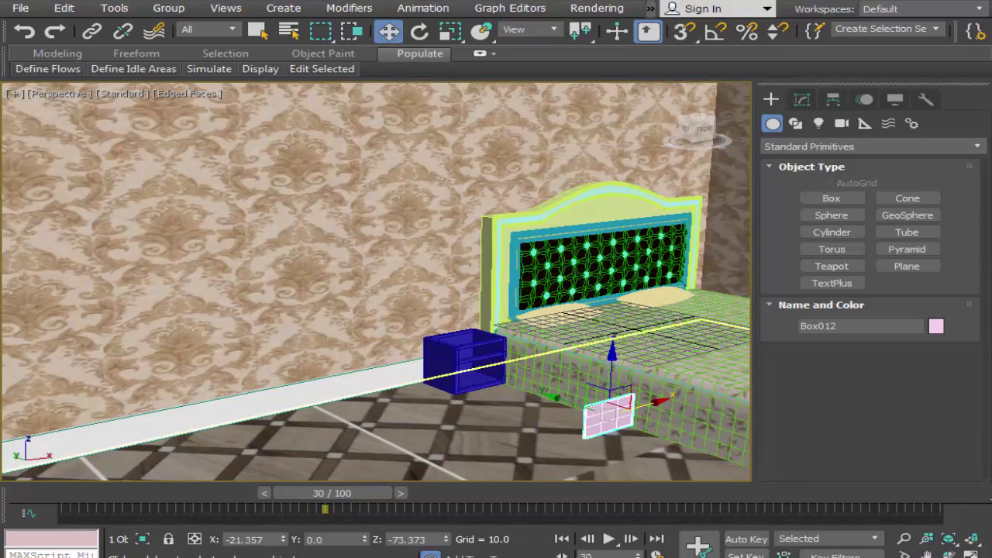
left_click_drag(611, 419, 431, 357)
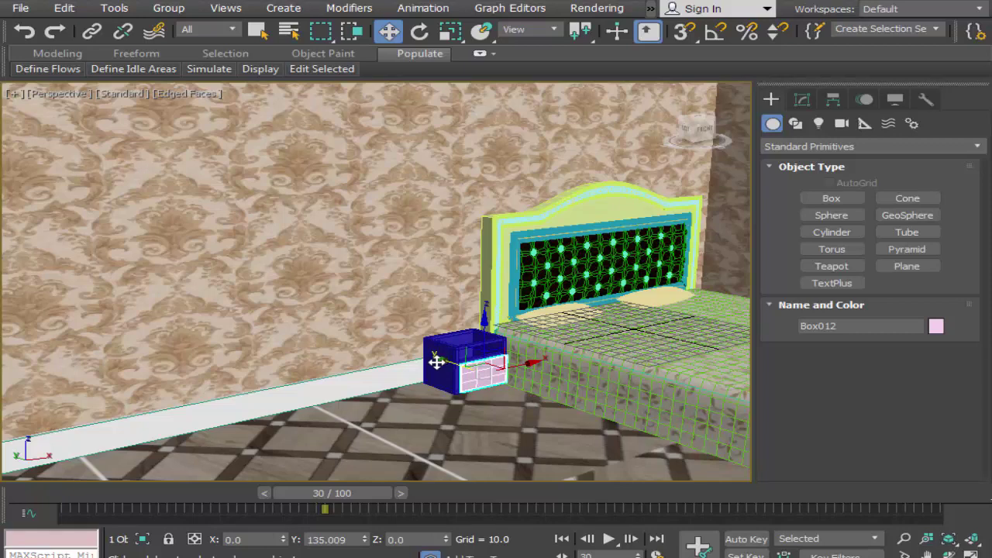
left_click(442, 361)
key("z")
scroll(494, 365, "up", 3)
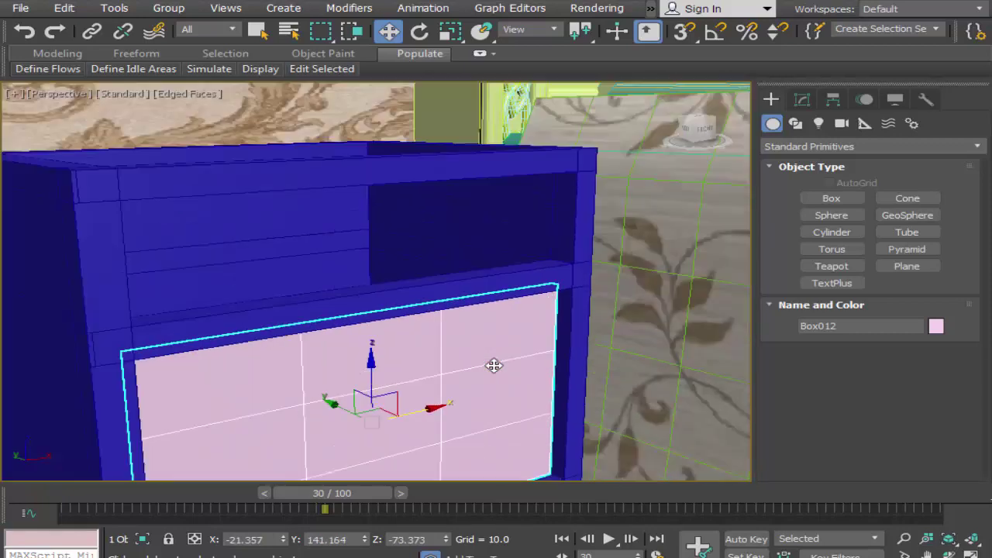
scroll(494, 365, "down", 3)
scroll(491, 361, "up", 3)
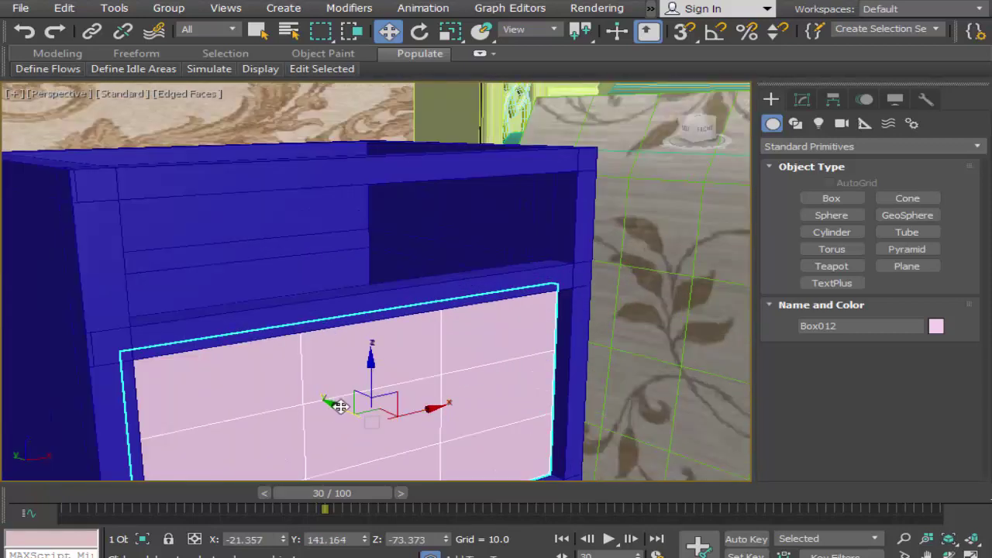
Nudge the panel flush into the lower drawer opening and reframe the view
left_click_drag(341, 406, 352, 417)
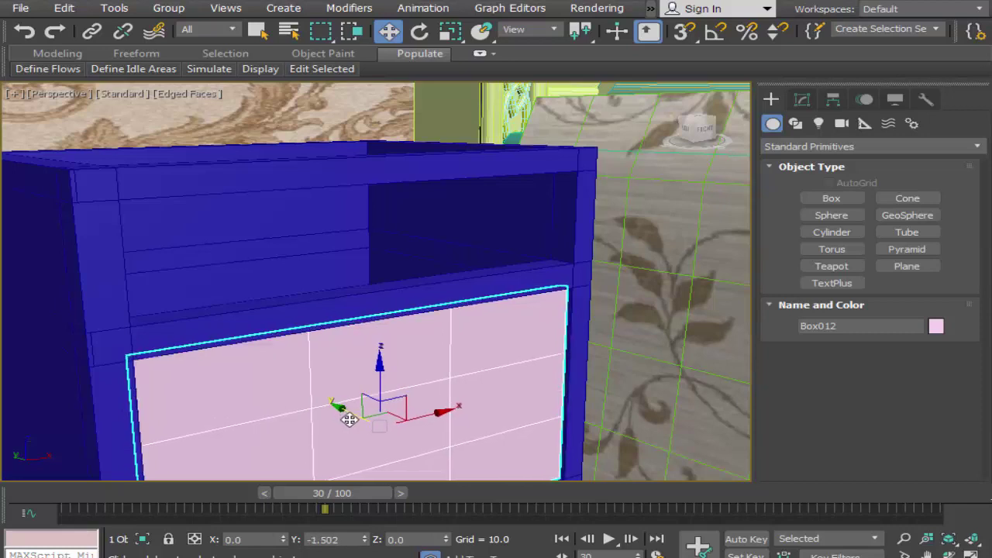
left_click_drag(352, 417, 354, 423)
scroll(354, 423, "down", 2)
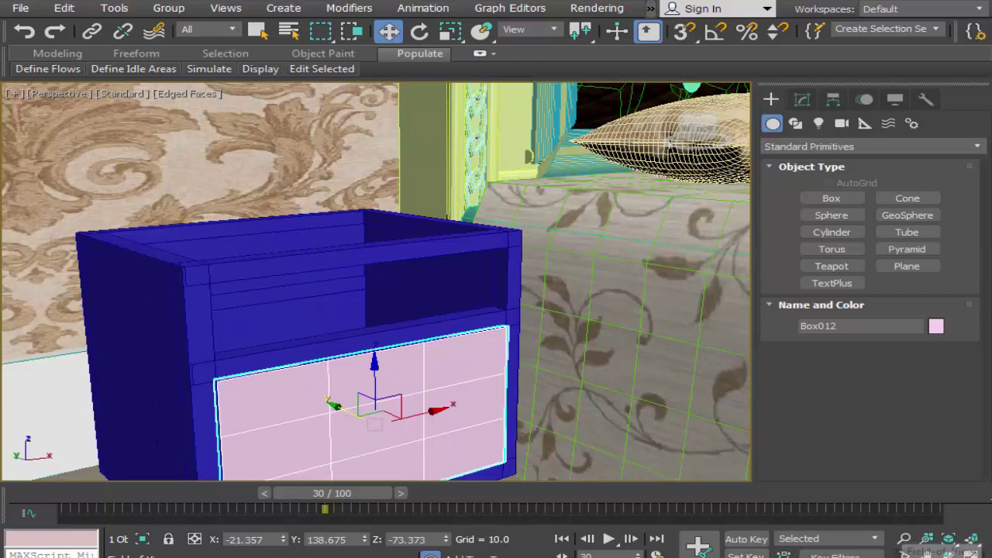
left_click(927, 554)
mouse_move(526, 471)
left_mouse_down()
mouse_move(525, 294)
mouse_move(543, 282)
mouse_move(551, 370)
left_mouse_up()
scroll(535, 310, "up", 3)
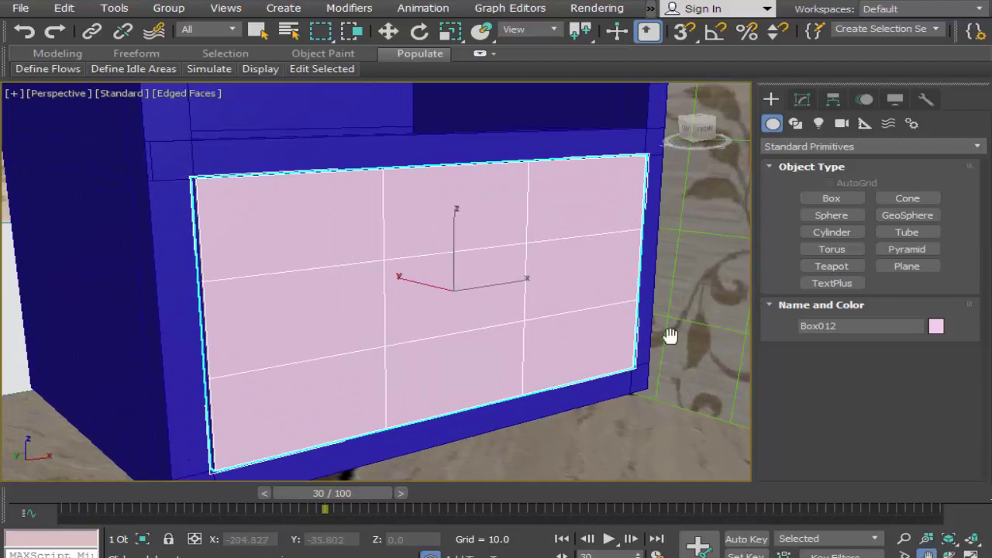
Increase the pink box's horizontal and vertical segment counts by two each
left_click(802, 100)
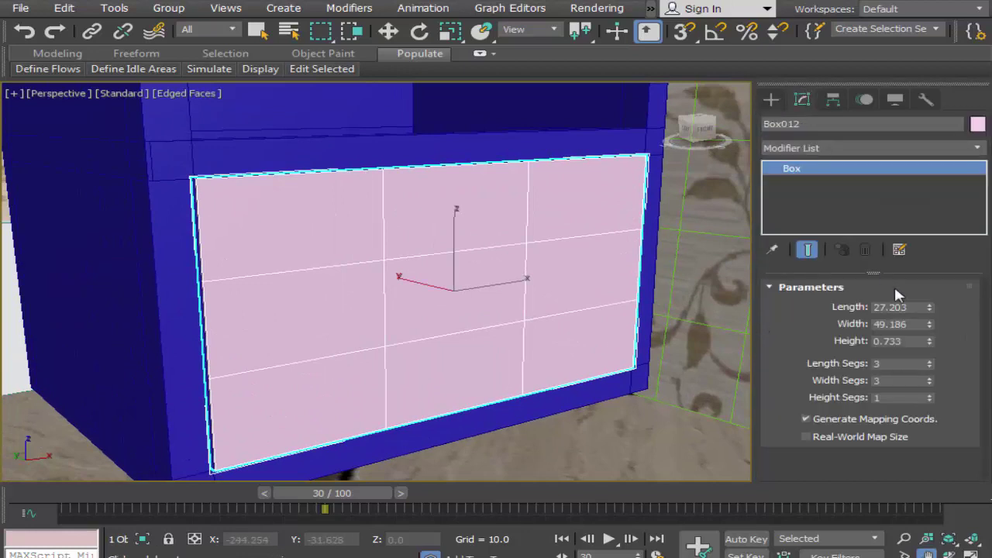
left_click(932, 358)
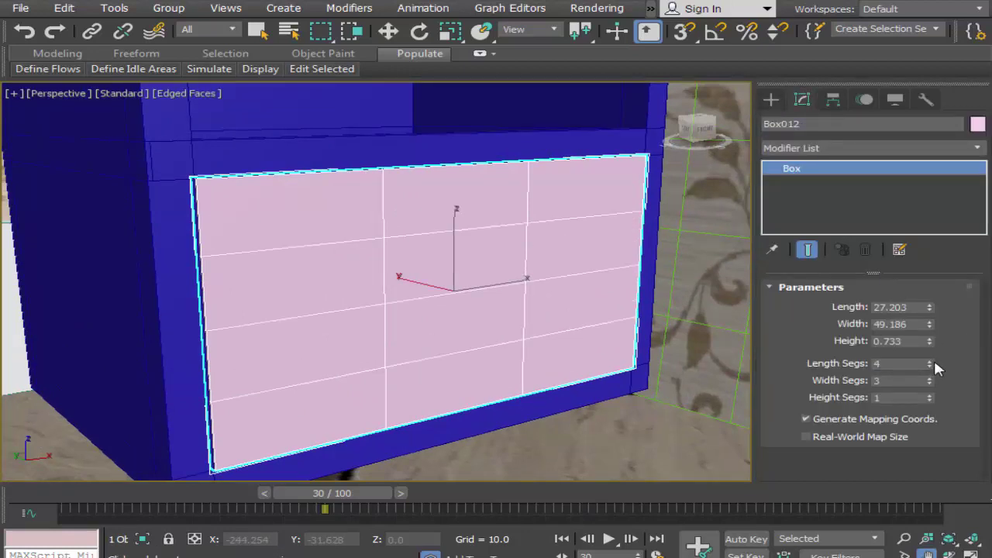
left_click(933, 358)
left_click(933, 376)
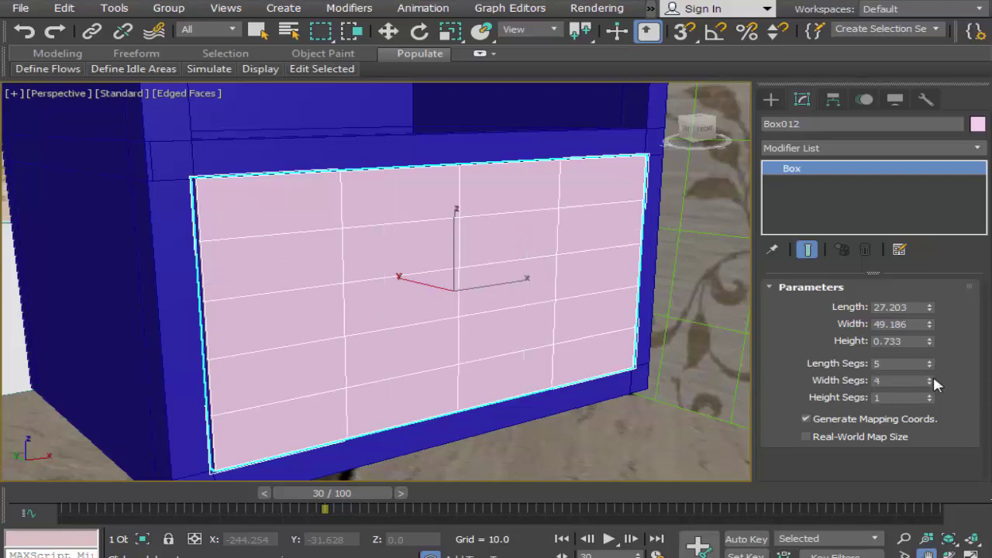
left_click(932, 376)
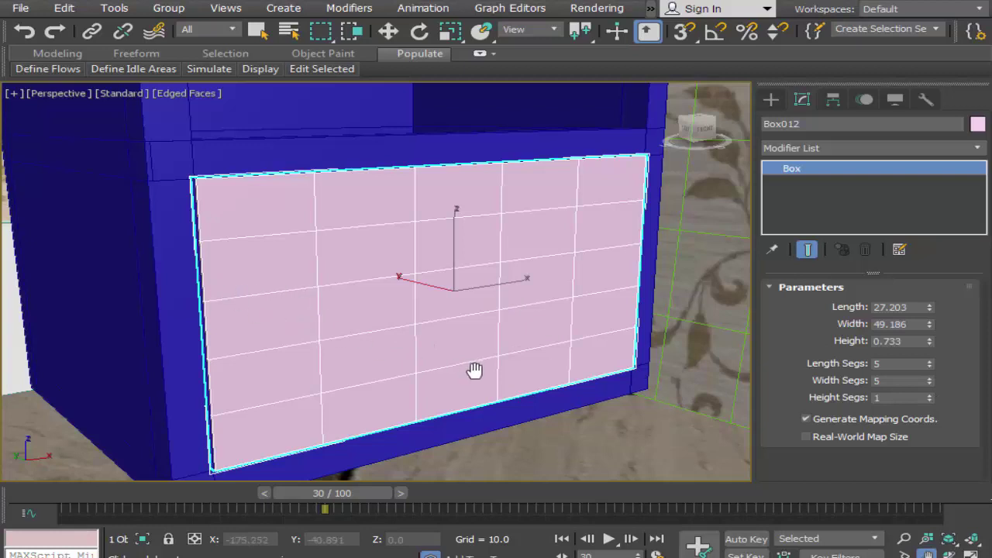
In a maximized Front view, add an Edit Poly modifier to Box012 and enter Vertex mode
left_click(771, 101)
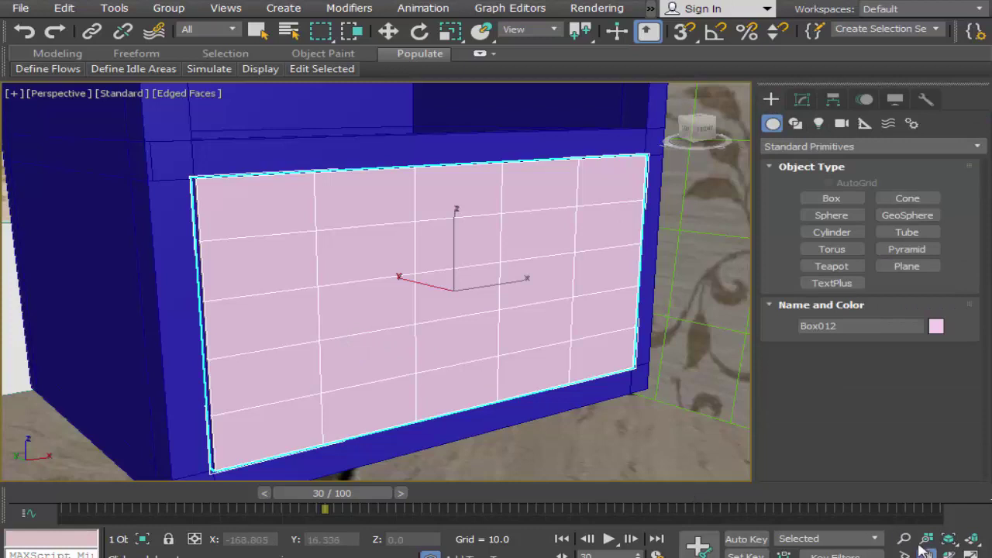
key("alt+w")
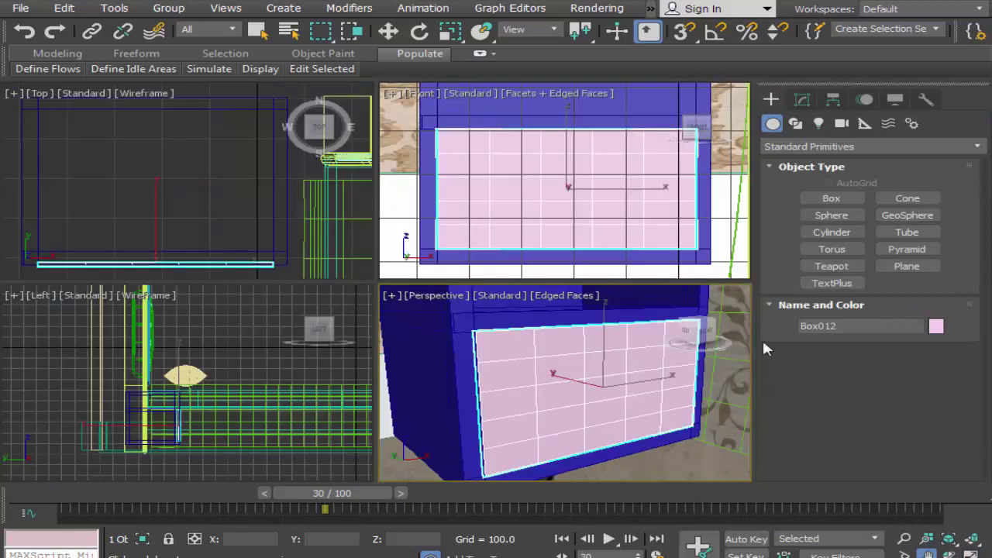
left_click(636, 243)
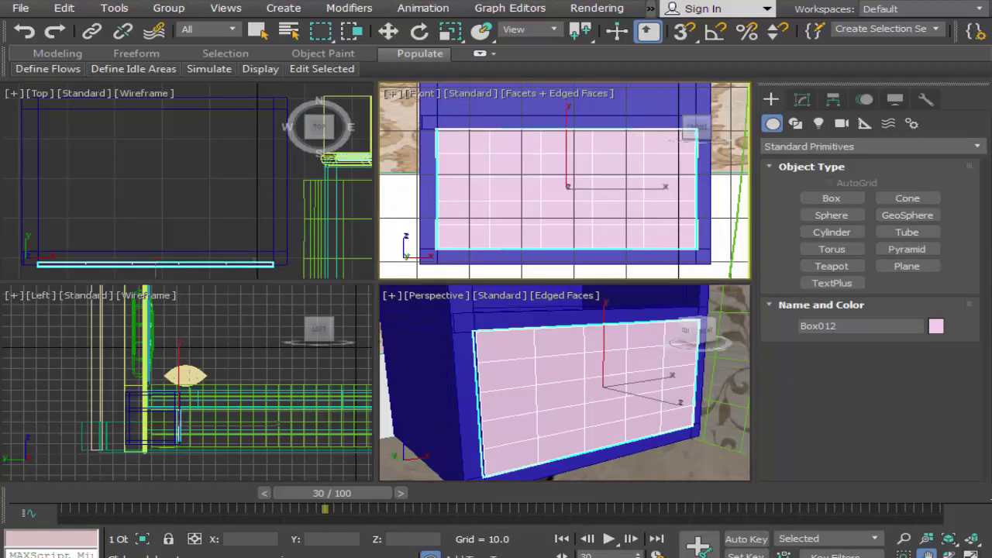
key("alt+w")
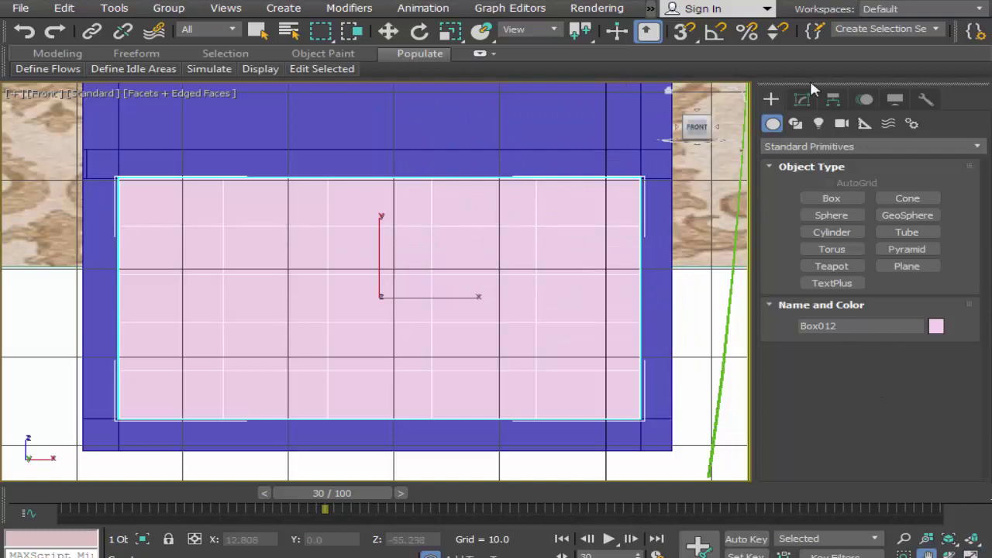
left_click(802, 100)
left_click(867, 147)
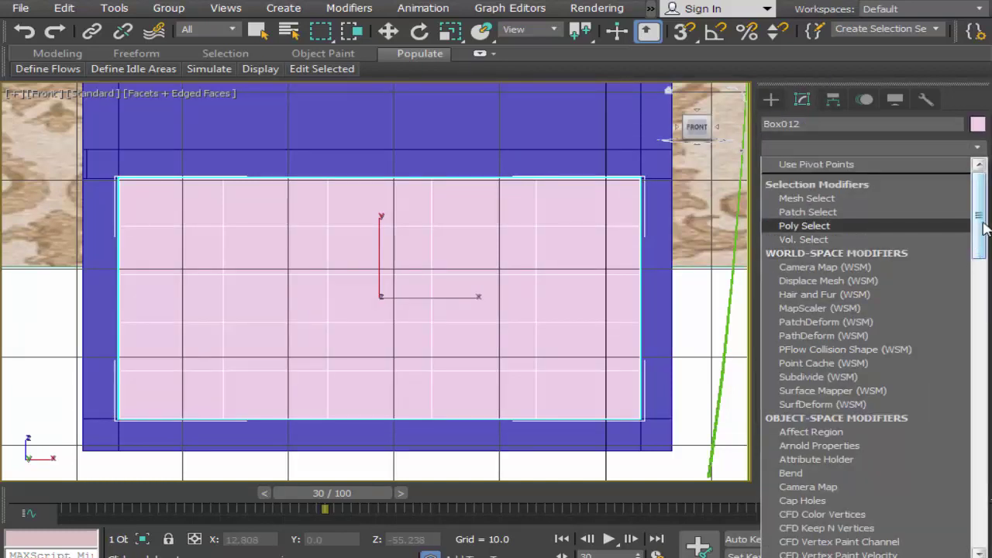
left_click_drag(982, 230, 986, 328)
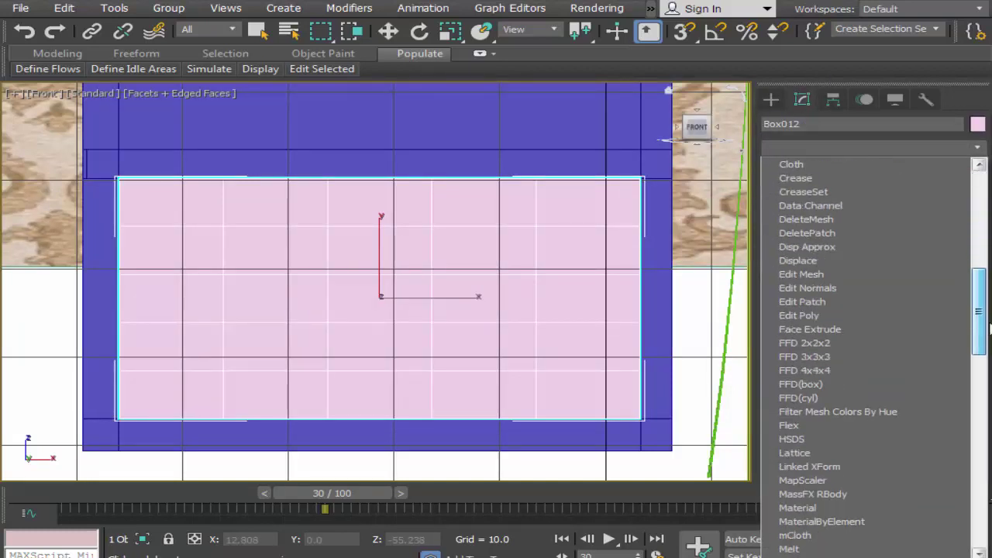
left_click(855, 314)
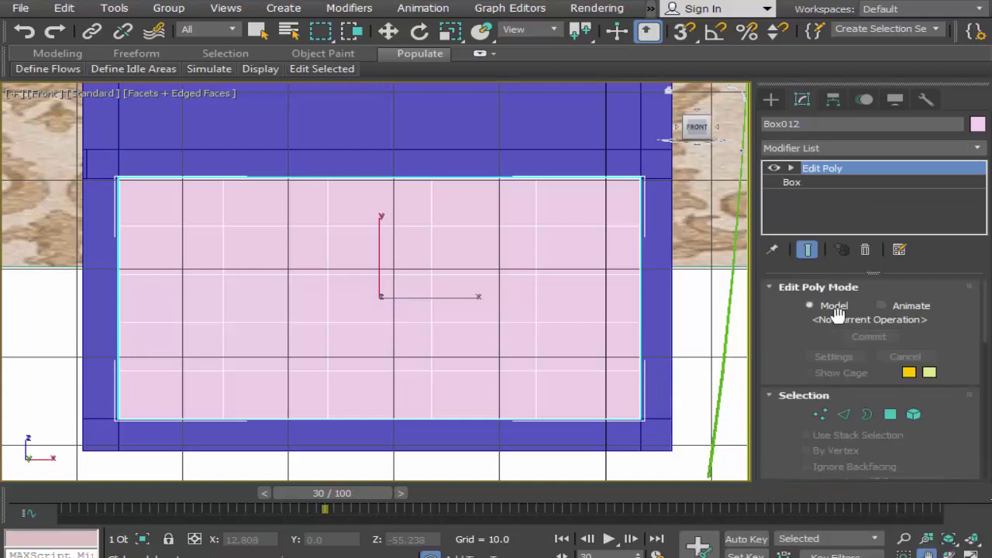
left_click(821, 413)
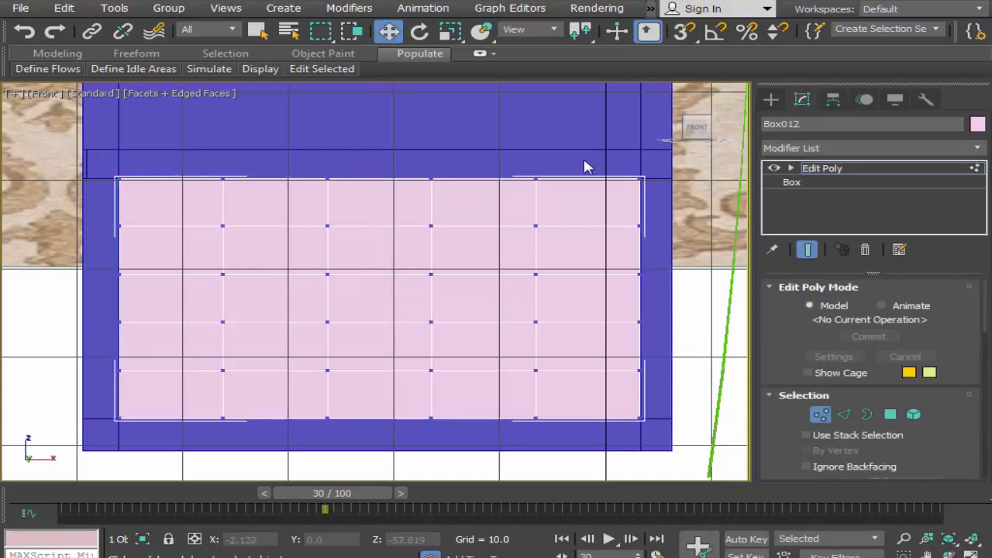
Move the outer vertex columns and rows out to the panel's left, right, top and bottom edges
left_click_drag(522, 161, 612, 474)
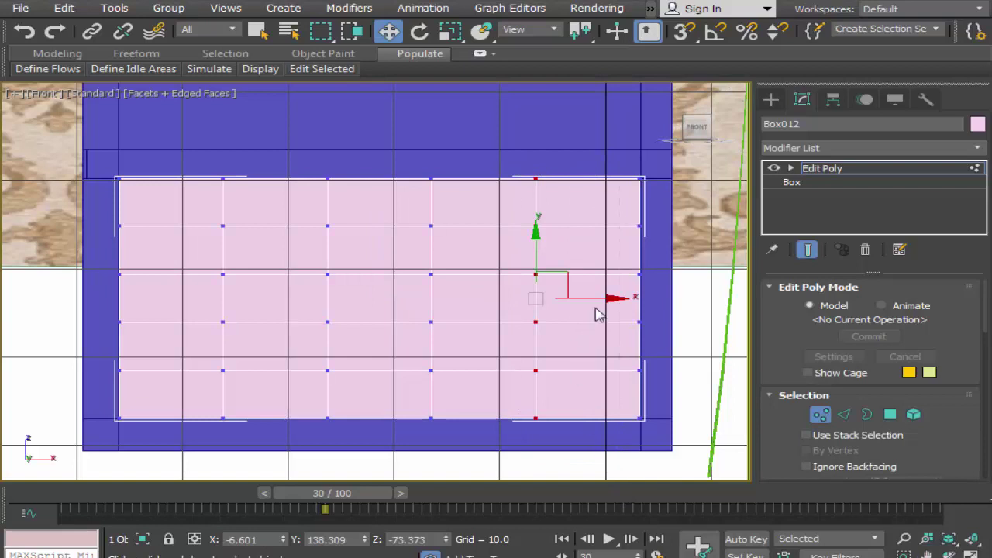
left_click(603, 302)
left_click_drag(504, 155, 581, 457)
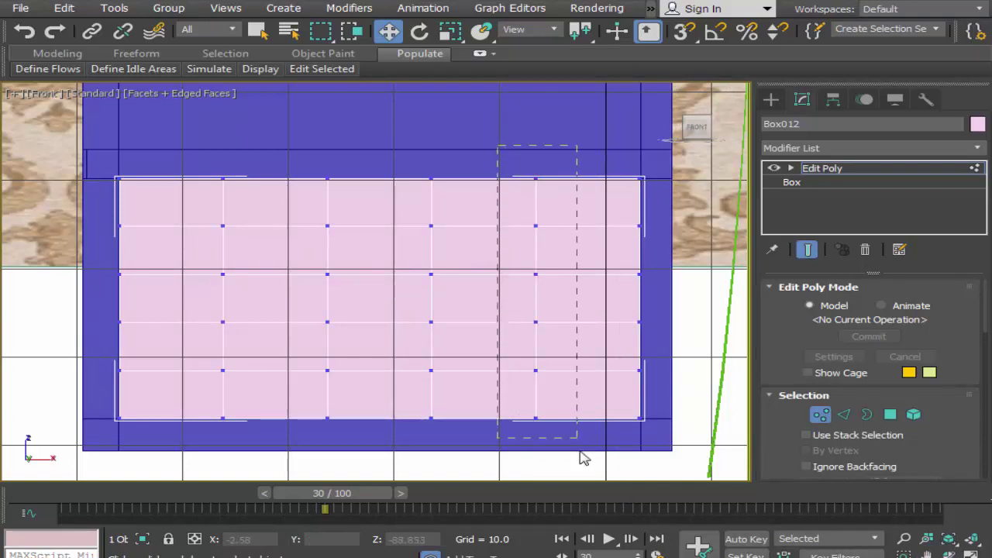
left_click_drag(619, 301, 712, 311)
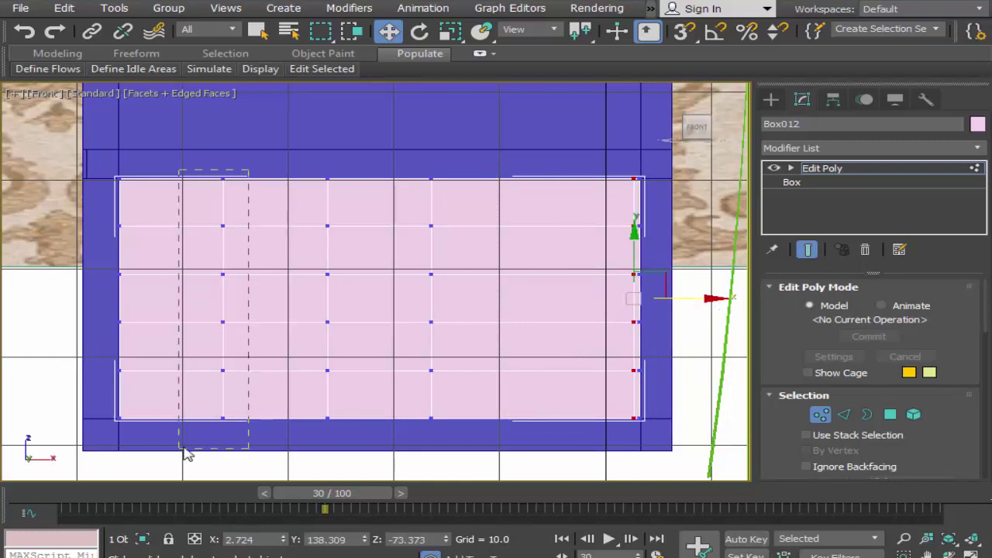
left_click_drag(248, 407, 186, 454)
left_click_drag(304, 303, 196, 310)
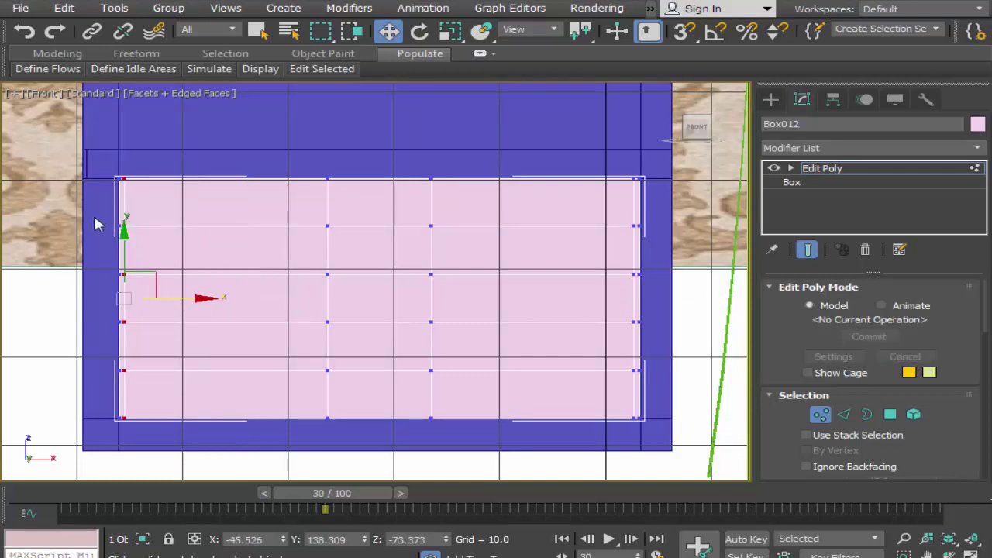
left_click_drag(93, 217, 716, 256)
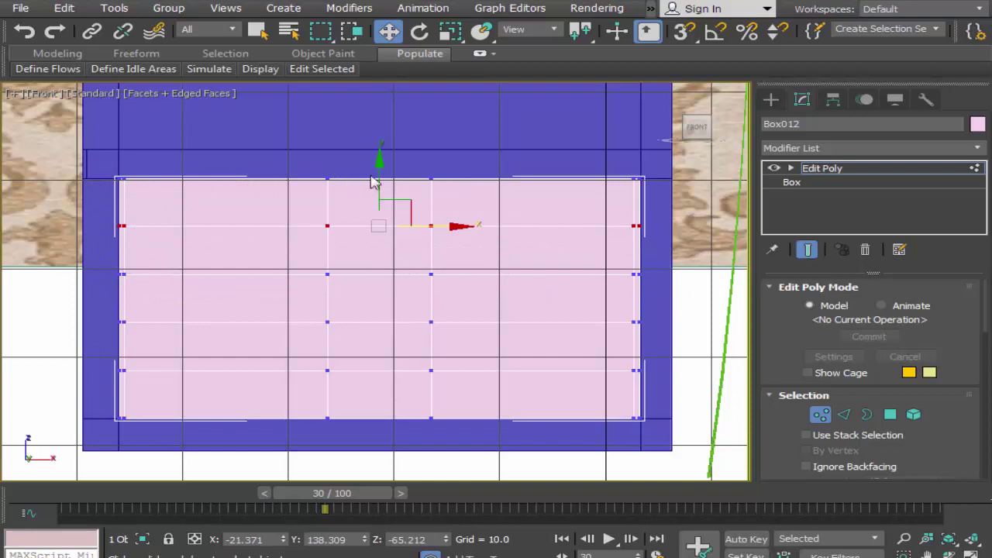
left_click_drag(378, 166, 385, 128)
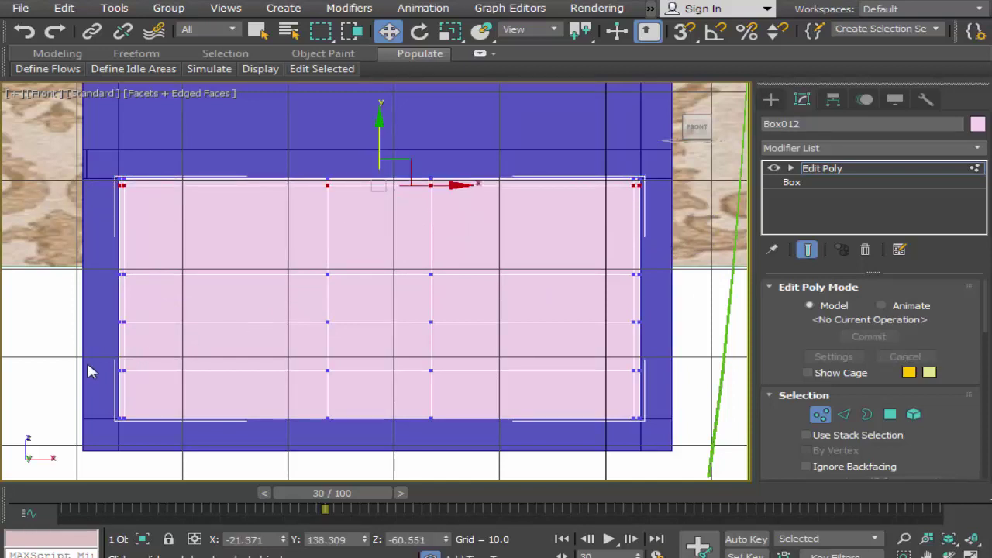
left_click_drag(89, 372, 678, 403)
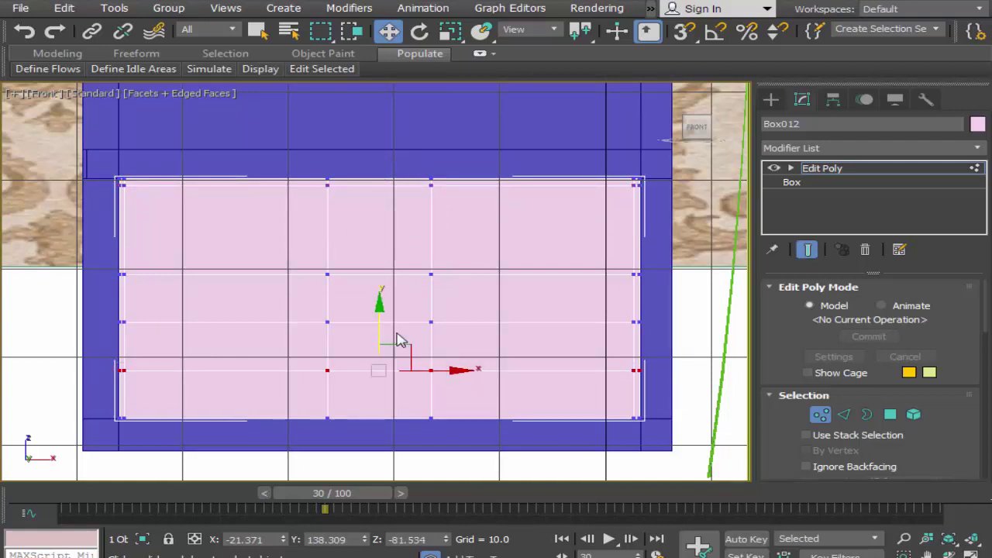
left_click_drag(376, 311, 382, 354)
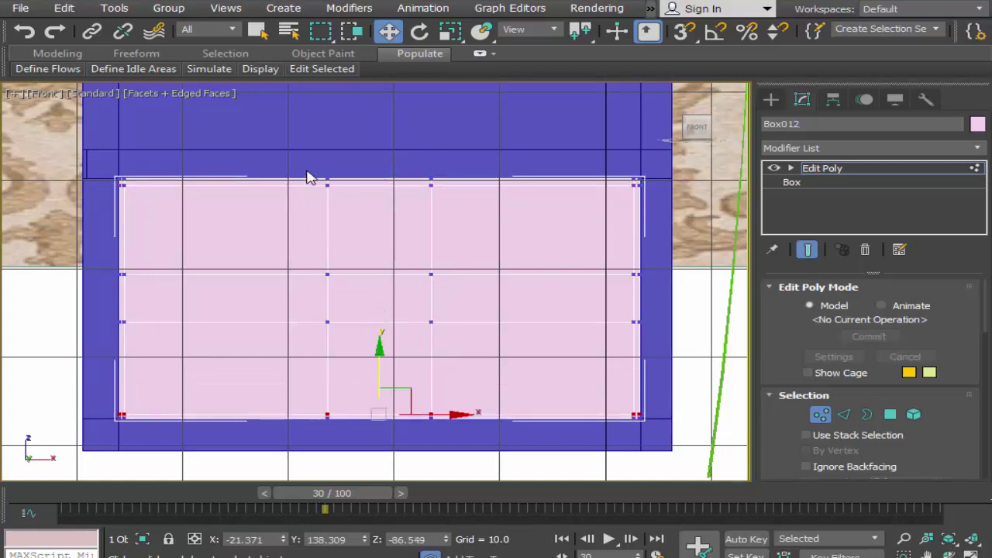
Shift the inner vertex columns and rows to even out the 3×3 grid
left_click_drag(307, 176, 356, 454)
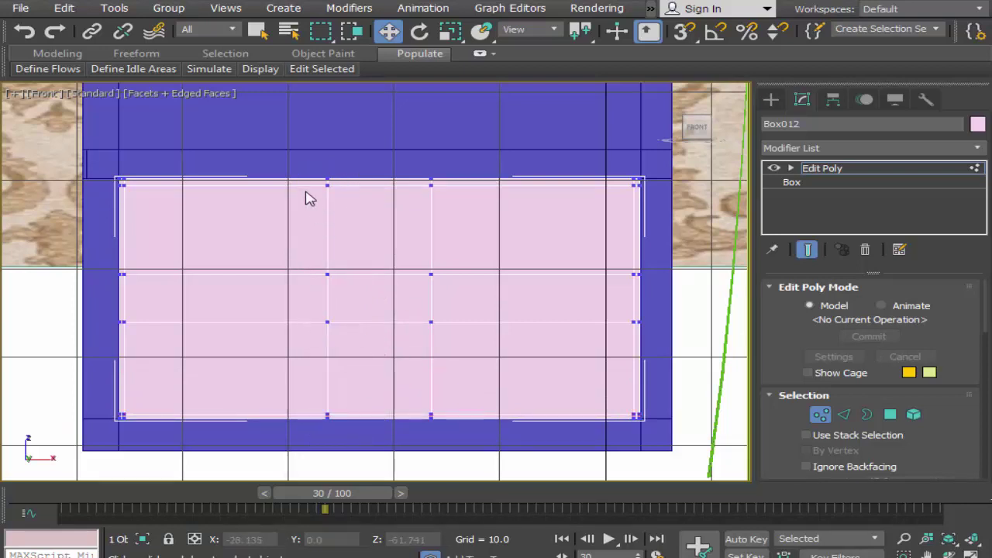
left_click_drag(302, 167, 355, 458)
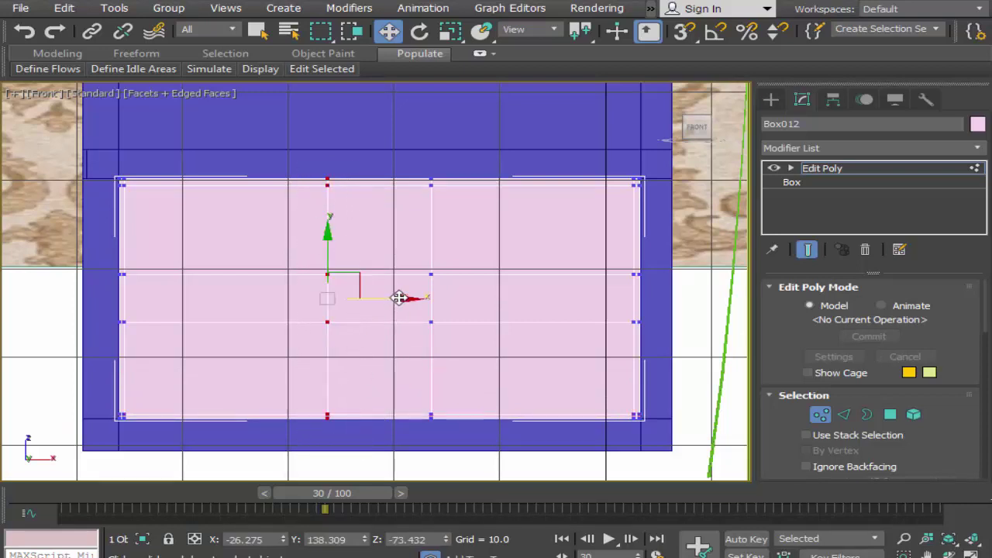
left_click_drag(397, 298, 310, 299)
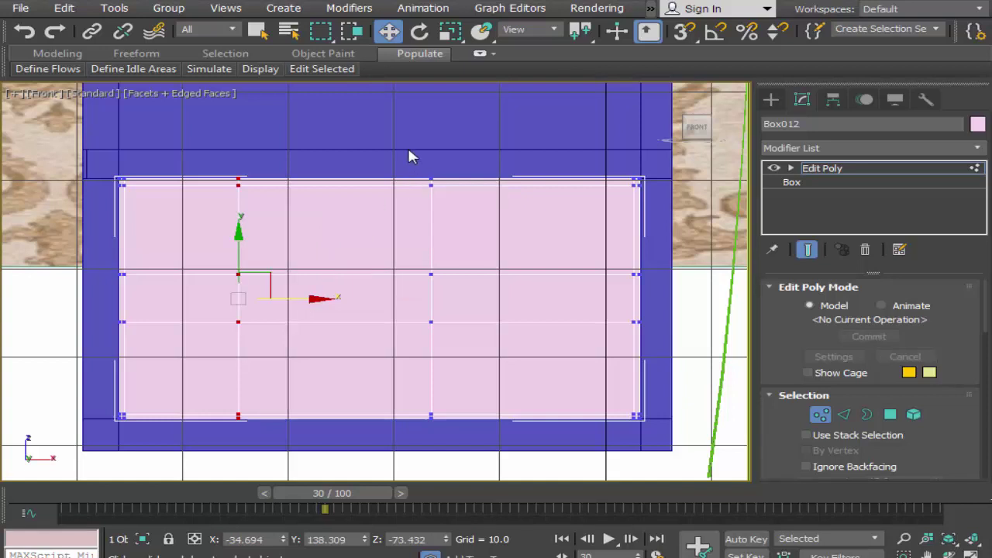
left_click_drag(409, 154, 486, 426)
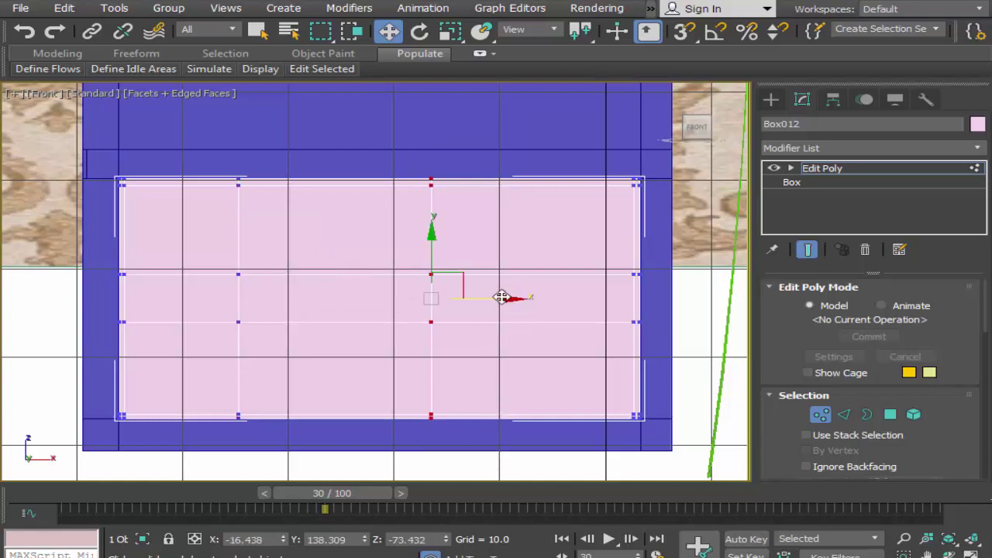
left_click_drag(501, 297, 529, 293)
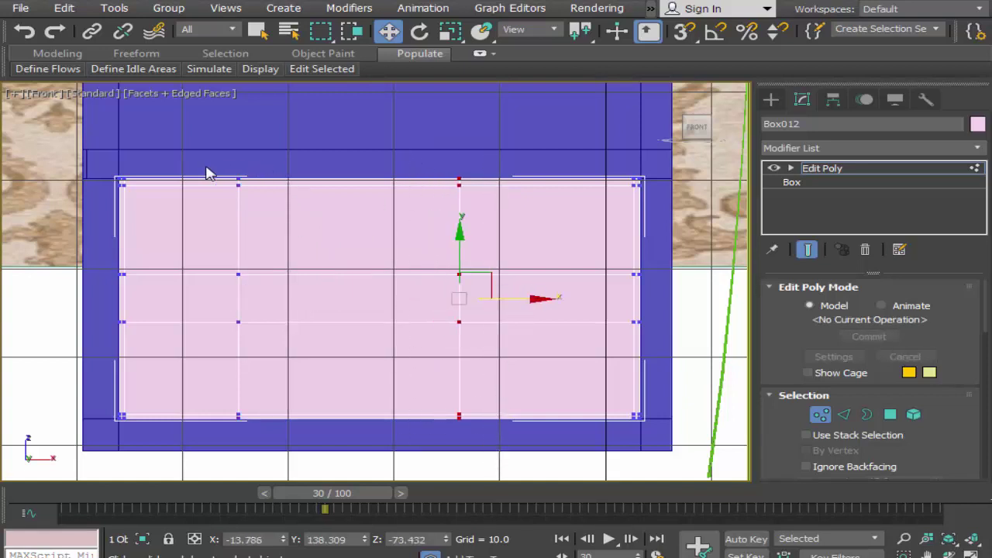
left_click_drag(207, 172, 321, 470)
left_click_drag(313, 299, 345, 300)
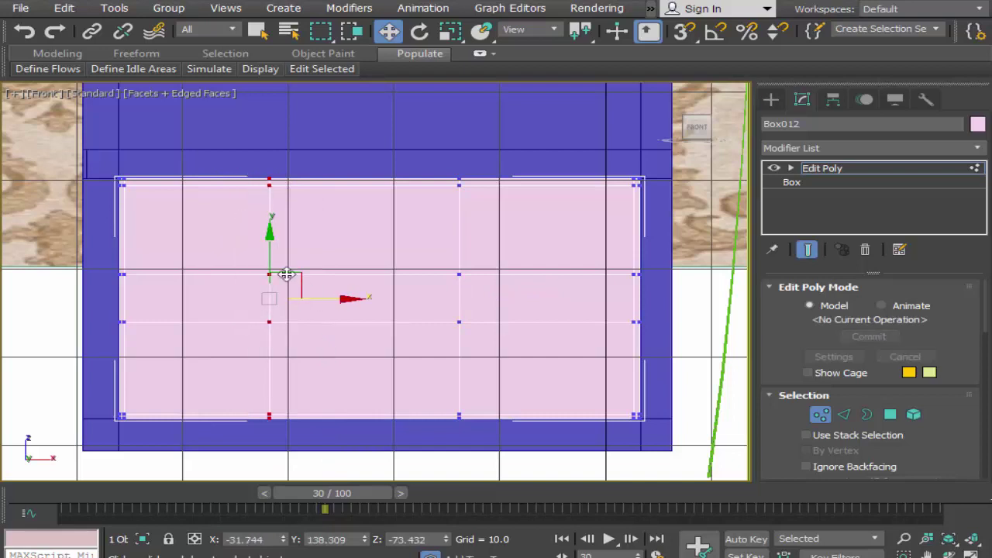
left_click_drag(517, 271, 671, 310)
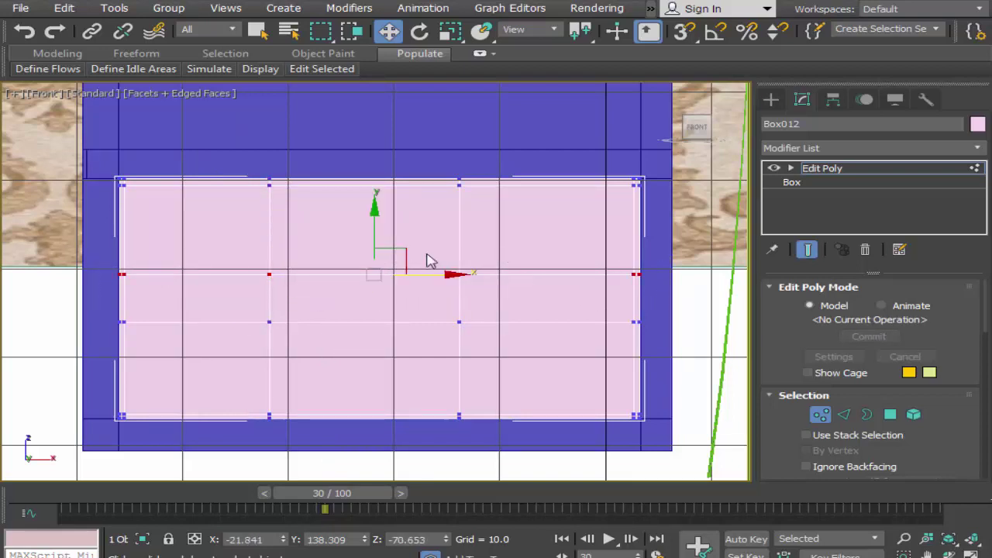
left_click_drag(378, 227, 382, 211)
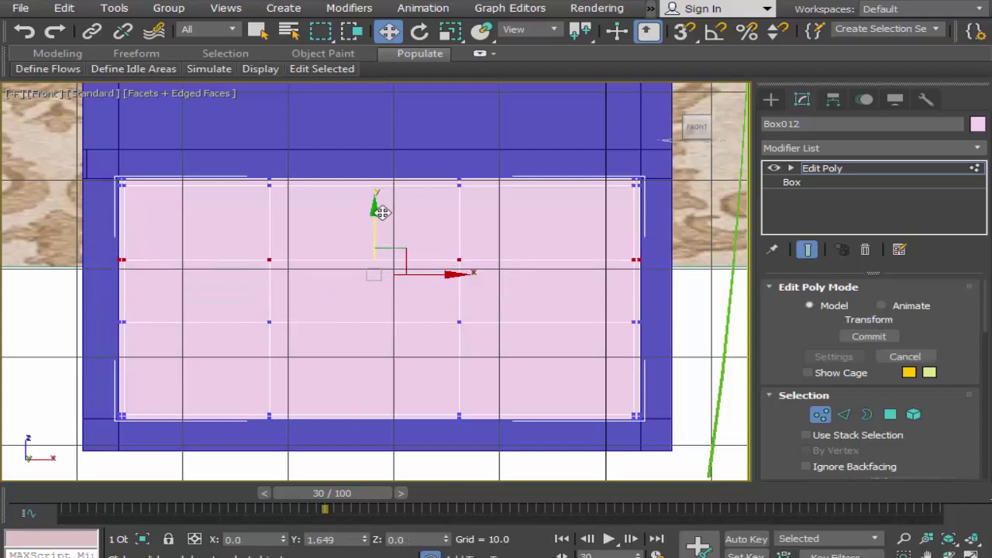
left_click_drag(107, 319, 718, 356)
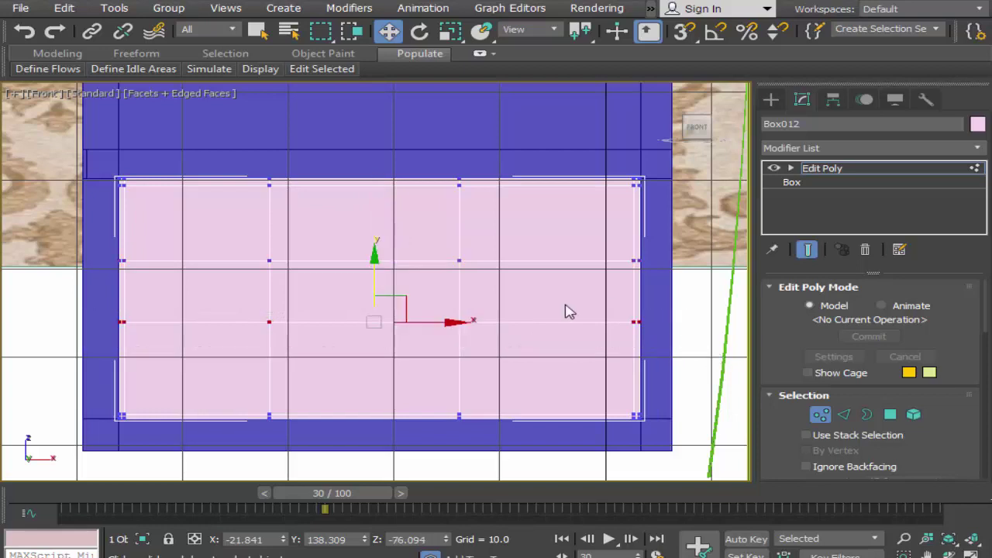
left_click_drag(381, 271, 375, 293)
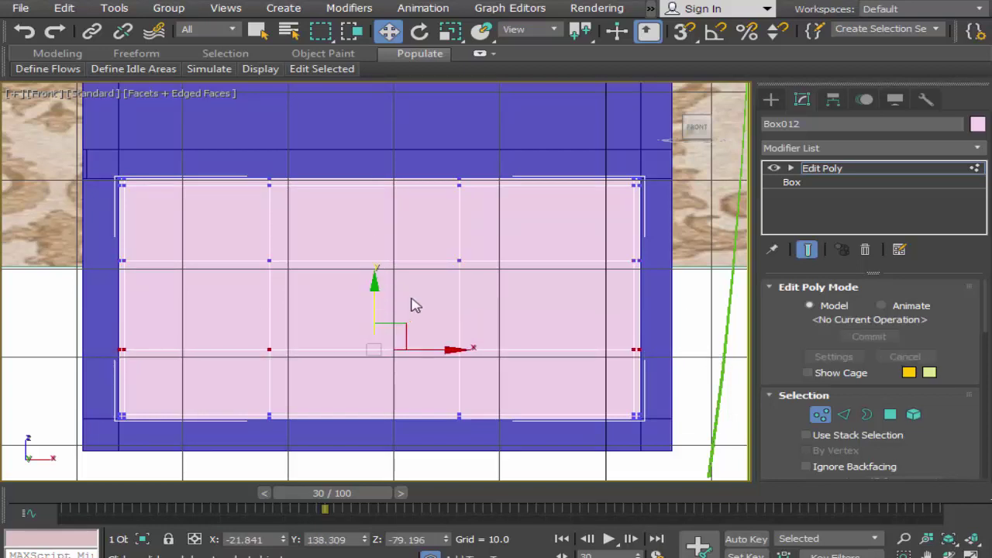
Select the top-right corner, top-edge, left-edge, right-side and interior diamond-point vertices
left_click(660, 170)
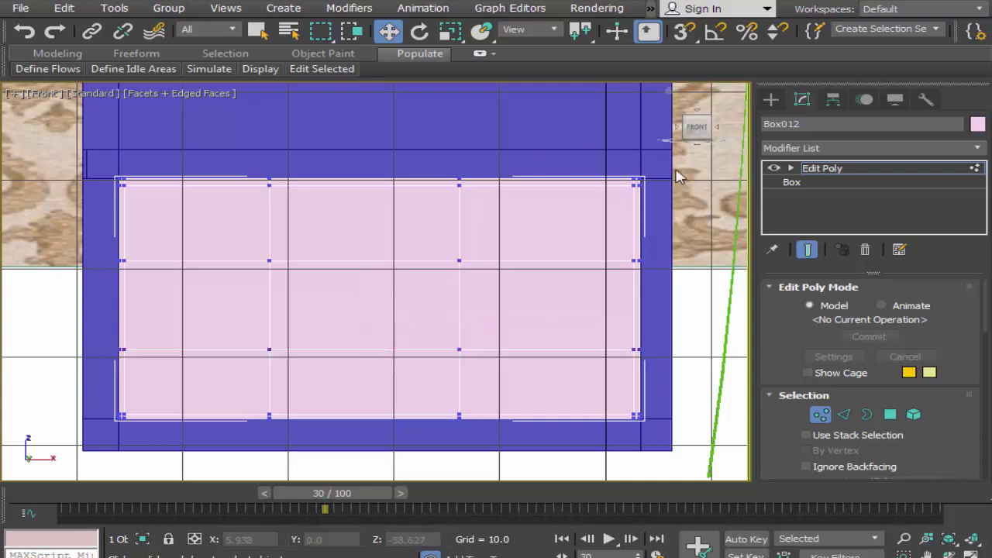
left_click(634, 185)
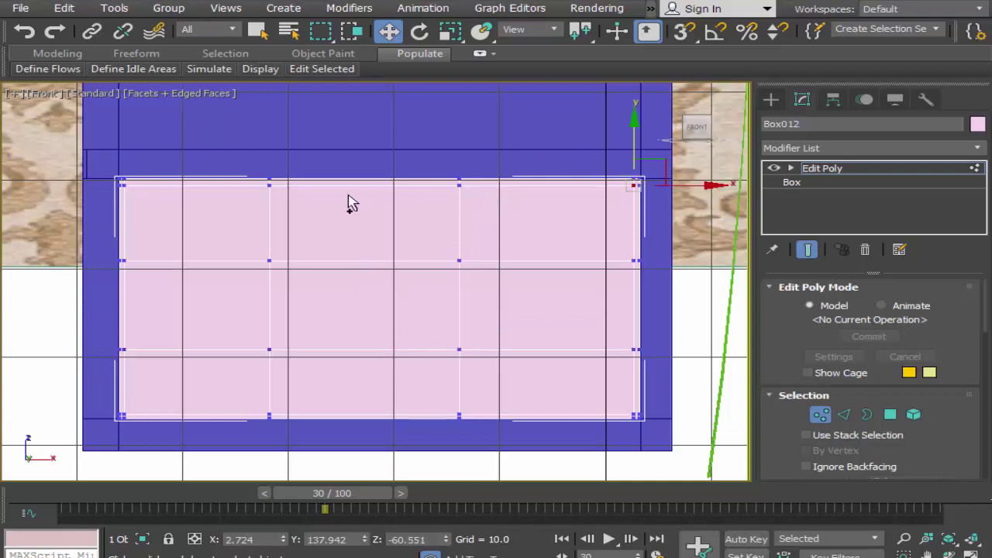
left_click(270, 186, "ctrl")
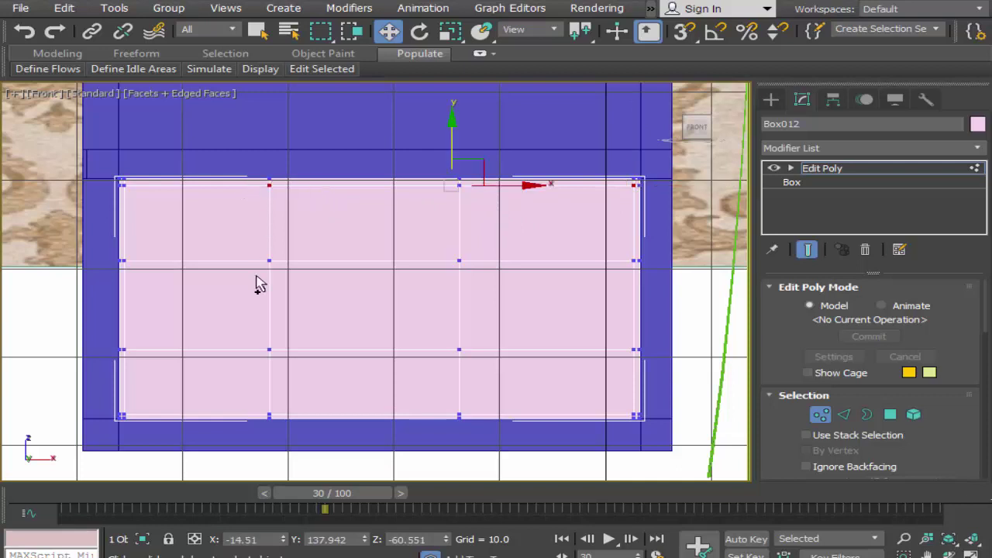
left_click(123, 261, "ctrl")
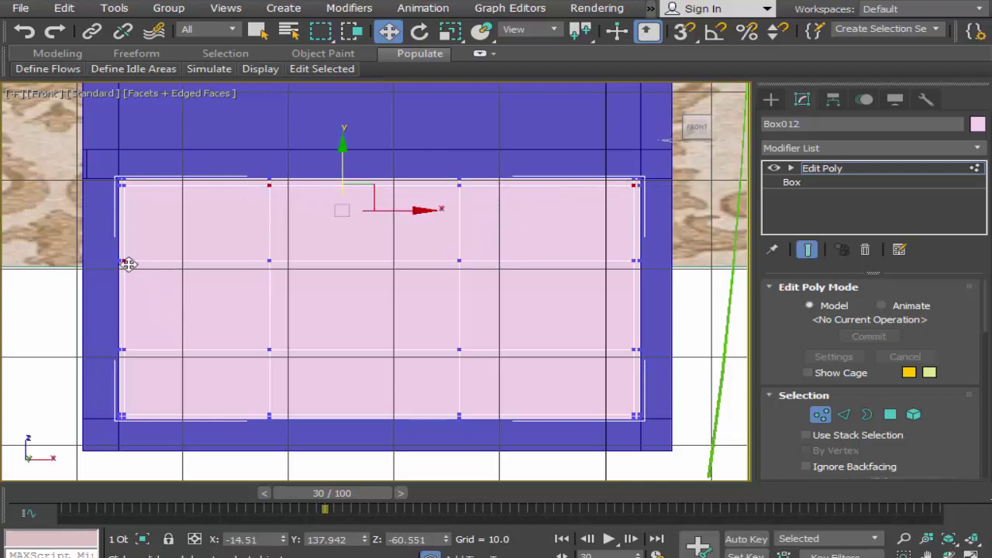
left_click(464, 261, "ctrl")
left_click(632, 353, "ctrl")
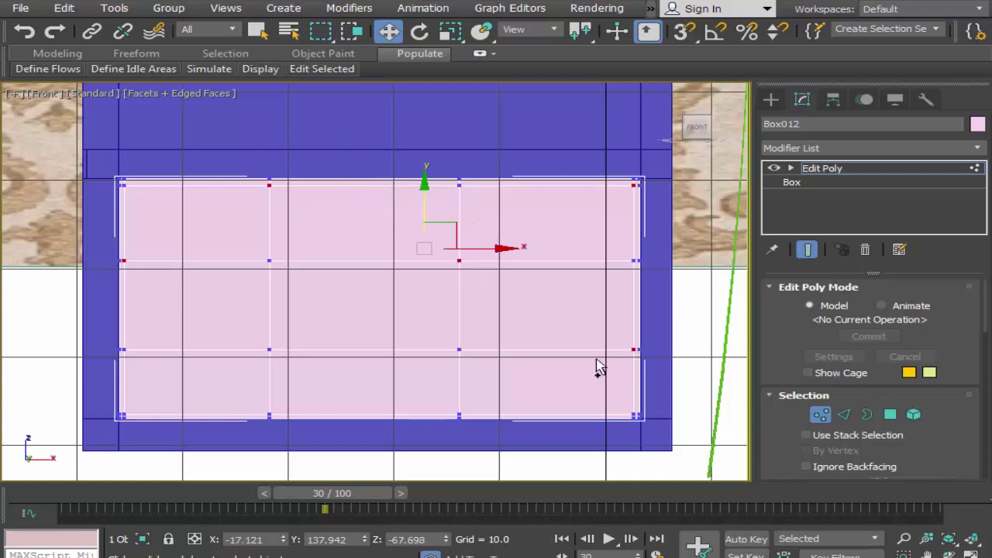
left_click(267, 350, "ctrl")
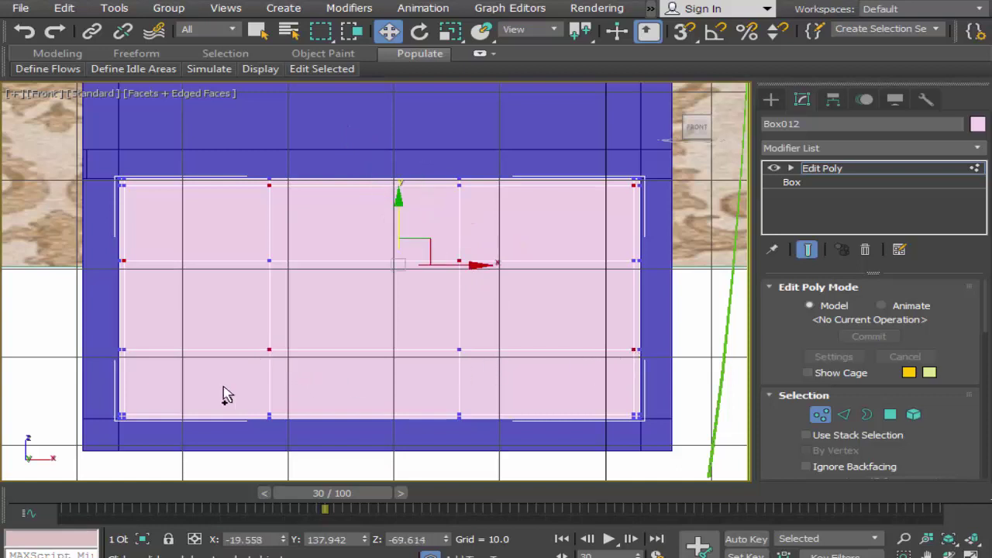
left_click(122, 415, "ctrl")
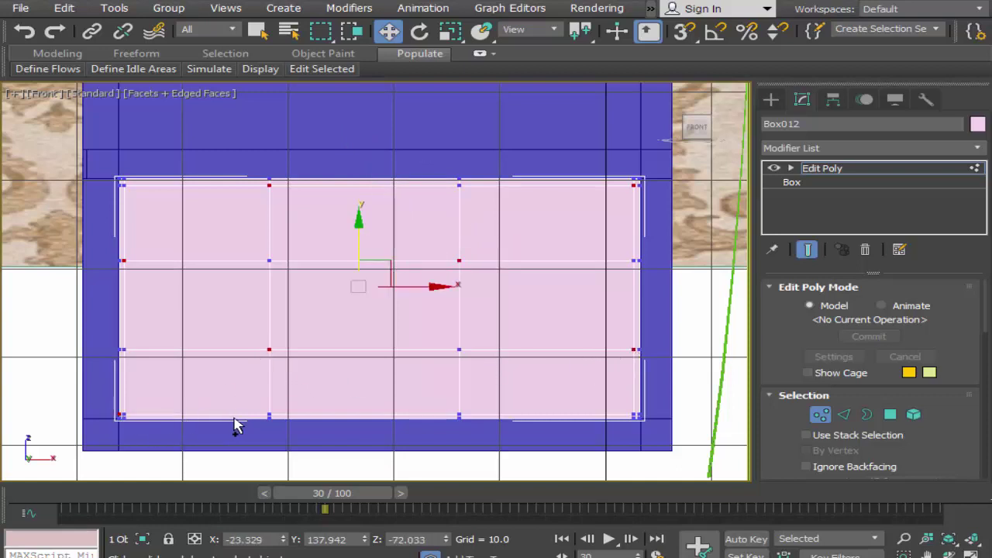
Redo the lower-left corner pick and add the lower-left and lower-right corner vertices
key("ctrl+z")
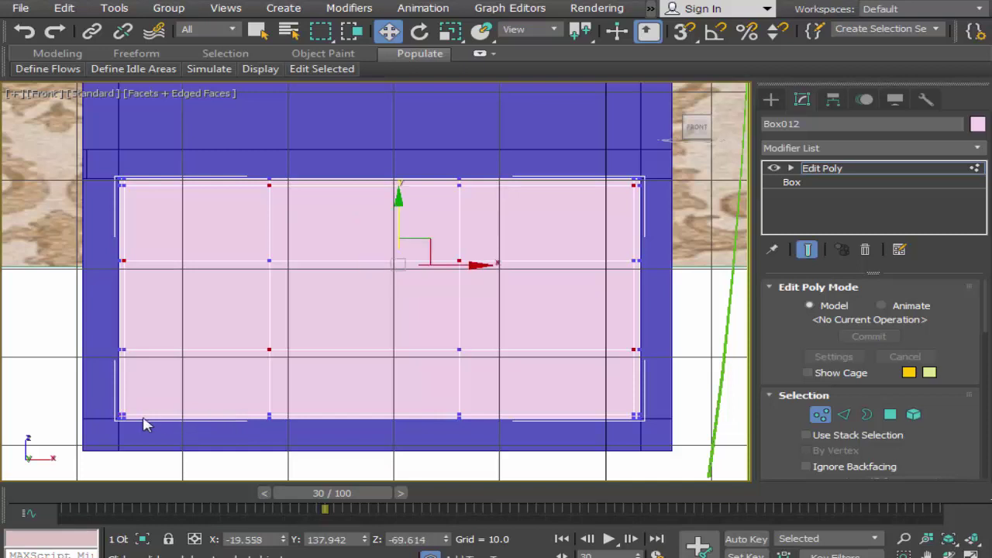
left_click(123, 414, "ctrl")
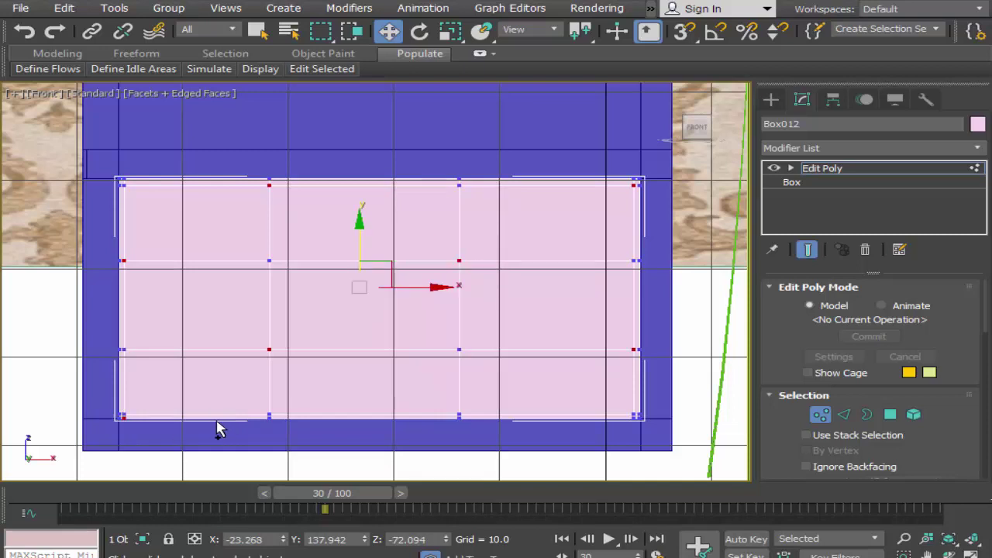
key("ctrl+z")
scroll(155, 438, "up", 3)
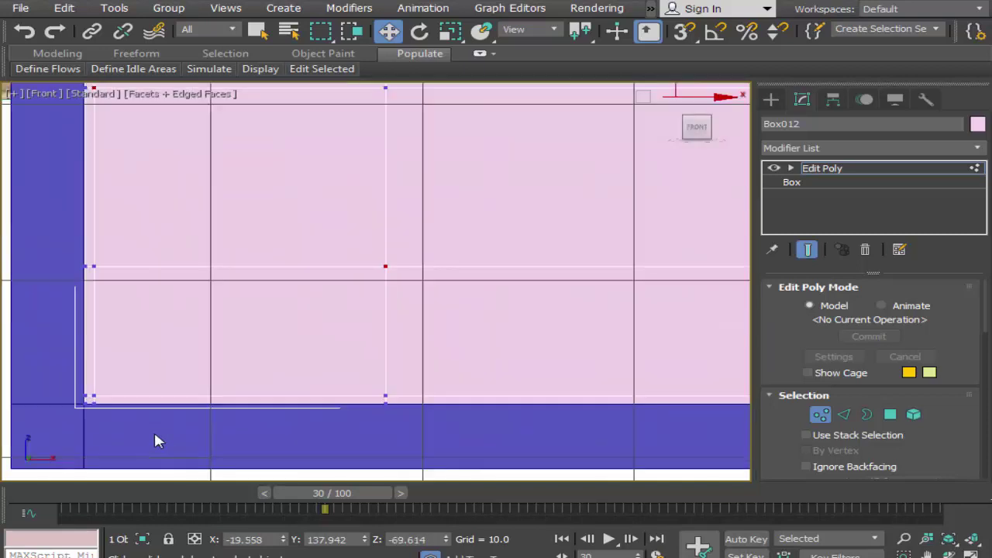
left_click(96, 396, "ctrl")
scroll(596, 388, "down", 3)
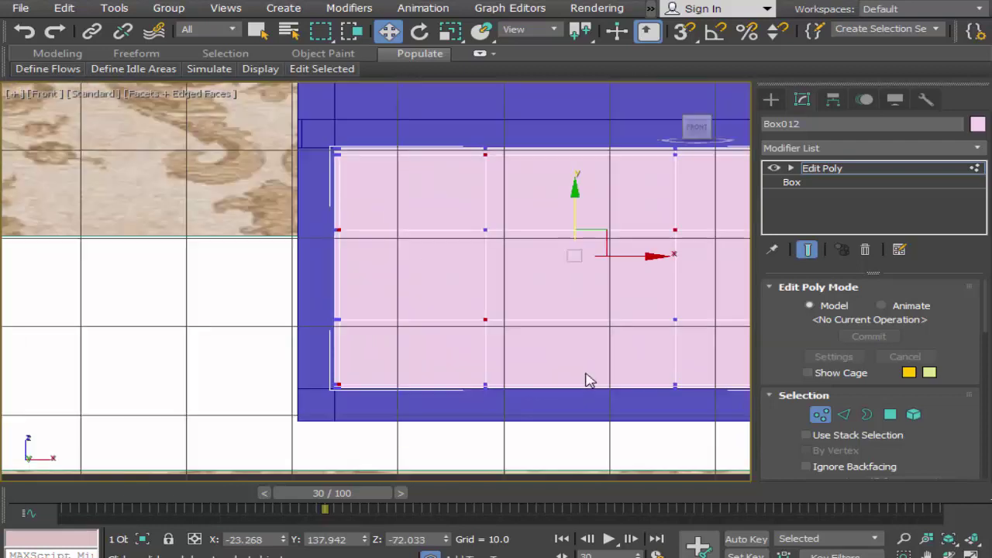
left_click(675, 385, "ctrl")
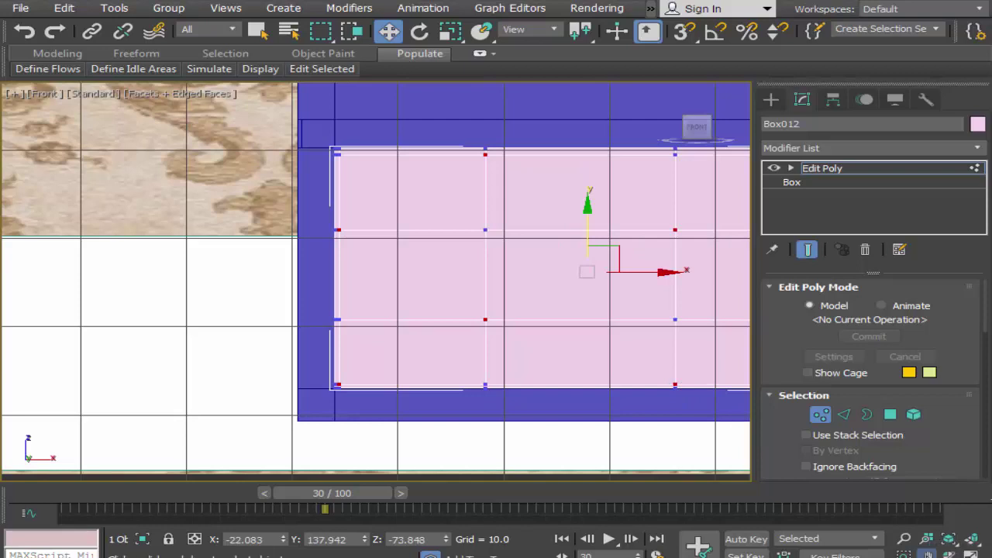
middle_click_drag(694, 429, 453, 423)
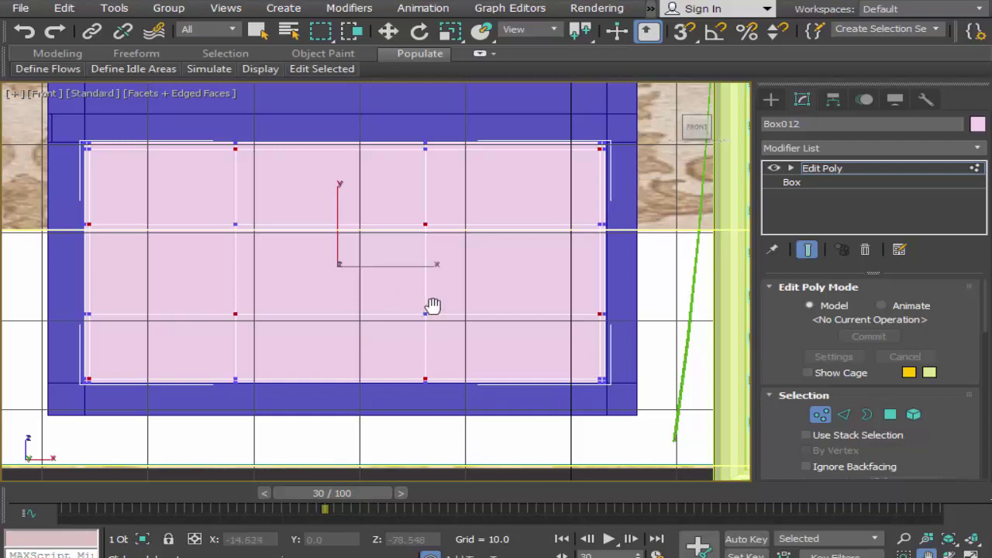
Use Connect from the quad menu to join the eight vertices with diagonal diamond edges
key("w")
right_click(424, 223)
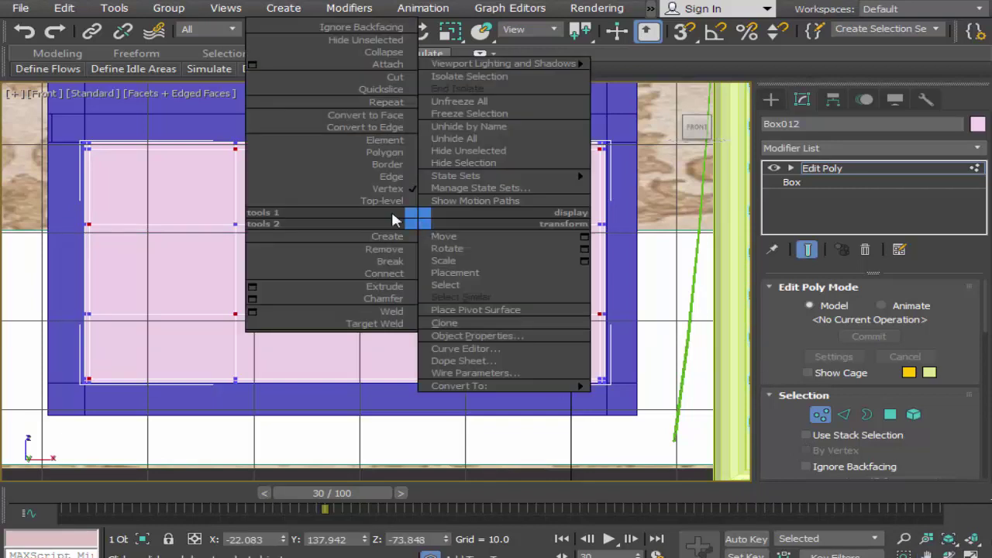
left_click(393, 275)
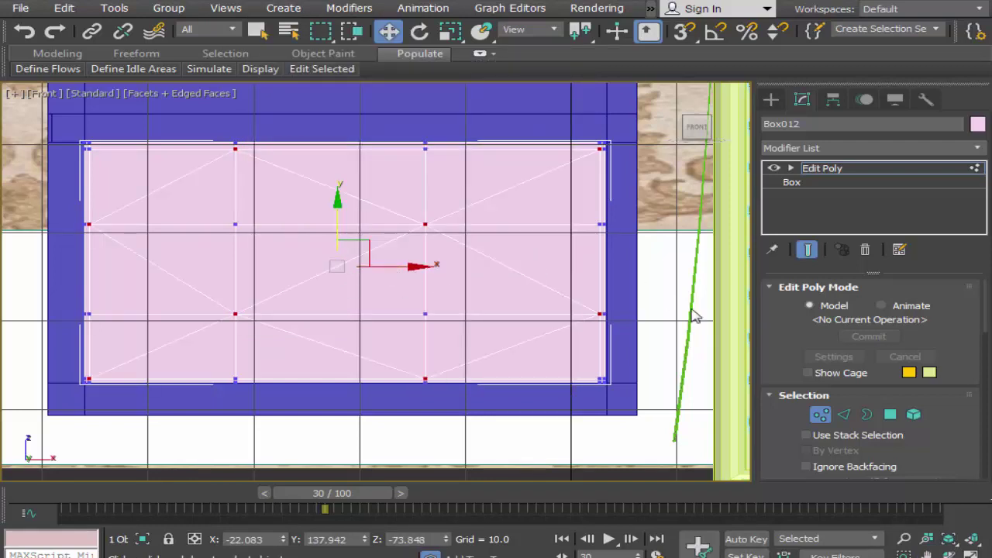
scroll(772, 459, "down", 5)
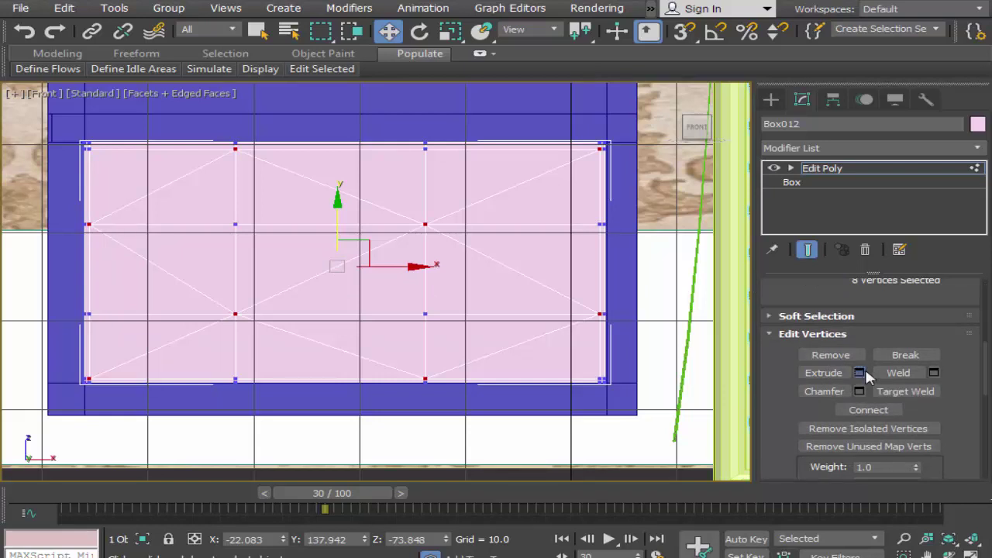
Extrude the eight diamond-point vertices with width 0.758 and height about -0.663
left_click(860, 373)
key("alt+w")
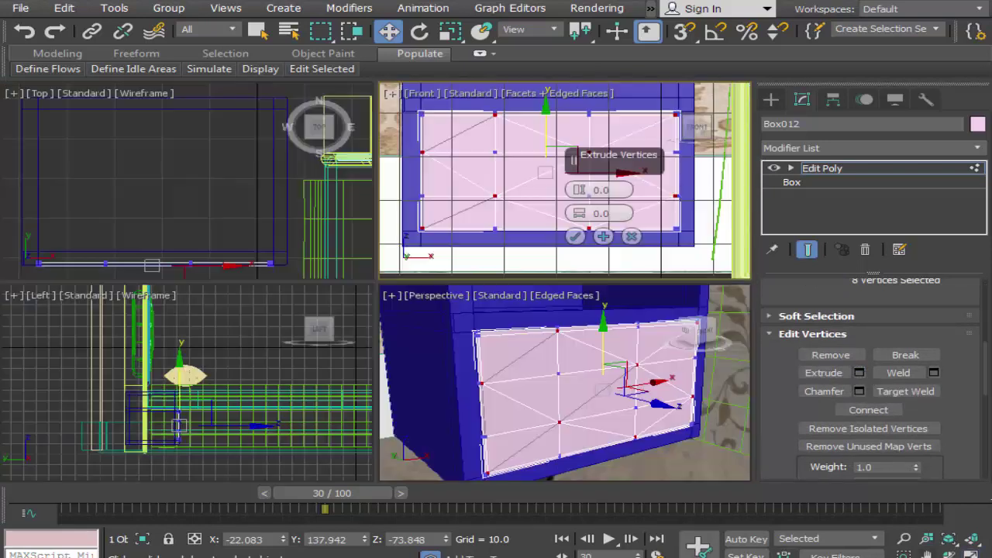
middle_click(632, 463)
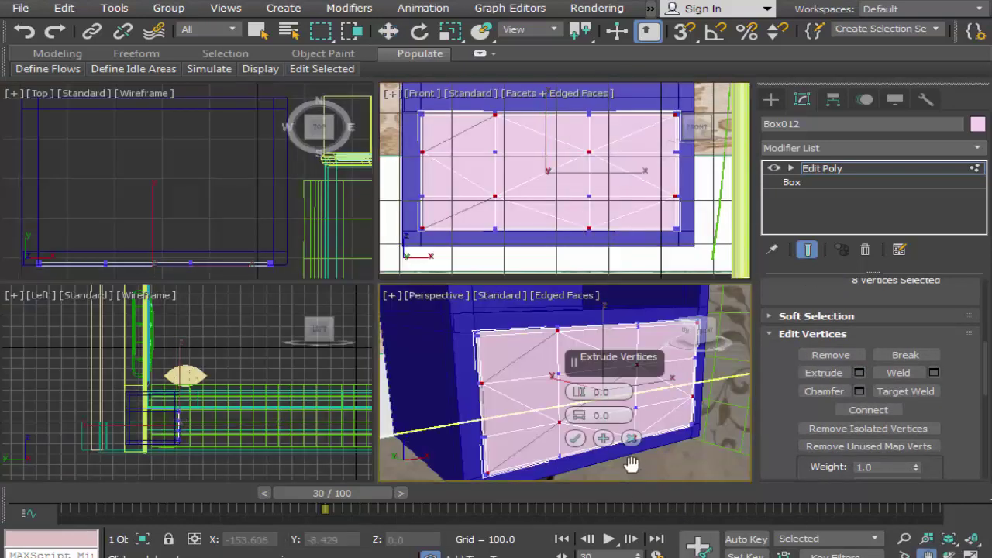
middle_click(211, 406)
scroll(219, 405, "up", 5)
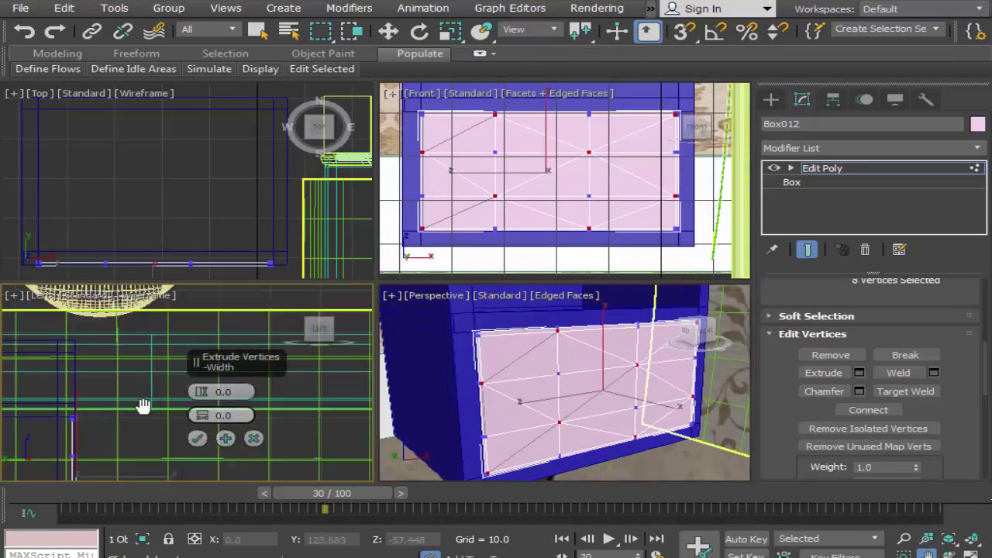
scroll(197, 414, "up", 3)
scroll(190, 422, "up", 2)
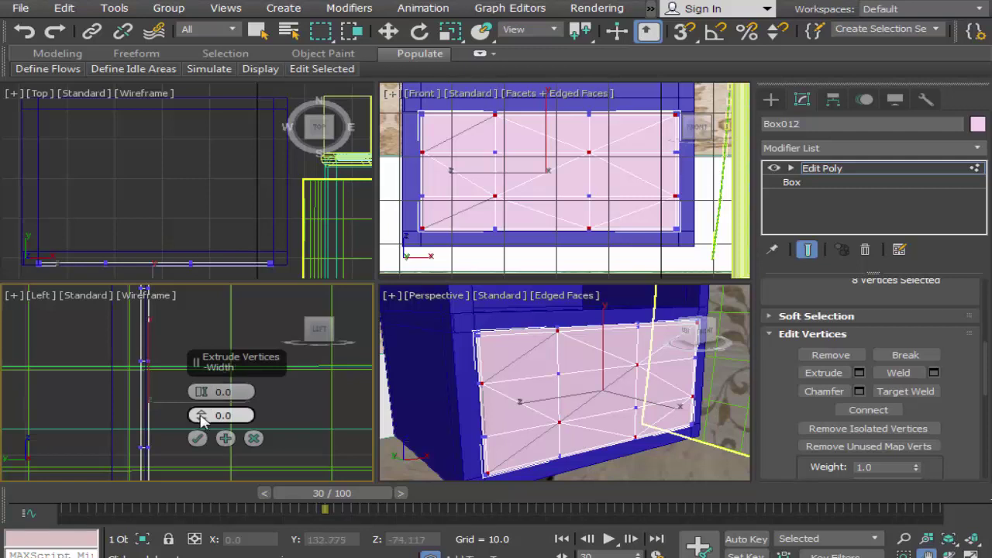
left_click_drag(203, 415, 220, 411)
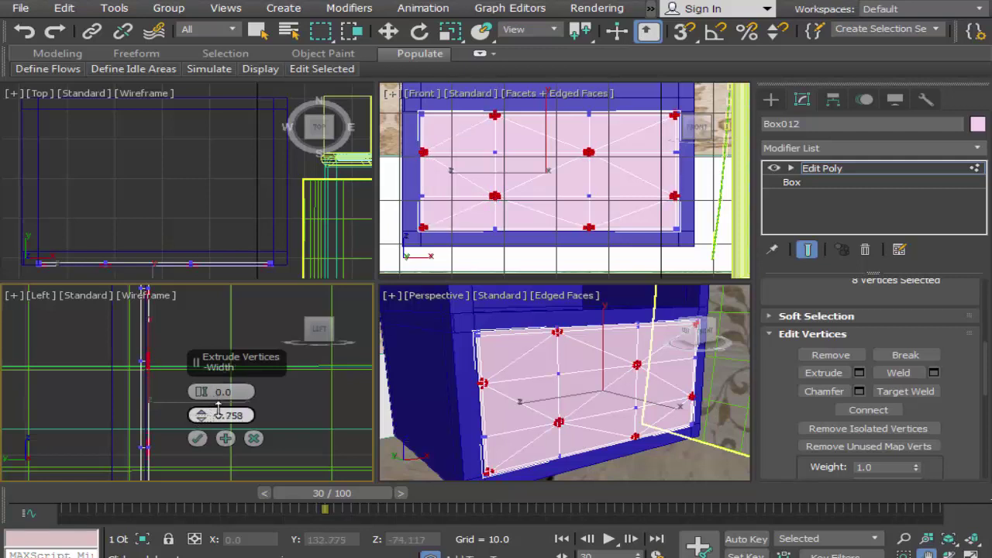
mouse_move(201, 392)
left_mouse_down()
mouse_move(205, 413)
mouse_move(206, 403)
left_mouse_up()
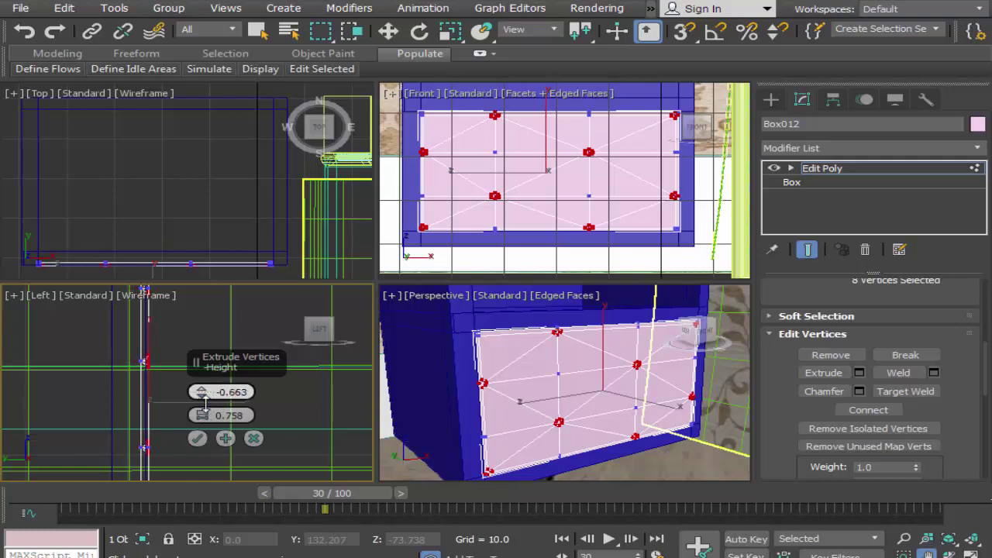
left_click(198, 437)
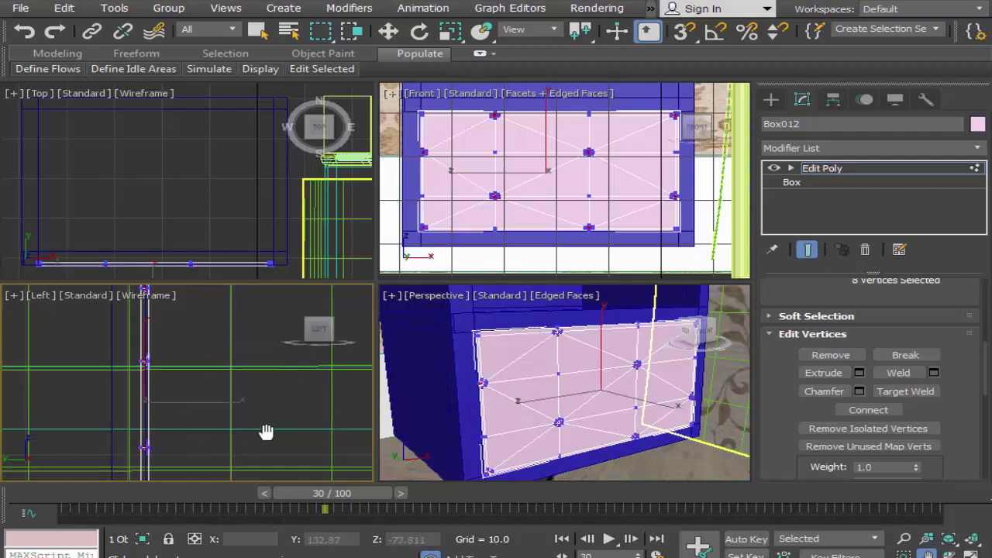
left_click(617, 453)
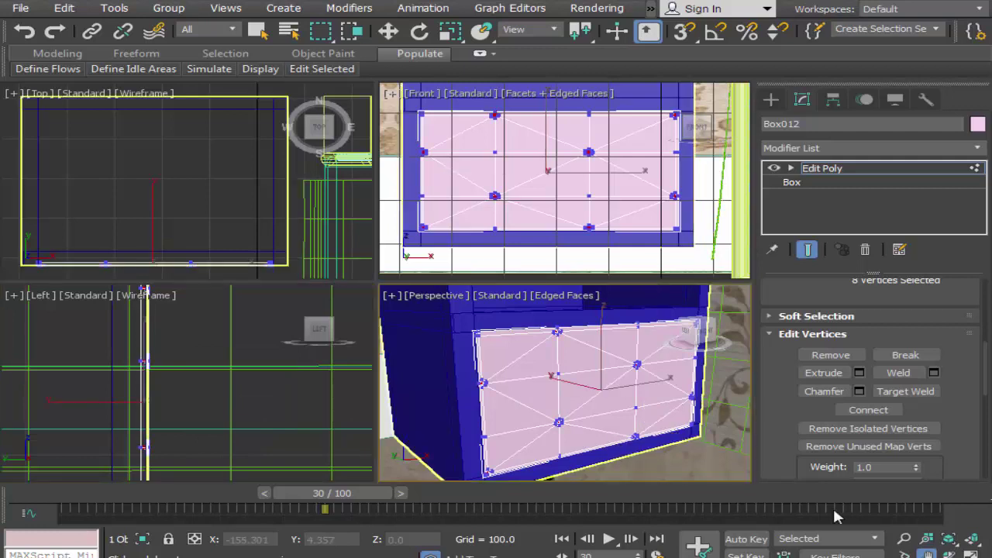
Maximize the Perspective view and switch Box012 to Edge sub-object mode
left_click(975, 554)
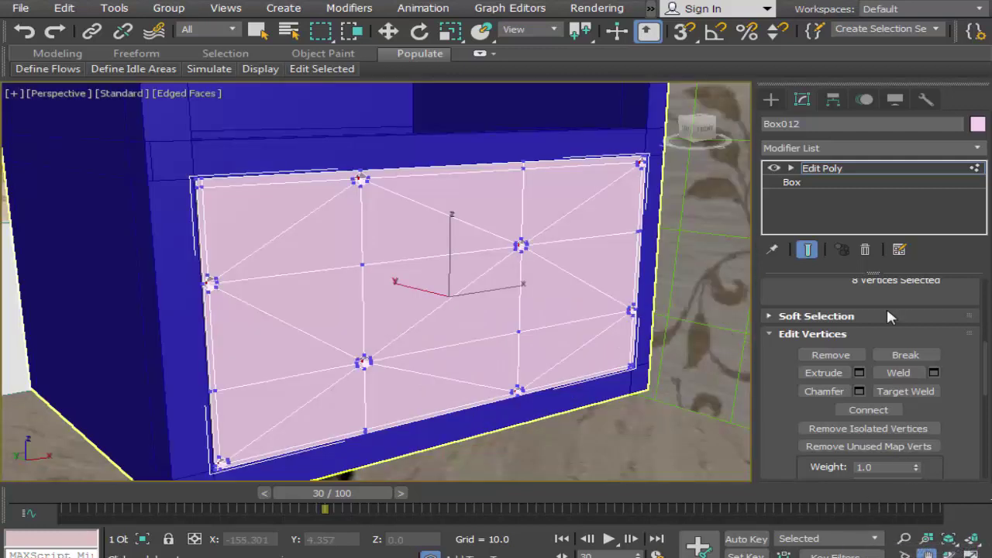
left_click_drag(808, 355, 775, 462)
scroll(772, 365, "up", 2)
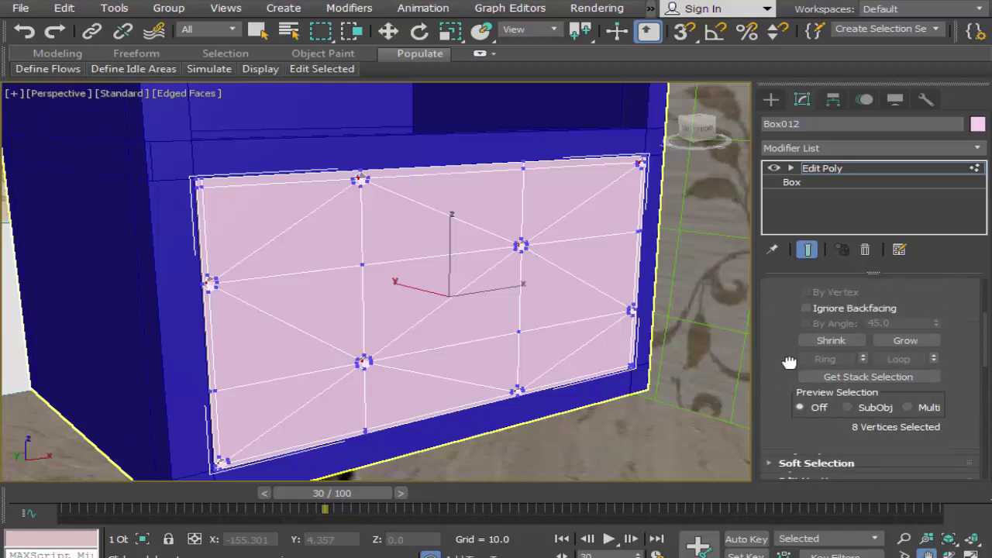
scroll(784, 360, "up", 3)
left_click(845, 371)
key("w")
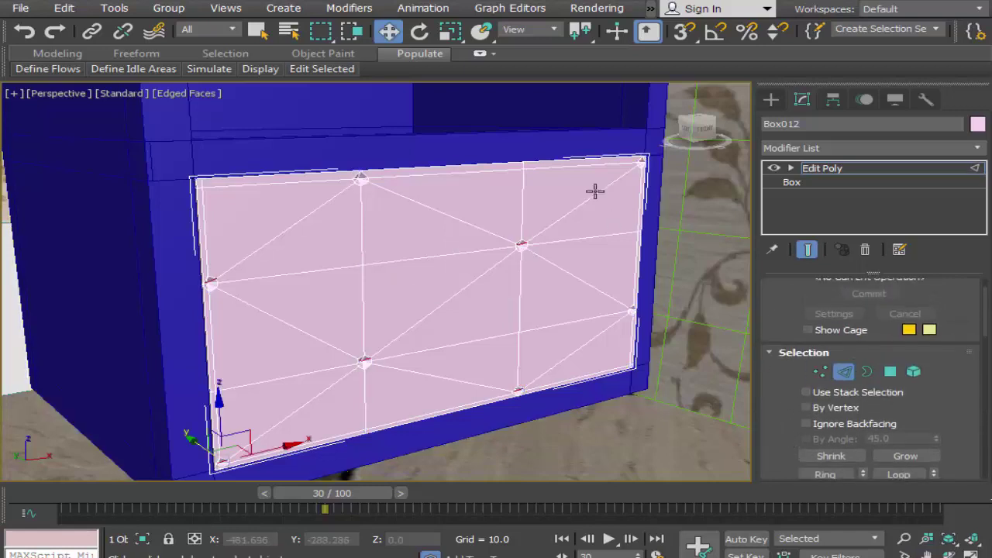
Ctrl-select the nine diagonal edges that outline the diamond pattern
left_click(594, 193)
left_click(494, 263, "ctrl")
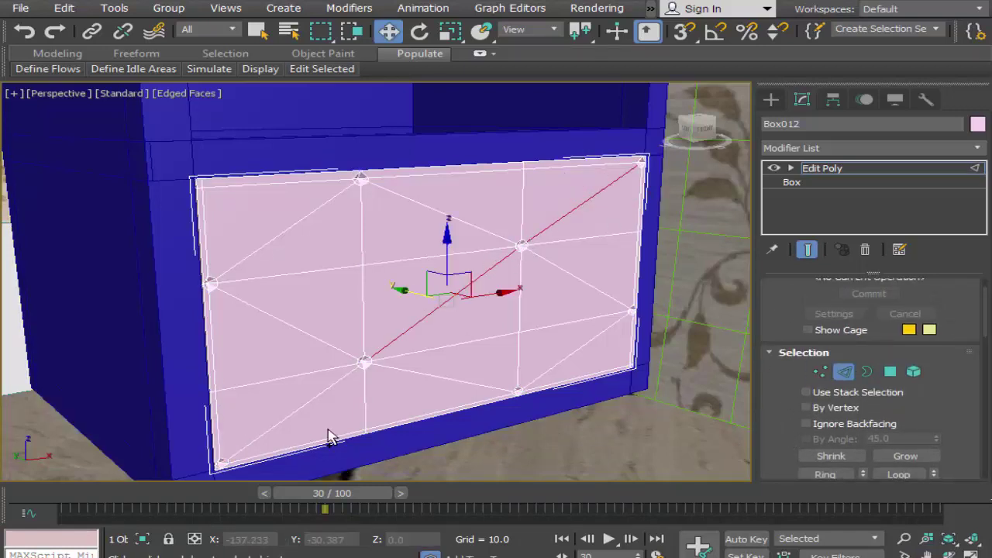
left_click(313, 394, "ctrl")
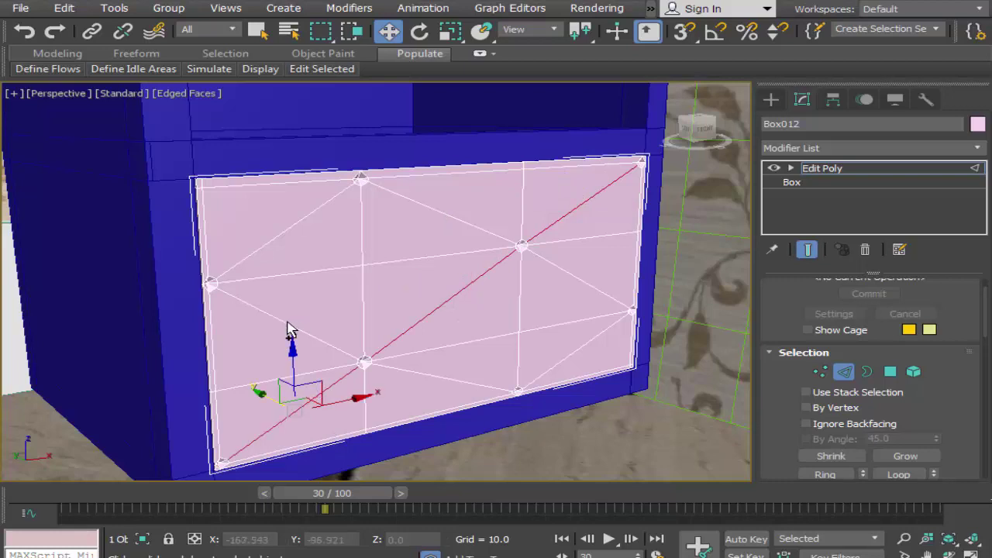
left_click(290, 324, "ctrl")
left_click(298, 222, "ctrl")
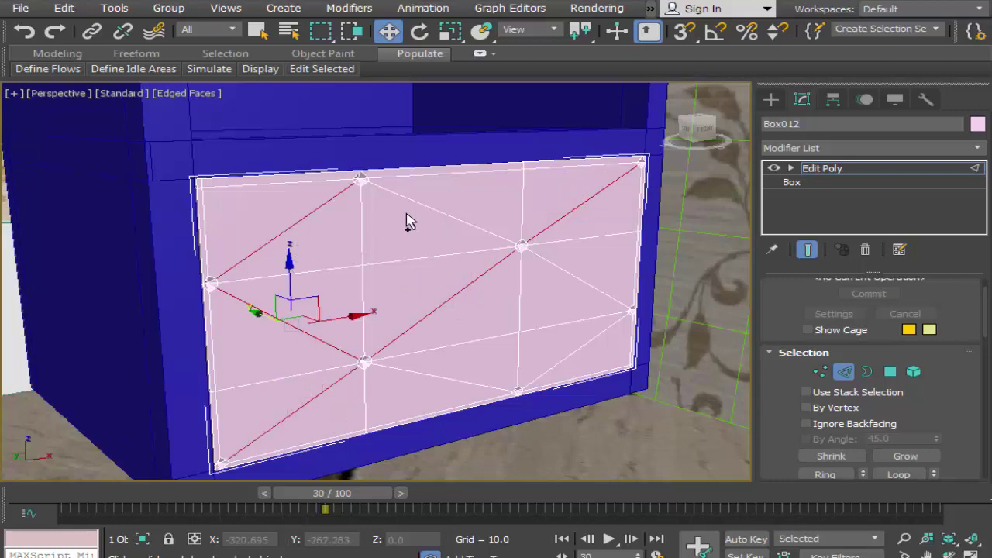
left_click(447, 215, "ctrl")
left_click(593, 290, "ctrl")
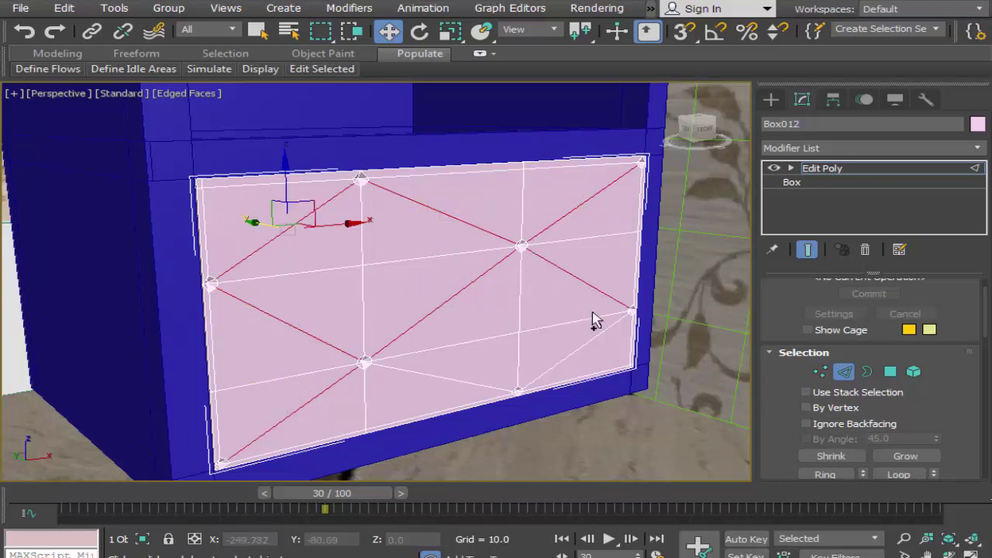
left_click(589, 341, "ctrl")
left_click(475, 385, "ctrl")
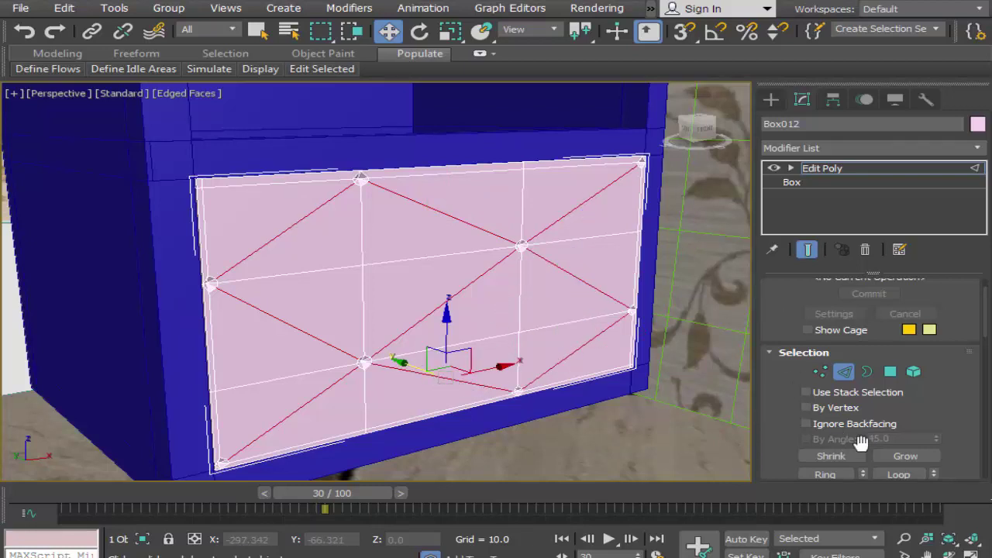
Set the diamond edges' Extrude Edges width to 0.05 and reset the height to zero
left_click_drag(808, 460, 821, 195)
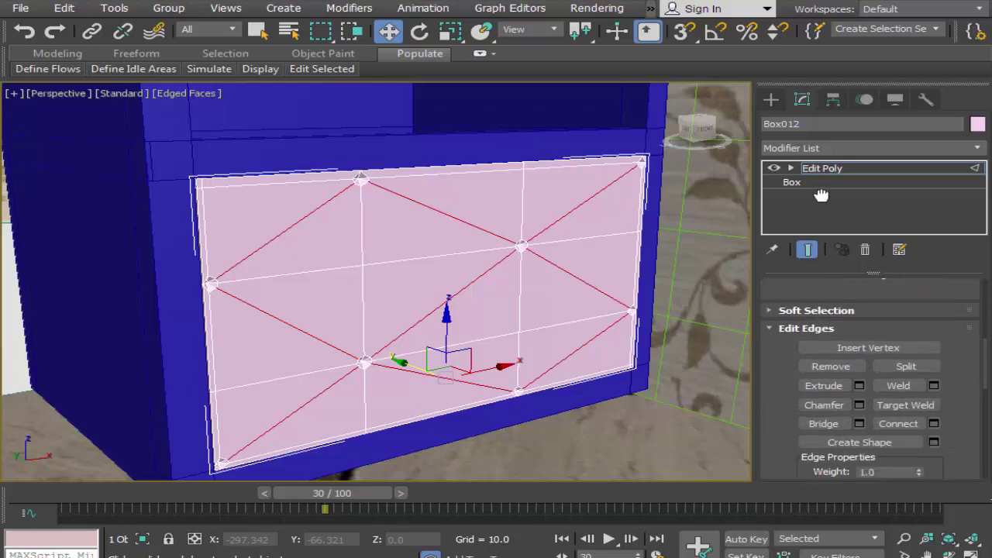
left_click(858, 385)
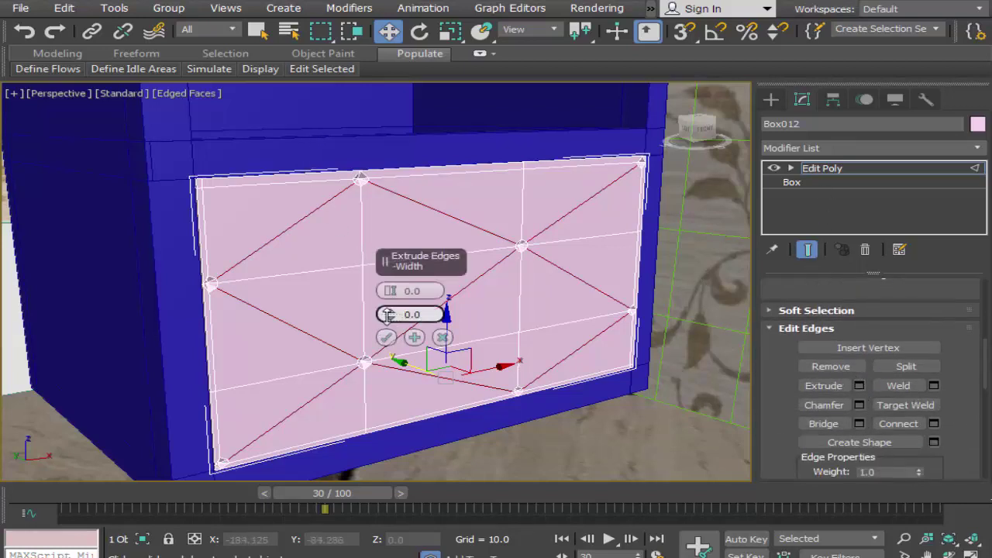
left_click_drag(390, 328, 393, 314)
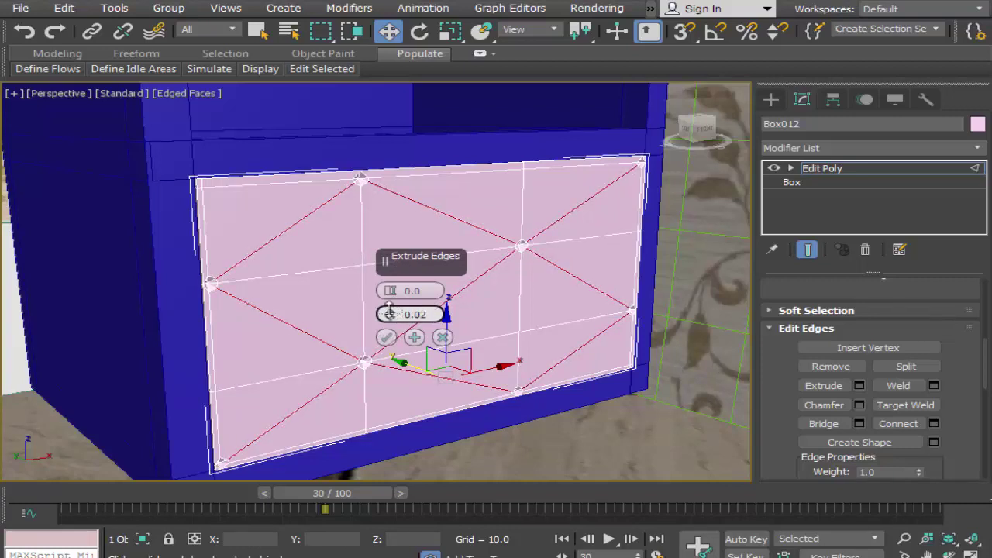
left_click_drag(389, 310, 392, 296)
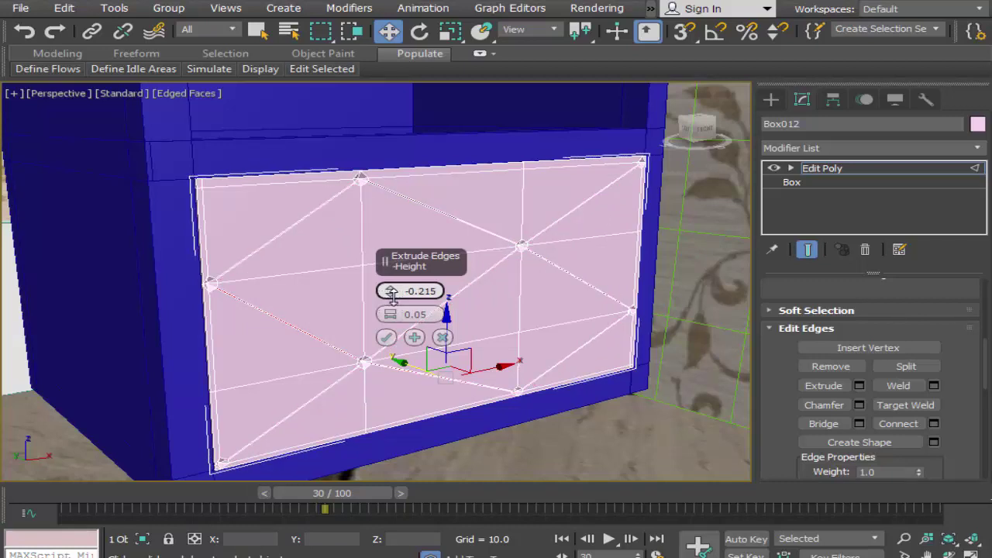
right_click(391, 293)
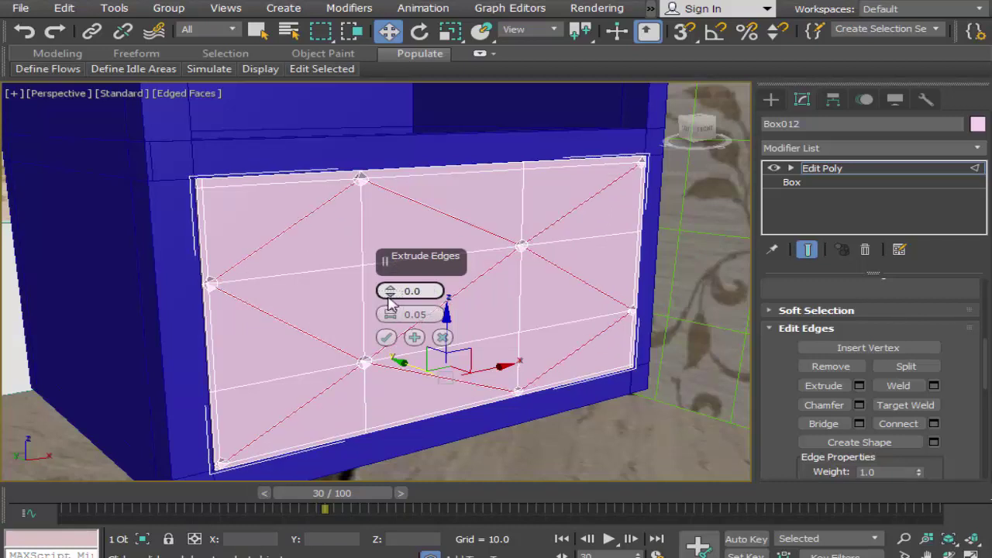
left_click_drag(389, 298, 389, 300)
Lower the edge extrusion height to about -0.105 and apply it
key("alt+w")
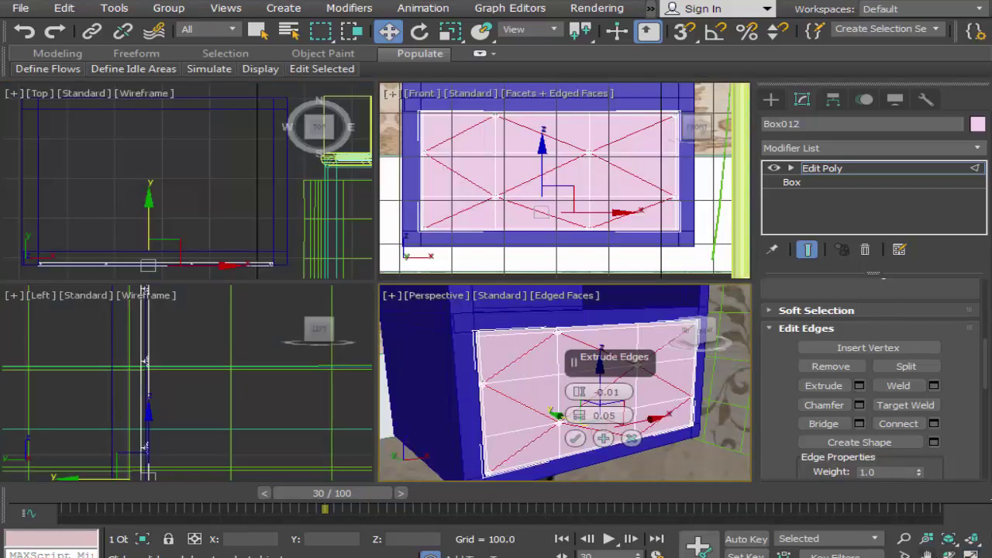
mouse_move(245, 449)
middle_mouse_down()
mouse_move(200, 437)
mouse_move(330, 413)
mouse_move(290, 434)
middle_mouse_up()
scroll(168, 434, "up", 3)
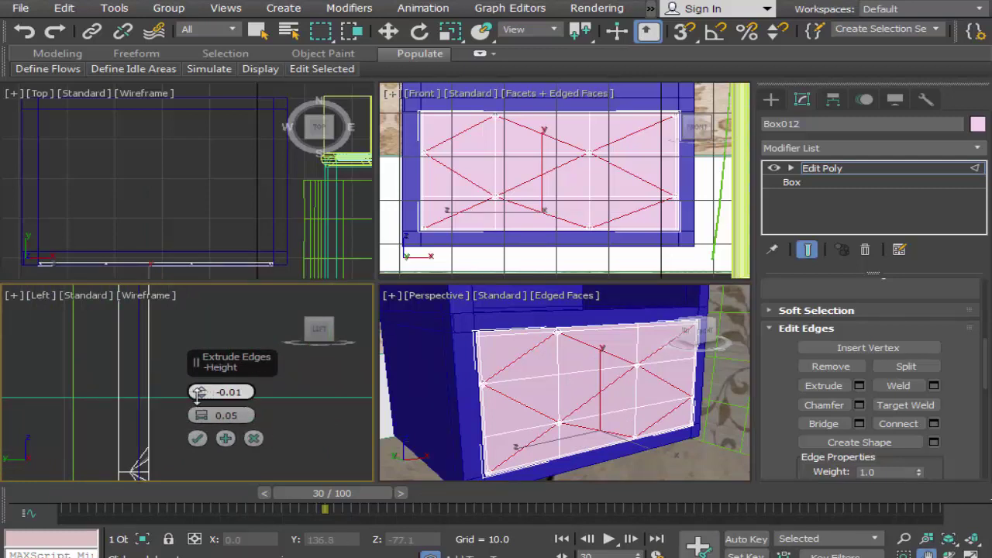
left_click_drag(199, 391, 198, 395)
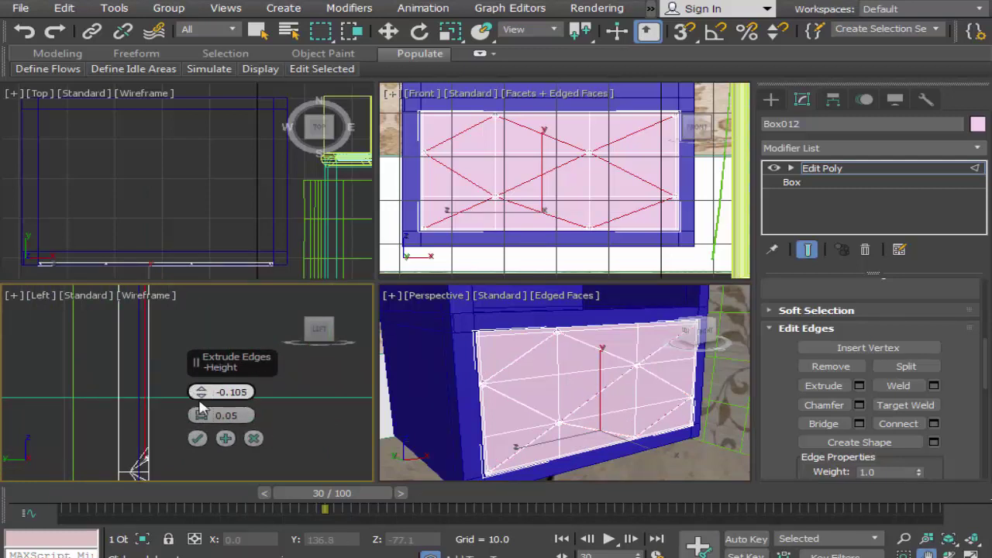
left_click(197, 439)
middle_click(568, 431)
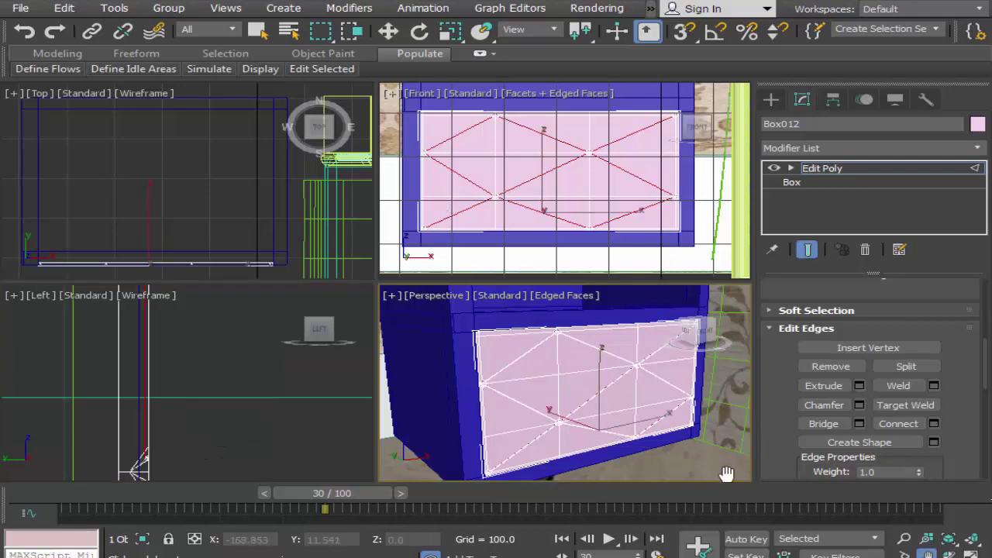
left_click(972, 553)
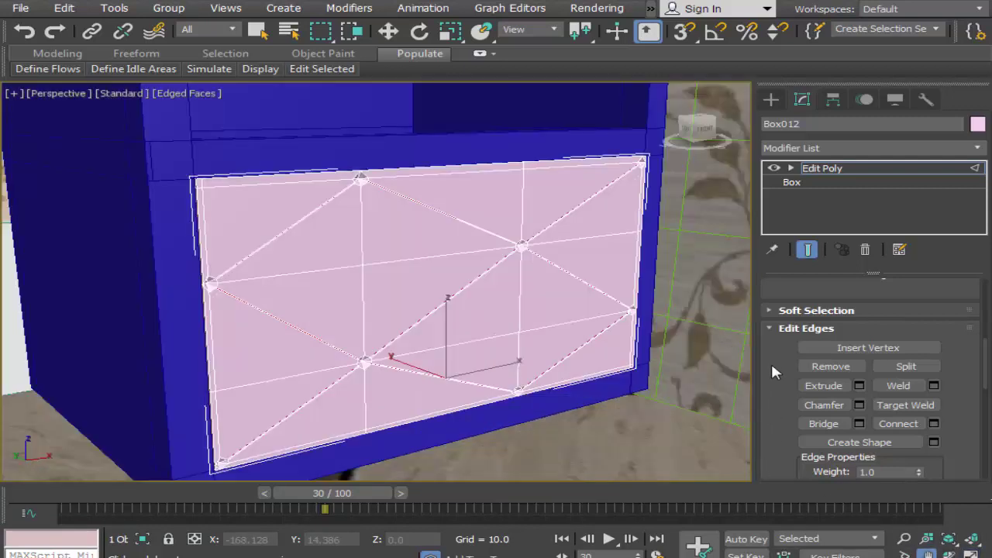
Add a MeshSmooth modifier with 2 iterations to the drawer front, then restore four viewports
left_click(966, 153)
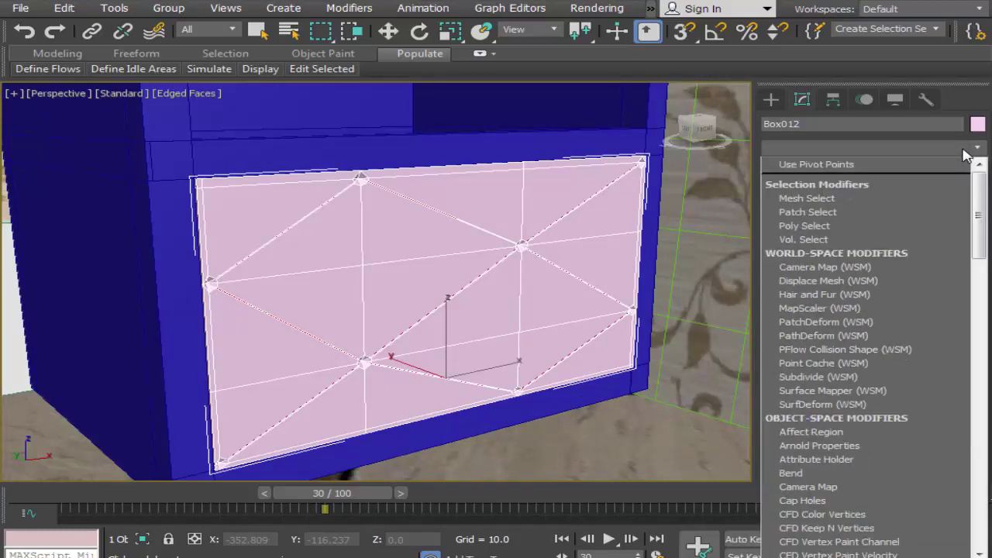
scroll(867, 469, "down", 8)
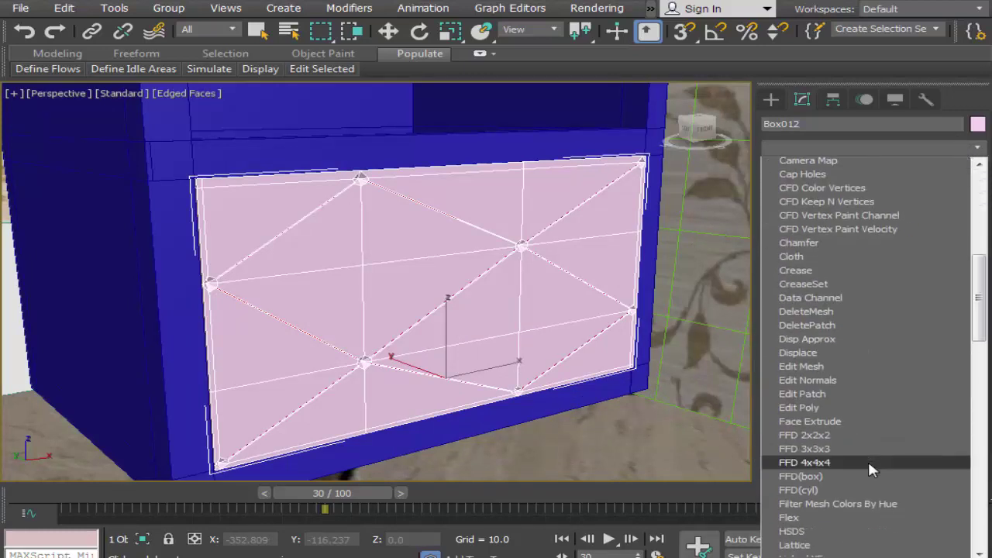
scroll(867, 466, "down", 5)
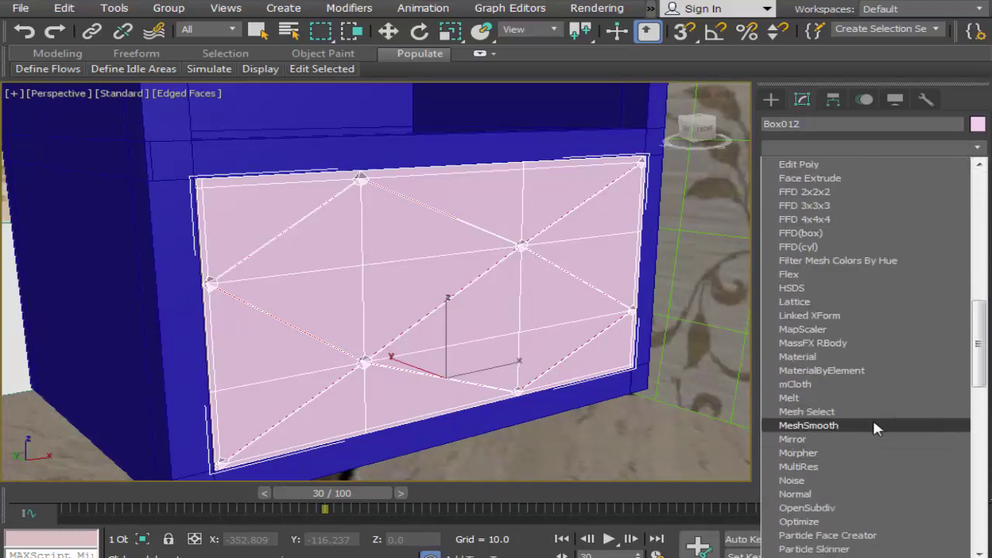
left_click(874, 424)
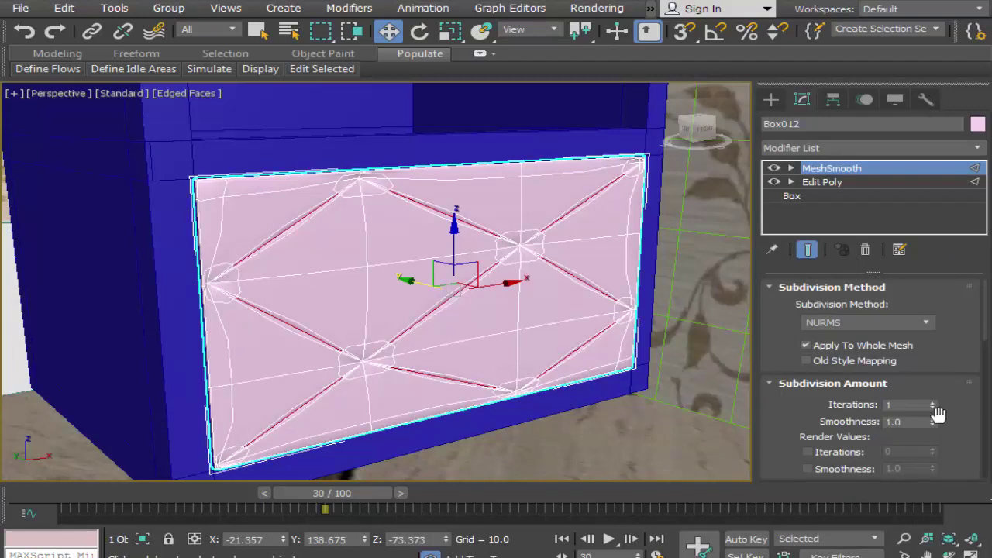
scroll(948, 369, "down", 1)
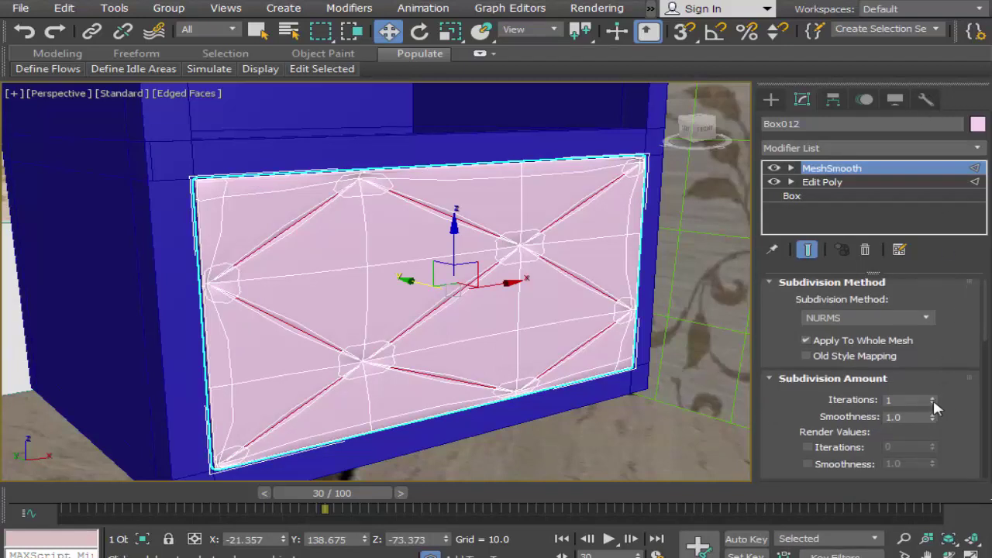
left_click(932, 397)
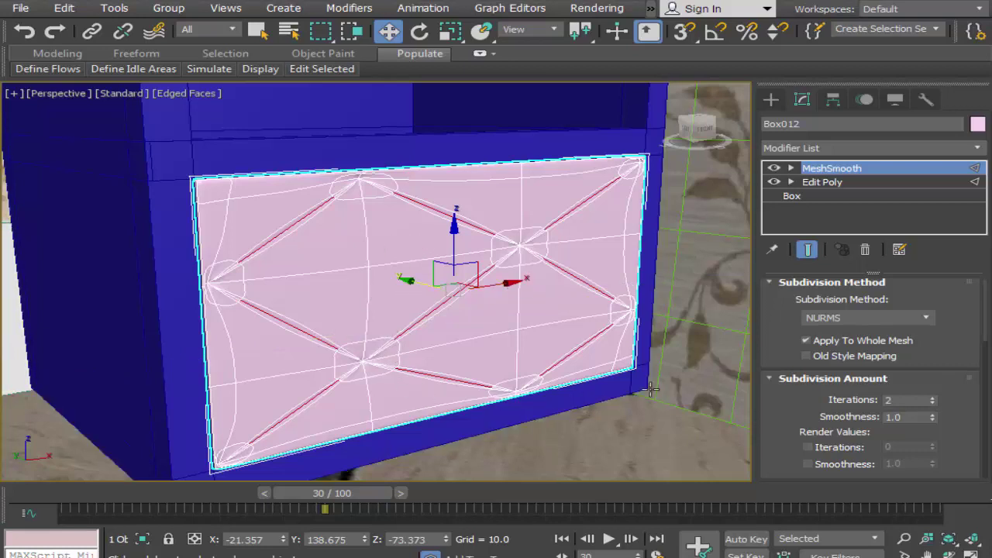
key("e")
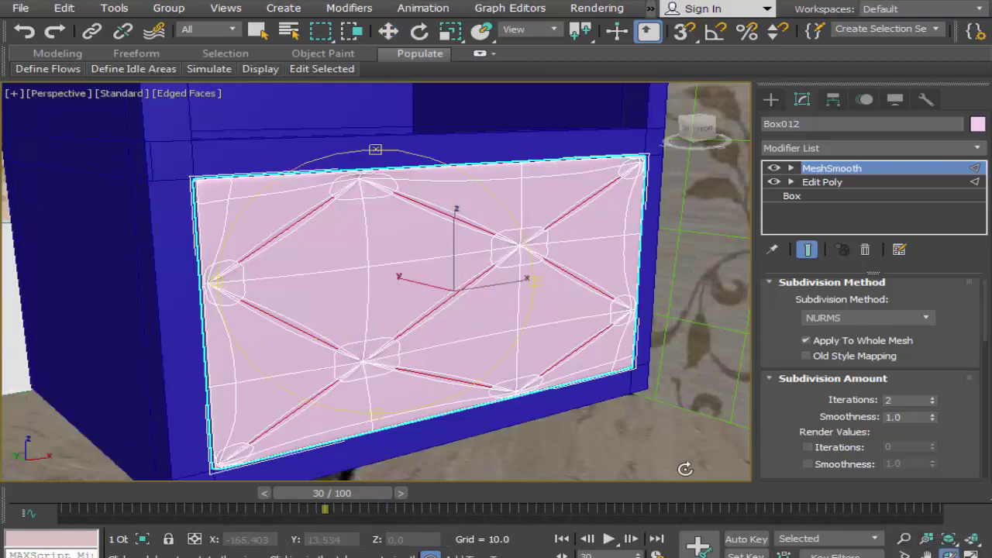
left_click(969, 553)
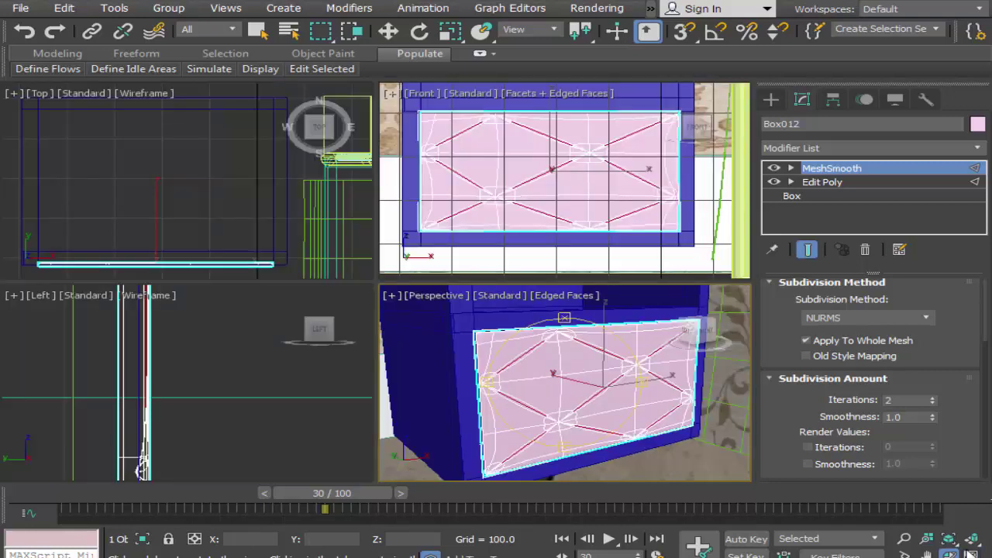
Maximize the Left view, frame the drawer front and scale the panel thicker
right_click(224, 424)
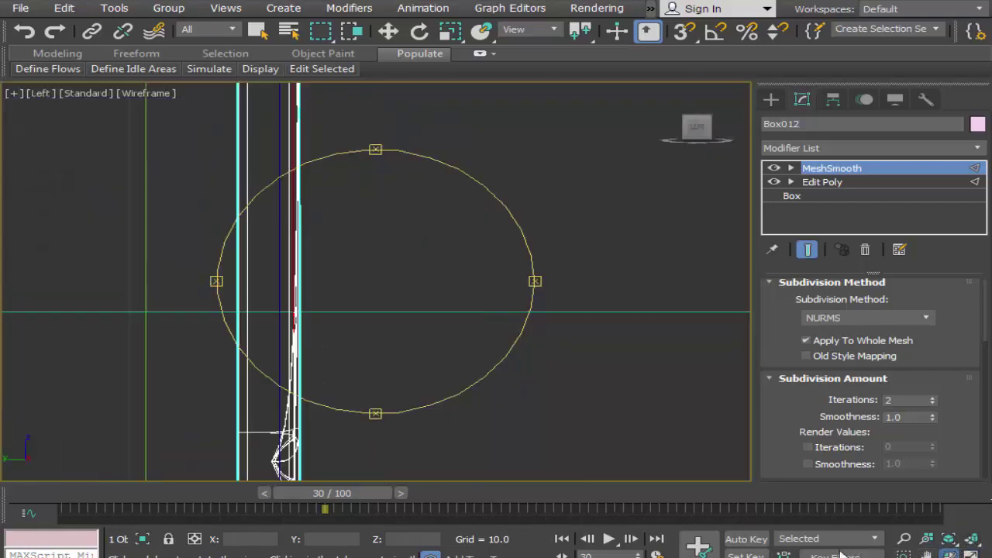
left_click(969, 553)
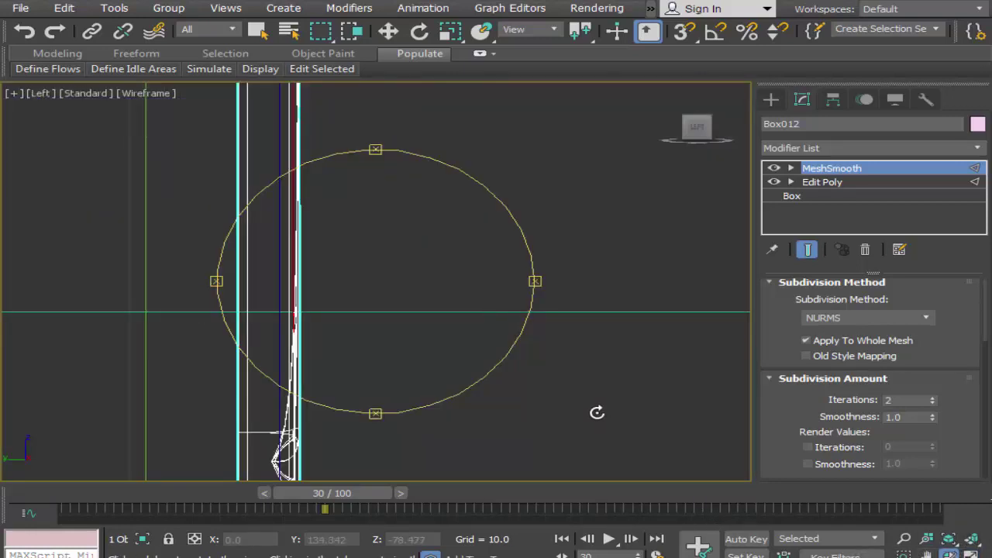
left_click_drag(596, 412, 596, 413)
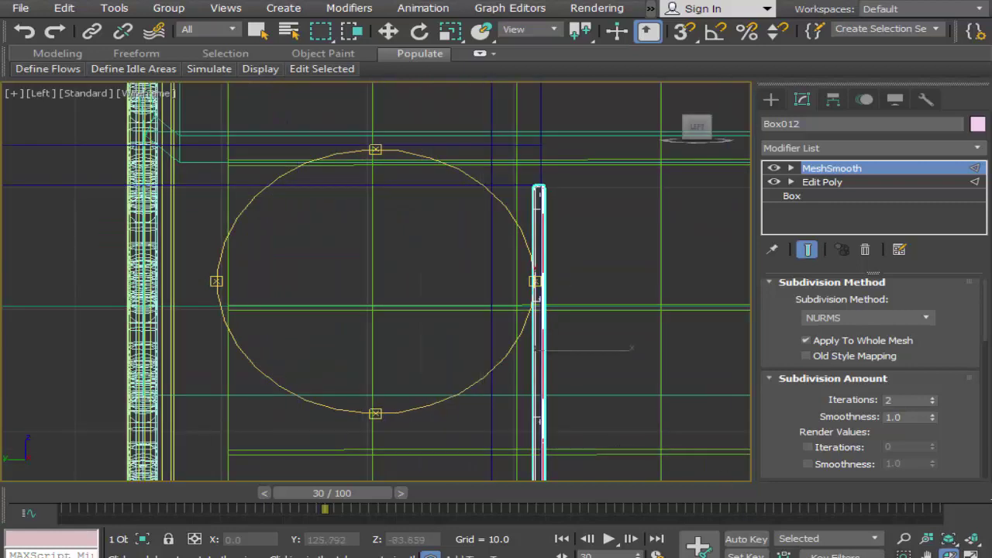
left_click_drag(332, 493, 704, 493)
left_click_drag(699, 454, 563, 363)
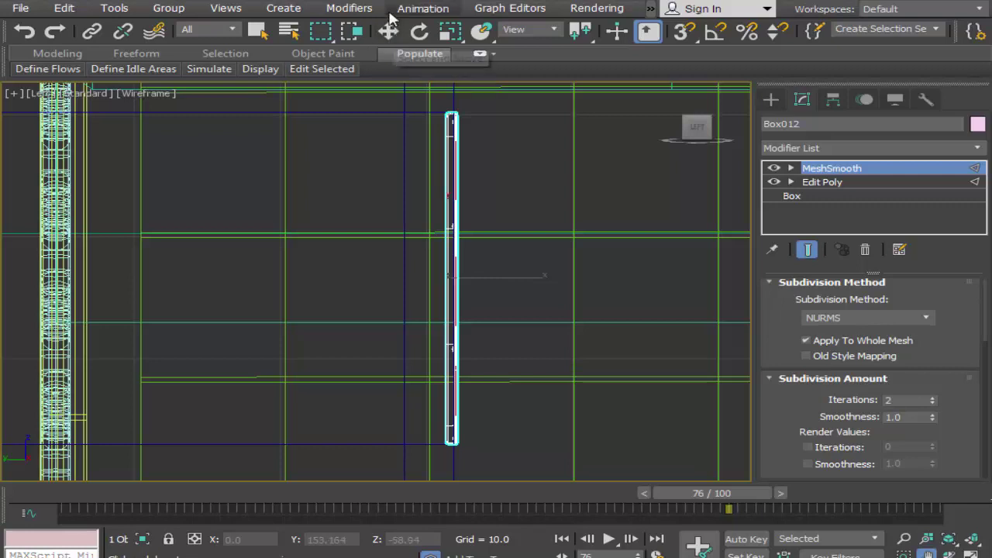
left_click(450, 31)
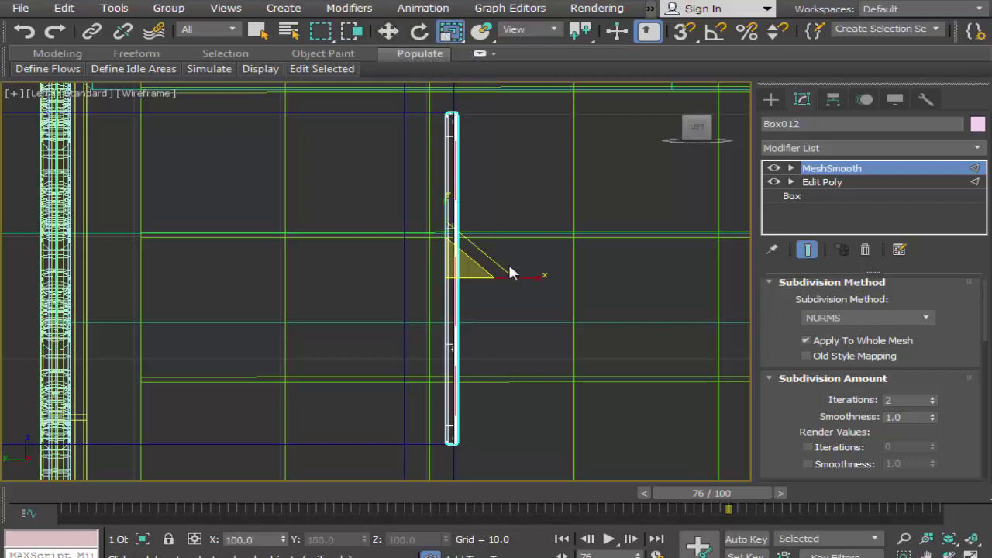
mouse_move(510, 273)
left_mouse_down()
mouse_move(533, 282)
mouse_move(711, 279)
left_mouse_up()
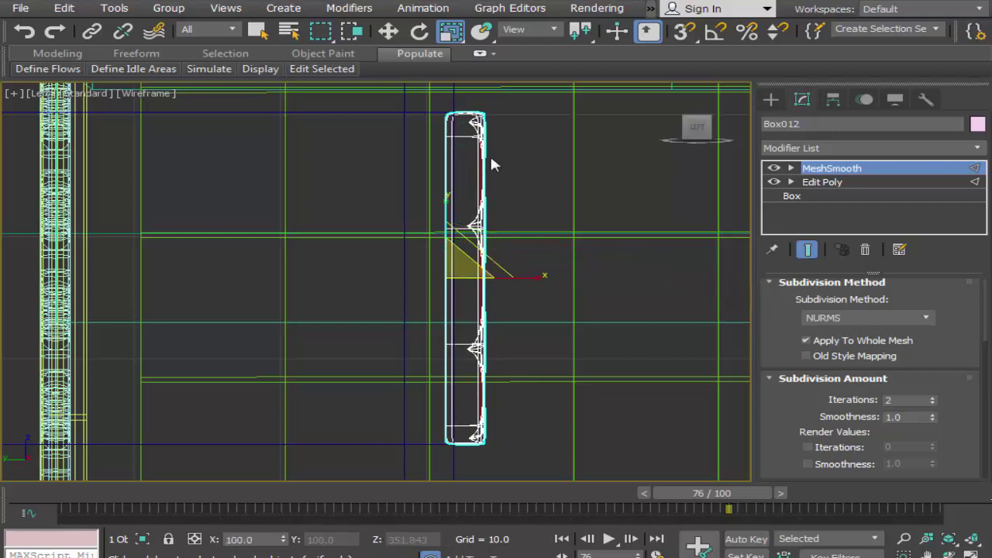
Shift the drawer front slightly along its depth and return to four viewports
left_click(388, 31)
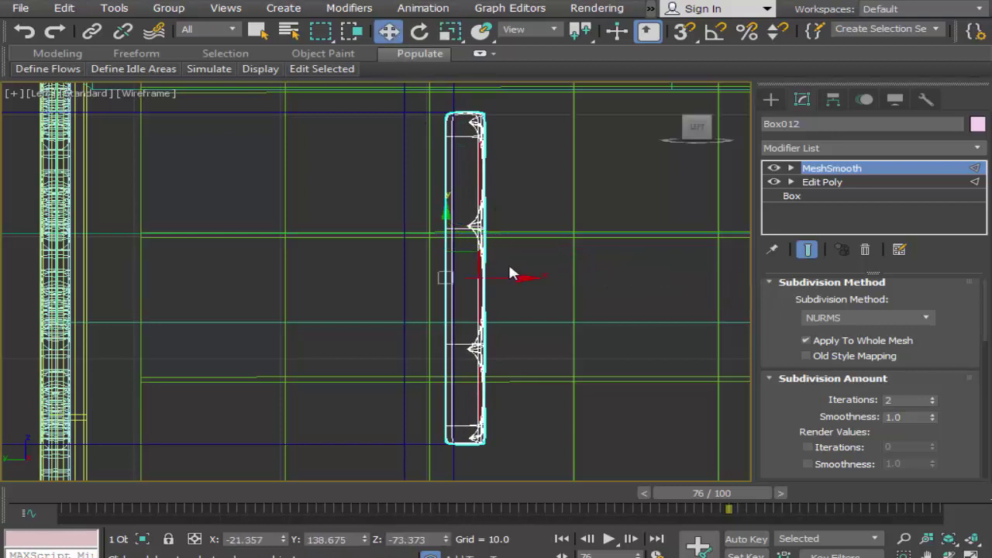
left_click_drag(518, 276, 496, 275)
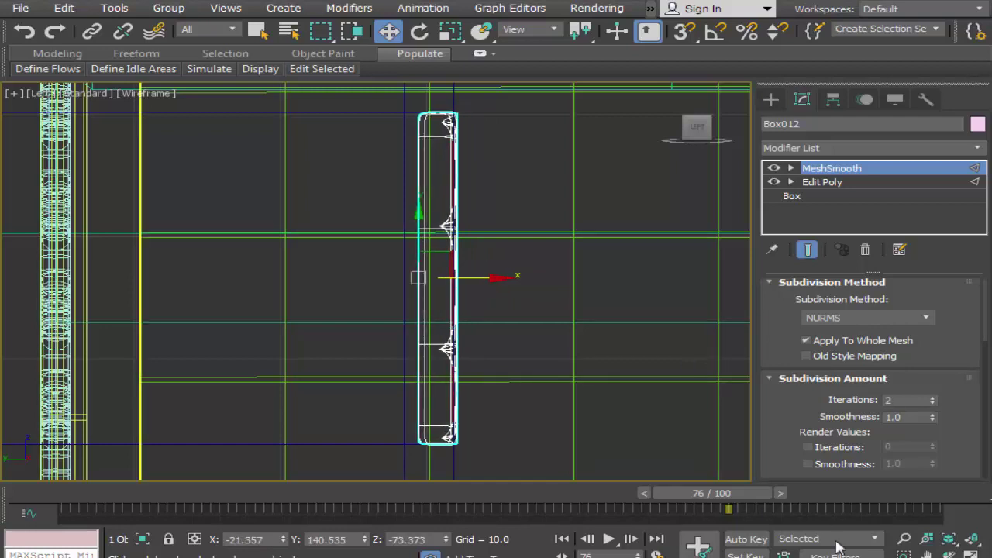
key("alt+w")
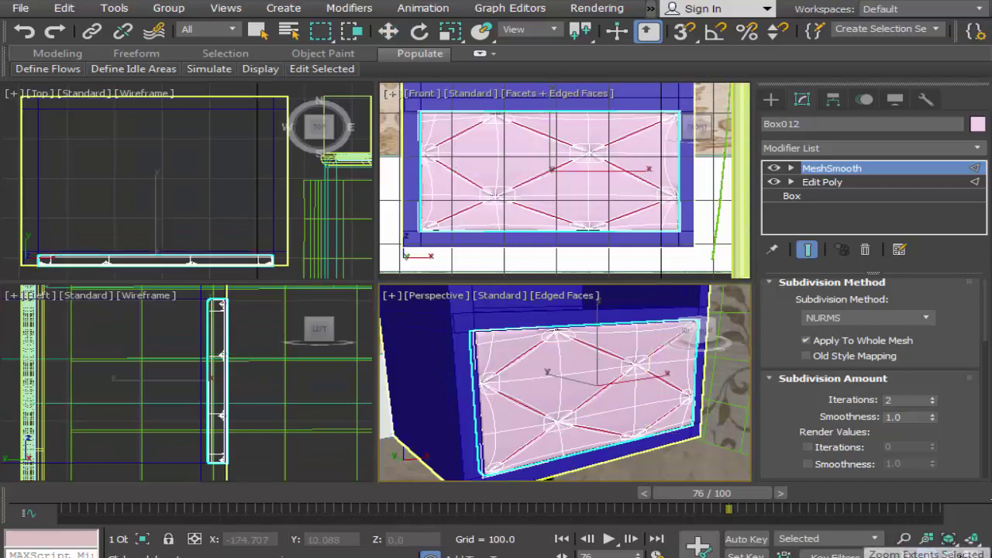
Maximize the Perspective view and frame the whole nightstand beside the bed
key("alt+w")
scroll(503, 385, "down", 5)
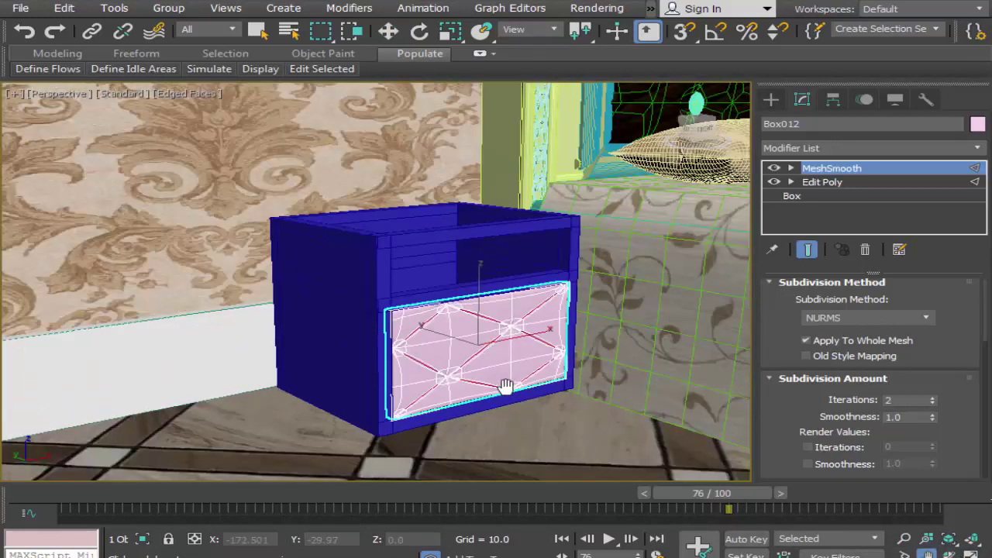
mouse_move(533, 337)
middle_mouse_down("alt")
mouse_move(354, 376)
mouse_move(380, 365)
mouse_move(368, 395)
middle_mouse_up("alt")
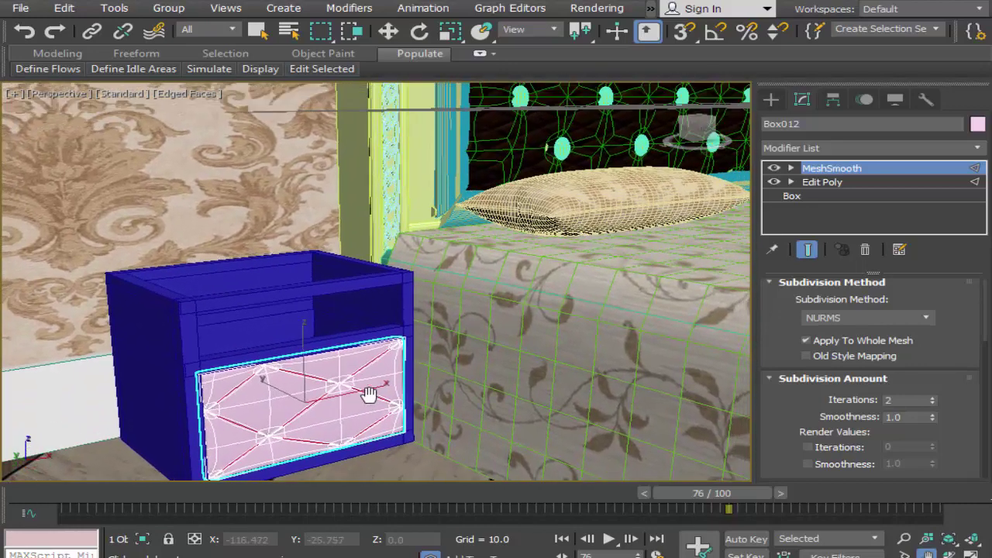
scroll(369, 395, "down", 3)
middle_click_drag(367, 336, 388, 365)
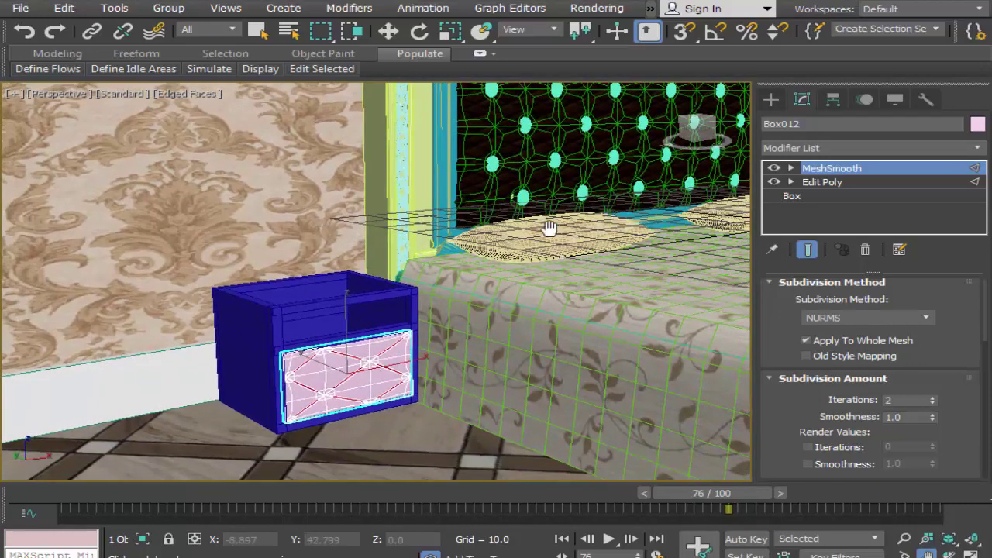
left_click(259, 31)
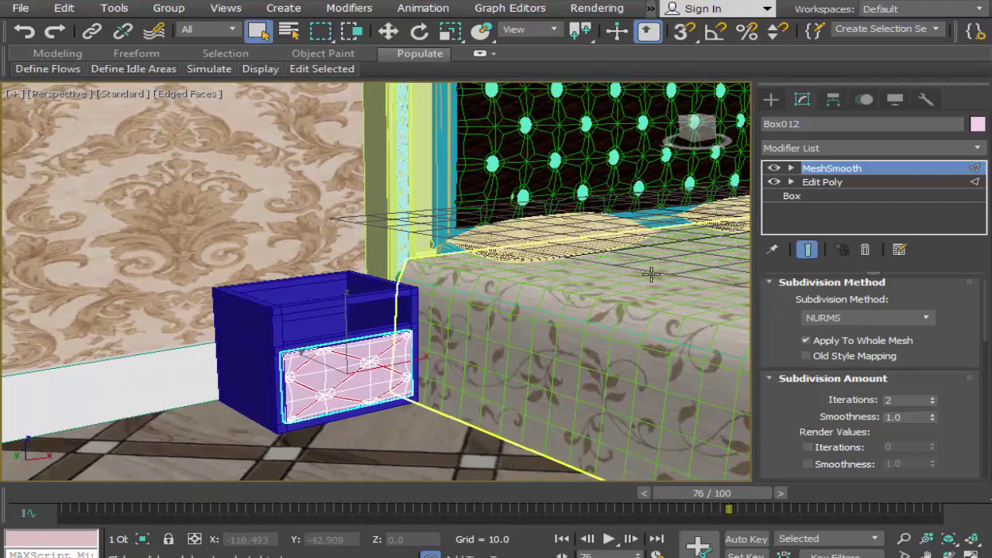
left_click_drag(862, 39, 473, 39)
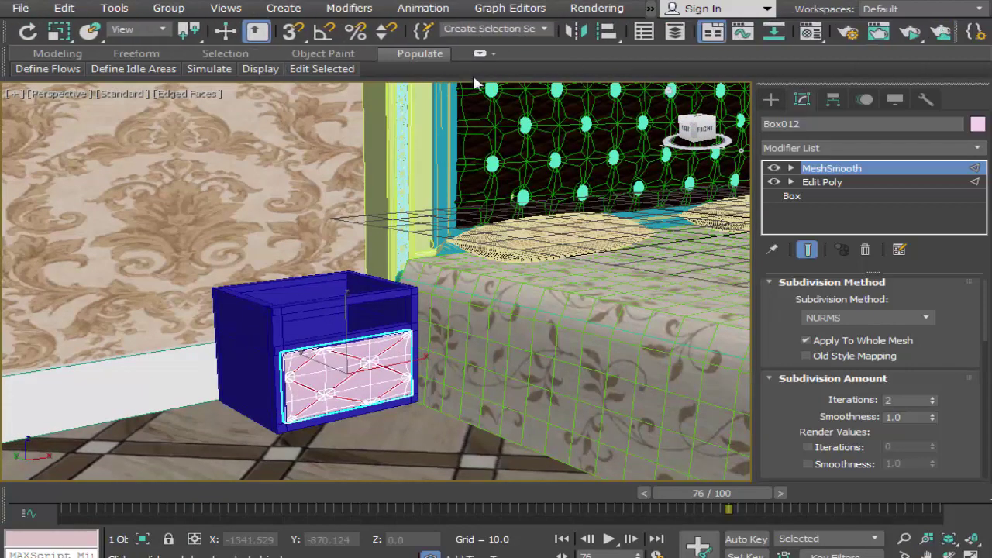
In an unused material slot, load the 15036 bitmap image as the Diffuse map
left_click(812, 31)
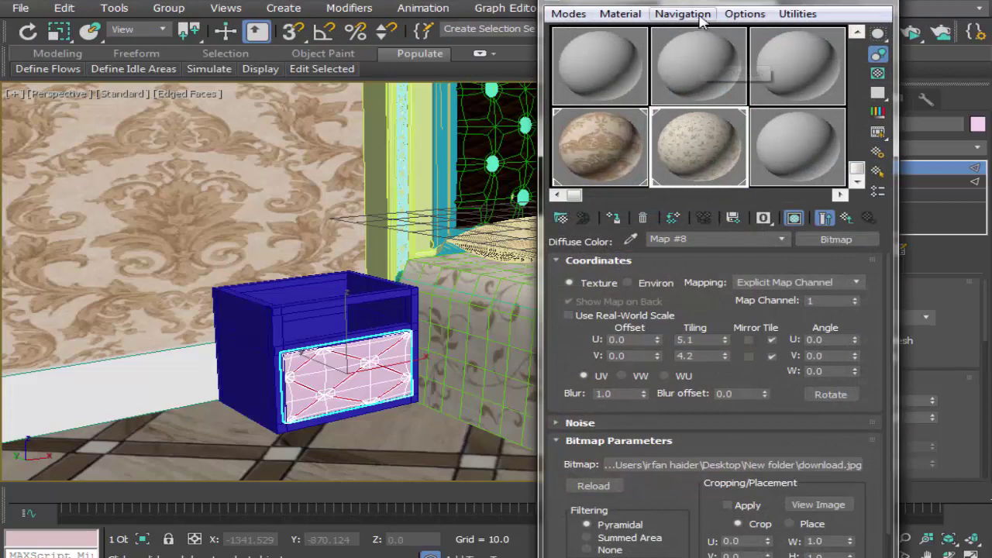
left_click(824, 218)
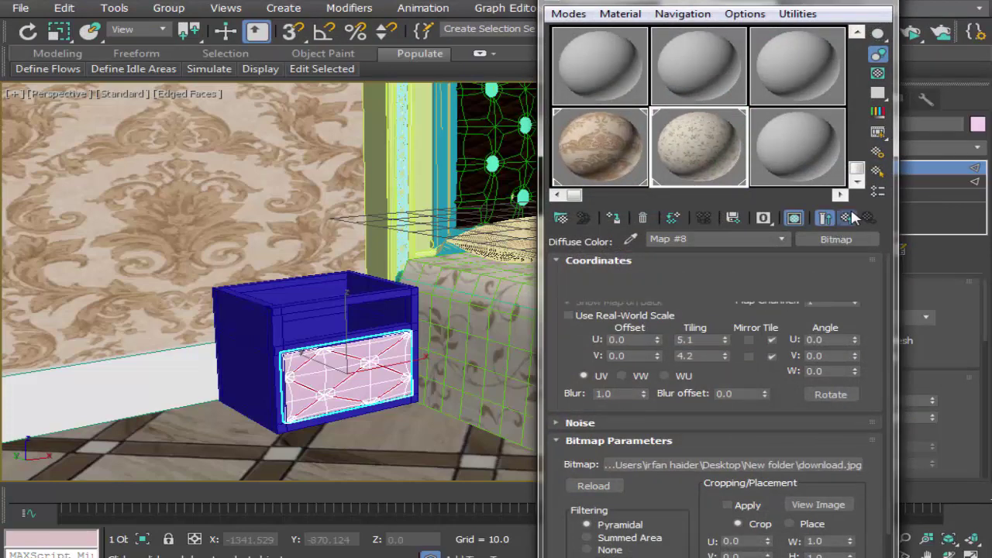
left_click(804, 147)
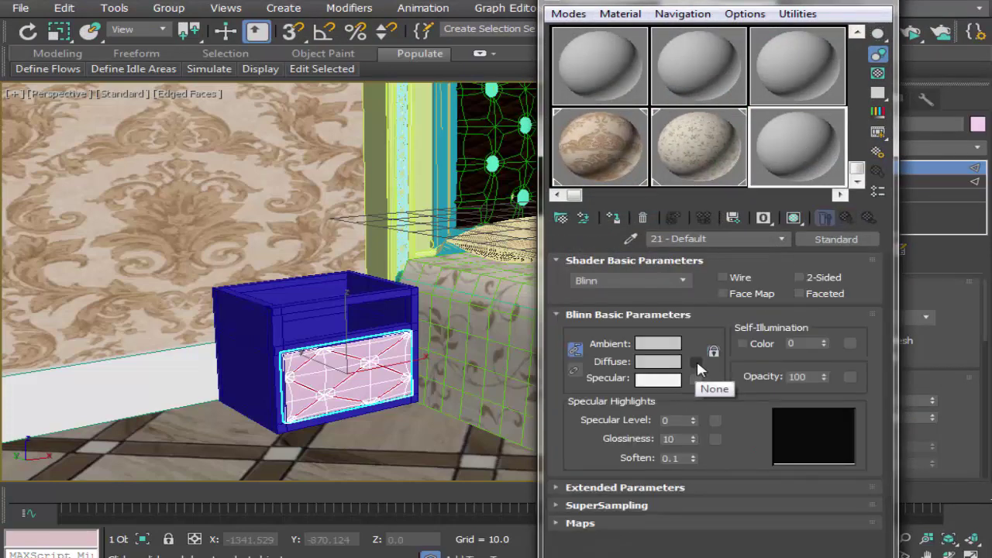
left_click(696, 362)
double_click(349, 99)
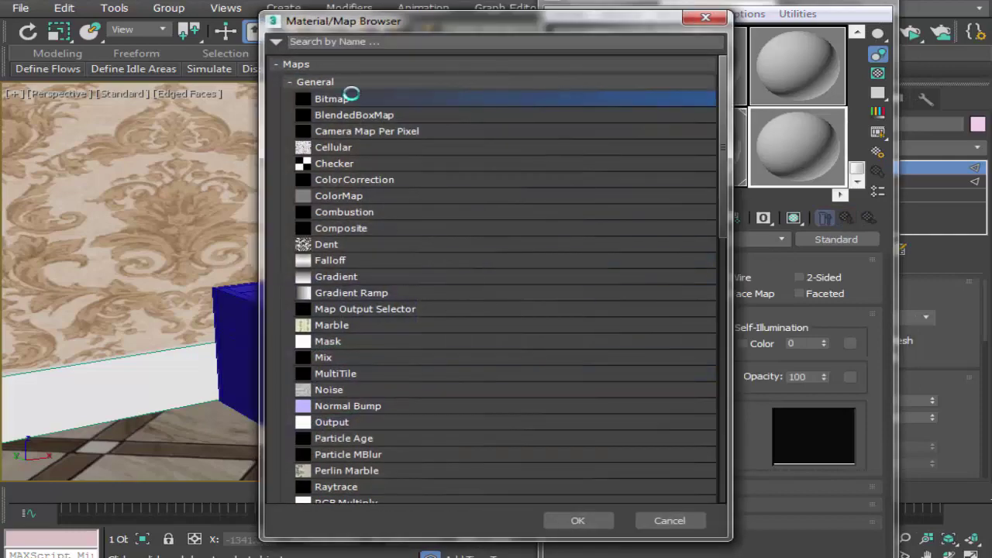
left_click(277, 162)
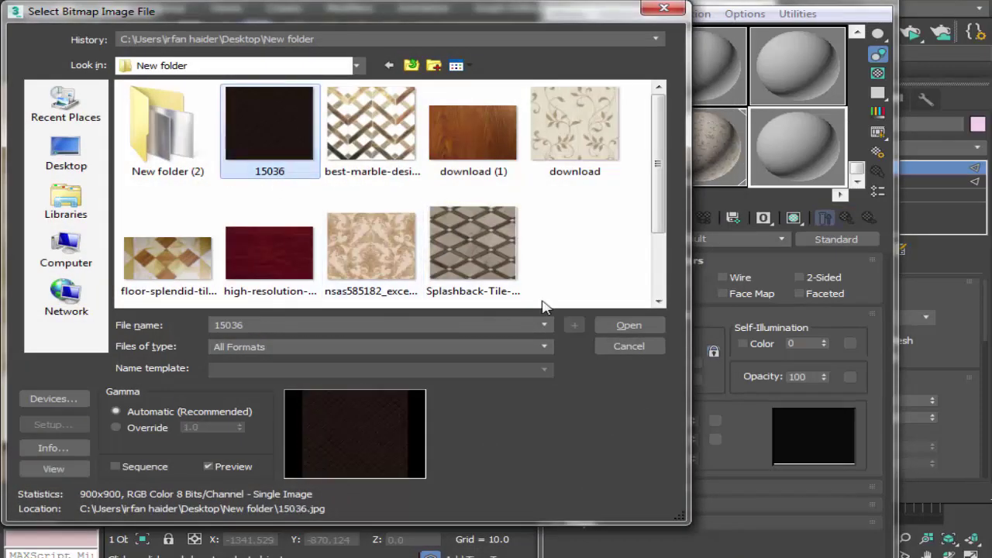
left_click(629, 325)
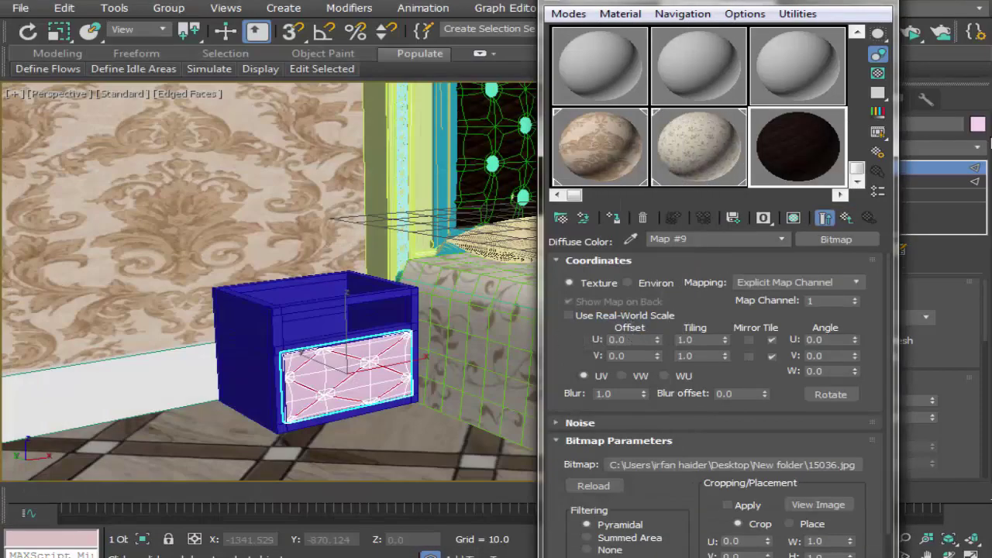
Assign the textured material to the drawer front, replacing the same-named material, and show it shaded
left_click(613, 218)
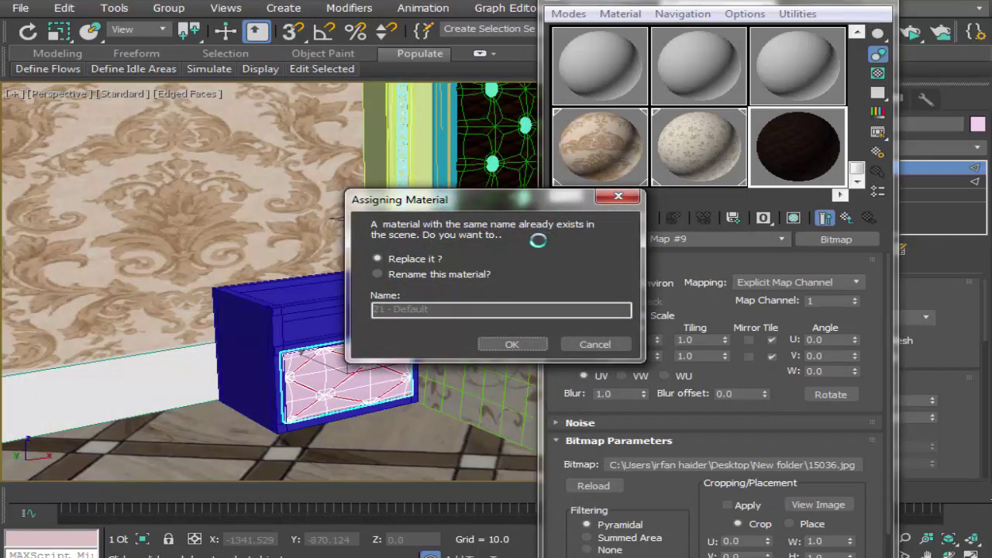
left_click(610, 350)
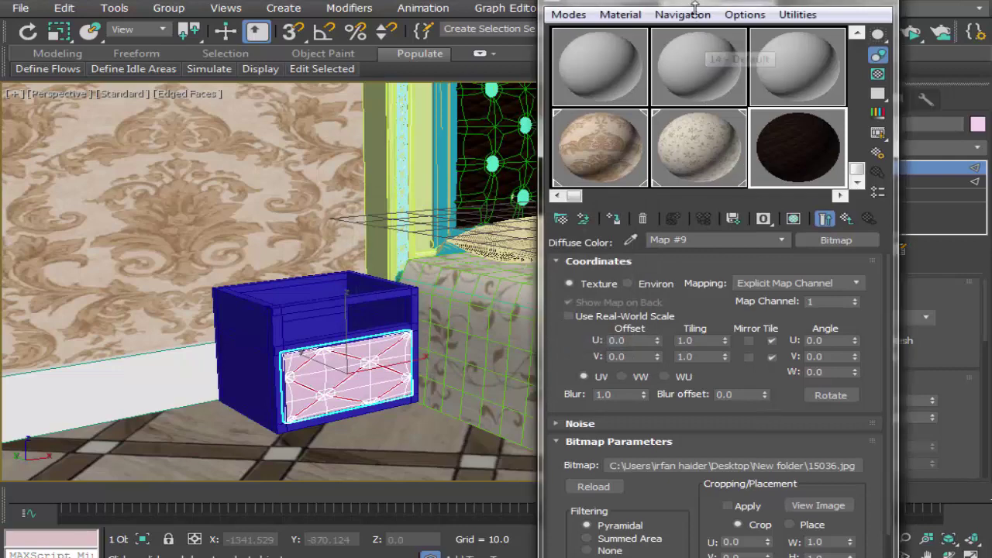
mouse_move(698, 1)
left_mouse_down()
mouse_move(697, 233)
mouse_move(688, 23)
left_mouse_up()
left_click(770, 99)
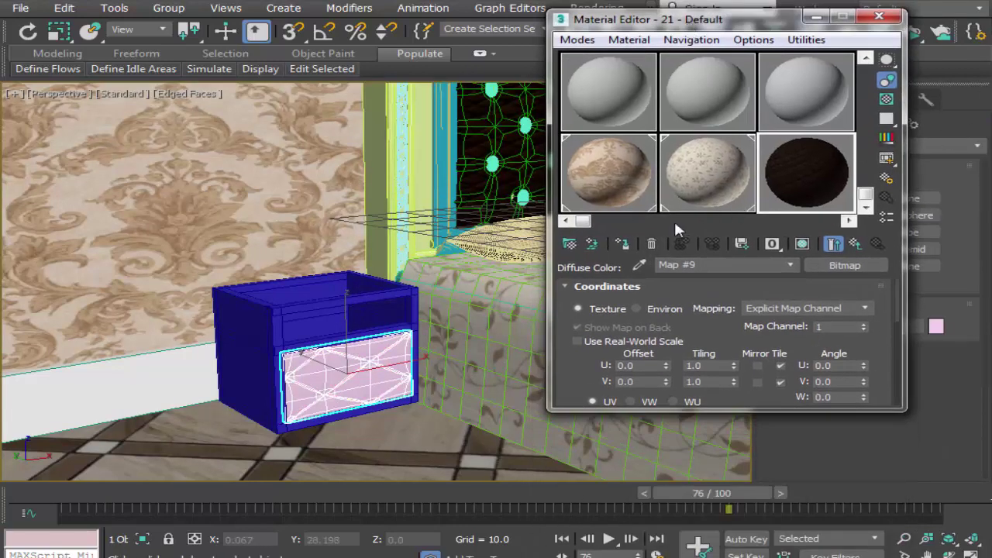
left_click(622, 242)
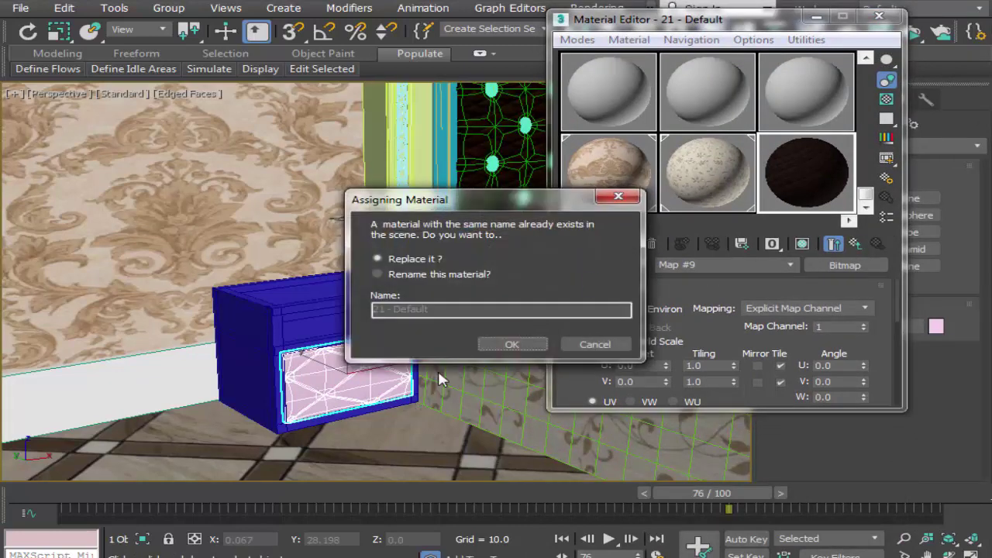
left_click(499, 342)
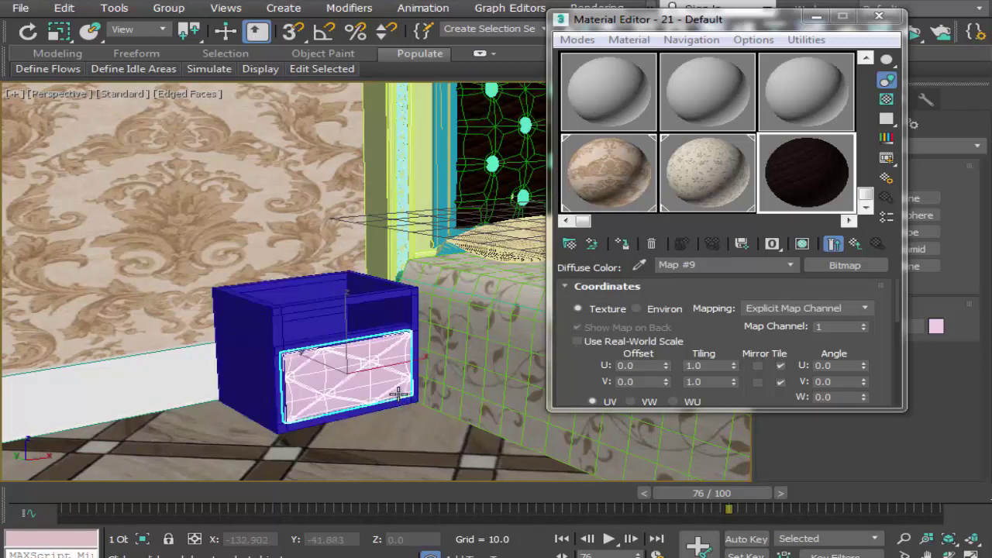
left_click(627, 245)
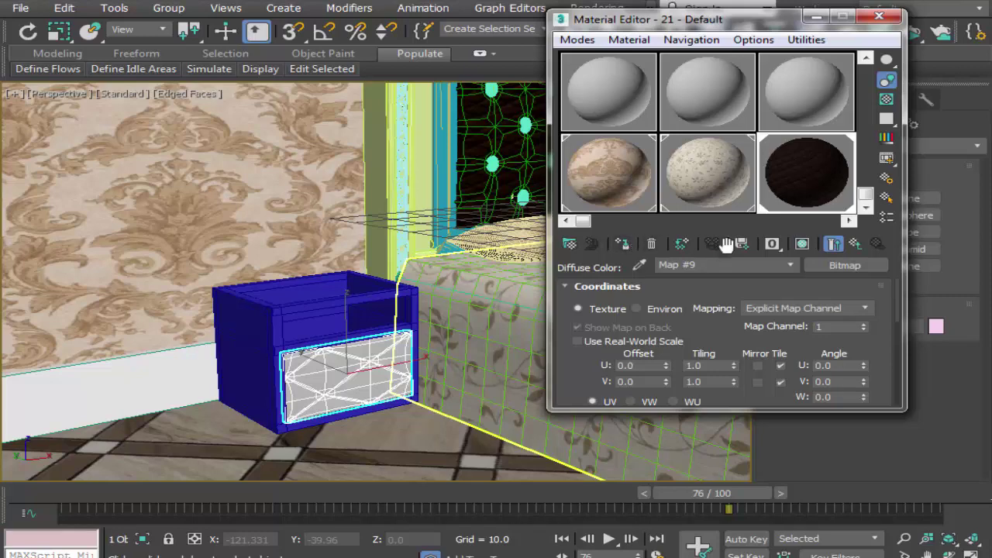
left_click(802, 244)
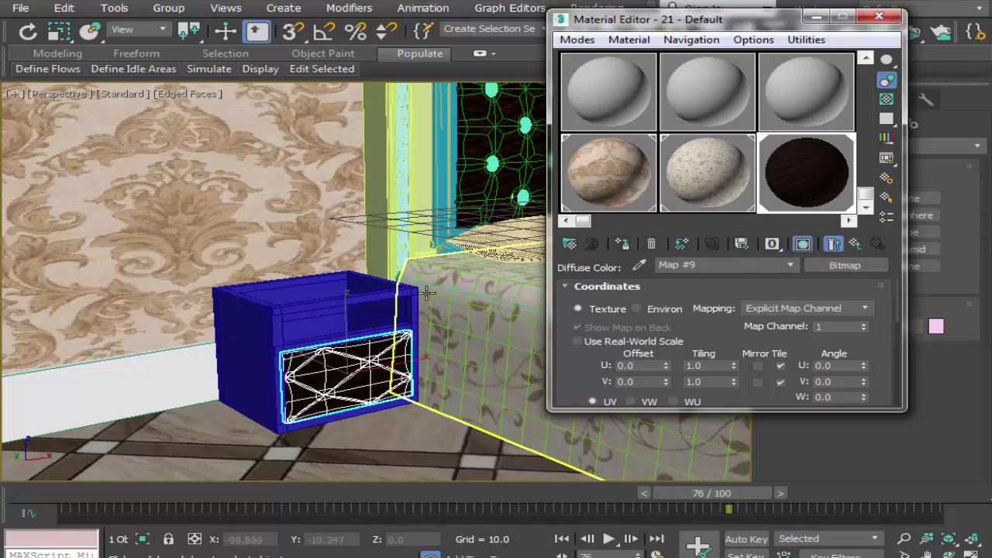
Close the Material Editor and select a headboard button together with the headboard
left_click(879, 17)
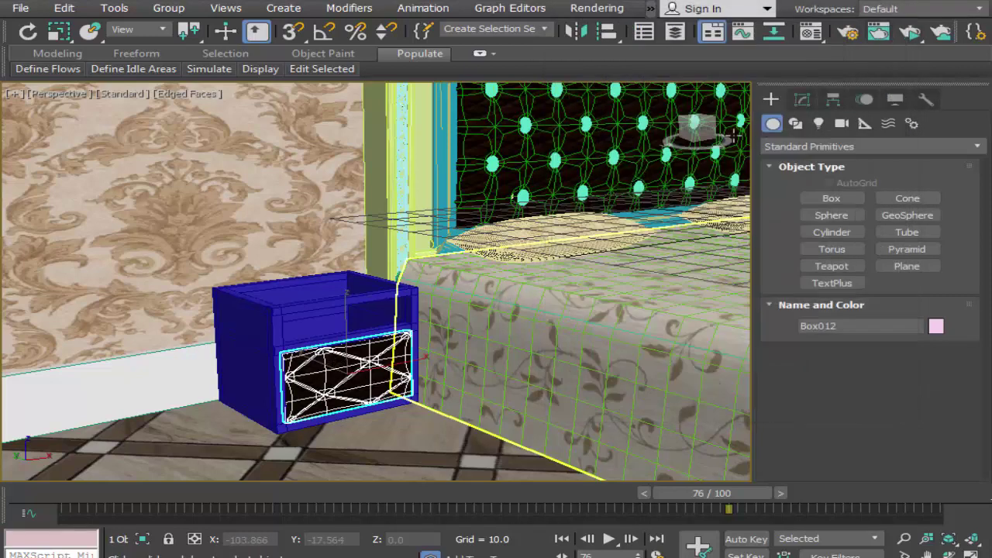
left_click(524, 124)
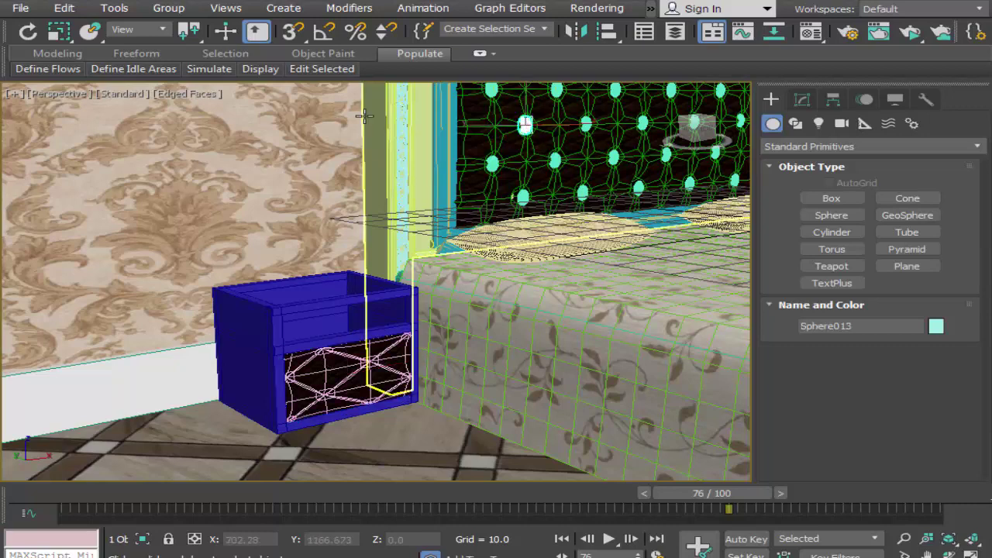
left_click(139, 39)
left_click(140, 38)
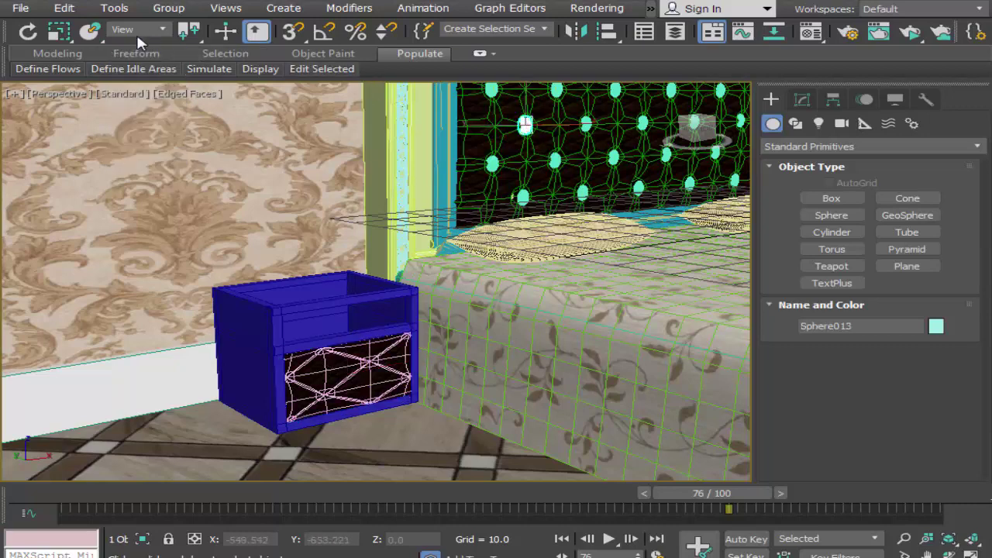
left_click_drag(139, 39, 275, 44)
left_click(215, 31)
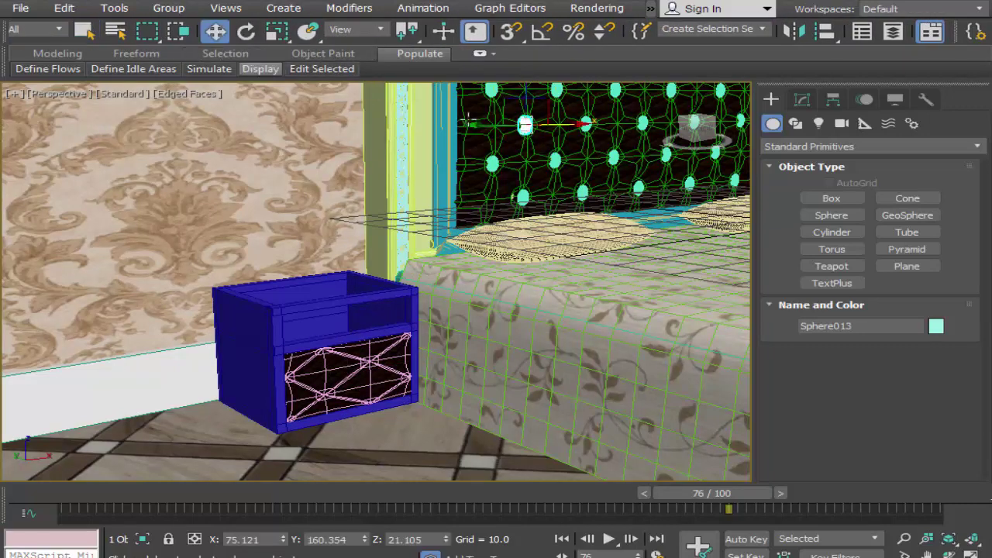
left_click(467, 138, "ctrl")
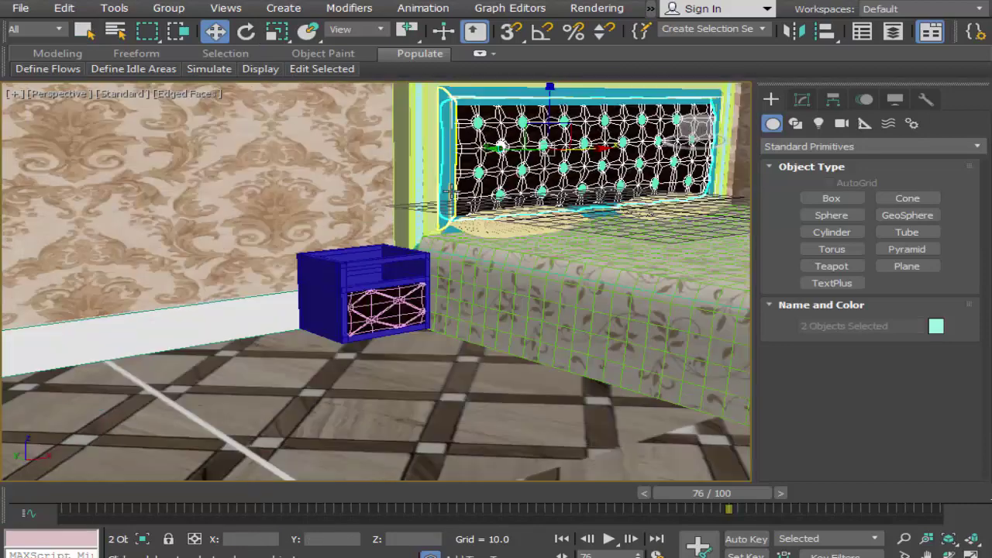
Inspect the drawer front texture up close, then reopen materials on the 15 - Default slot
middle_click_drag(525, 124, 475, 189, "alt")
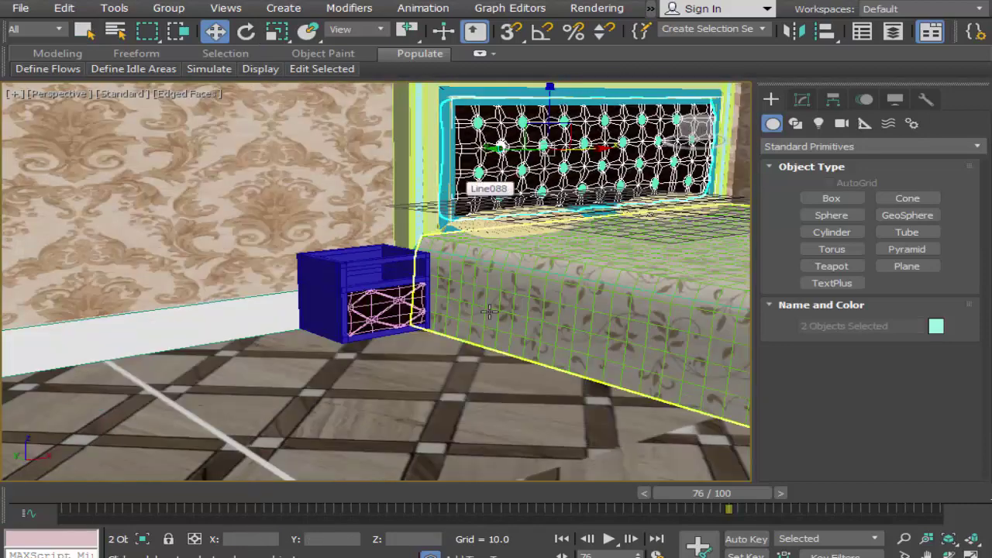
scroll(404, 295, "up", 5)
scroll(404, 295, "down", 5)
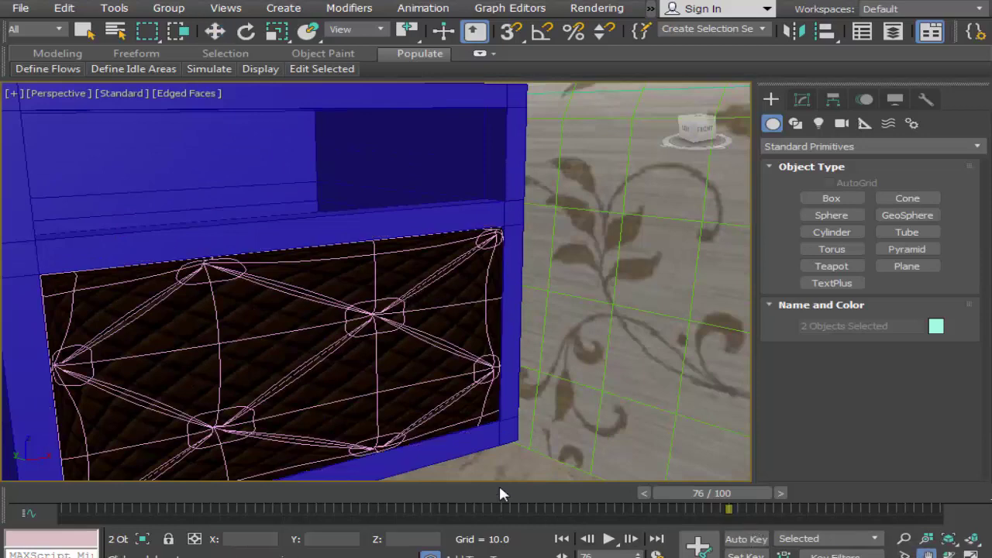
scroll(527, 421, "down", 3)
scroll(531, 422, "down", 4)
left_click_drag(531, 422, 469, 418)
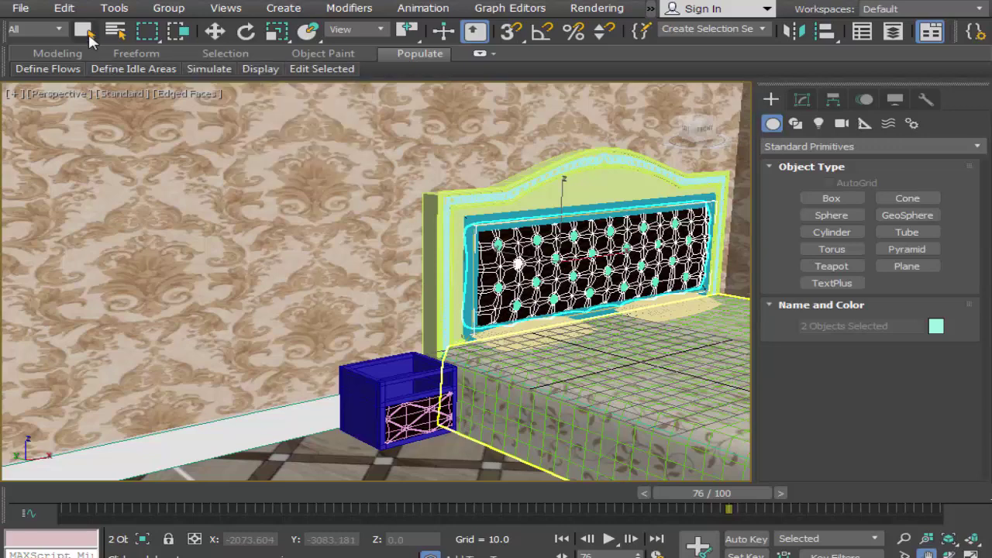
left_click(83, 30)
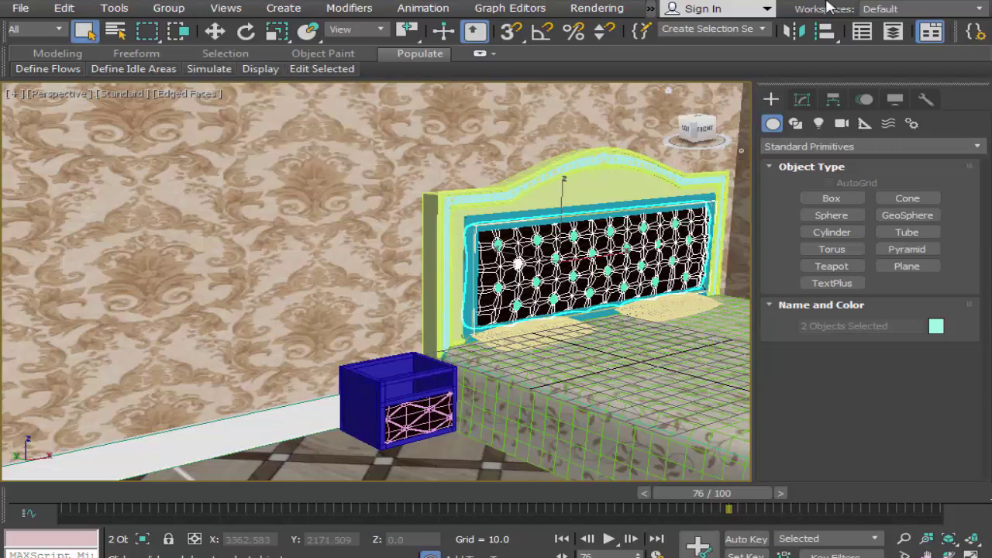
scroll(756, 44, "down", 3)
scroll(732, 43, "down", 3)
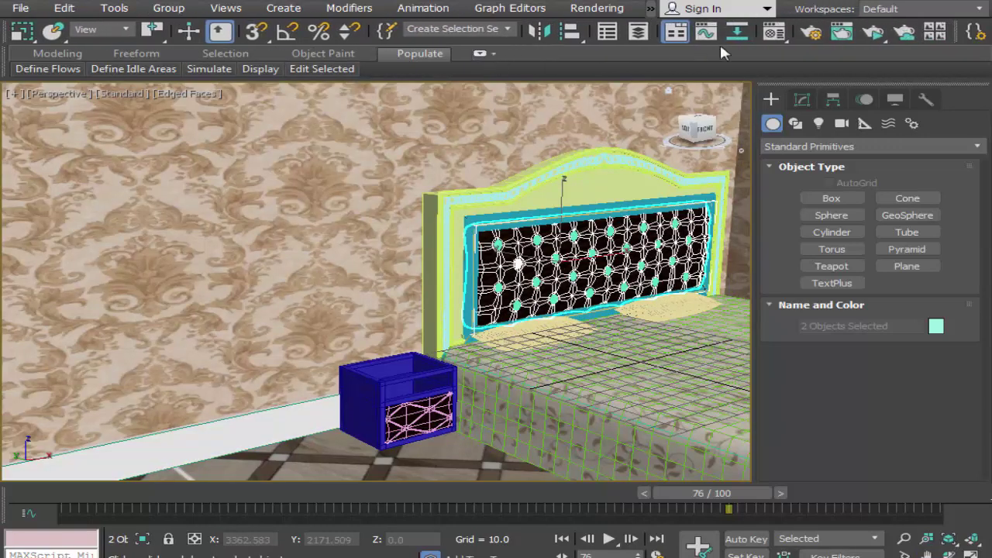
left_click(773, 31)
left_click(849, 109)
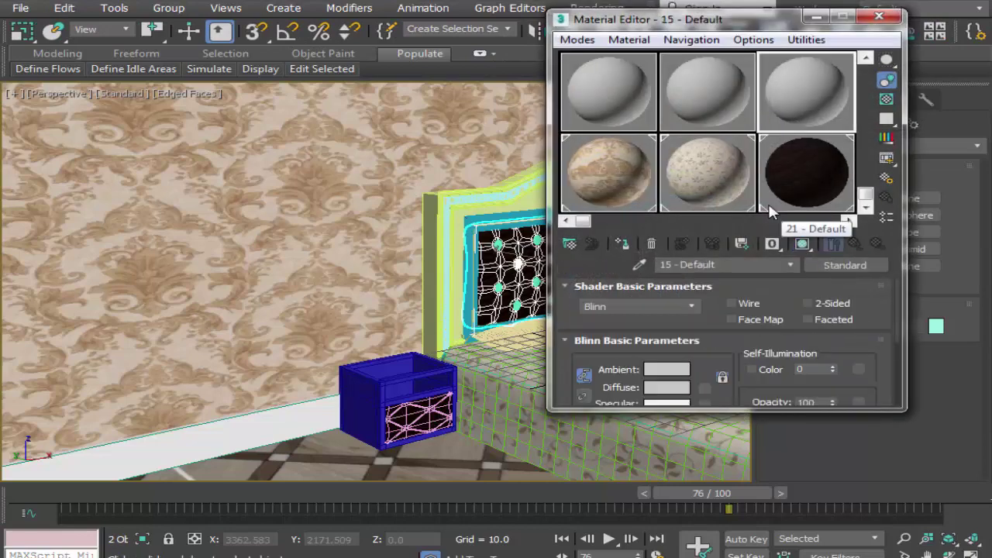
Eyedrop a dark olive diffuse (RGB 43, 49, 18) for 15 - Default and assign it to the nightstand body
left_click(683, 390)
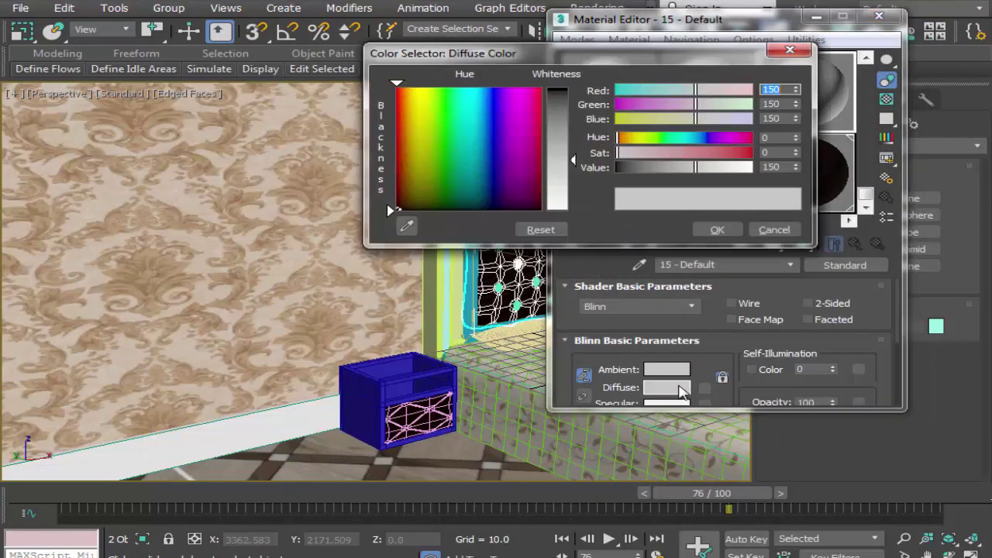
left_click(407, 225)
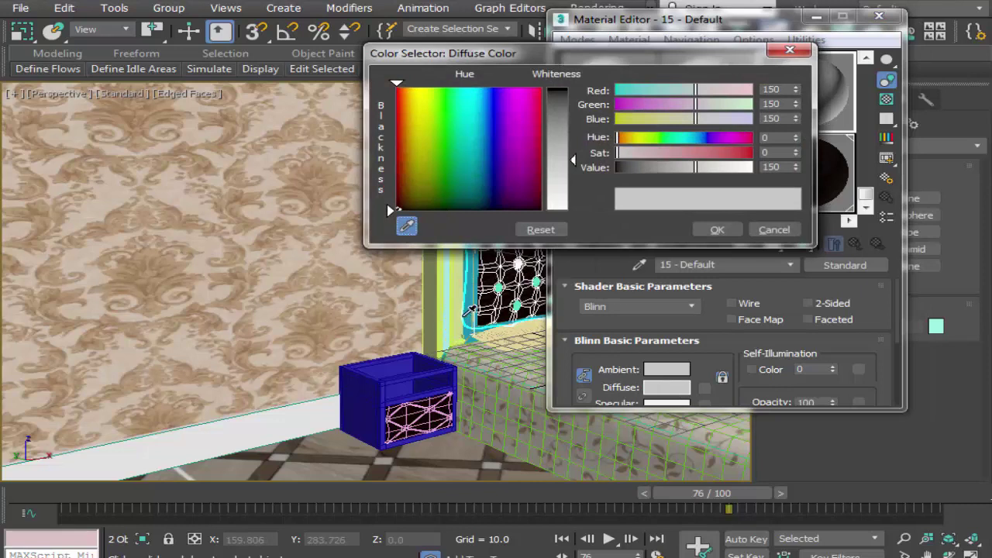
left_click(441, 292)
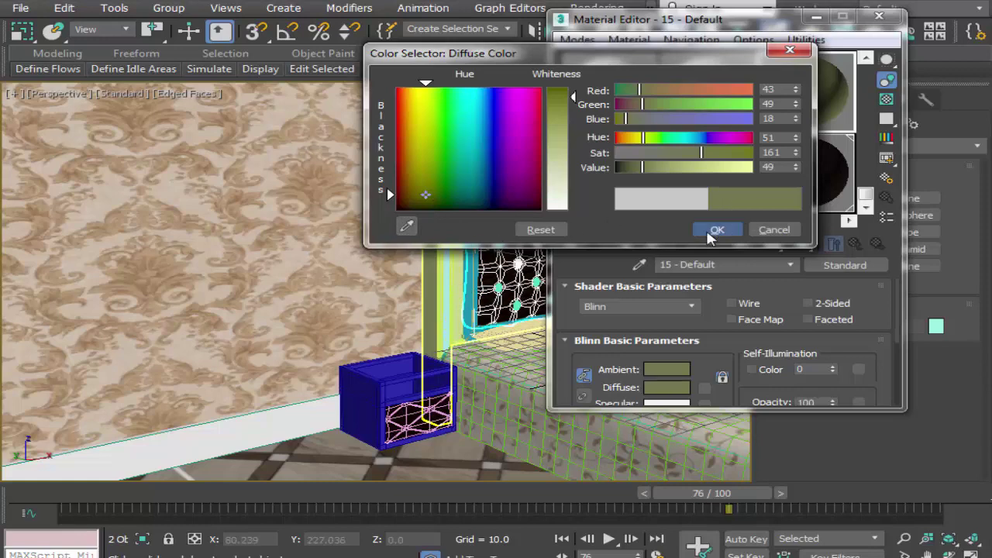
left_click(716, 229)
left_click(360, 389)
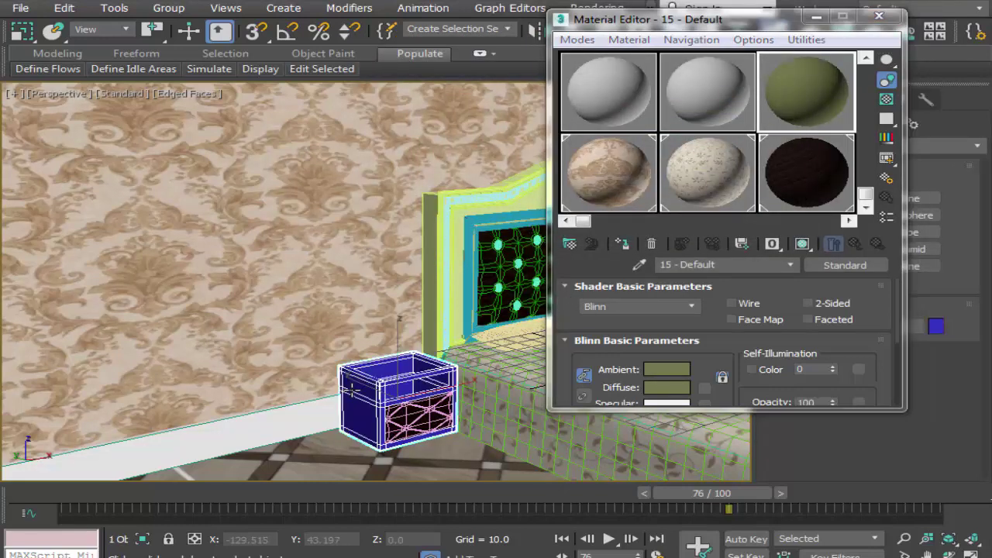
left_click(629, 244)
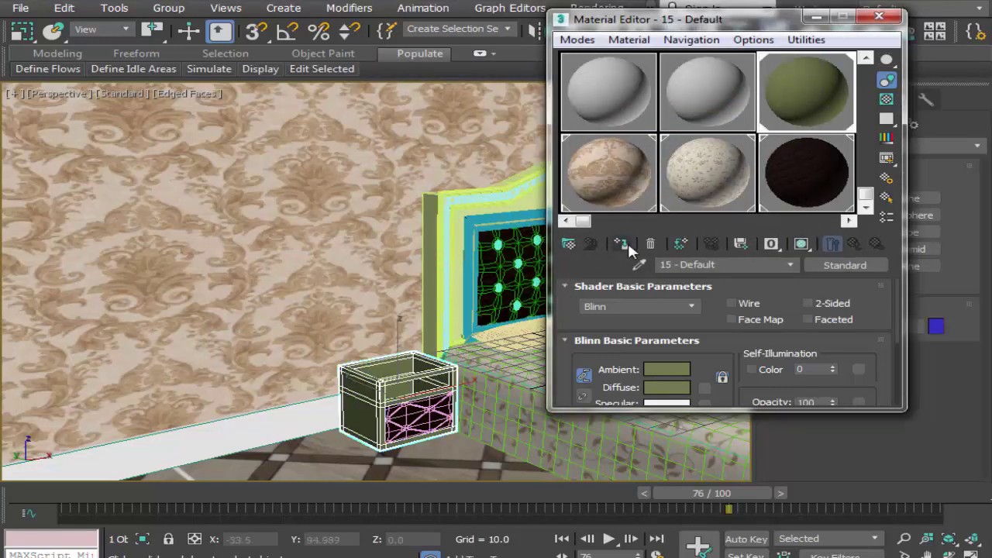
left_click(878, 17)
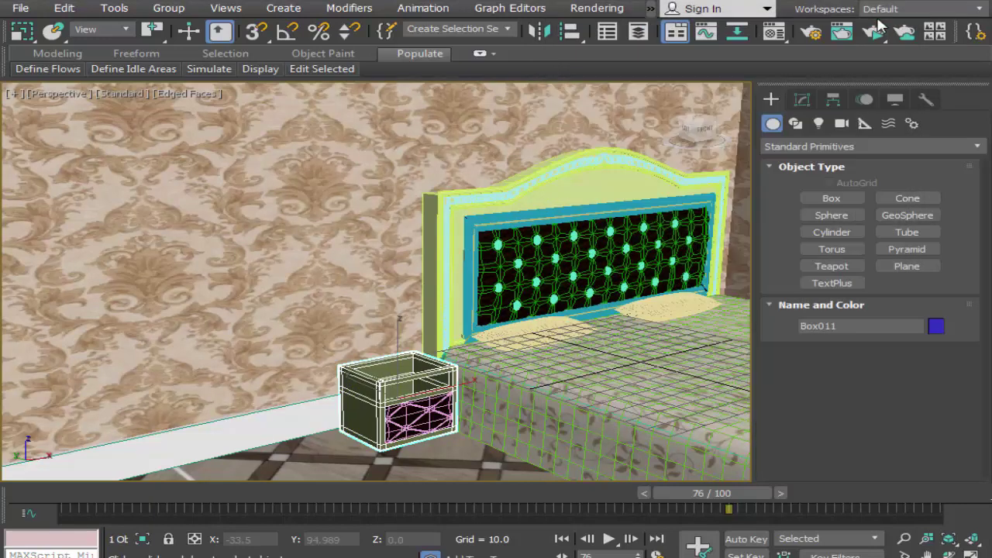
Pan and zoom from the nightstand across to a view of the whole bed
left_click(928, 555)
scroll(548, 444, "up", 2)
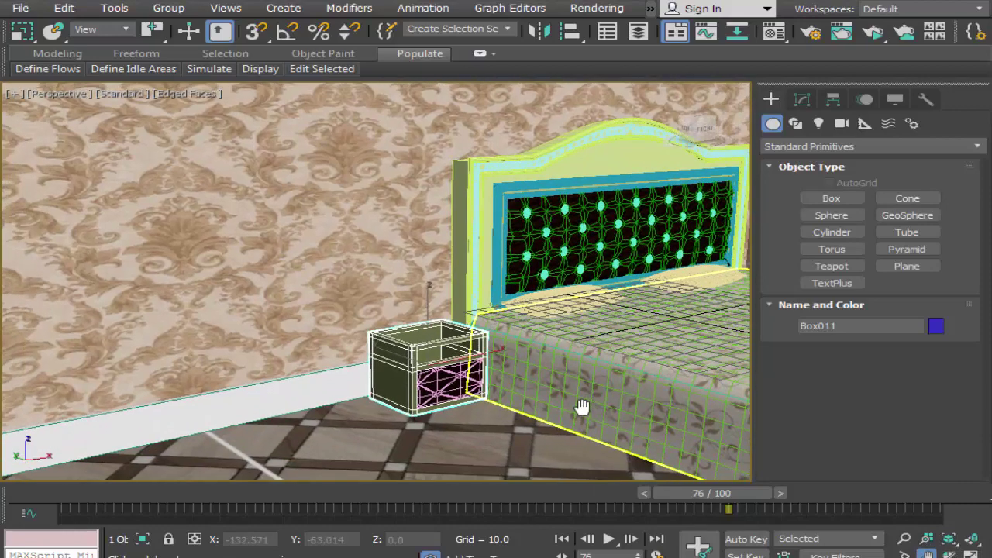
scroll(580, 405, "up", 2)
scroll(580, 403, "up", 1)
scroll(594, 398, "up", 1)
scroll(572, 401, "up", 2)
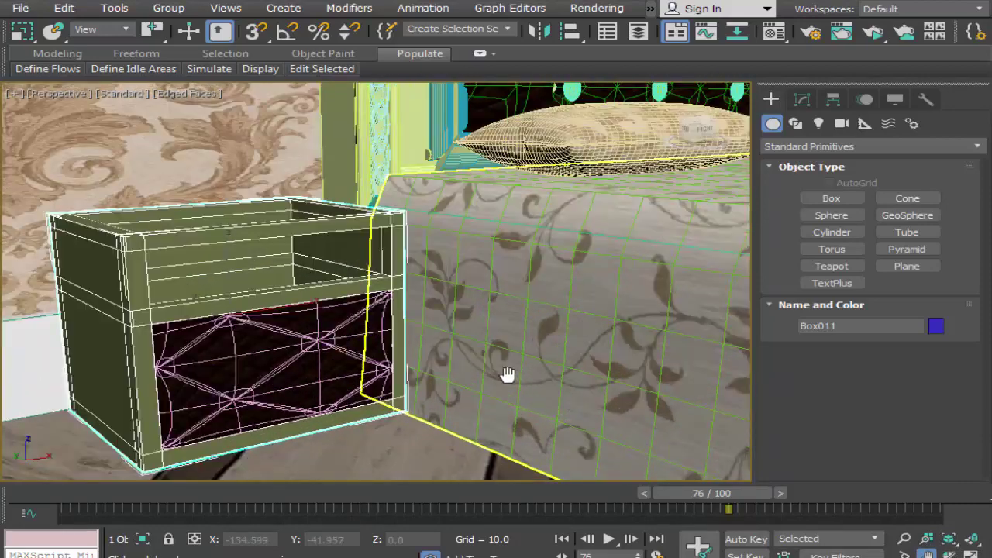
left_click_drag(507, 372, 598, 378)
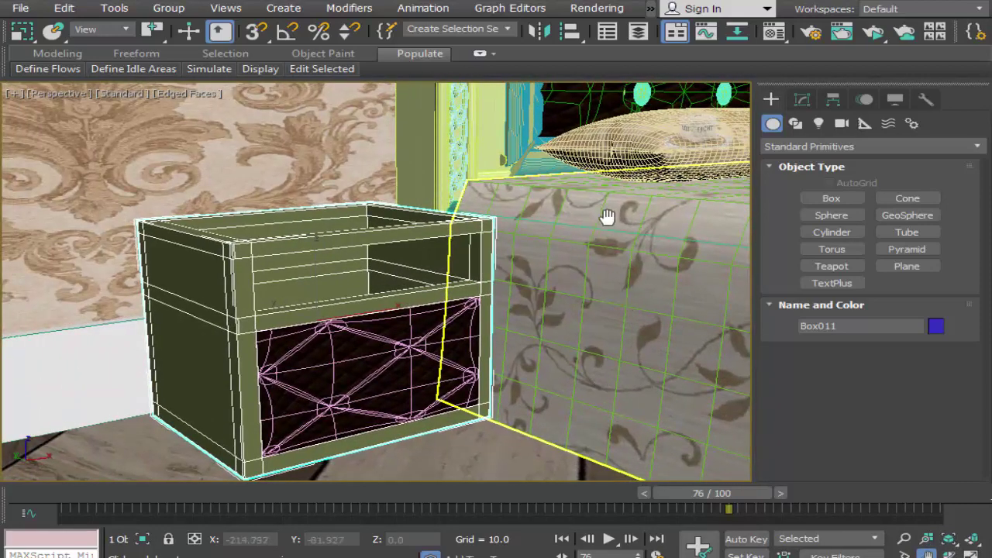
left_click_drag(606, 217, 608, 225)
left_click(802, 100)
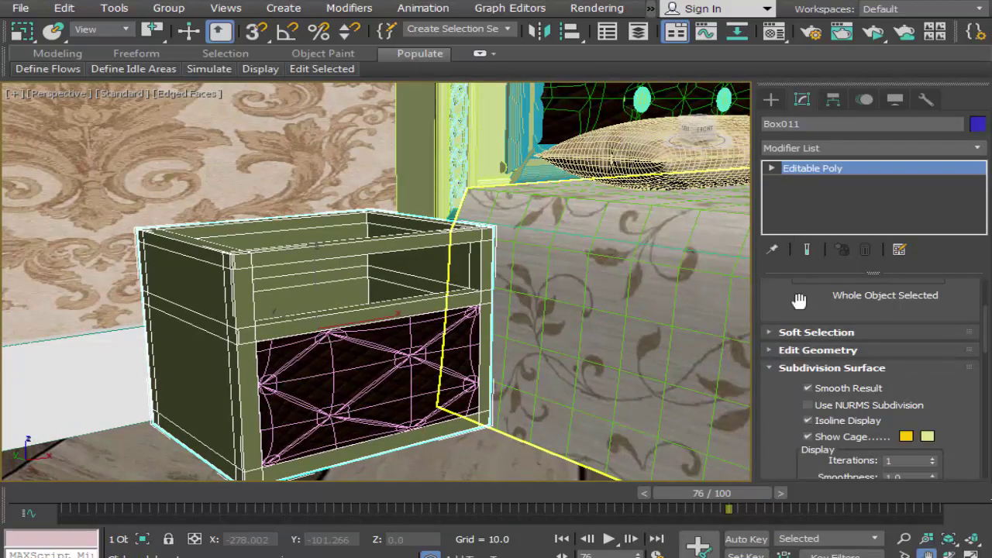
scroll(641, 293, "down", 5)
middle_click_drag(682, 279, 365, 265)
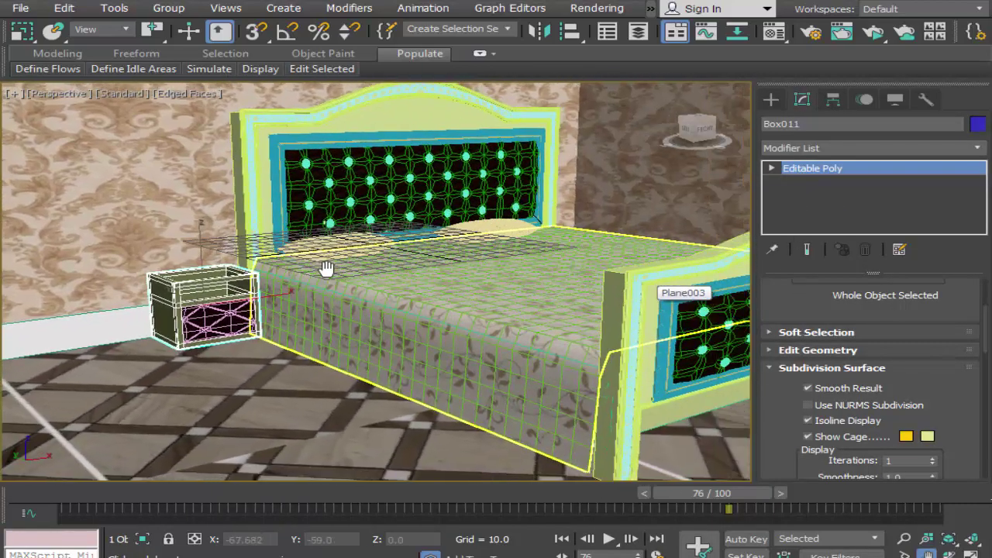
scroll(333, 251, "up", 3)
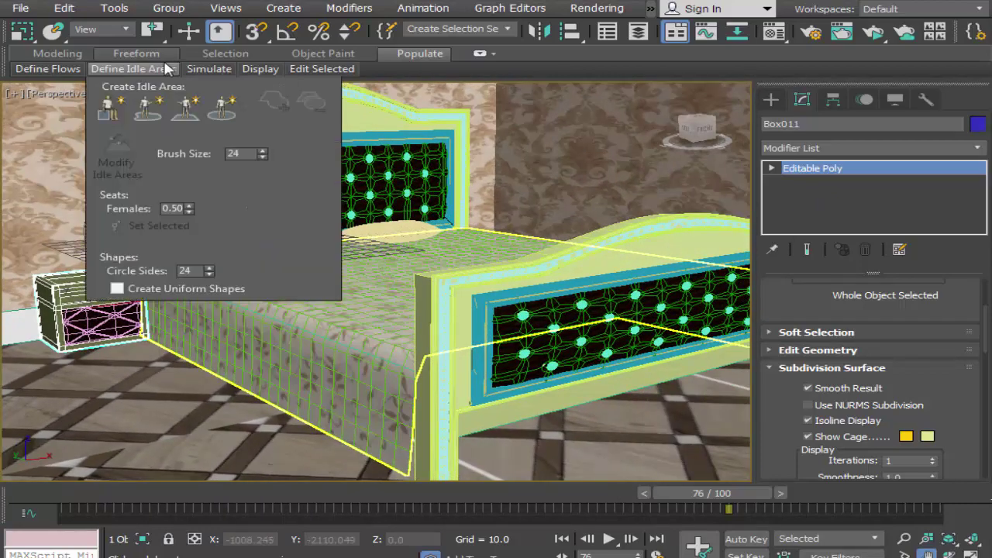
Click through footboard, mattress and headboard to select the trim strip Line088 with Select and Move
left_click_drag(159, 43, 456, 43)
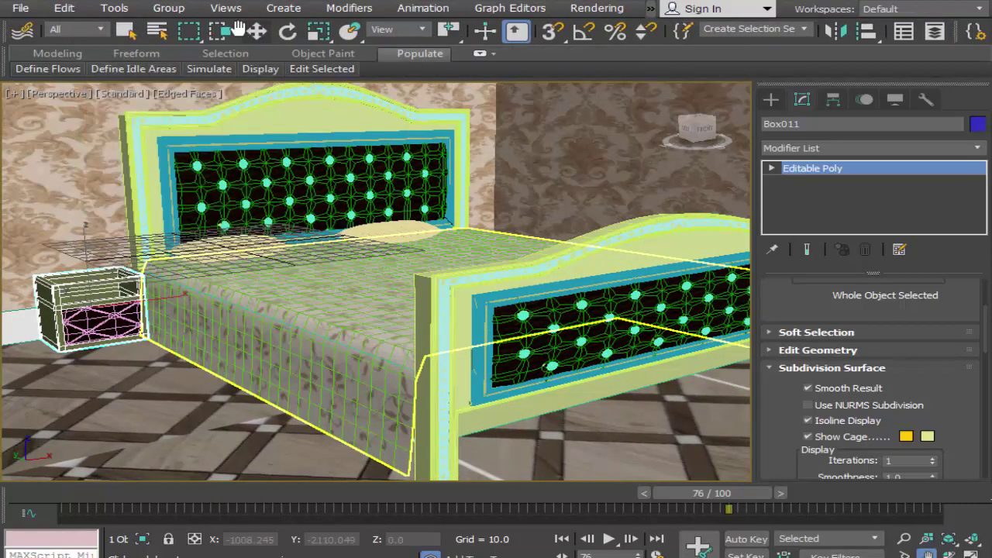
left_click(124, 31)
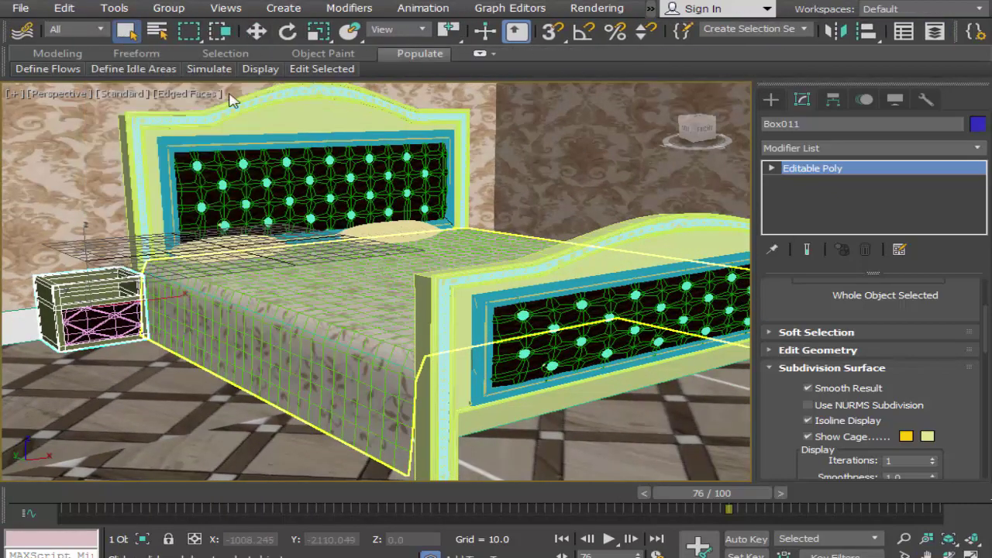
left_click(485, 321)
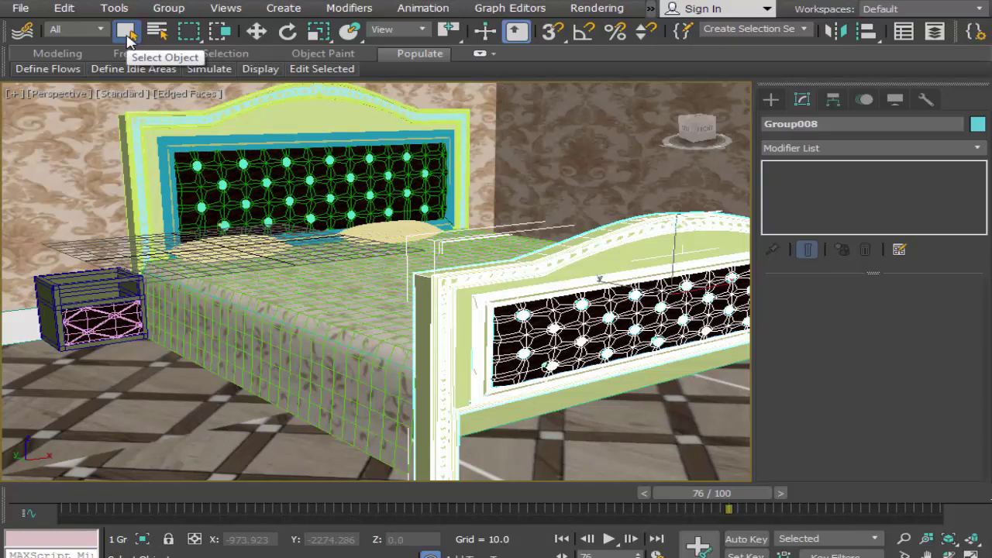
left_click(126, 31)
left_click(302, 270)
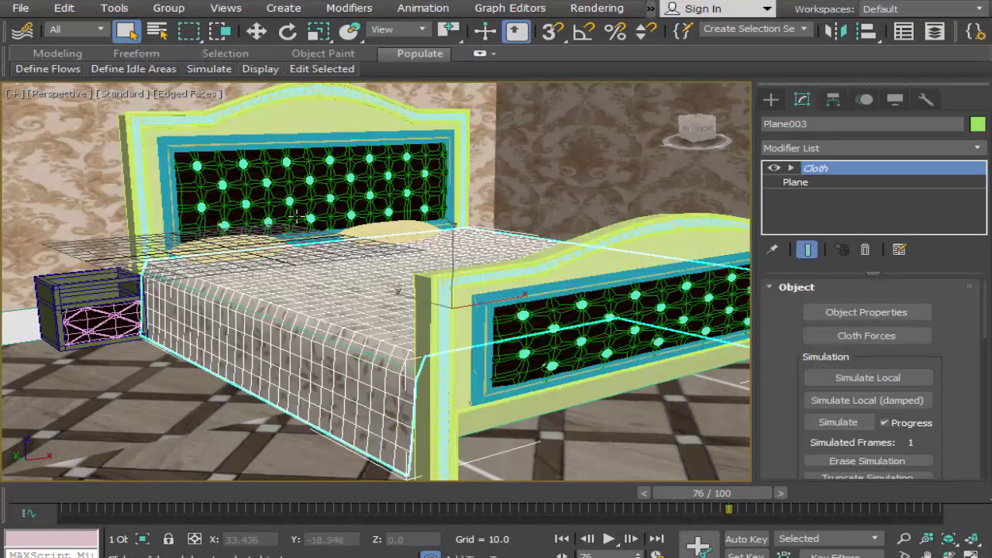
left_click(310, 194)
left_click(233, 144)
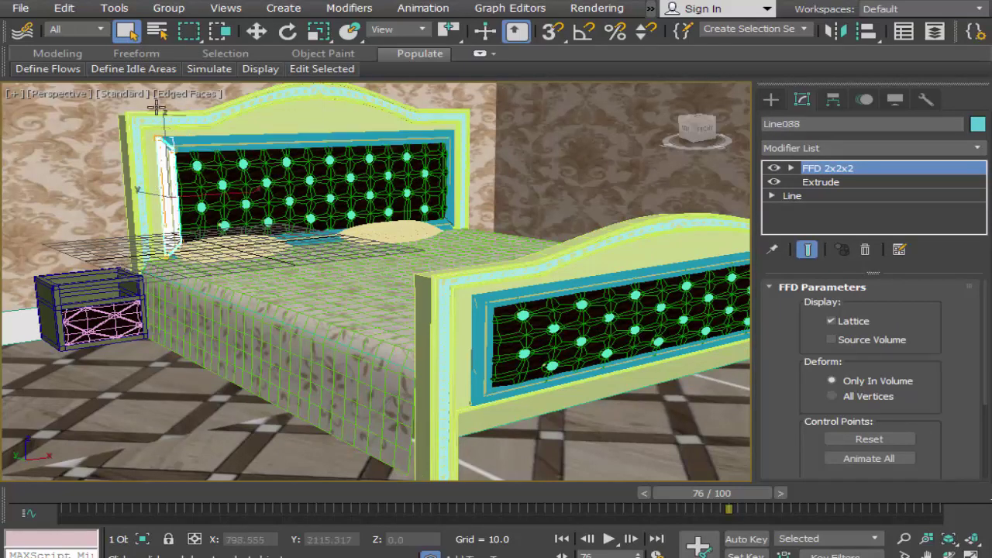
left_click(255, 31)
Shift-drag a single copy of the trim strip, Line180, down toward the nightstand
left_click_drag(291, 143, 69, 401)
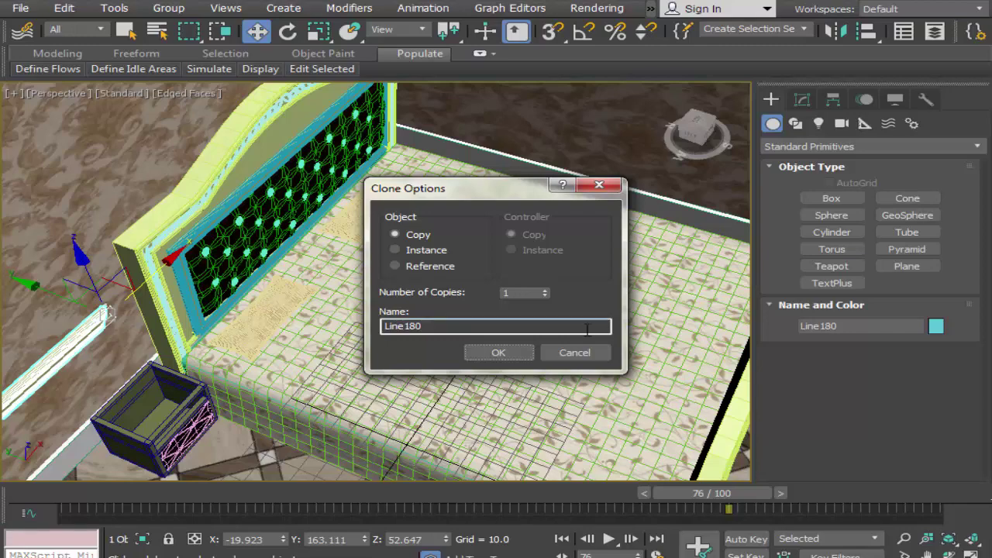
left_click(507, 352)
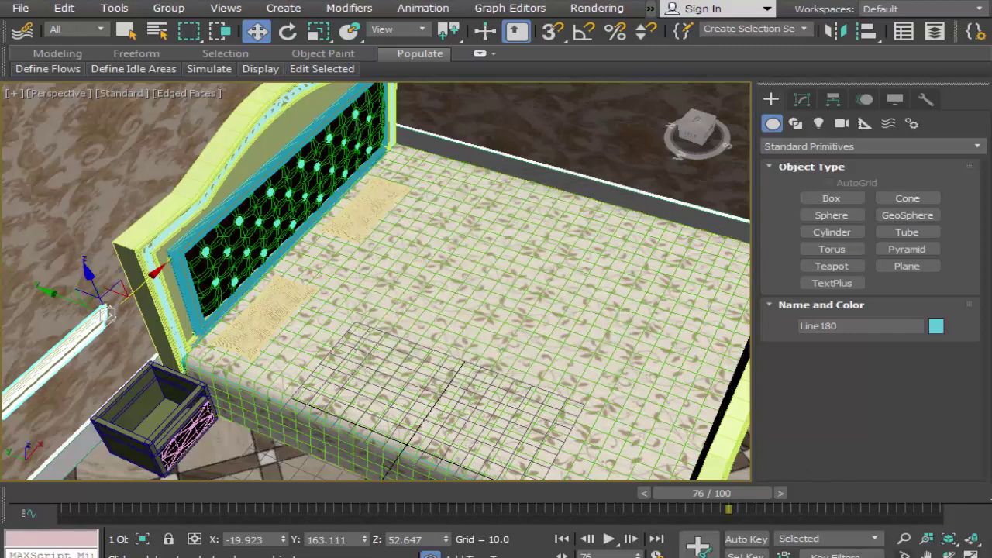
middle_click_drag(369, 418, 346, 231)
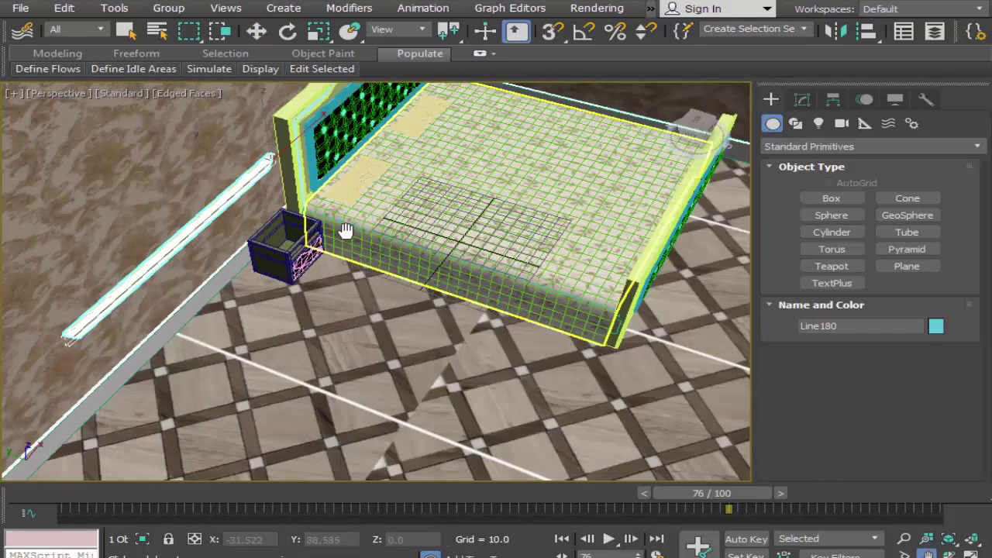
scroll(345, 231, "down", 3)
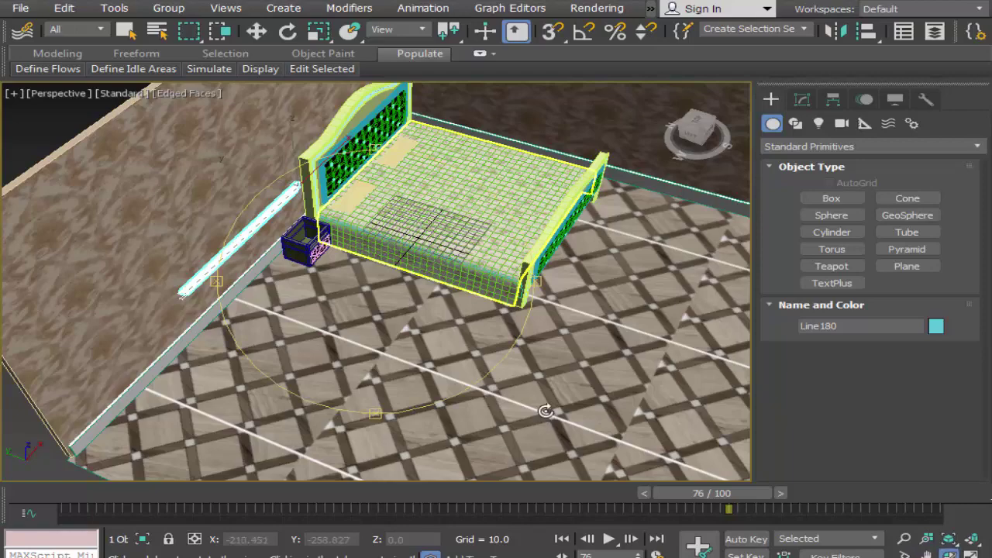
middle_click_drag(345, 231, 422, 330, "alt")
scroll(413, 329, "up", 3)
scroll(413, 328, "up", 2)
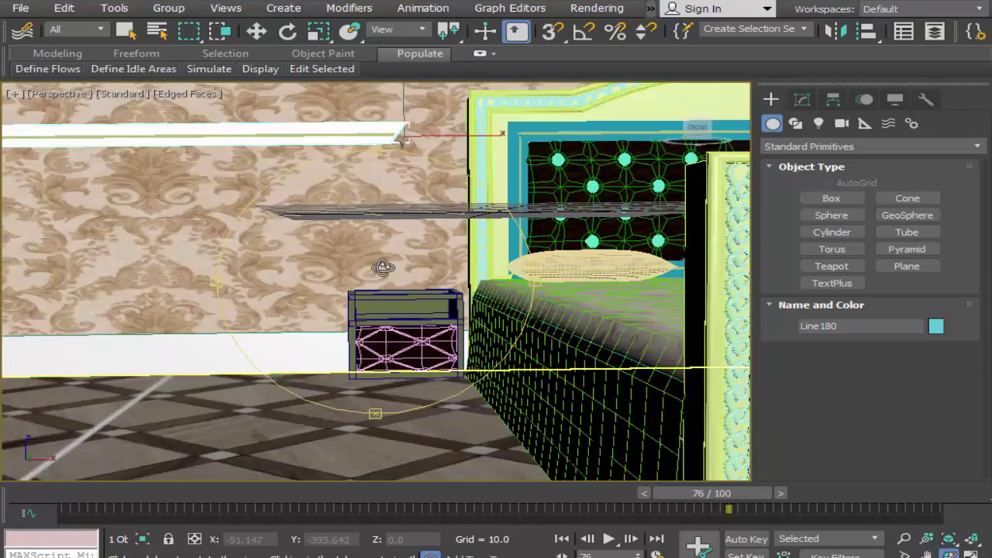
Uniformly scale Line180 down to 23.7 percent in the Scale Transform Type-In
left_click(318, 31)
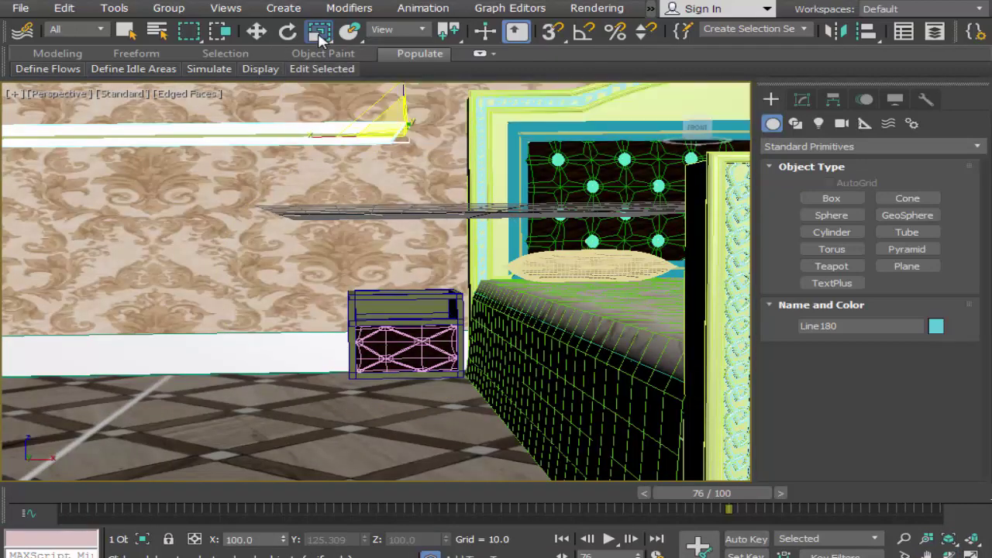
right_click(317, 31)
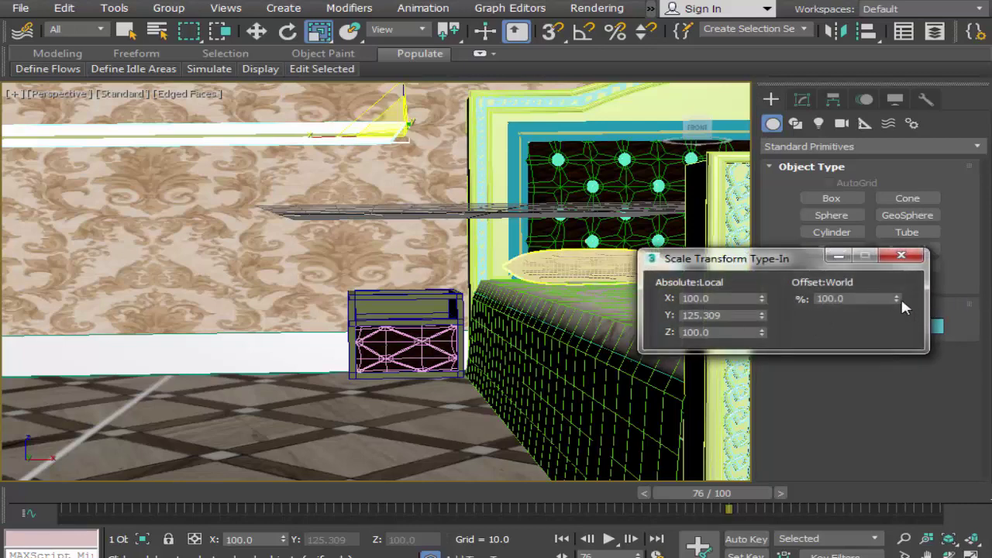
left_click_drag(896, 299, 899, 434)
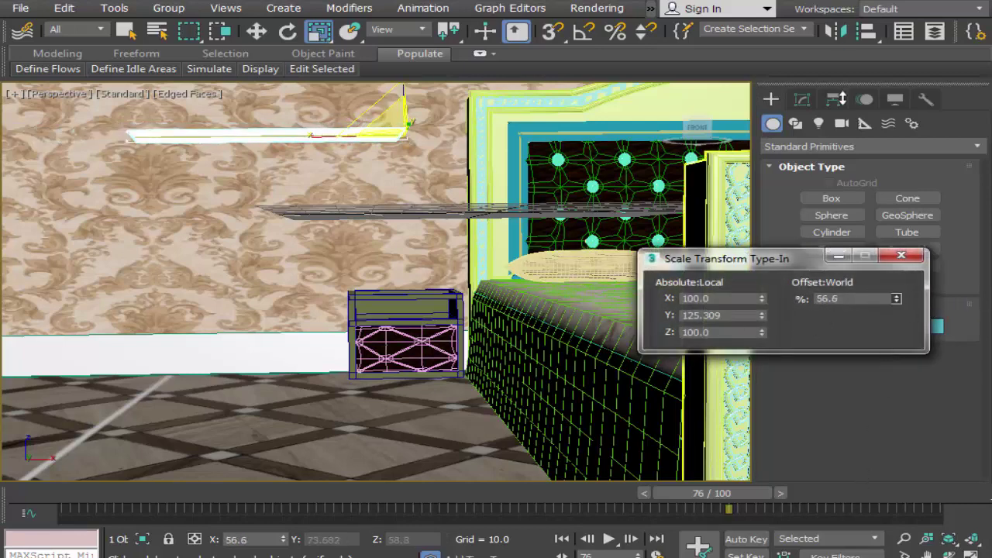
left_click_drag(826, 250, 826, 362)
left_click(907, 244)
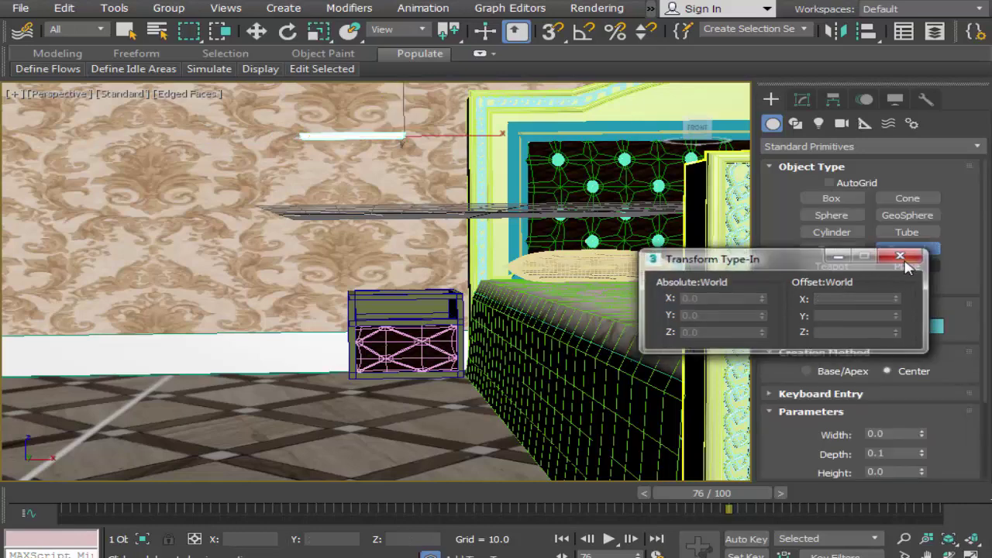
left_click(901, 257)
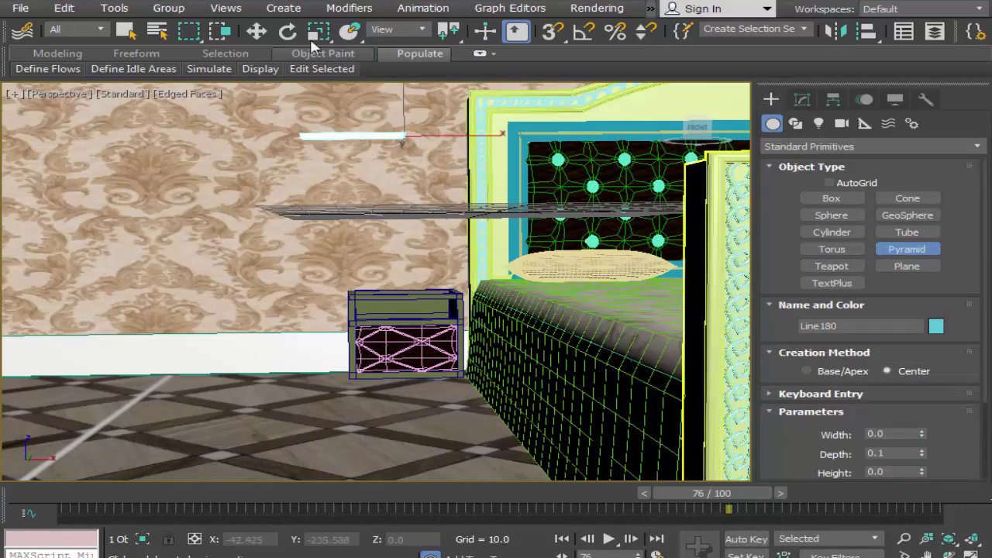
Lower Line180 onto the nightstand's front and bring the drawer front into view
left_click(259, 33)
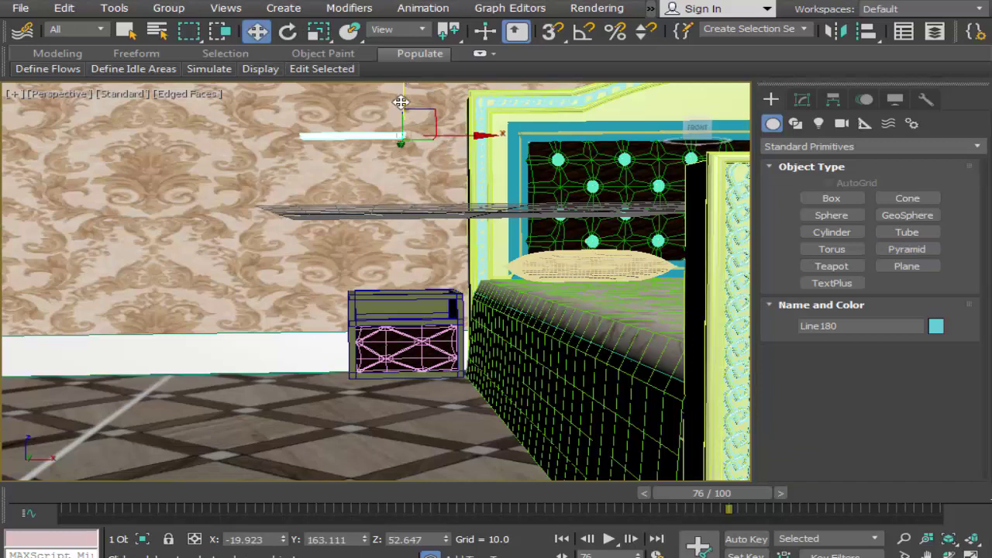
mouse_move(398, 103)
left_mouse_down()
mouse_move(397, 229)
mouse_move(417, 284)
left_mouse_up()
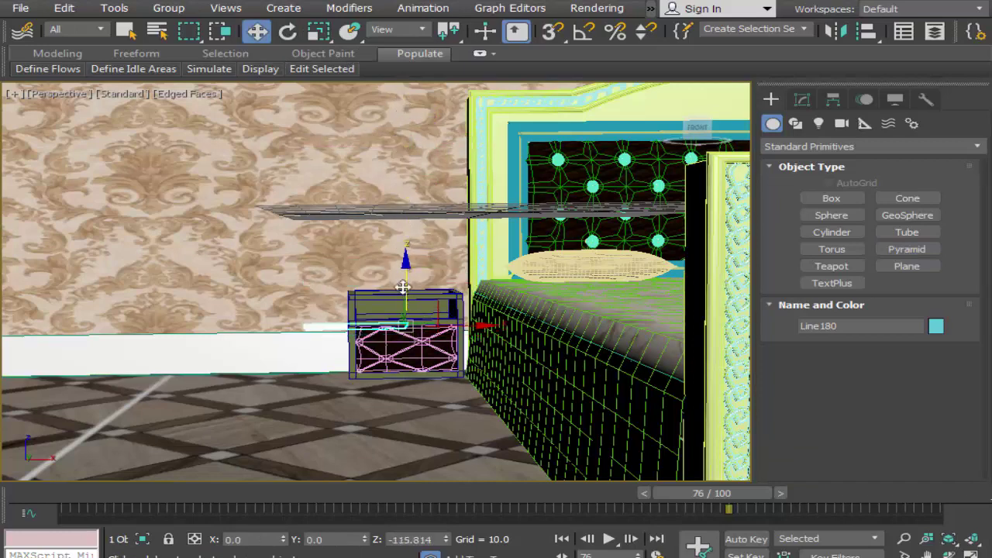
scroll(388, 372, "up", 2)
scroll(486, 403, "up", 5)
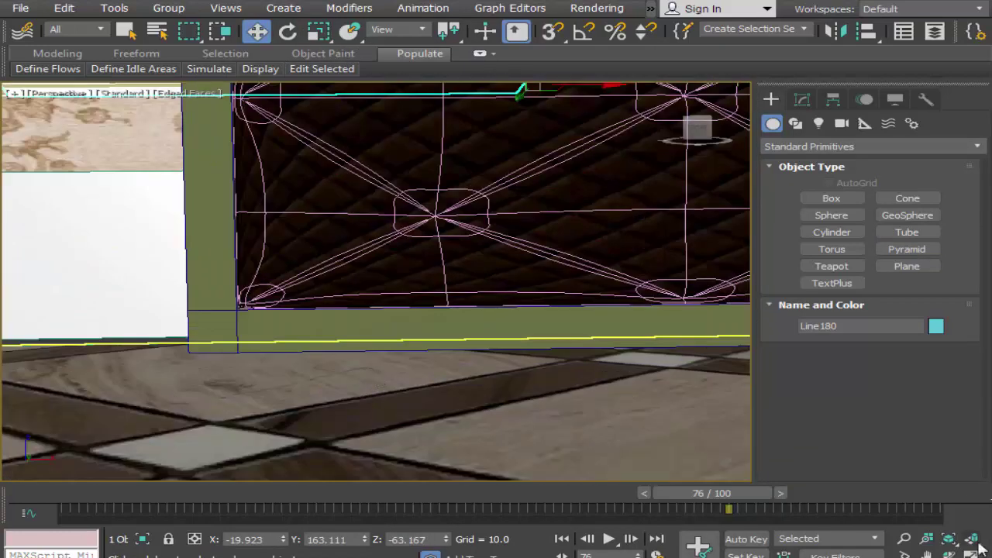
middle_click_drag(384, 117, 418, 390)
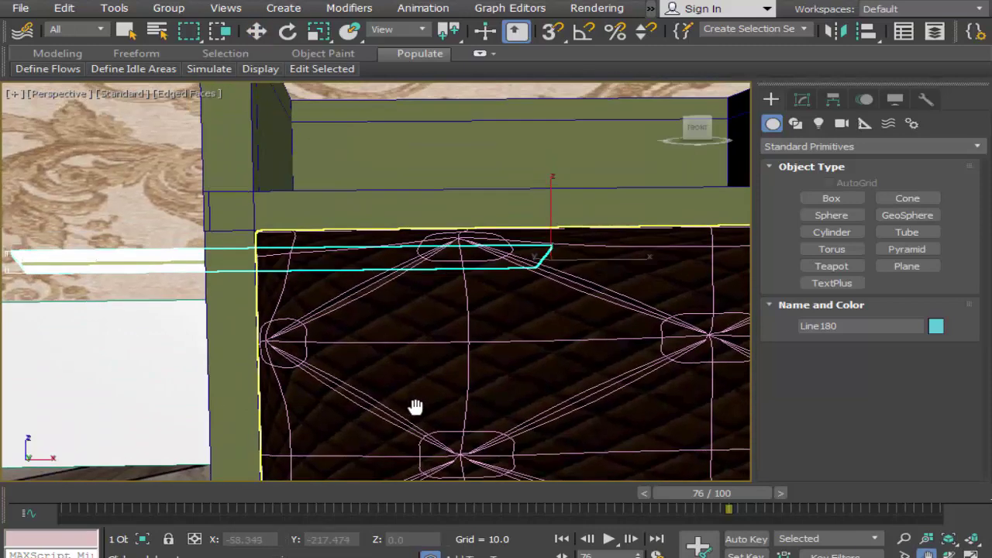
scroll(418, 390, "down", 2)
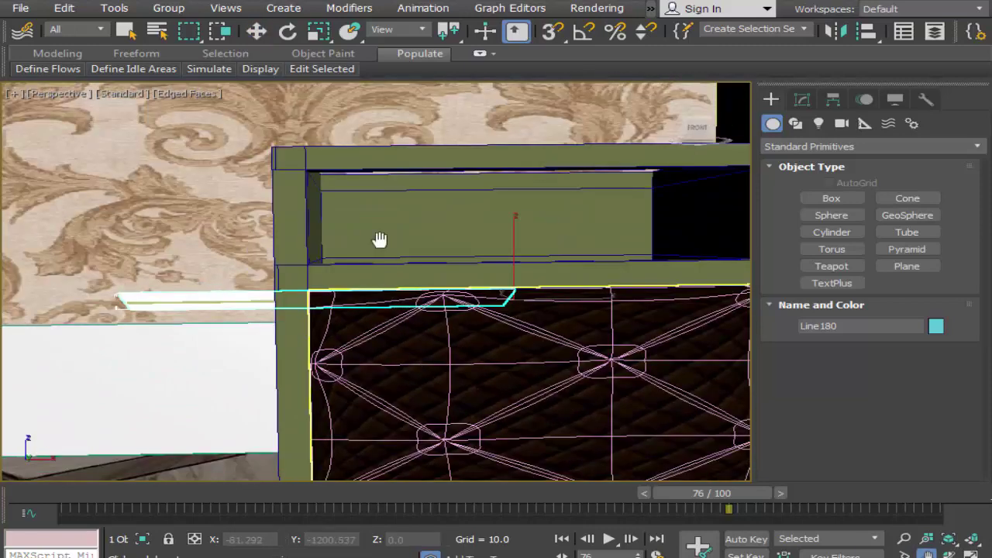
Slide the strip right and raise it flush with the drawer front's top edge
left_click(267, 31)
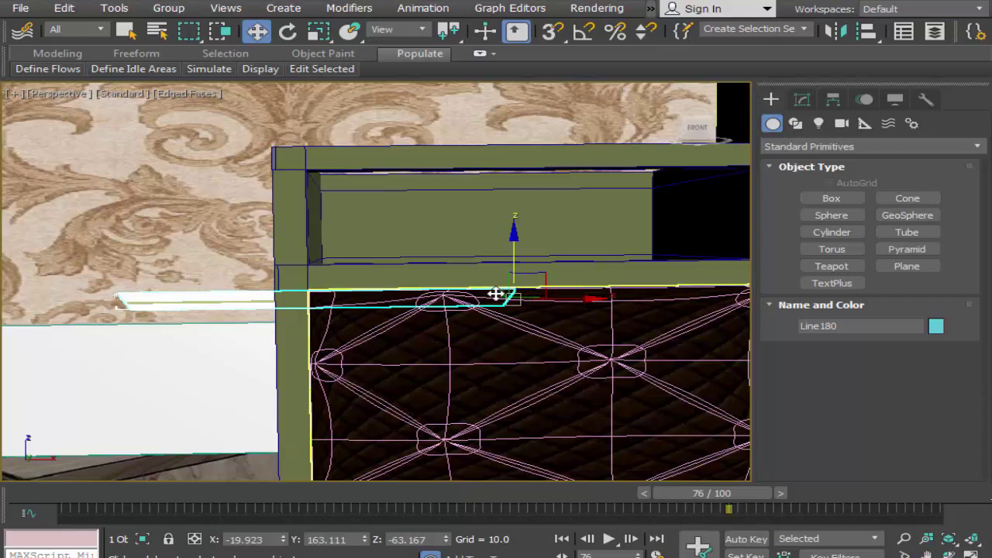
mouse_move(499, 295)
left_mouse_down()
mouse_move(553, 359)
mouse_move(546, 347)
left_mouse_up()
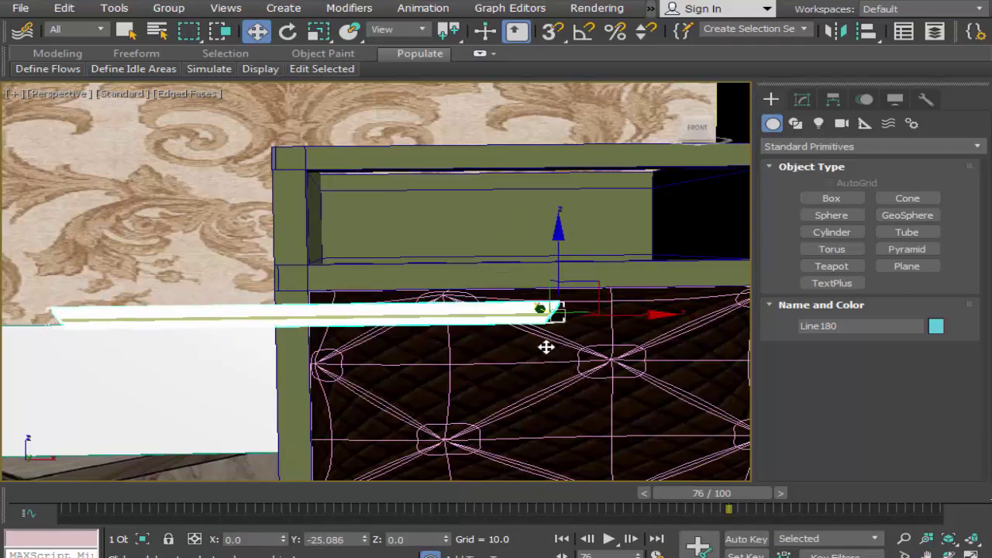
mouse_move(593, 315)
left_mouse_down()
mouse_move(848, 322)
mouse_move(821, 318)
left_mouse_up()
scroll(593, 306, "down", 2)
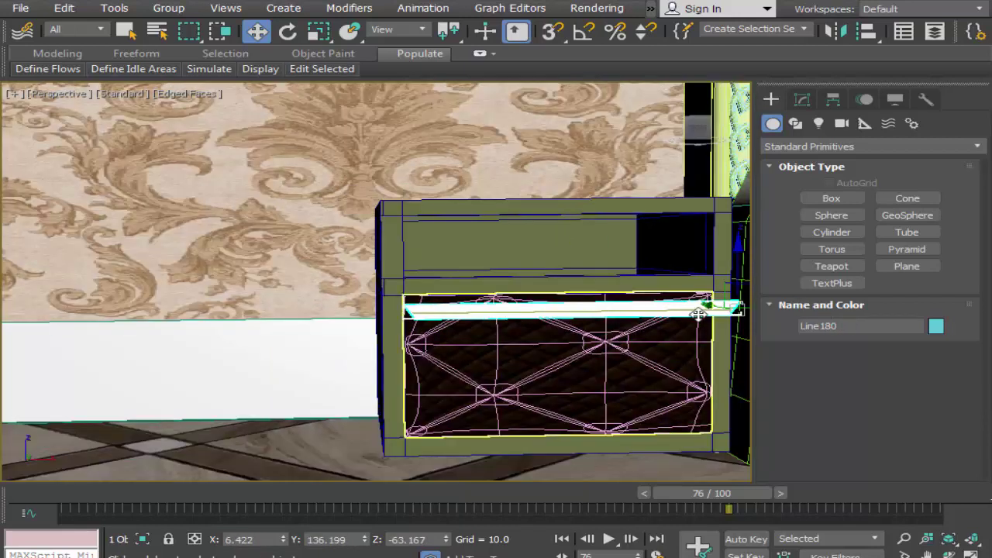
left_click_drag(738, 268, 738, 261)
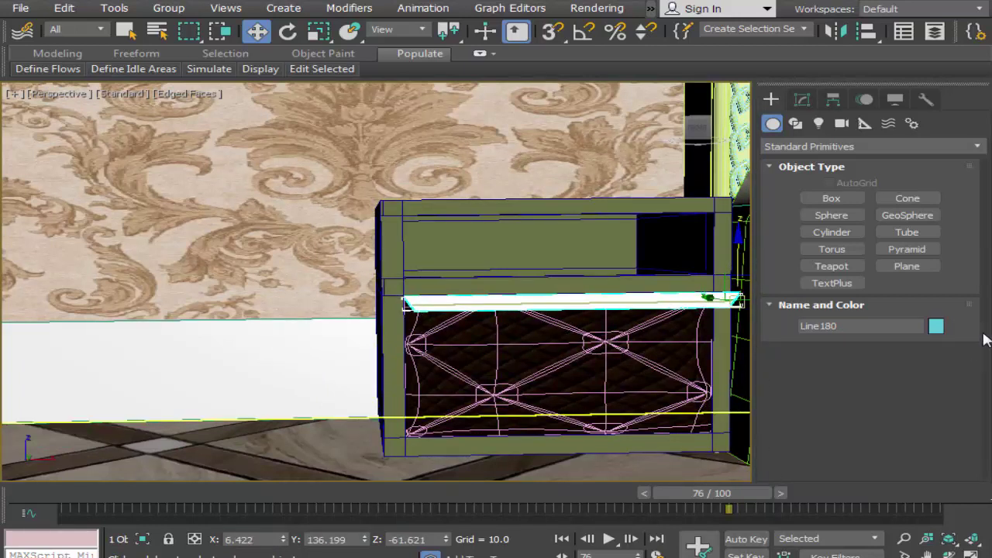
mouse_move(638, 390)
middle_mouse_down()
mouse_move(458, 354)
mouse_move(452, 332)
middle_mouse_up()
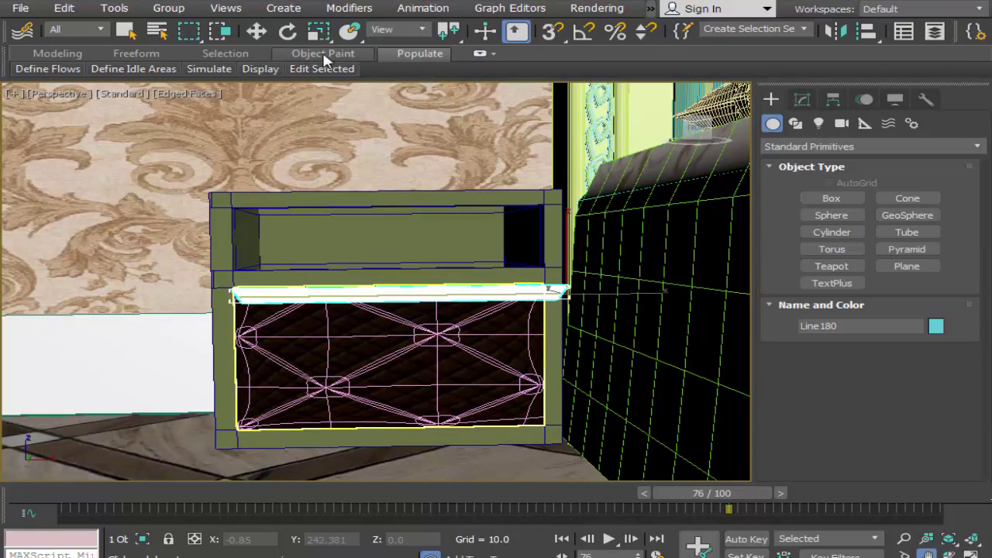
Scale Line180 to 107% on X and slide it left to span the drawer top
left_click(318, 31)
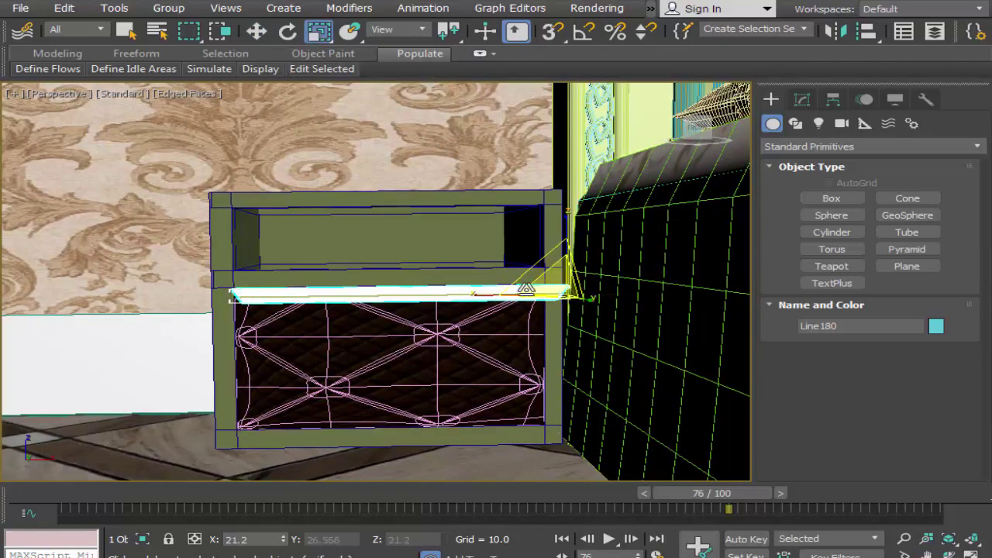
left_click_drag(488, 294, 497, 294)
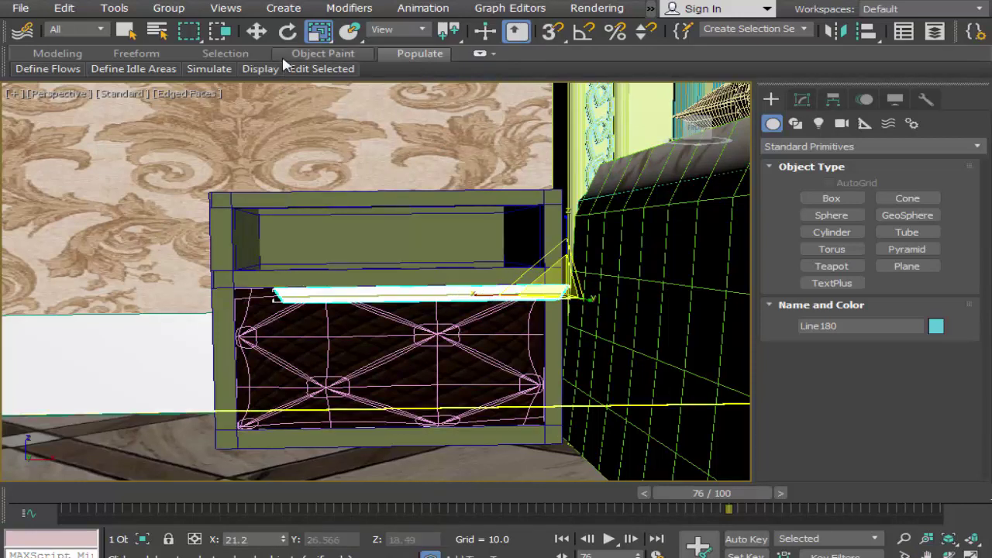
left_click(257, 31)
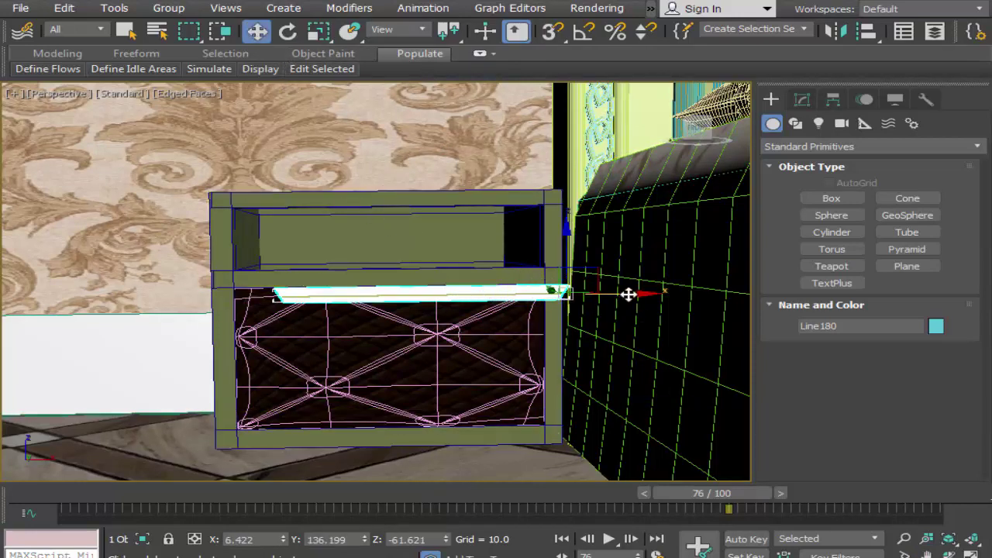
left_click_drag(630, 293, 605, 295)
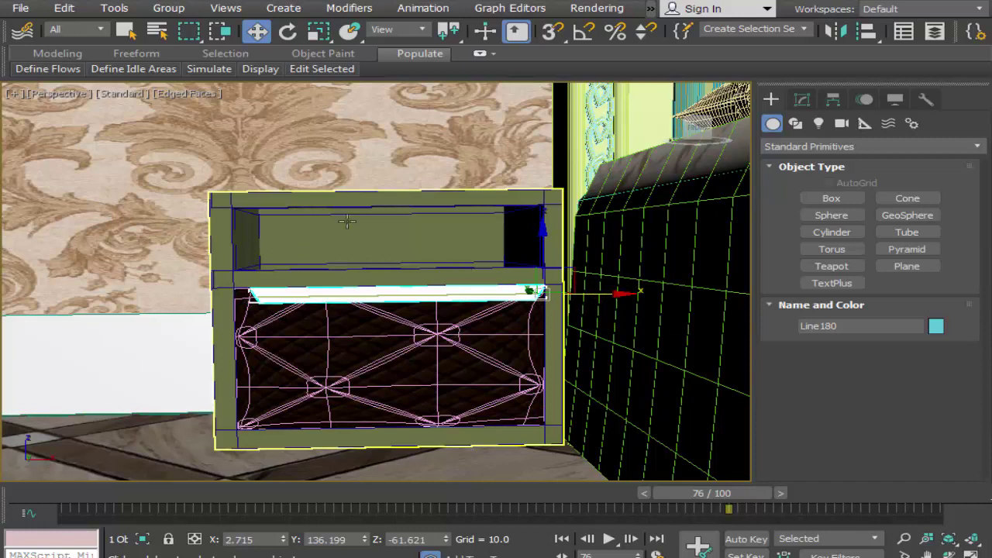
left_click(317, 31)
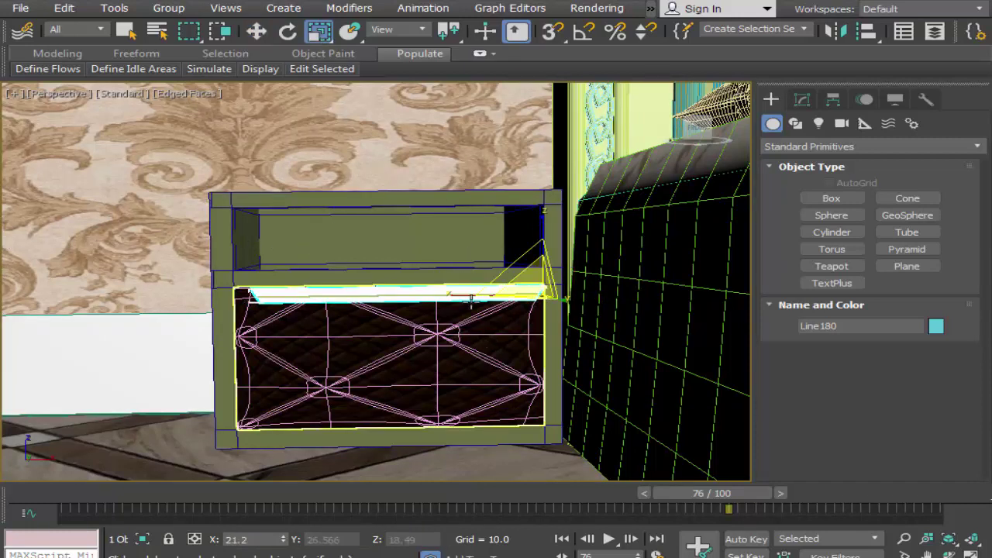
left_click_drag(458, 291, 458, 293)
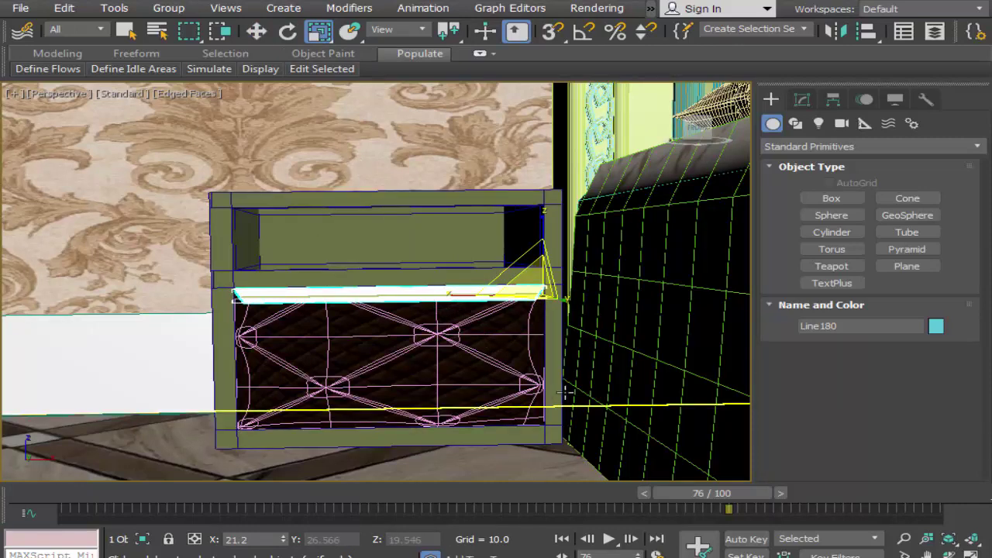
Zoom in and pan the viewport to centre the drawer front
scroll(509, 369, "up", 2)
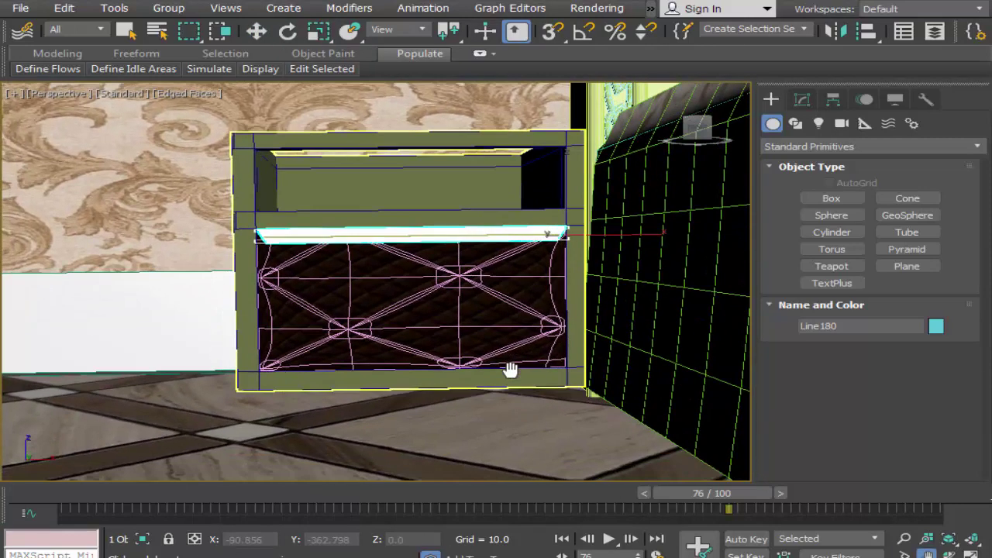
scroll(512, 370, "up", 2)
middle_click_drag(481, 338, 538, 353)
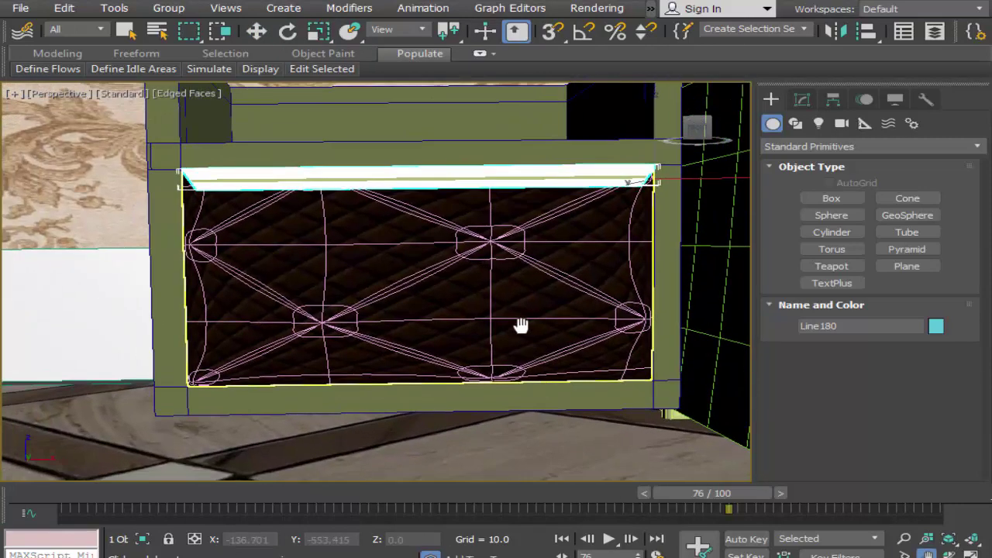
left_click(257, 31)
Clone the top trim down, mirror it on Z with No Clone, and seat it on the bottom edge
left_click(359, 125)
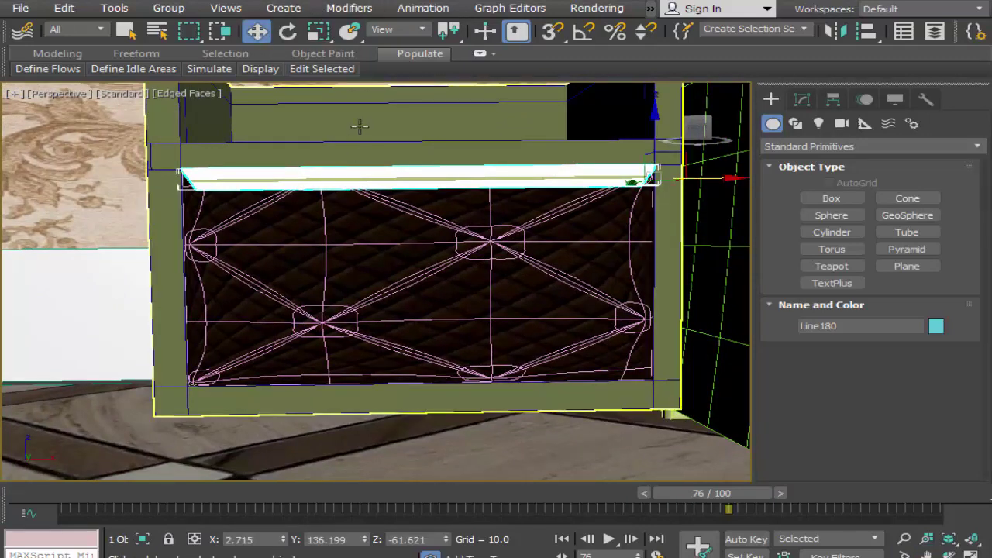
left_click_drag(655, 124, 652, 312, "shift")
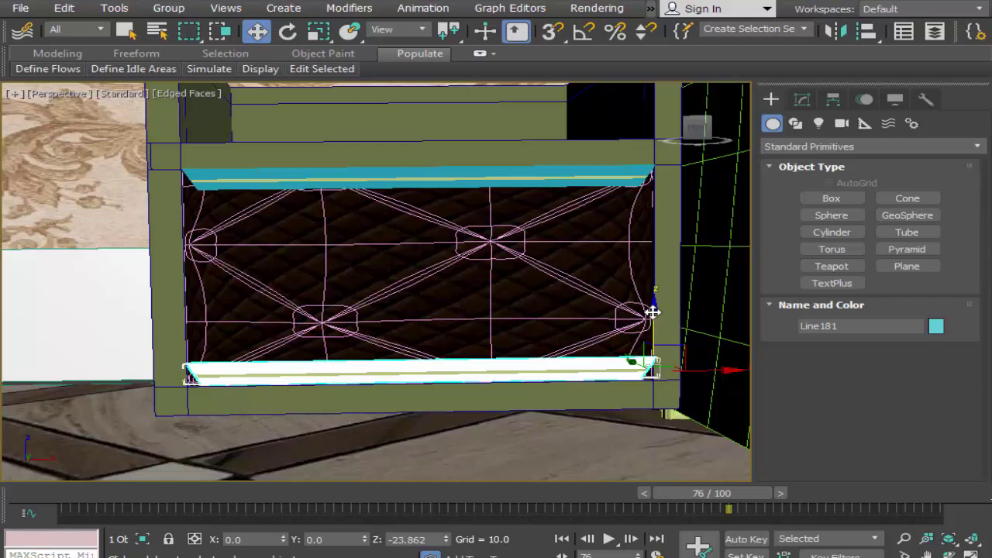
left_click(498, 350)
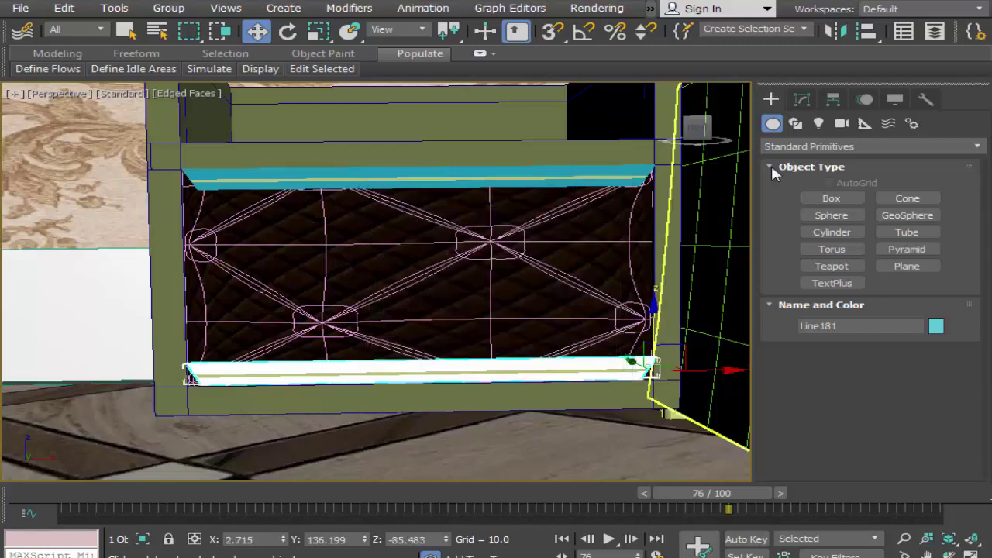
left_click(827, 34)
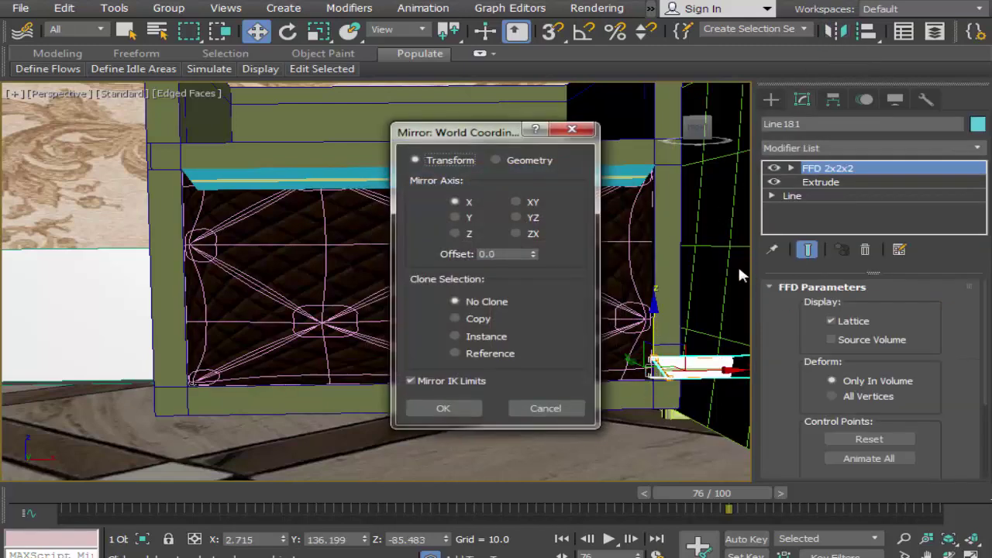
left_click(473, 320)
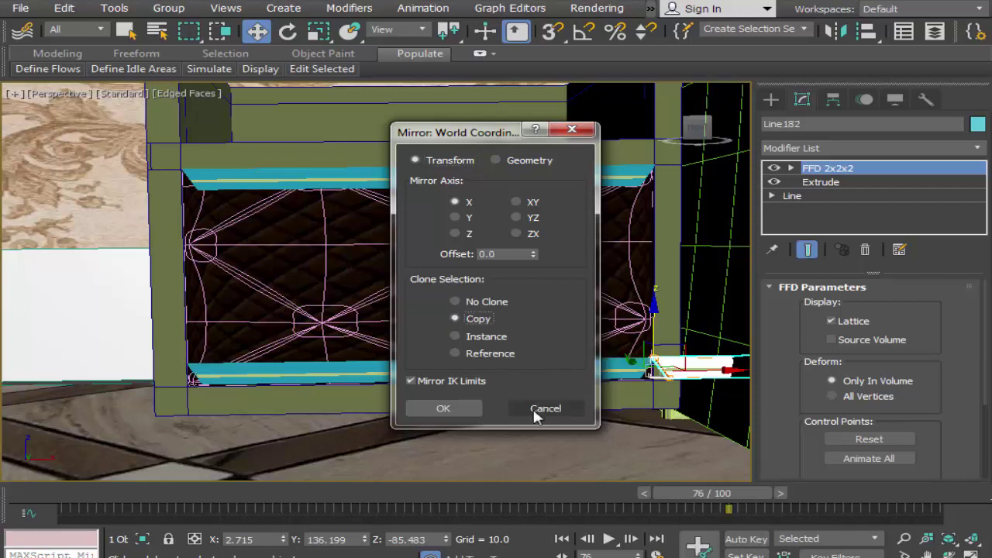
left_click(476, 301)
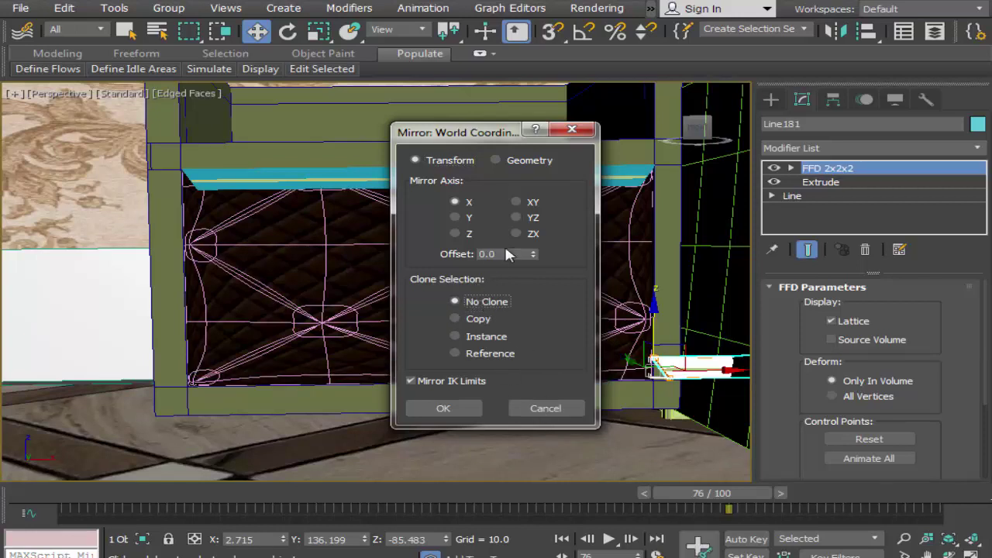
left_click(457, 218)
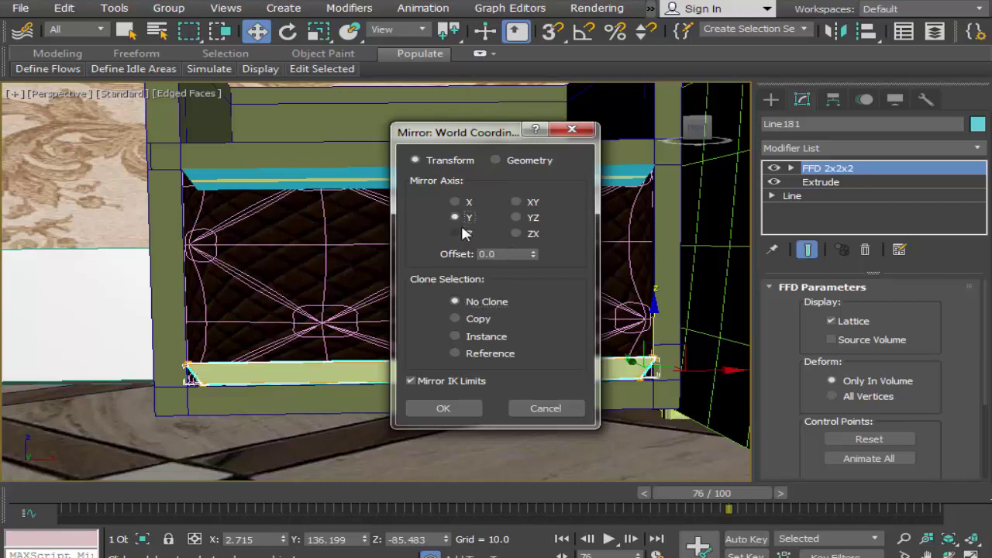
left_click(464, 233)
left_click(443, 407)
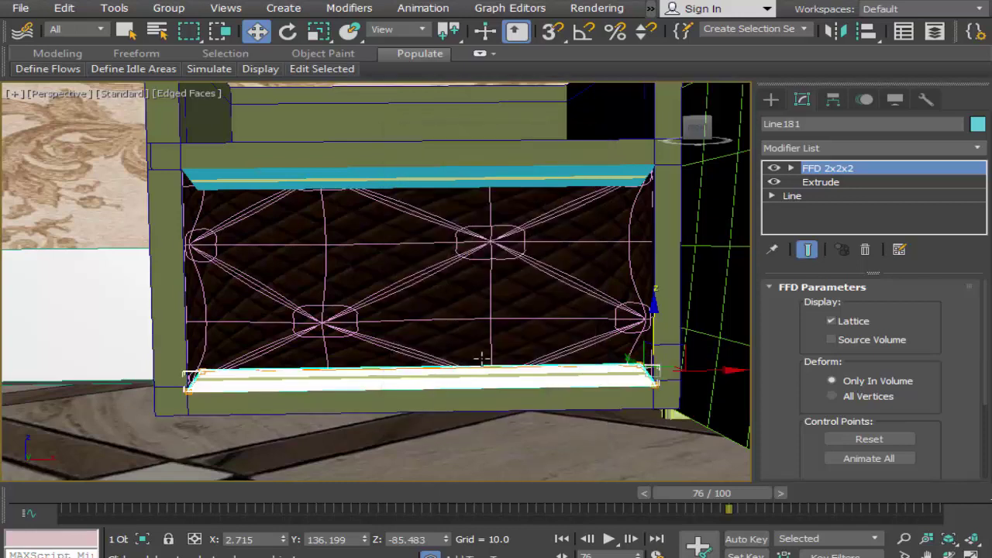
left_click_drag(654, 308, 654, 304)
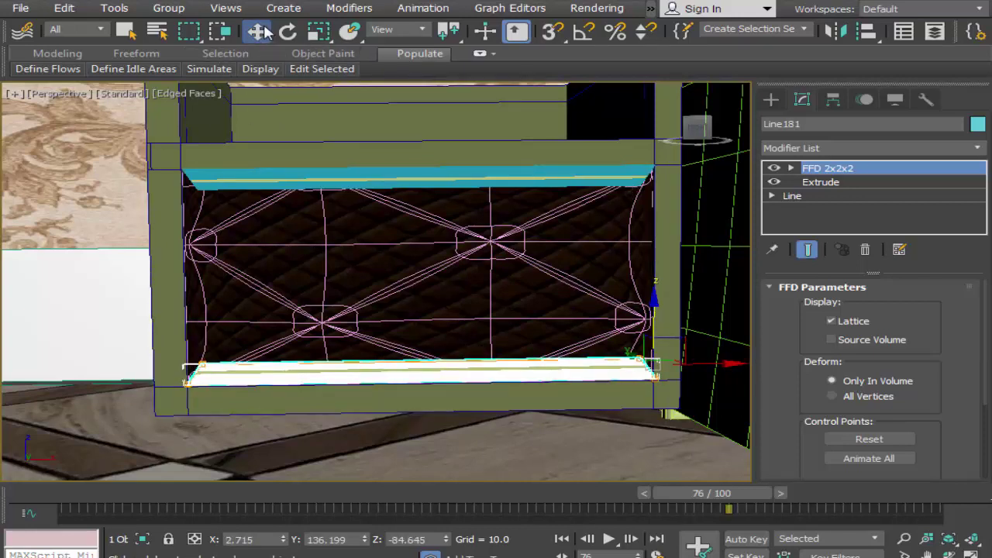
Shift-drag a copy of the bottom trim strip upward toward the drawer's middle
left_click(126, 29)
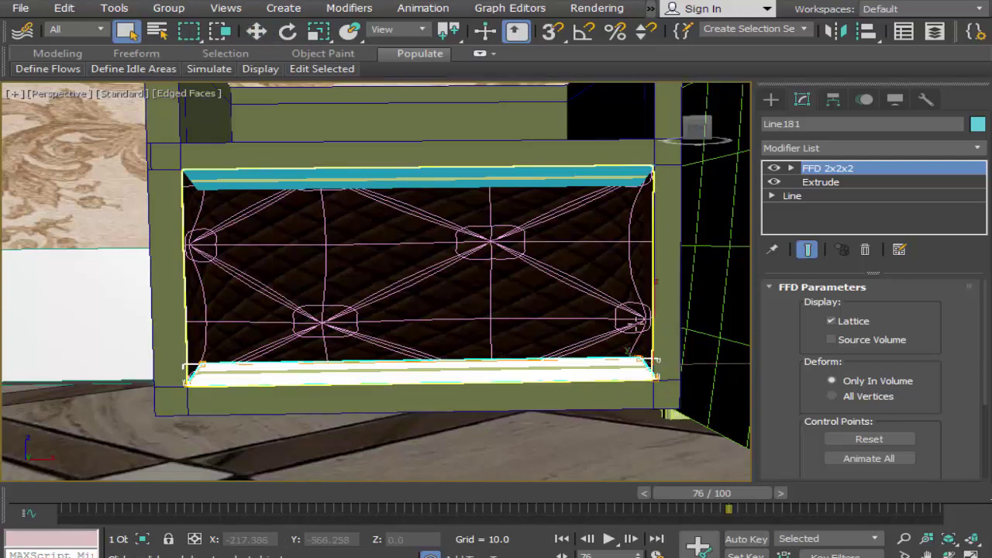
left_click(256, 31)
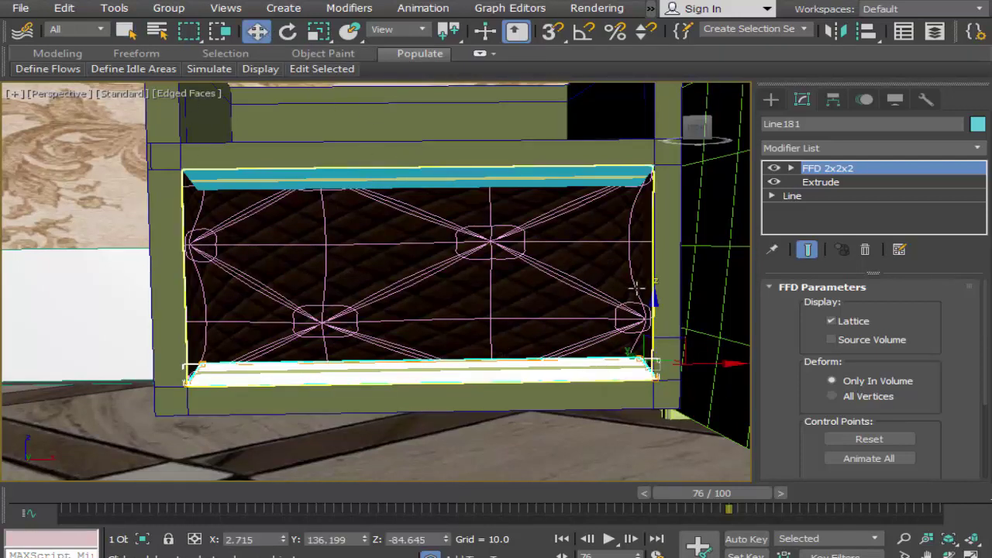
left_click_drag(654, 299, 658, 203, "shift")
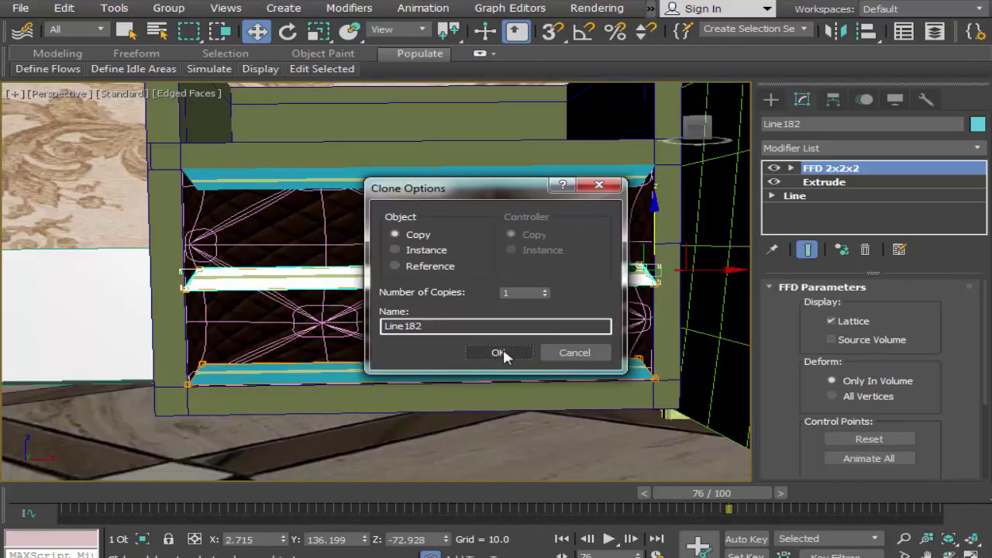
Confirm the middle trim copy Line182 and reselect it
left_click(500, 352)
left_click(284, 34)
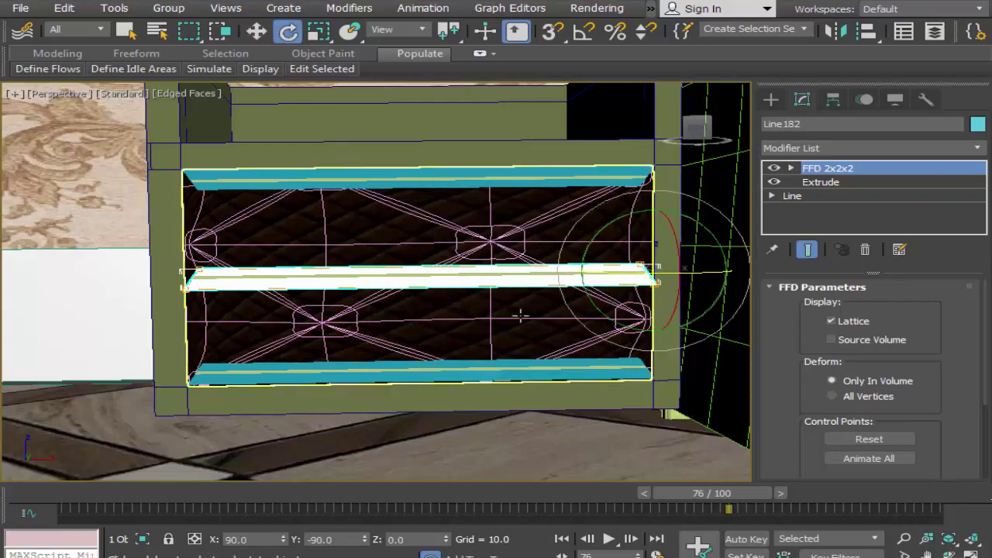
left_click(581, 218)
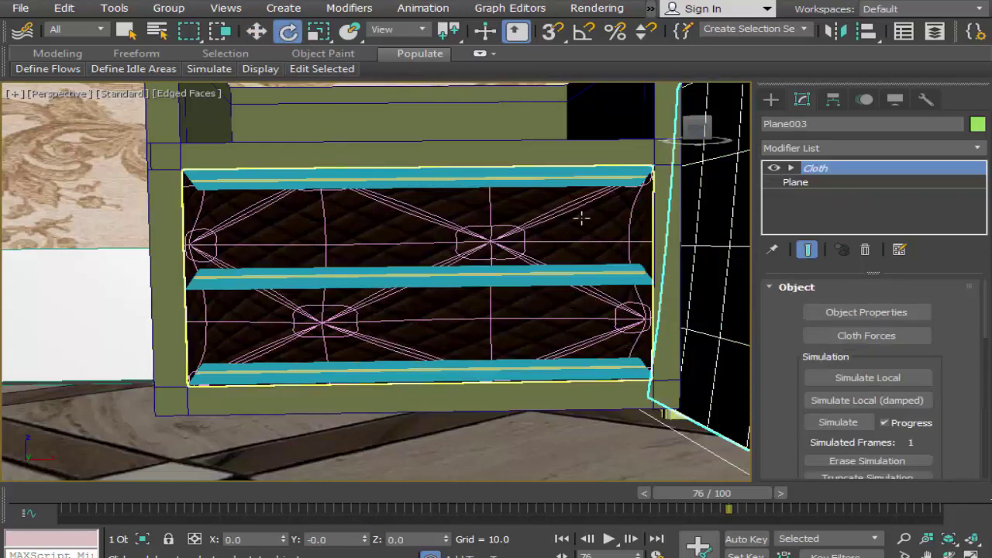
left_click(521, 271)
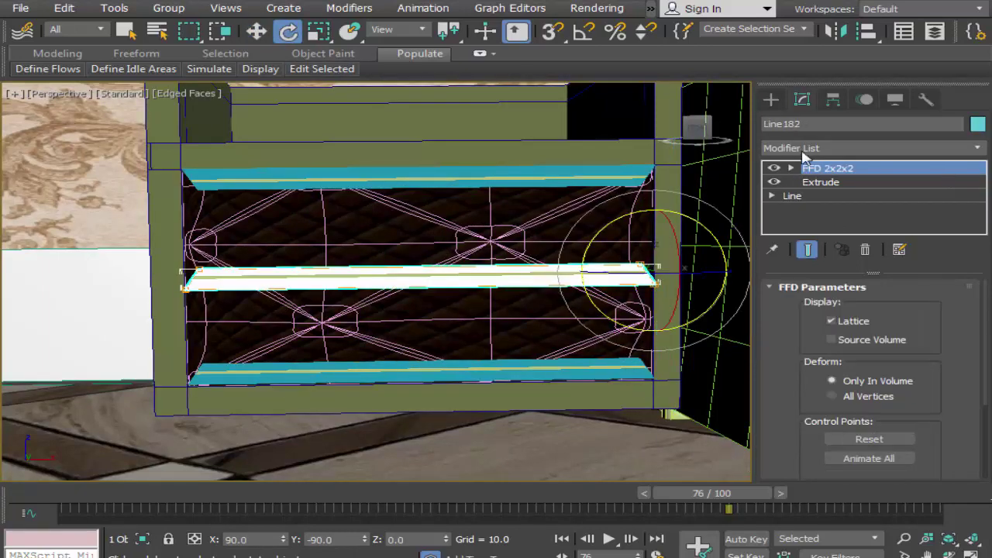
Move Line182's pivot to the strip's centre with Affect Pivot Only
left_click(832, 99)
left_click(871, 210)
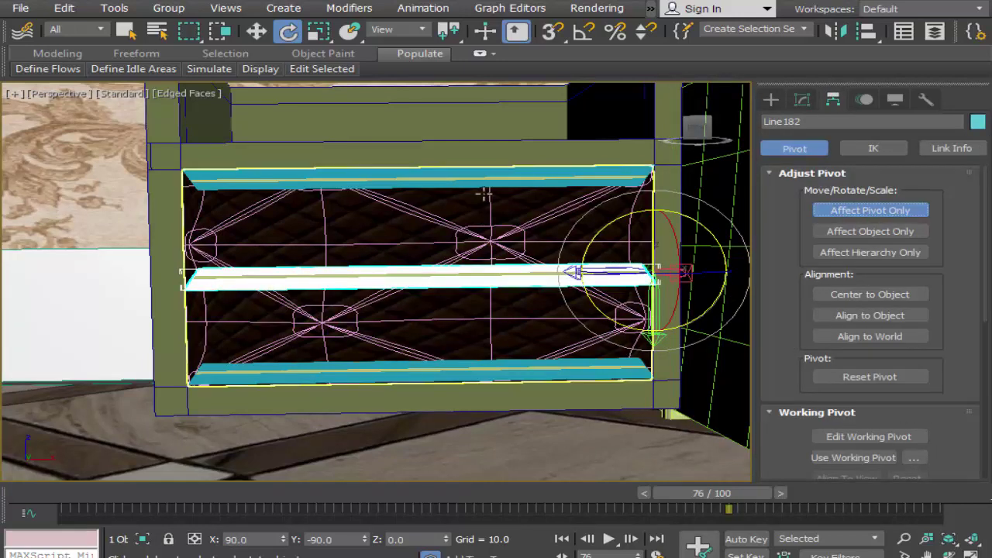
key("w")
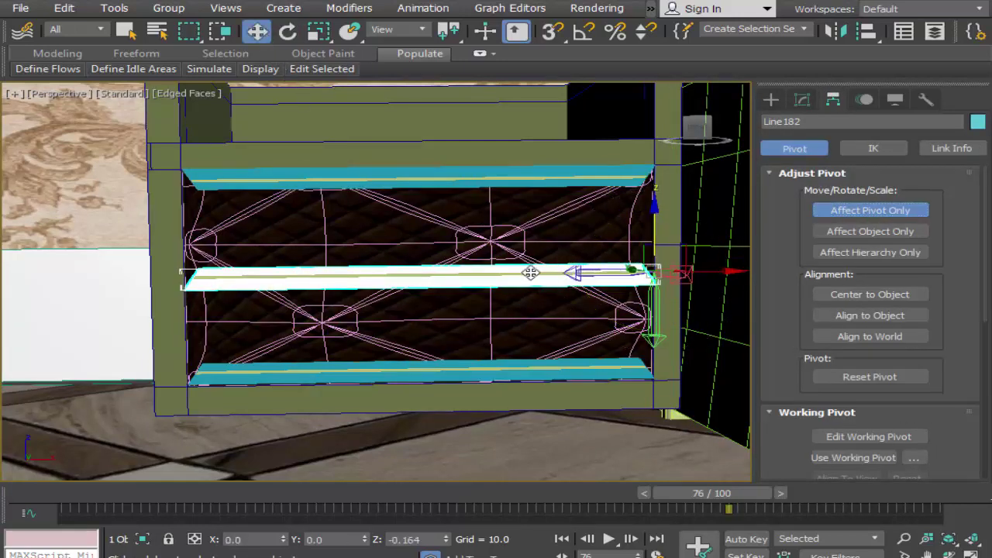
left_click_drag(562, 274, 608, 277)
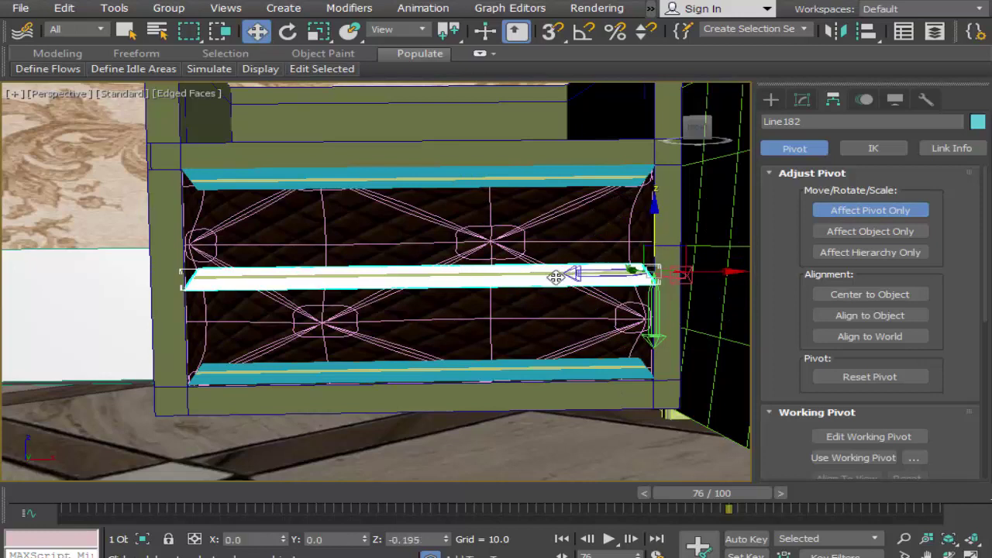
left_click_drag(695, 272, 451, 276)
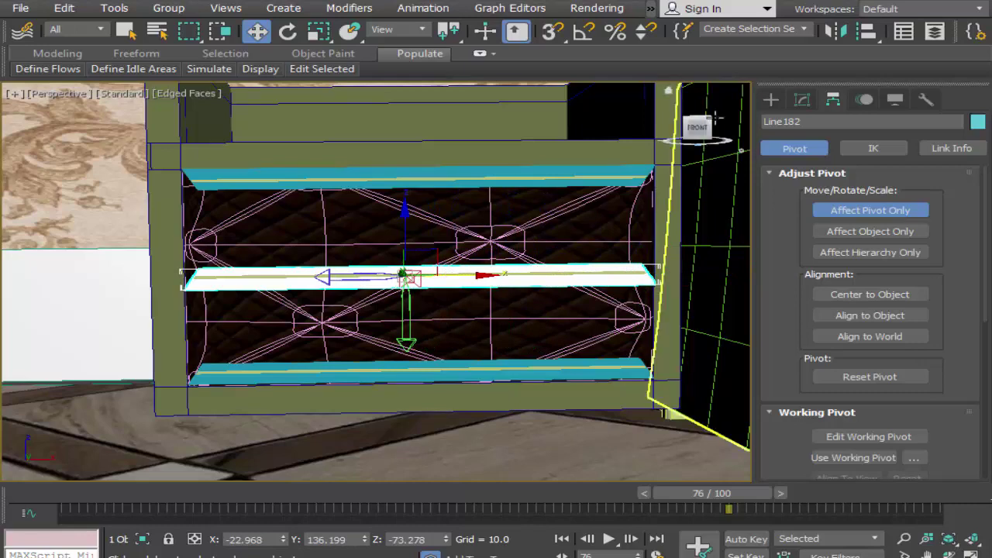
left_click(772, 102)
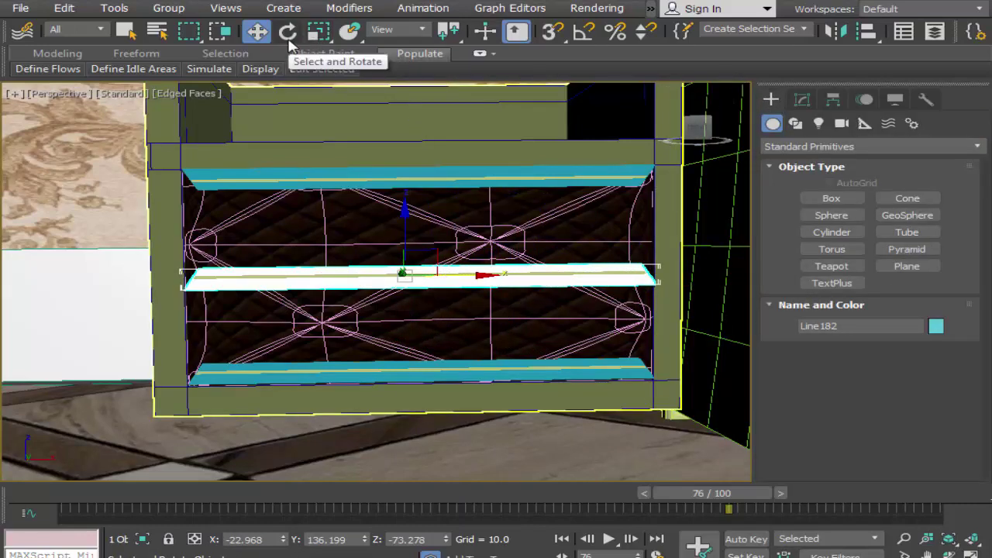
Rotate Line182 90° upright and move it to the drawer front's left edge
left_click(288, 31)
left_click_drag(451, 317, 248, 330)
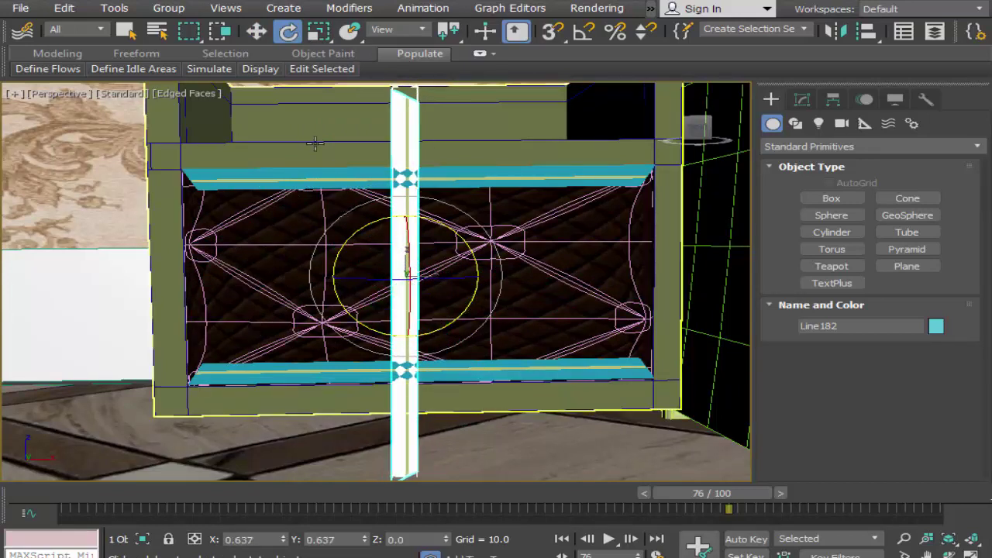
left_click(258, 30)
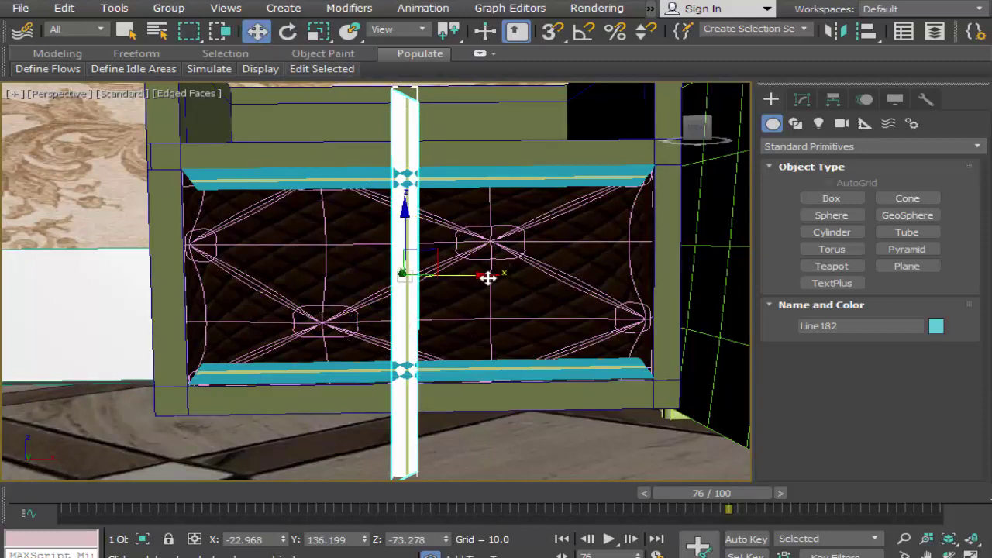
mouse_move(487, 278)
left_mouse_down()
mouse_move(321, 284)
mouse_move(255, 277)
mouse_move(265, 265)
left_mouse_up()
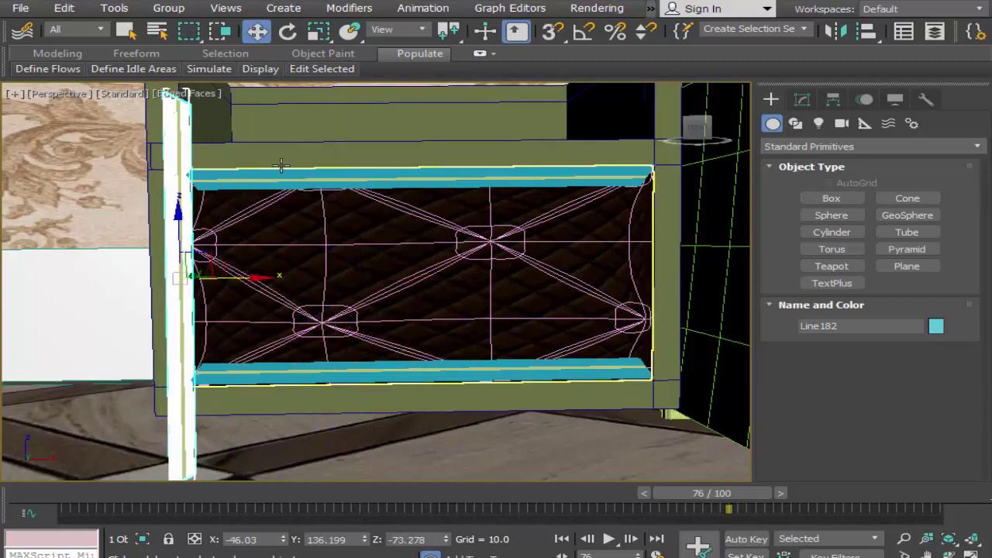
Scale the upright strip shorter to fit between the top and bottom trims and nudge it into place
left_click(317, 30)
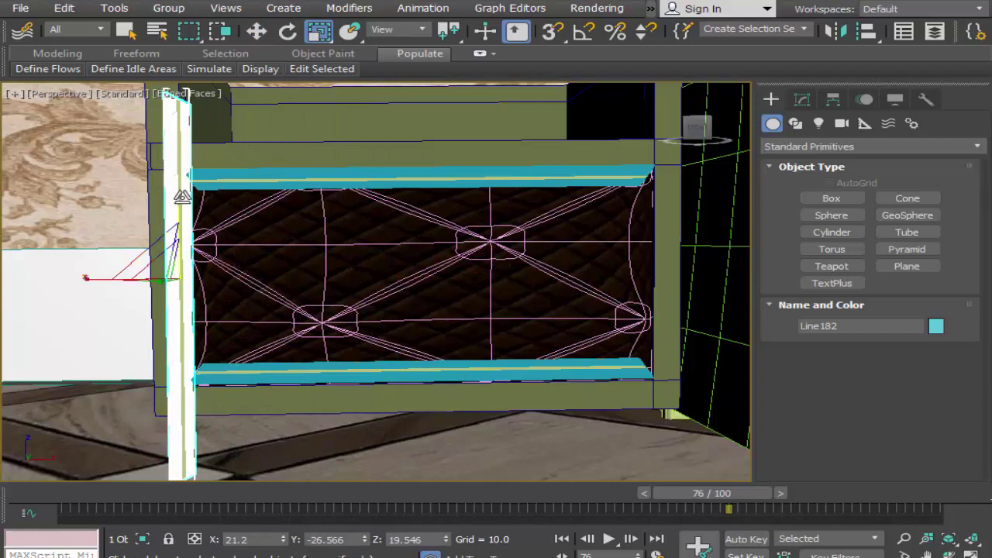
left_click_drag(182, 196, 179, 243)
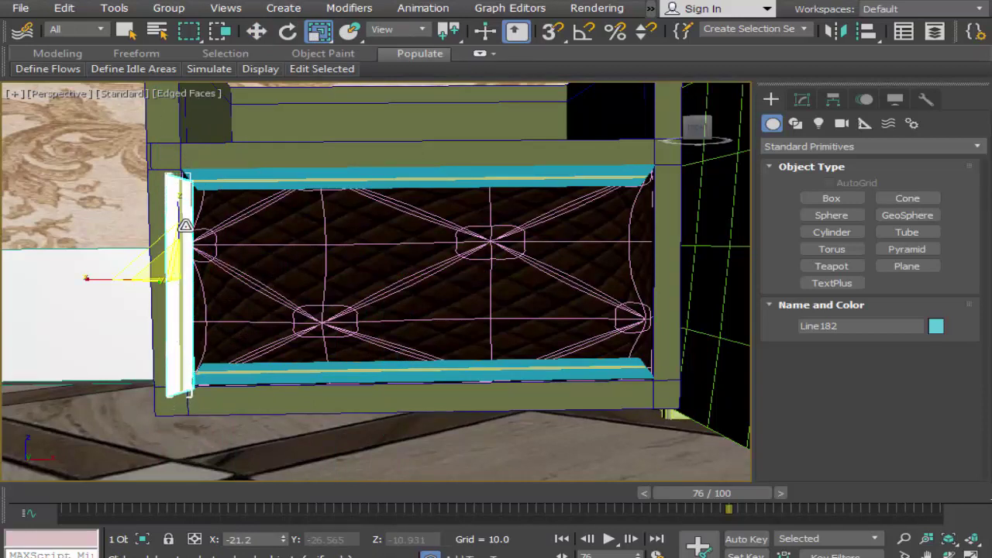
mouse_move(179, 213)
left_mouse_down()
mouse_move(184, 232)
mouse_move(186, 211)
left_mouse_up()
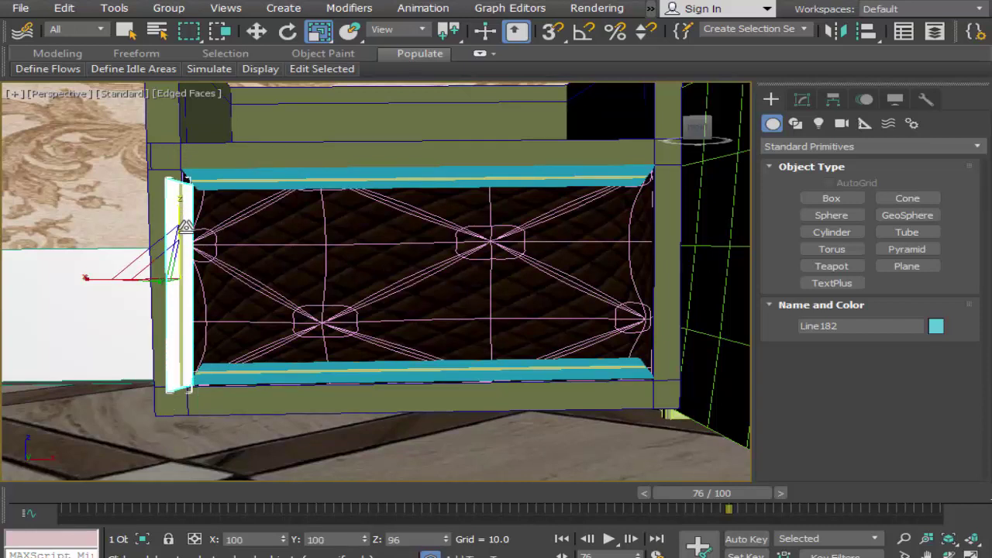
left_click(258, 33)
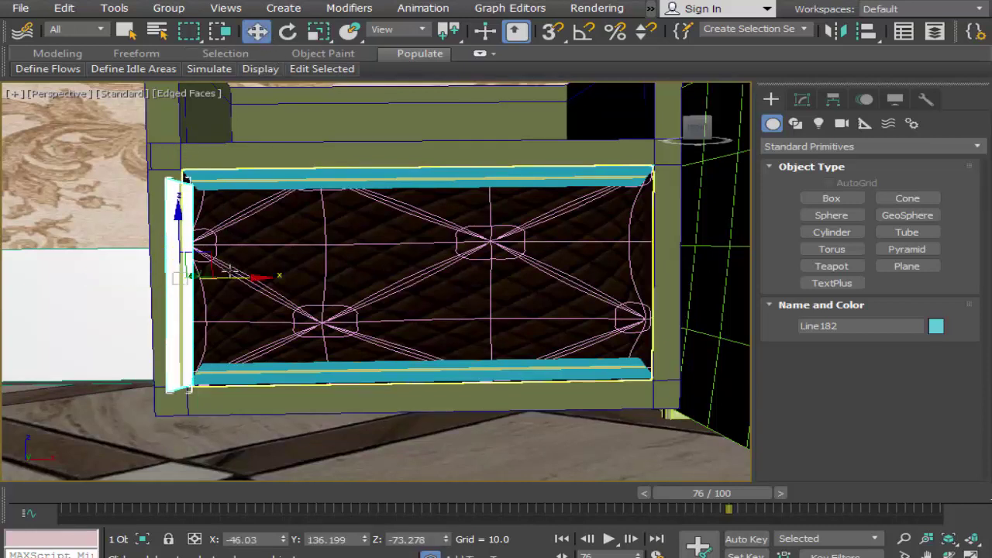
left_click_drag(228, 277, 245, 270)
left_click_drag(200, 226, 202, 227)
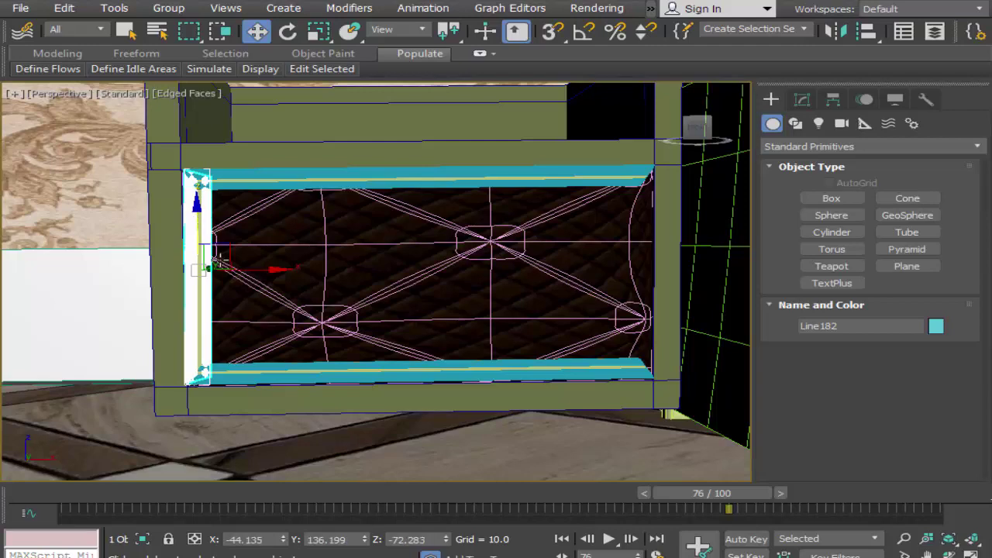
Frame the left strip, then tilt and nudge it slightly to align with the edge
scroll(233, 293, "up", 3)
scroll(240, 297, "up", 2)
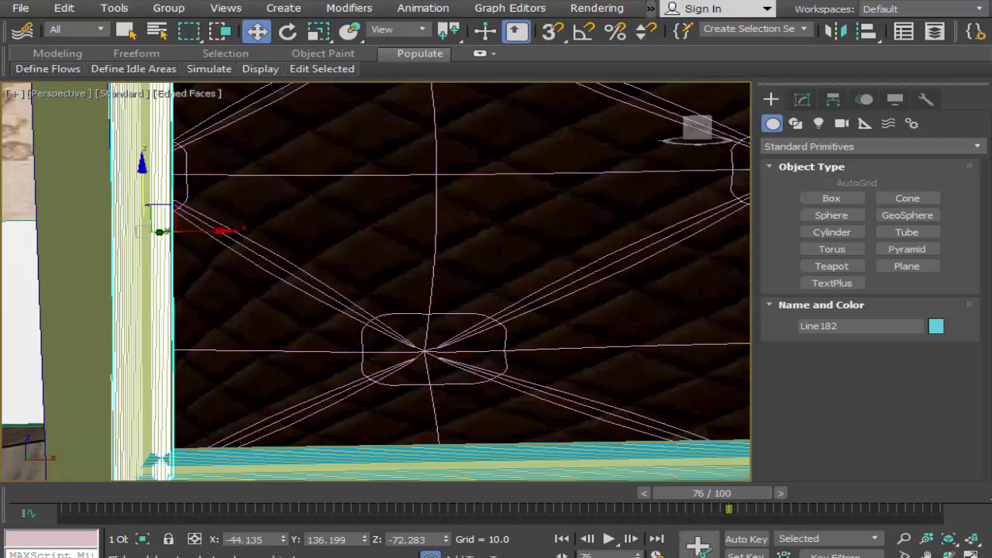
left_click(928, 553)
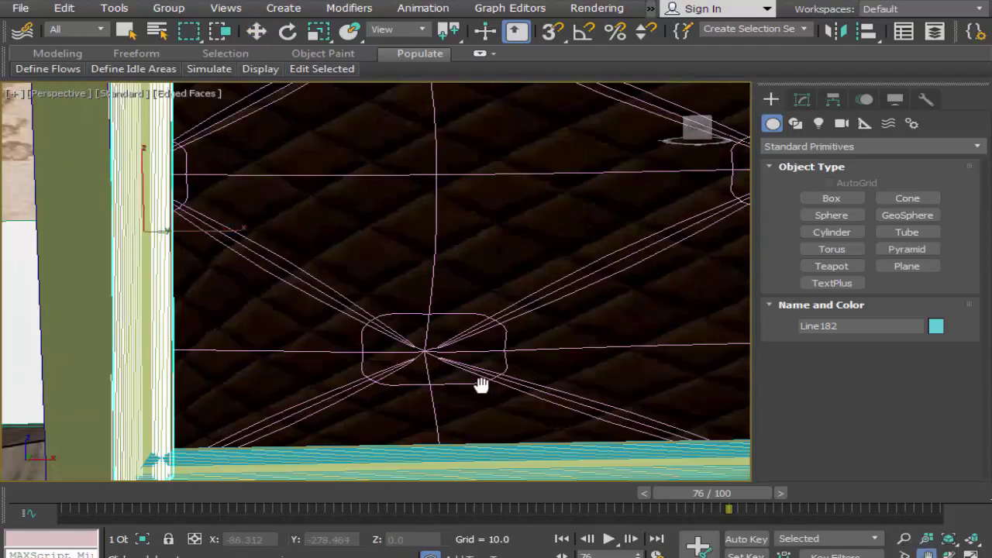
left_click_drag(478, 383, 524, 381)
scroll(524, 382, "down", 3)
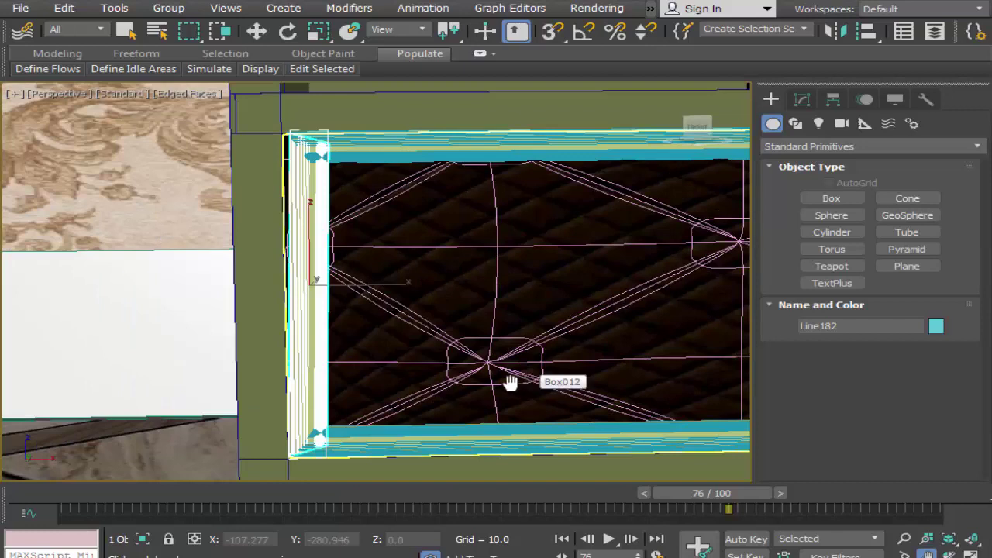
left_click(287, 30)
left_click_drag(329, 341, 330, 342)
left_click(257, 31)
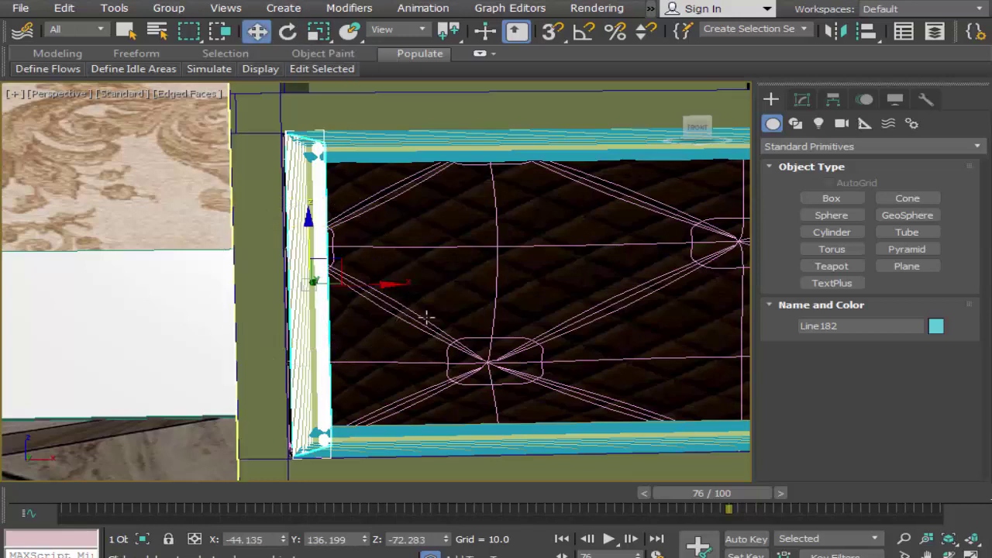
left_click_drag(380, 283, 381, 283)
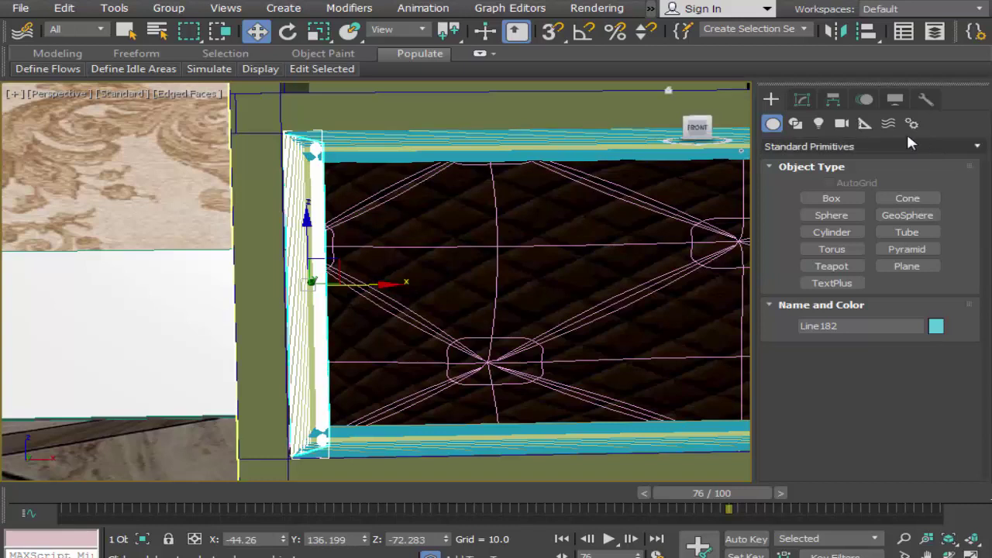
Open the FFD 2x2x2 control points and move the top-left corner down to the top trim
left_click(801, 99)
left_click(791, 168)
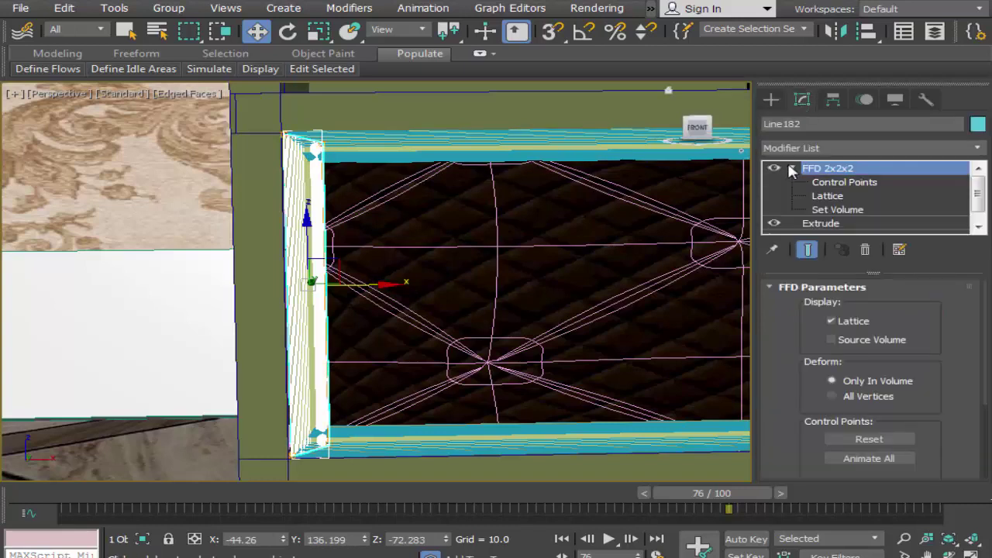
left_click(853, 184)
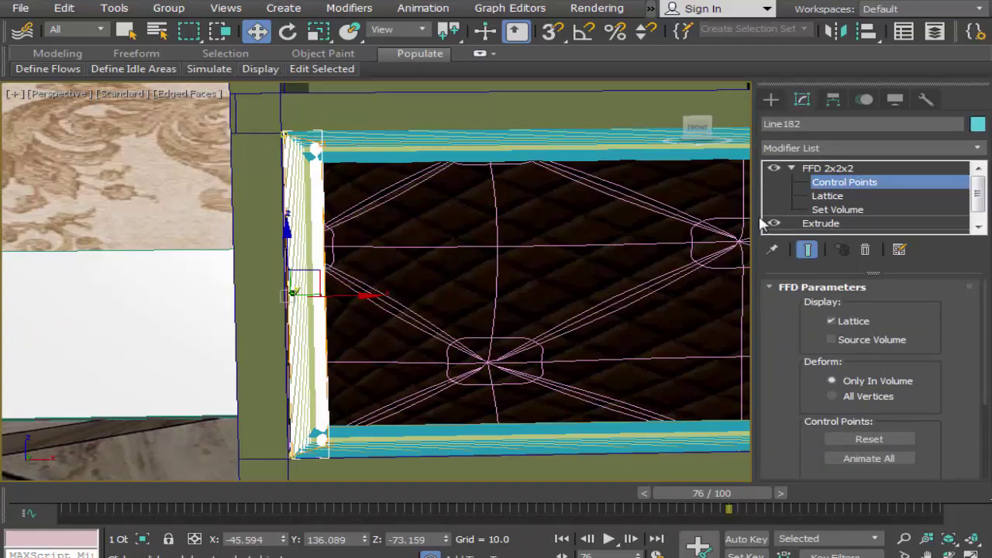
left_click(318, 149)
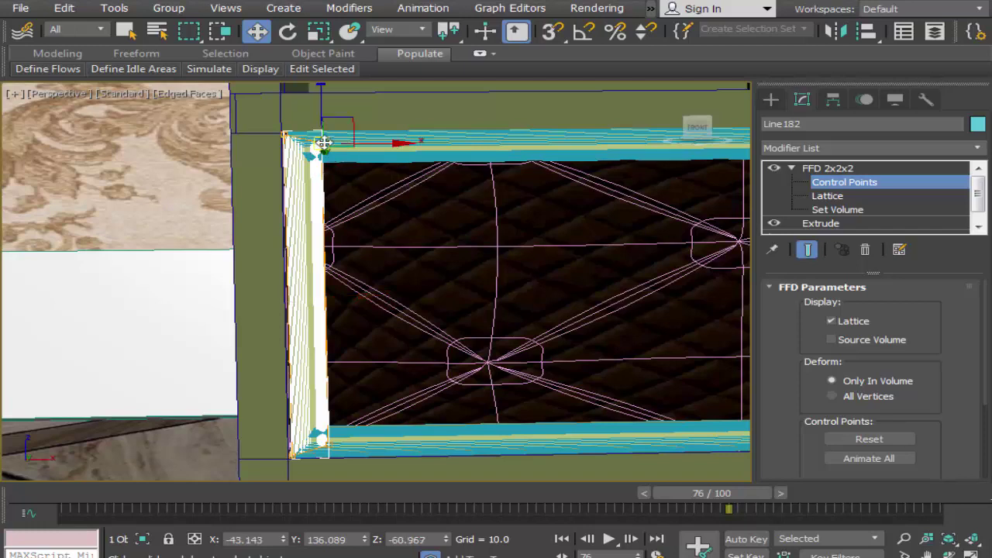
left_click_drag(327, 106, 327, 141)
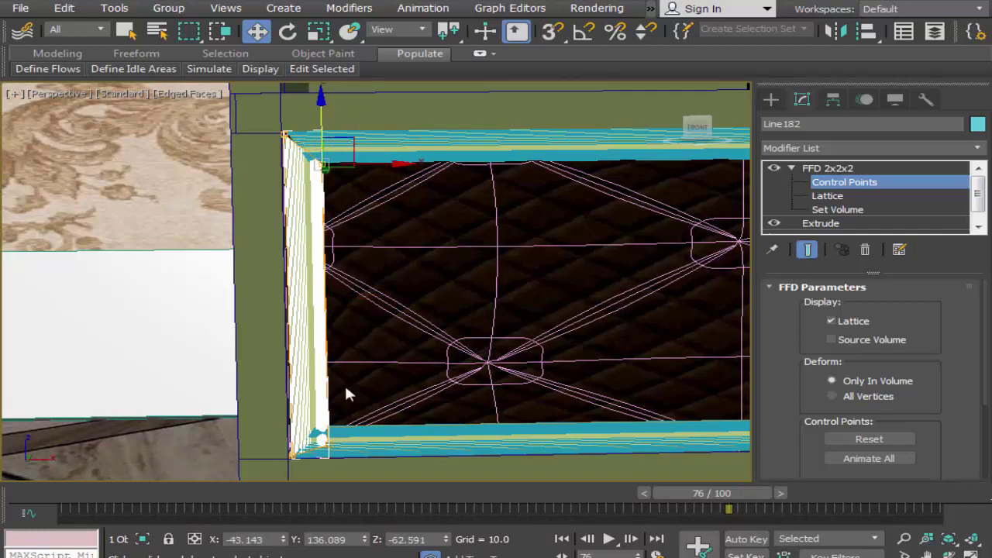
Fit the bottom corner to the bottom trim, refine the top corner, and exit control points
left_click(321, 448)
left_click_drag(324, 378, 327, 372)
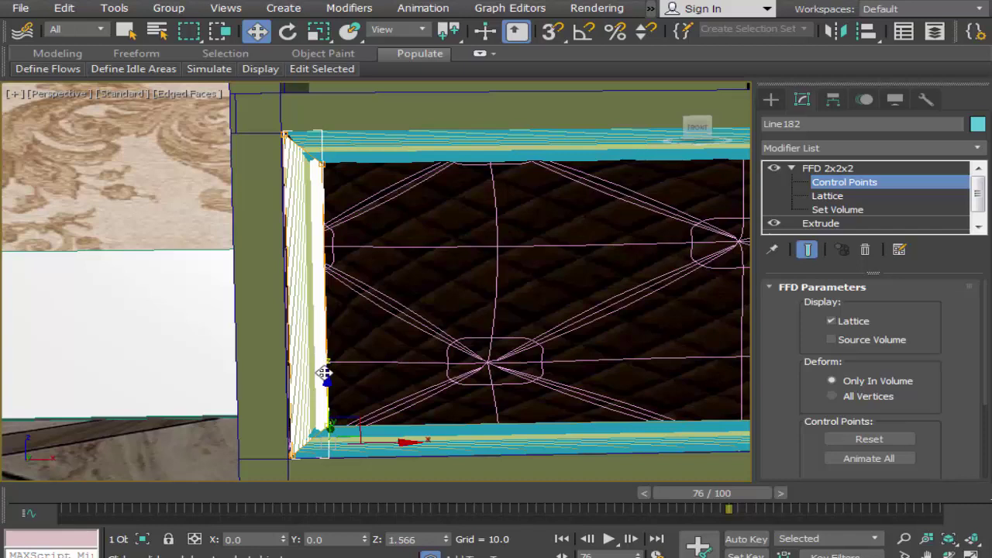
left_click_drag(324, 372, 373, 348)
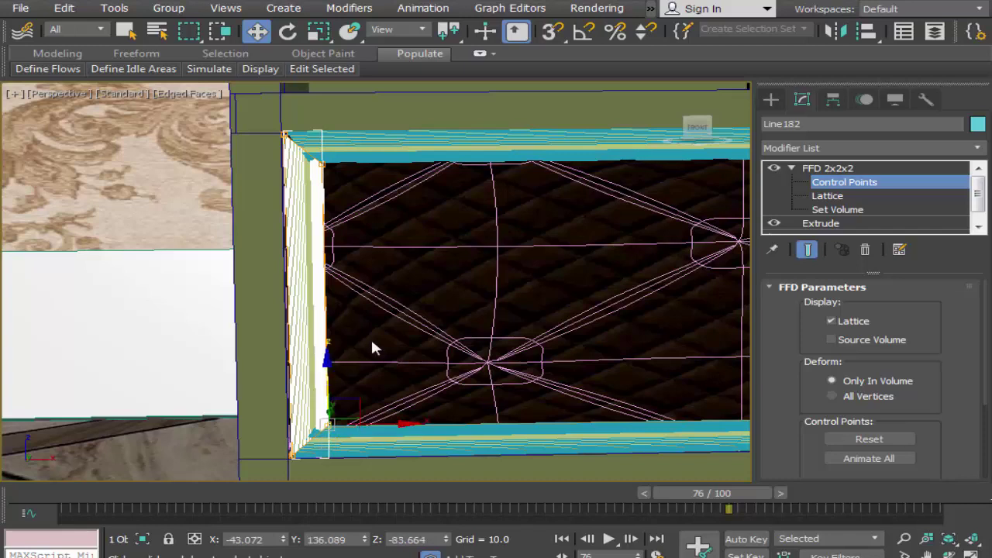
left_click(282, 132)
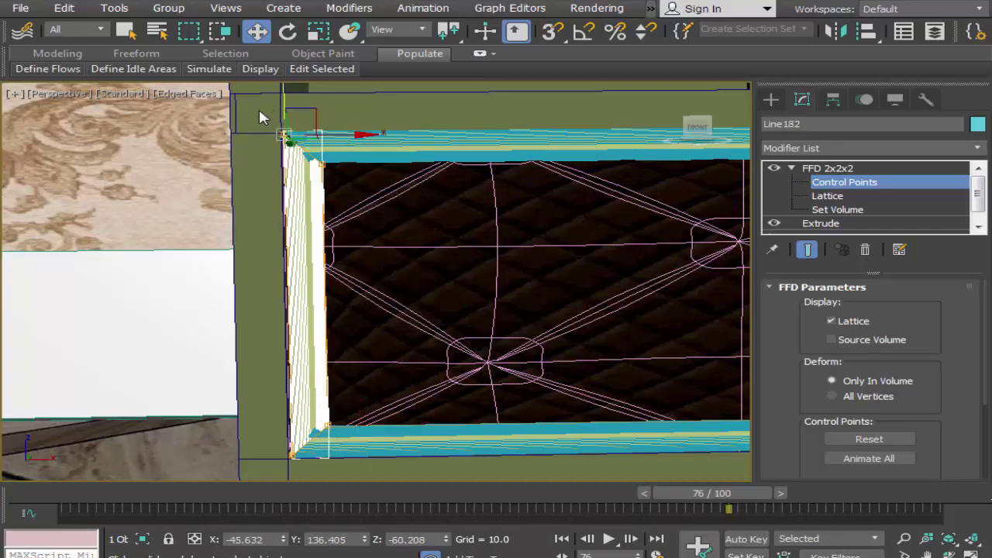
left_click_drag(284, 104, 284, 99)
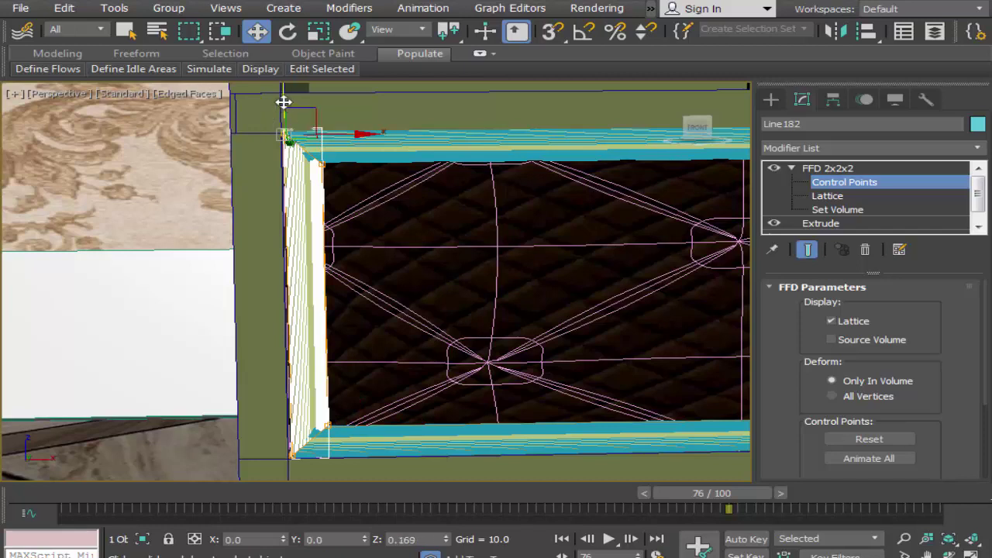
left_click(198, 395)
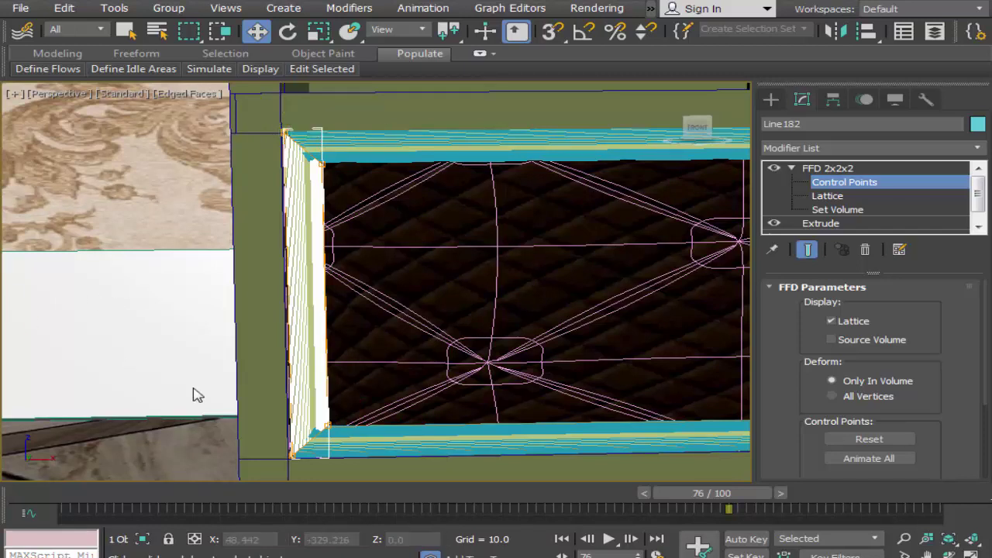
left_click(771, 99)
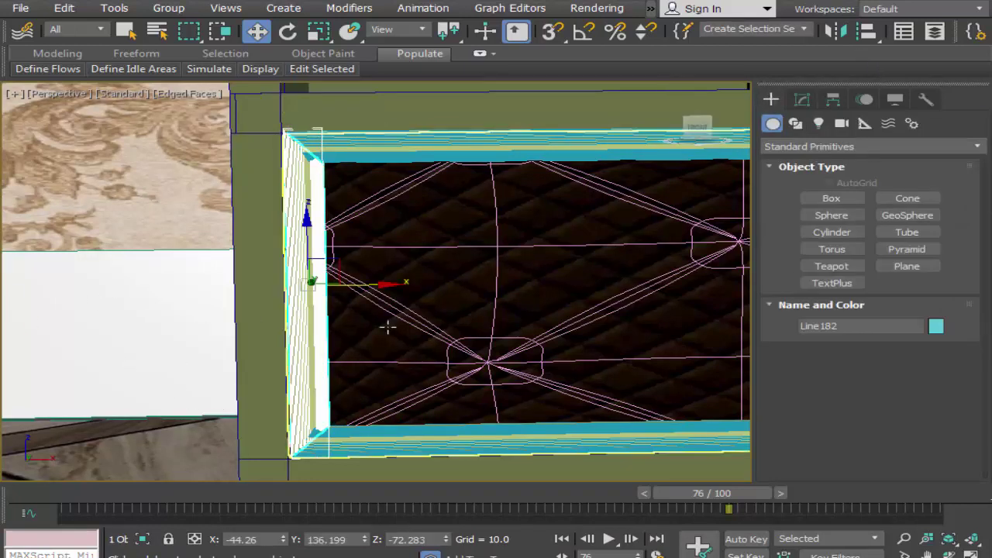
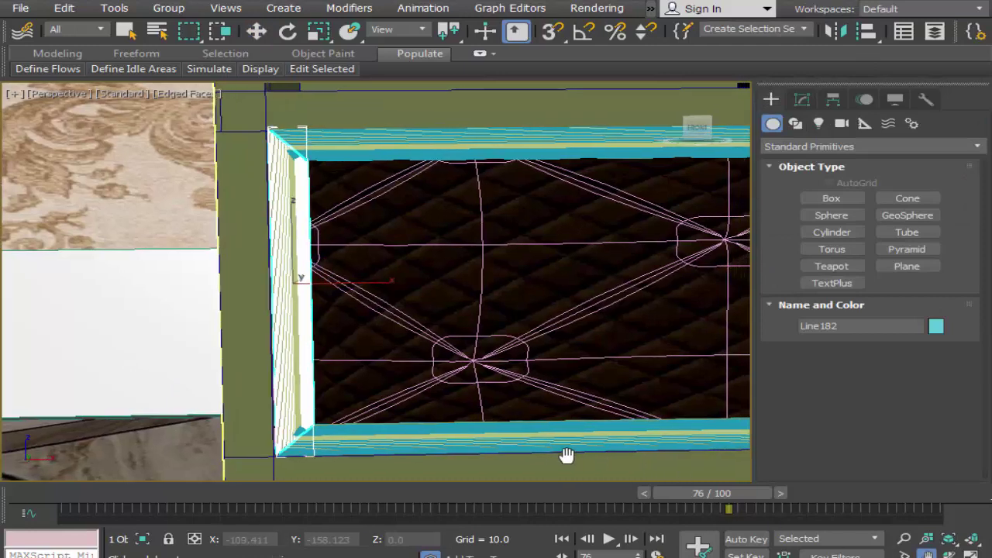
Shift-drag the left frame piece Line182 to the right to clone it as Line183
mouse_move(565, 454)
middle_mouse_down()
mouse_move(320, 431)
mouse_move(432, 380)
middle_mouse_up()
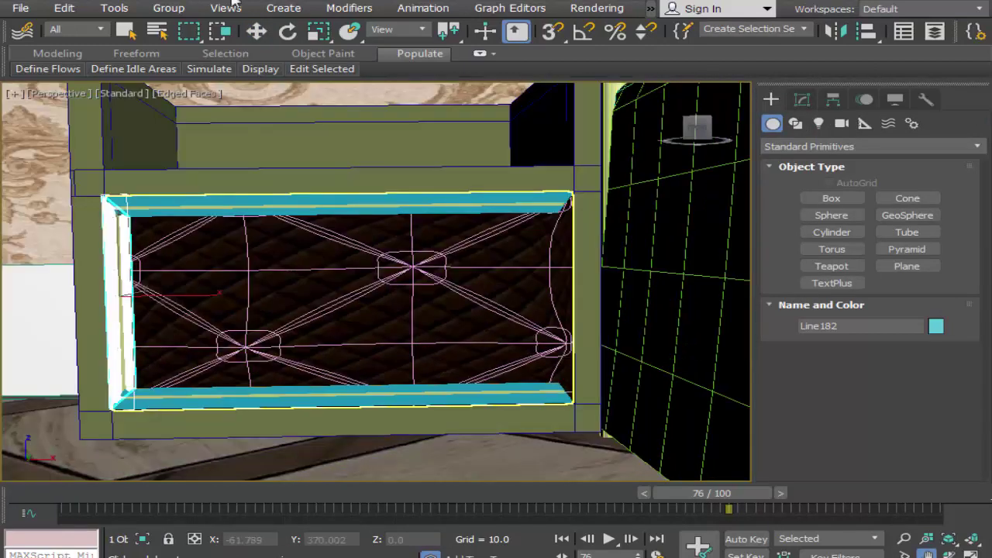
left_click(258, 31)
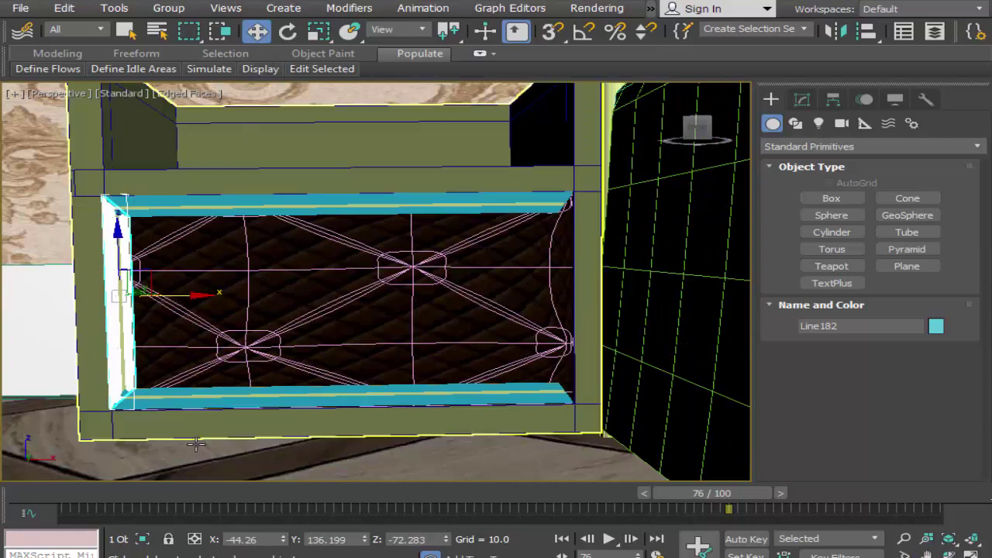
mouse_move(193, 294)
left_mouse_down("shift")
mouse_move(630, 313)
mouse_move(619, 311)
left_mouse_up("shift")
left_click(499, 352)
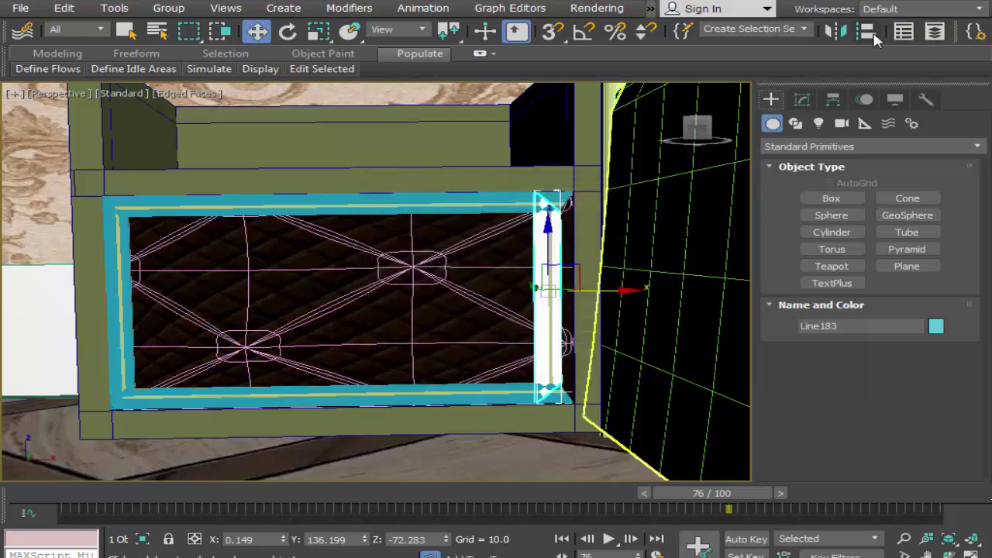
Mirror Line183 on the X axis with No Clone
left_click(832, 32)
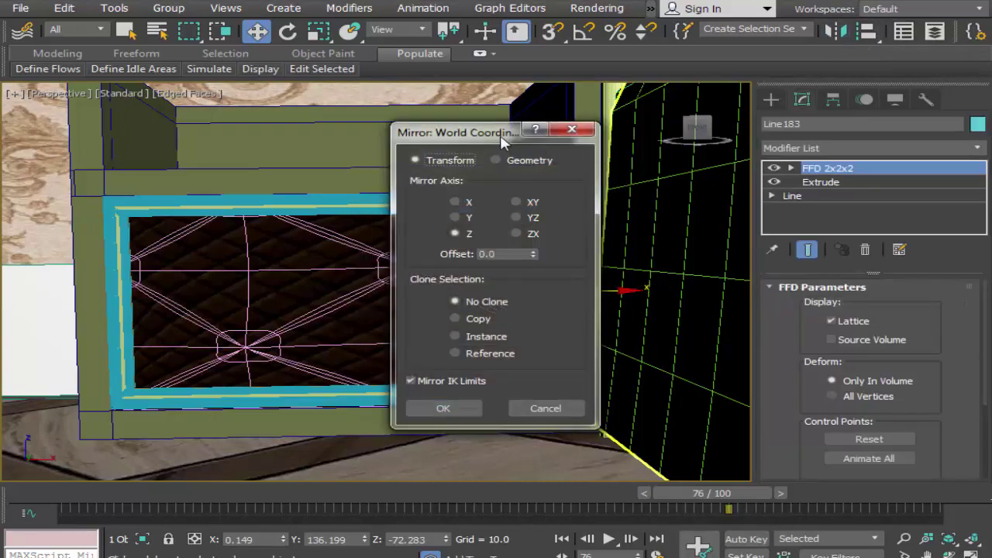
mouse_move(501, 139)
left_mouse_down()
mouse_move(797, 177)
mouse_move(857, 174)
left_mouse_up()
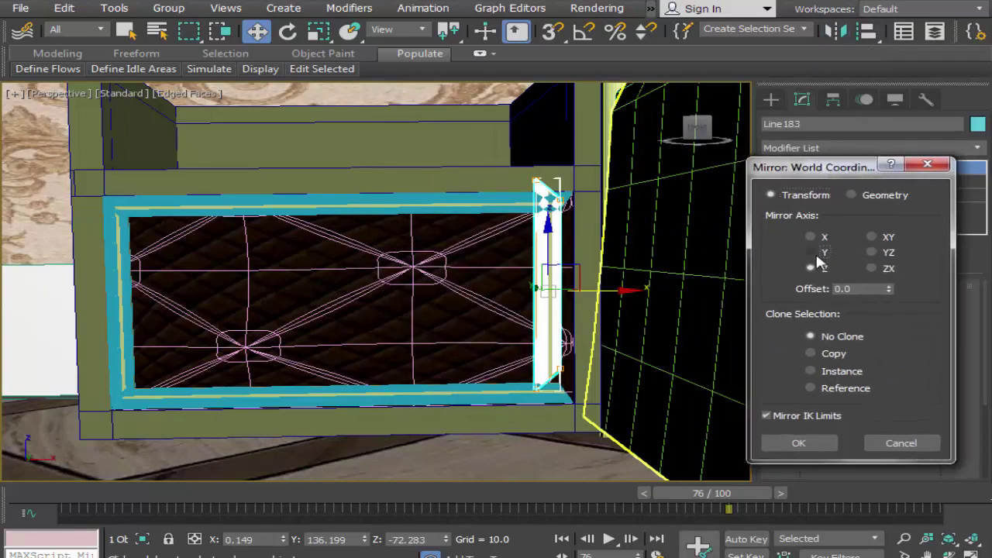
left_click(817, 255)
left_click(822, 239)
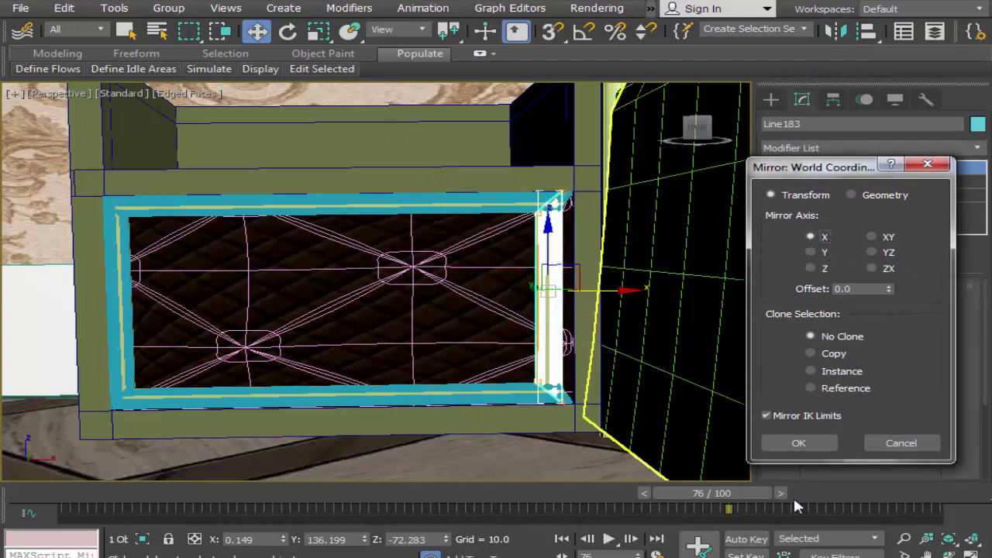
left_click(810, 442)
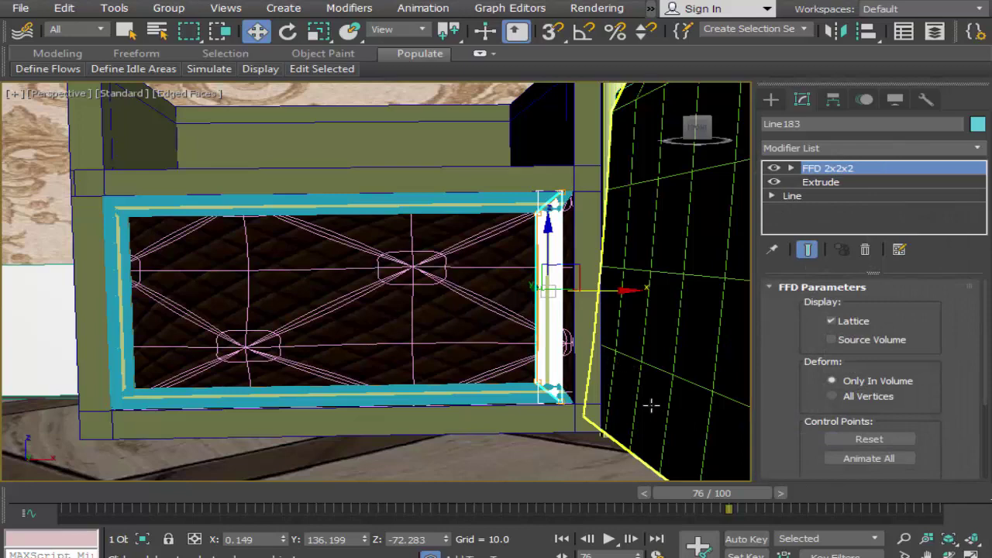
Slide Line183 to X 1.5 against the frame's right edge
scroll(609, 399, "up", 2)
scroll(575, 405, "up", 2)
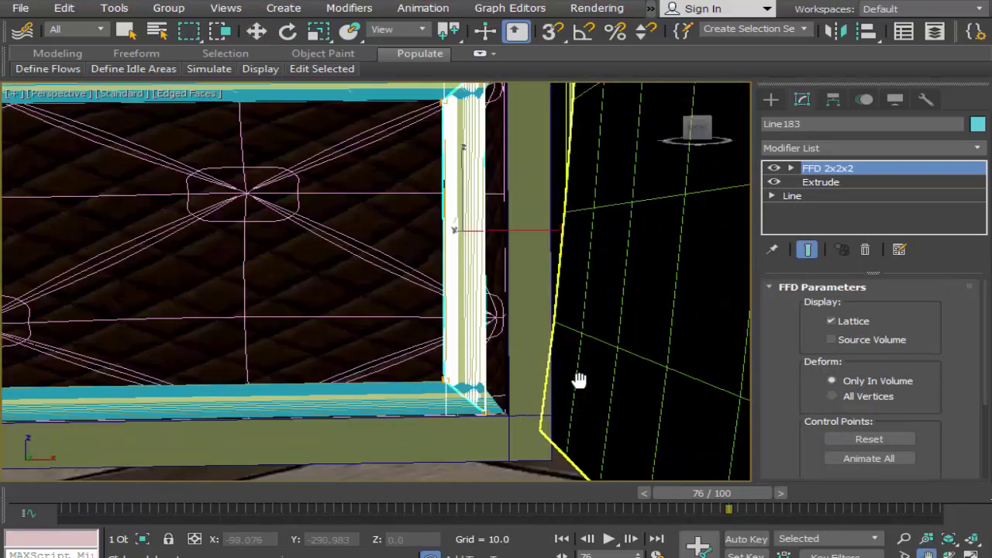
middle_click_drag(575, 381, 526, 362)
left_click(258, 32)
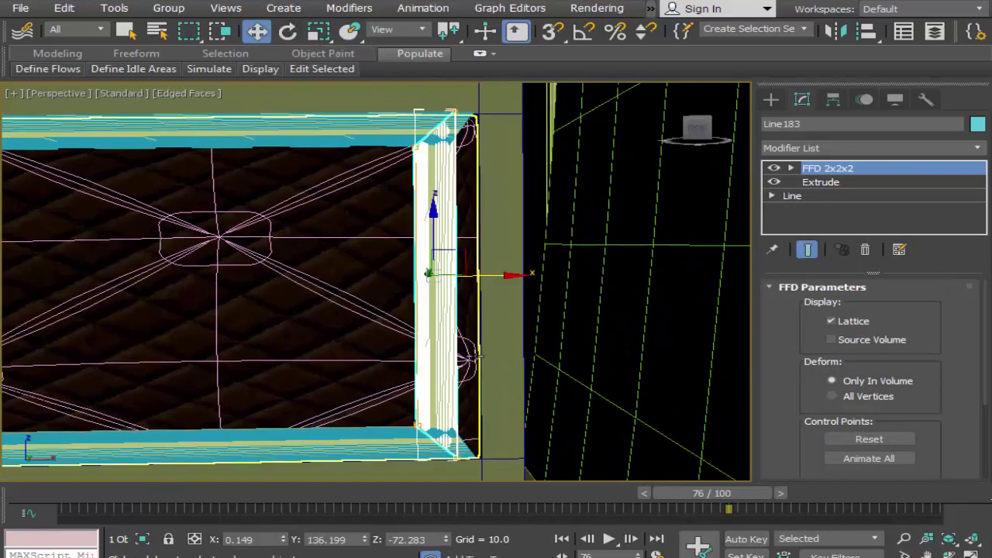
mouse_move(483, 277)
left_mouse_down()
mouse_move(510, 278)
mouse_move(501, 276)
left_mouse_up()
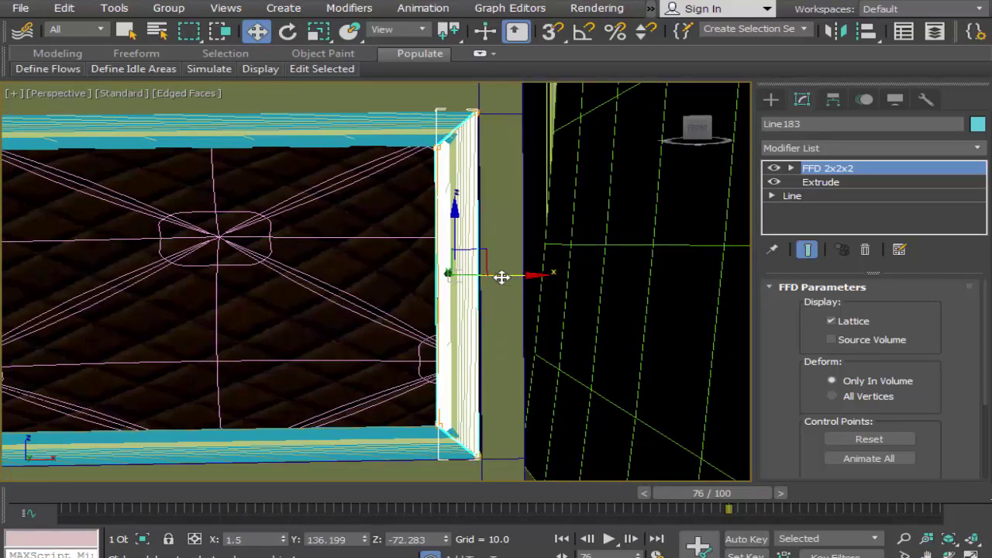
scroll(502, 277, "down", 5)
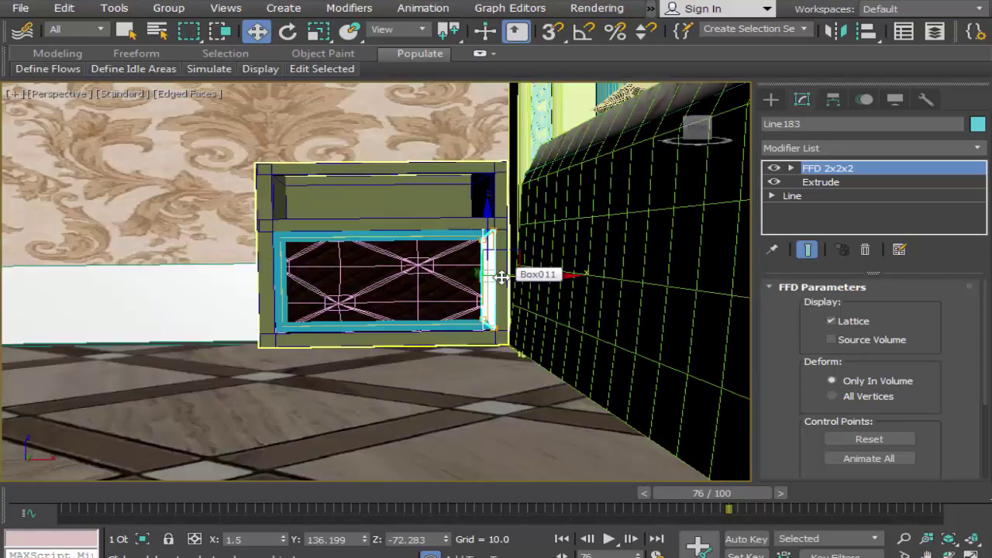
Select the white bottom bar Line181 and lower it about 0.42 units on Z
left_click(574, 435)
scroll(438, 361, "up", 2)
scroll(439, 361, "up", 2)
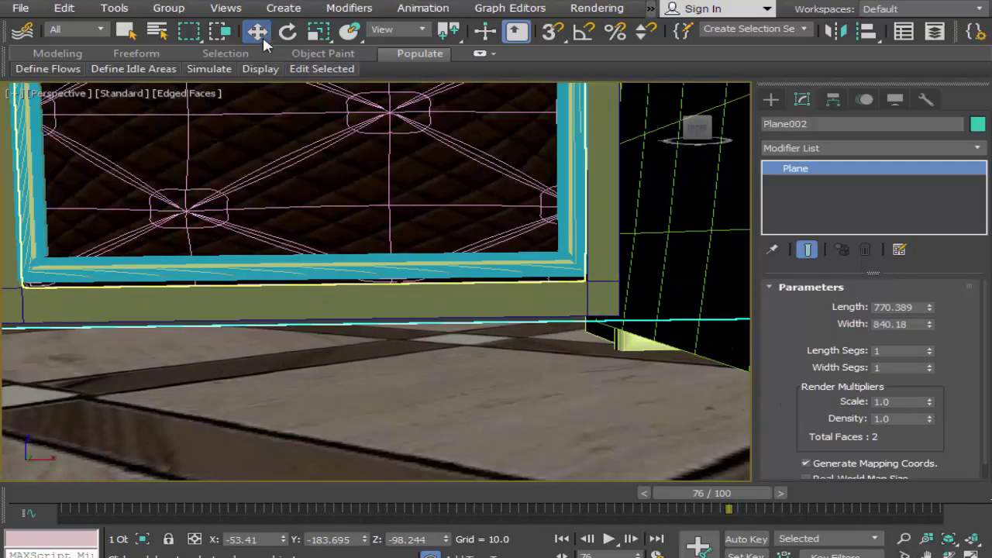
left_click(351, 268)
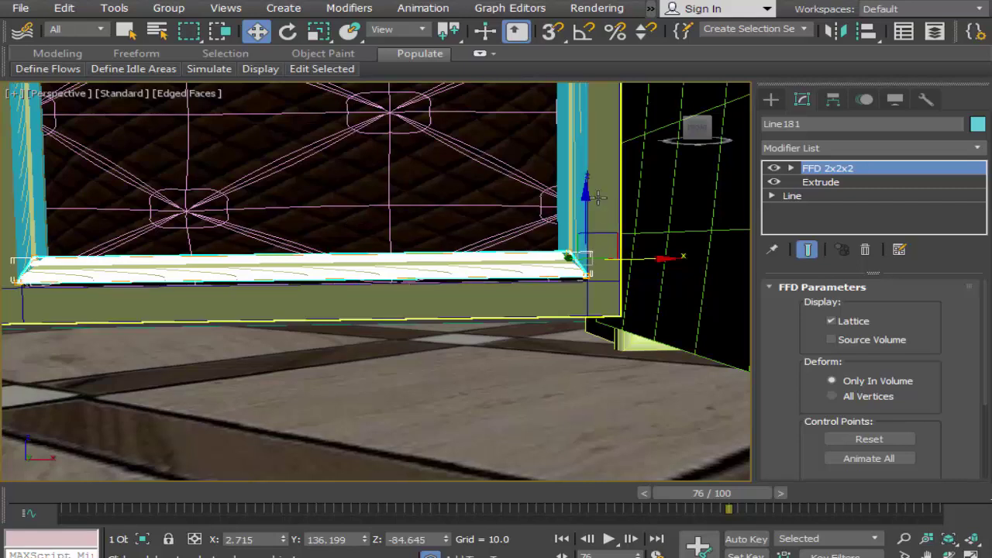
left_click_drag(585, 197, 584, 201)
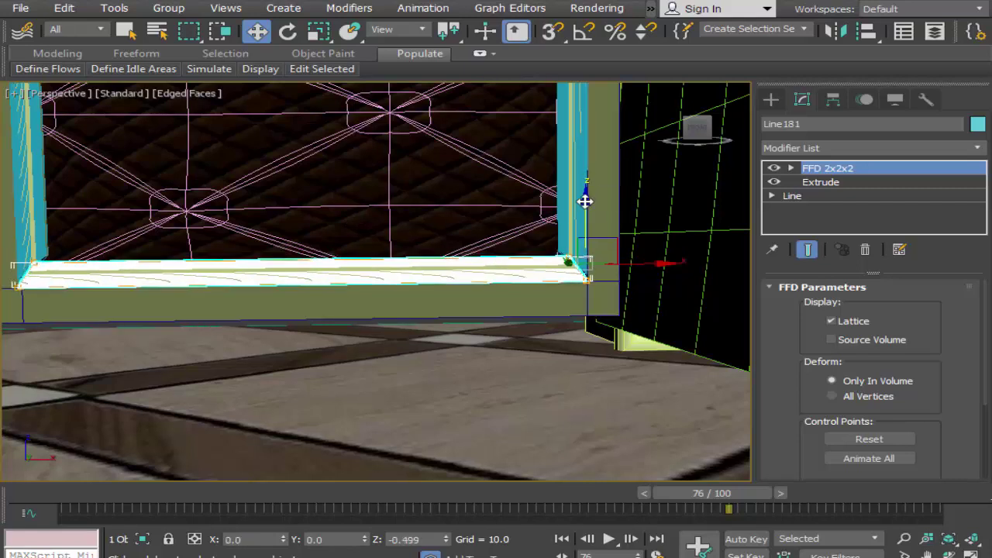
left_click_drag(584, 202, 588, 196)
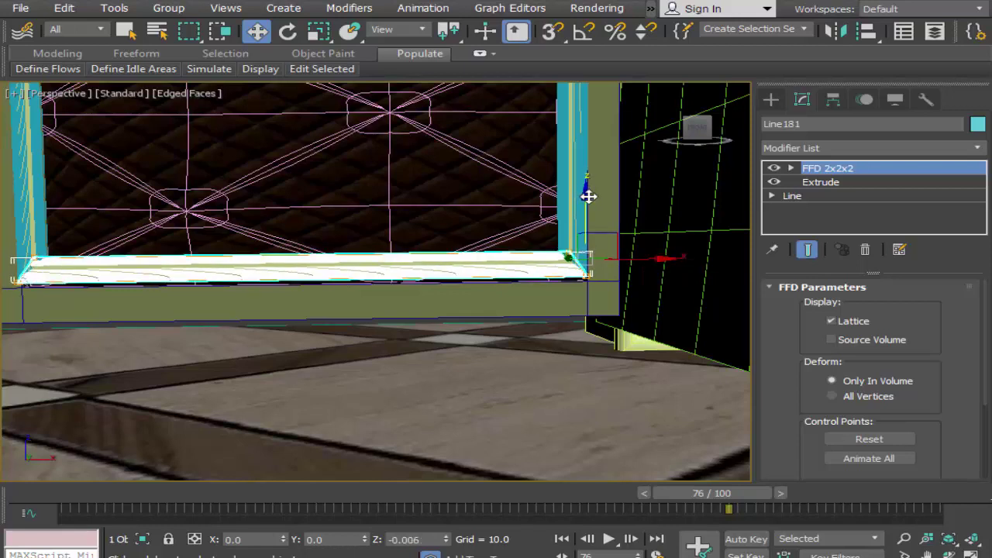
left_click_drag(588, 196, 590, 201)
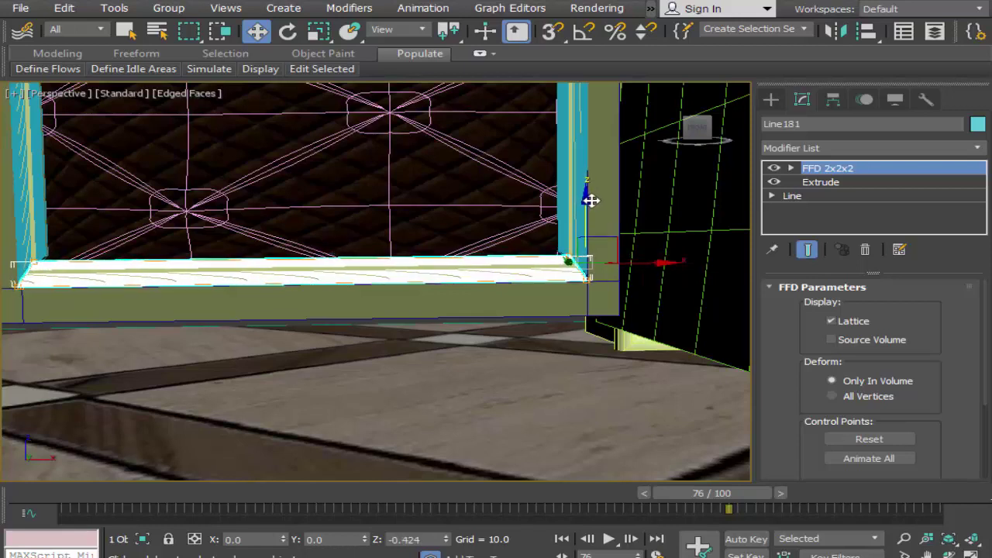
scroll(568, 187, "down", 2)
scroll(534, 174, "down", 2)
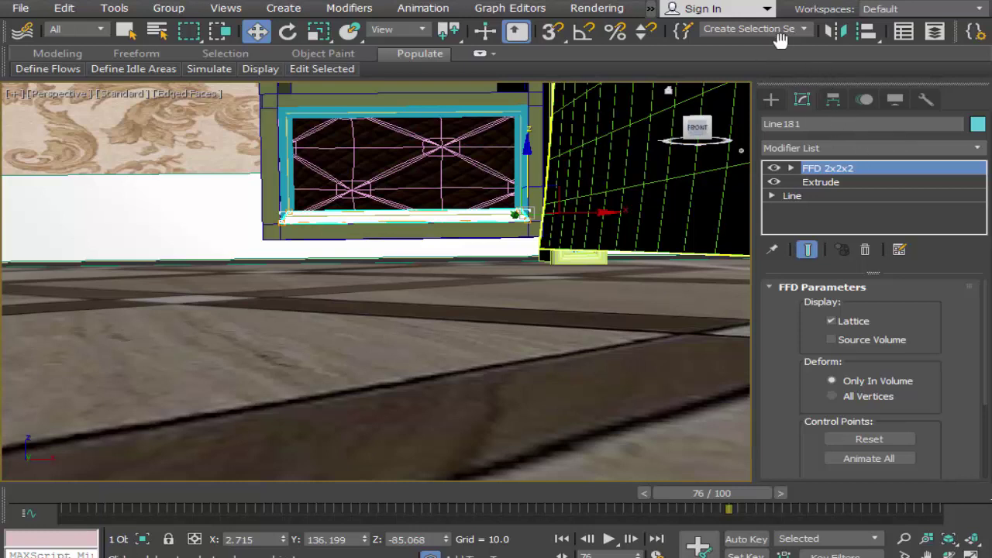
left_click_drag(780, 40, 544, 40)
Frame the bed and nightstand, then select headboard button sphere Sphere001
left_click(770, 99)
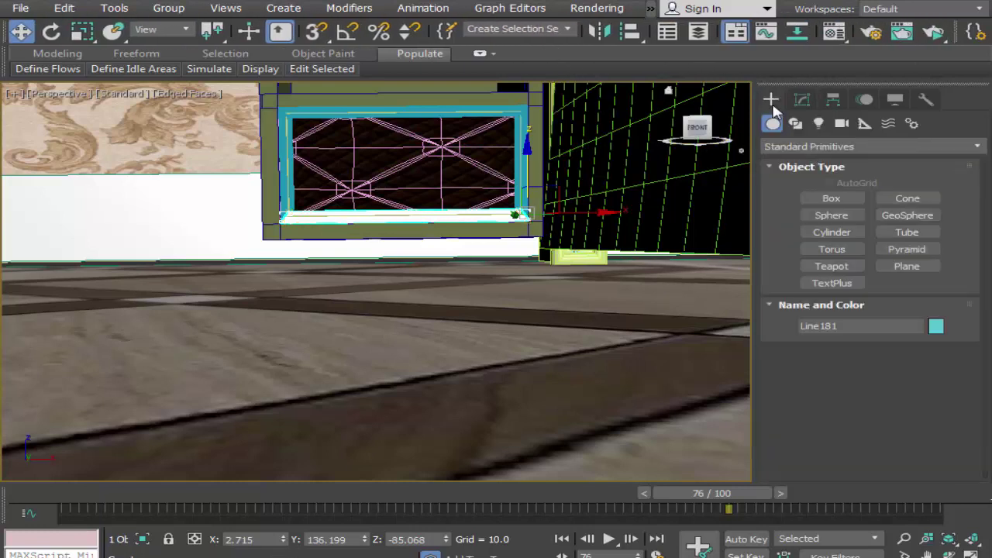
scroll(589, 197, "up", 5)
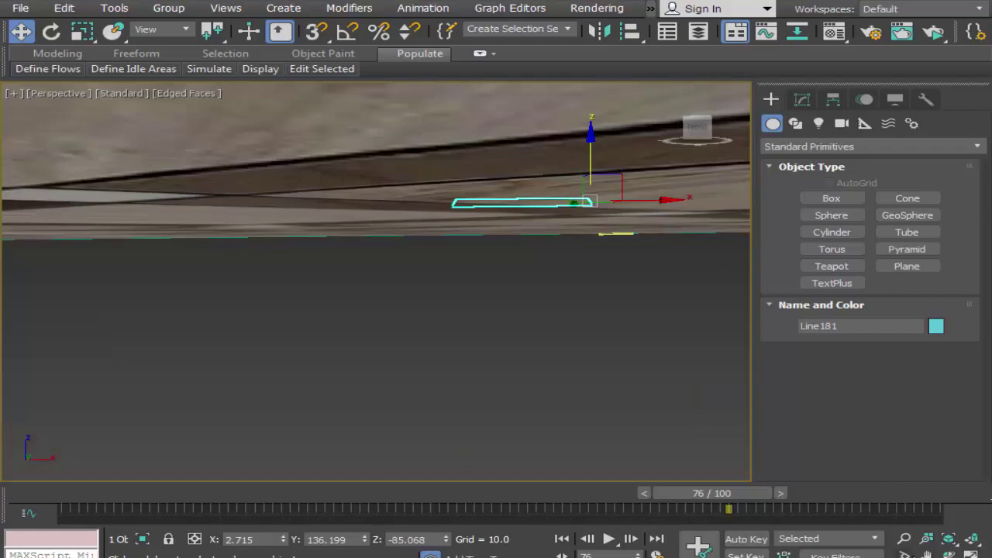
mouse_move(689, 443)
middle_mouse_down()
mouse_move(558, 343)
mouse_move(591, 274)
mouse_move(407, 416)
middle_mouse_up()
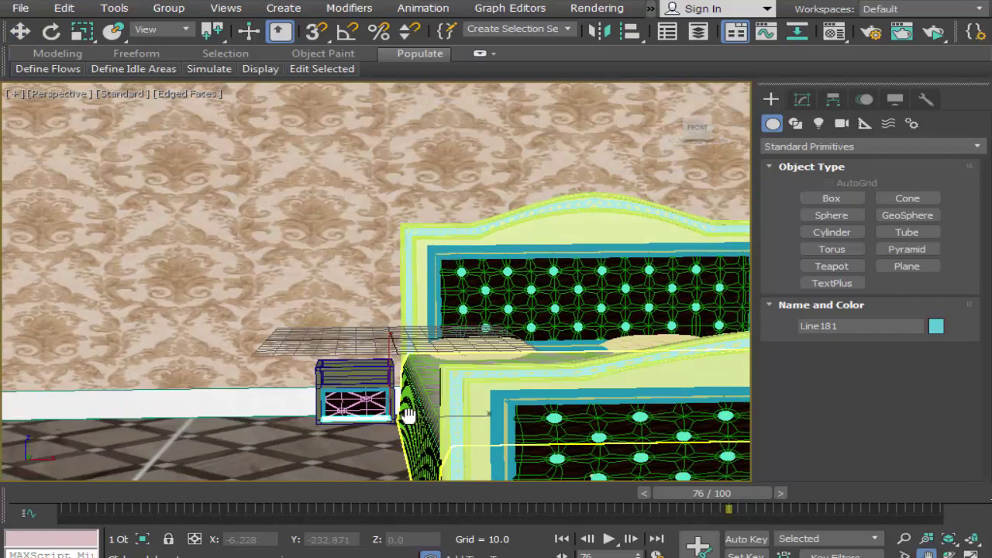
scroll(409, 403, "up", 2)
scroll(408, 391, "up", 2)
scroll(441, 336, "up", 2)
scroll(493, 364, "up", 2)
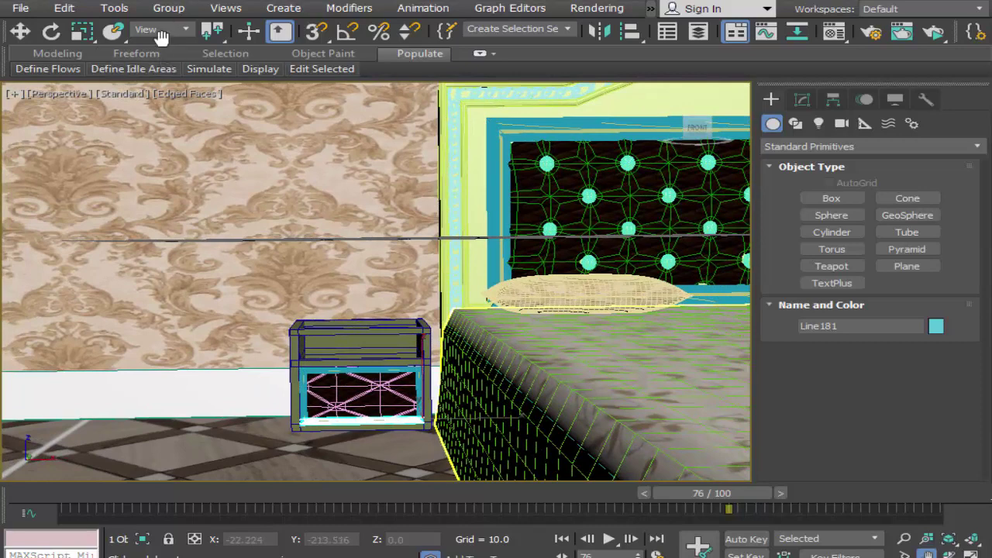
left_click_drag(159, 34, 396, 34)
left_click(126, 31)
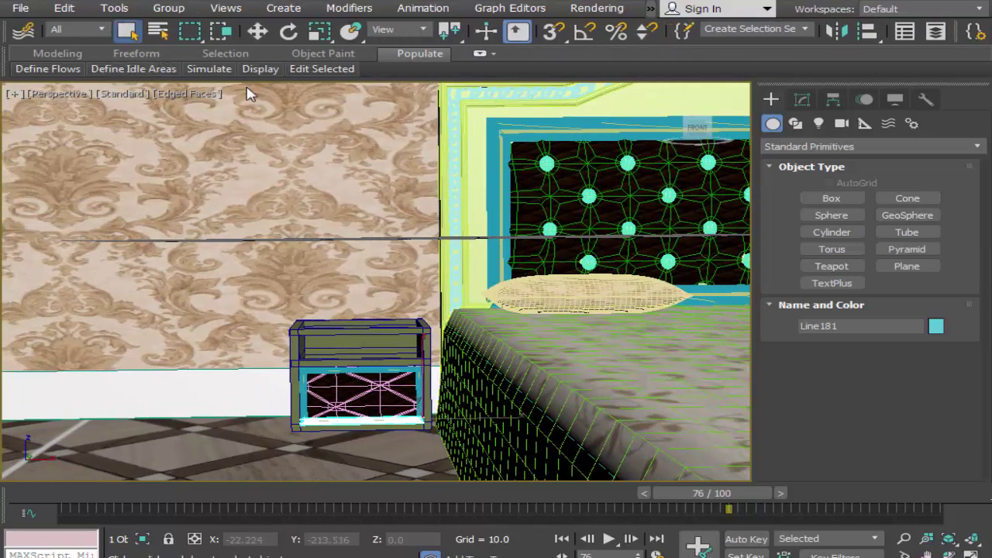
left_click(547, 163)
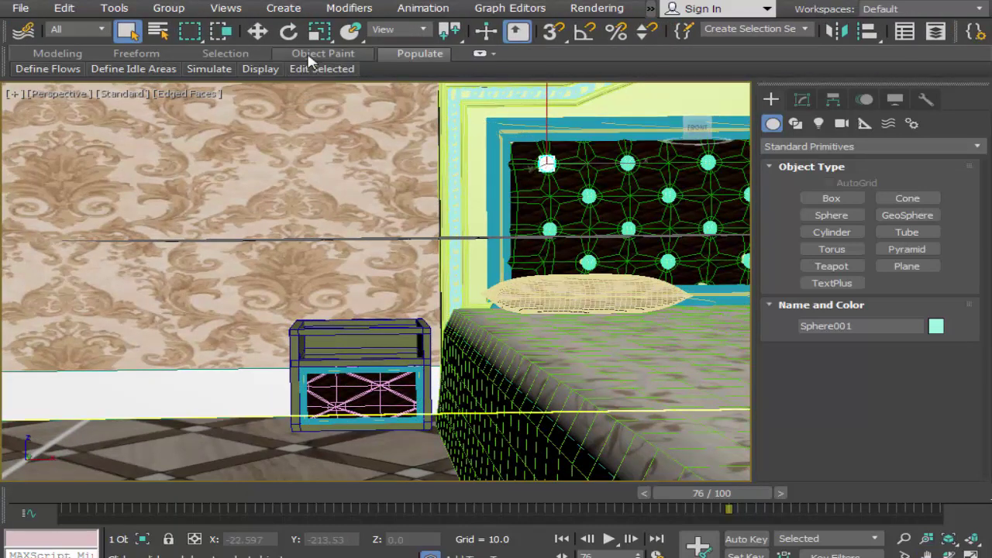
Shift-drag a copy, Sphere049, and move it down toward the nightstand drawer
left_click(257, 31)
left_click_drag(622, 164, 415, 177, "shift")
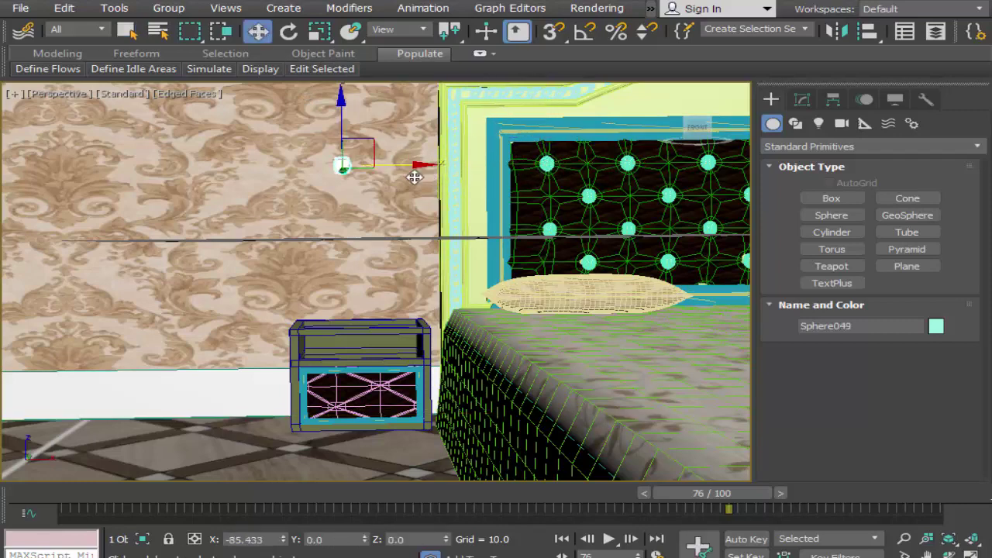
left_click(498, 350)
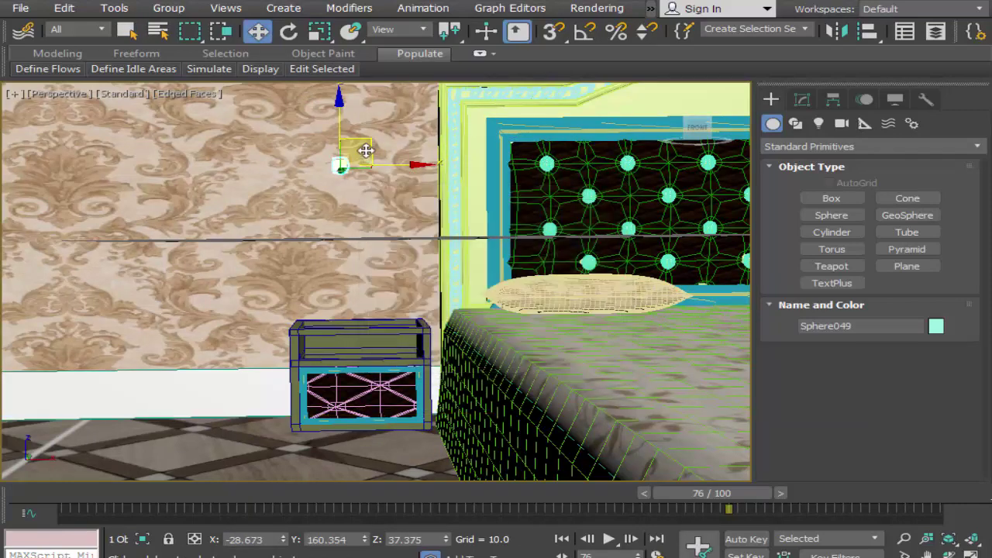
mouse_move(339, 109)
left_mouse_down()
mouse_move(342, 377)
mouse_move(339, 336)
left_mouse_up()
scroll(338, 358, "up", 3)
scroll(338, 359, "up", 2)
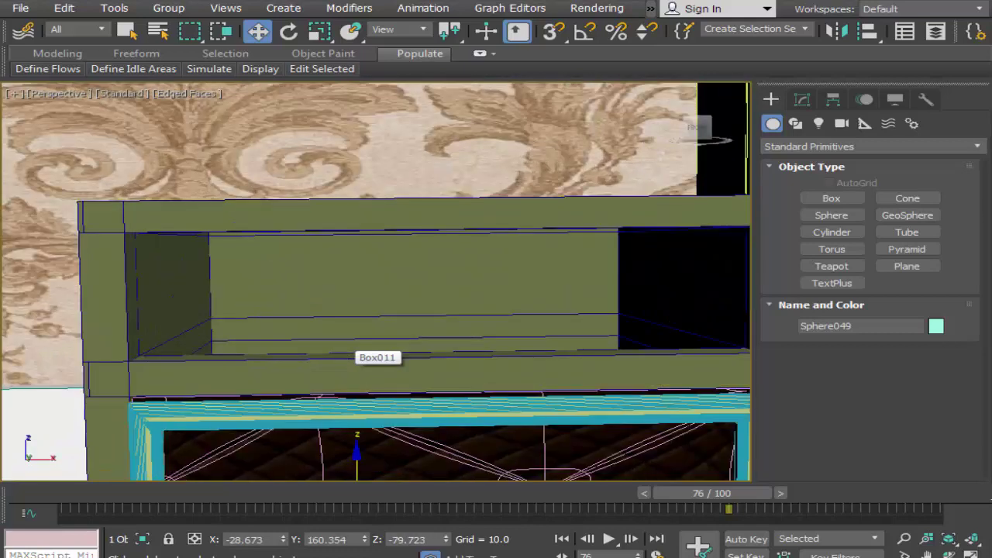
Move the sphere onto the drawer front and scale it down to about 79 percent
left_click(929, 546)
mouse_move(563, 451)
left_mouse_down()
mouse_move(579, 334)
mouse_move(617, 224)
left_mouse_up()
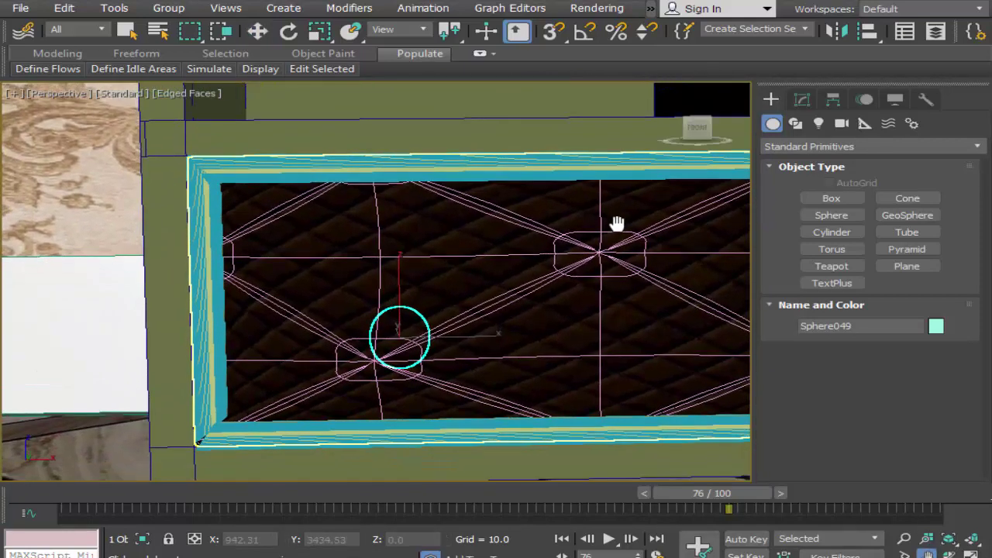
left_click(270, 34)
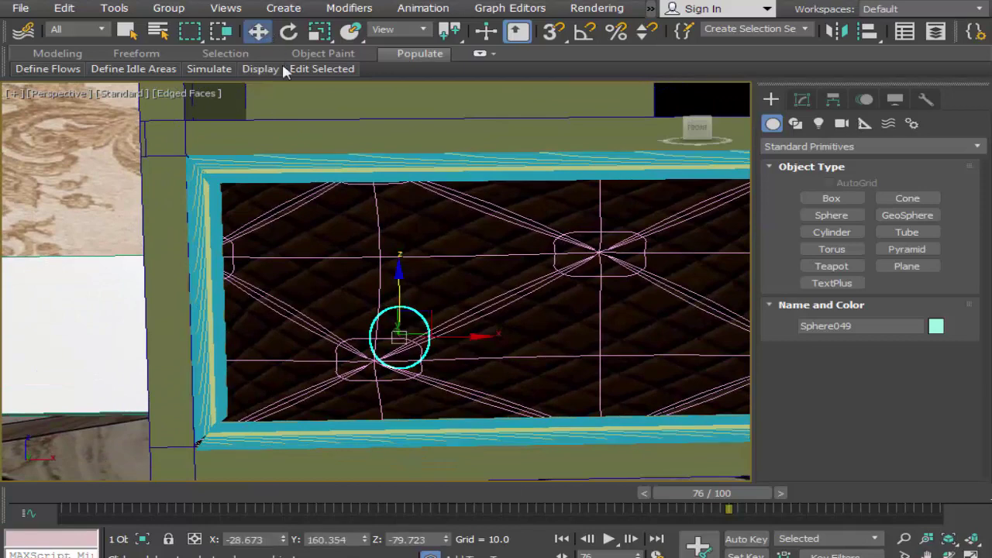
left_click(395, 329)
left_click_drag(398, 334, 410, 361)
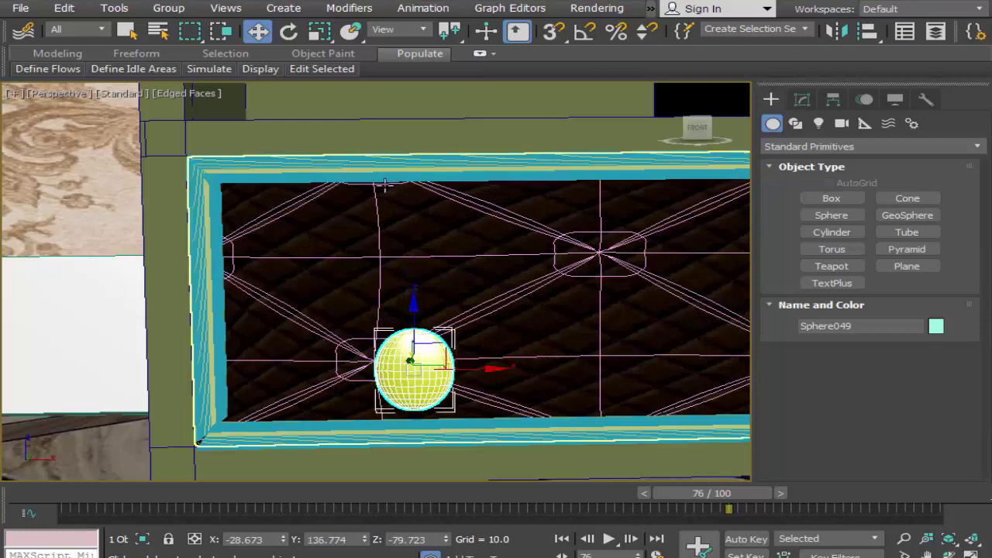
right_click(317, 31)
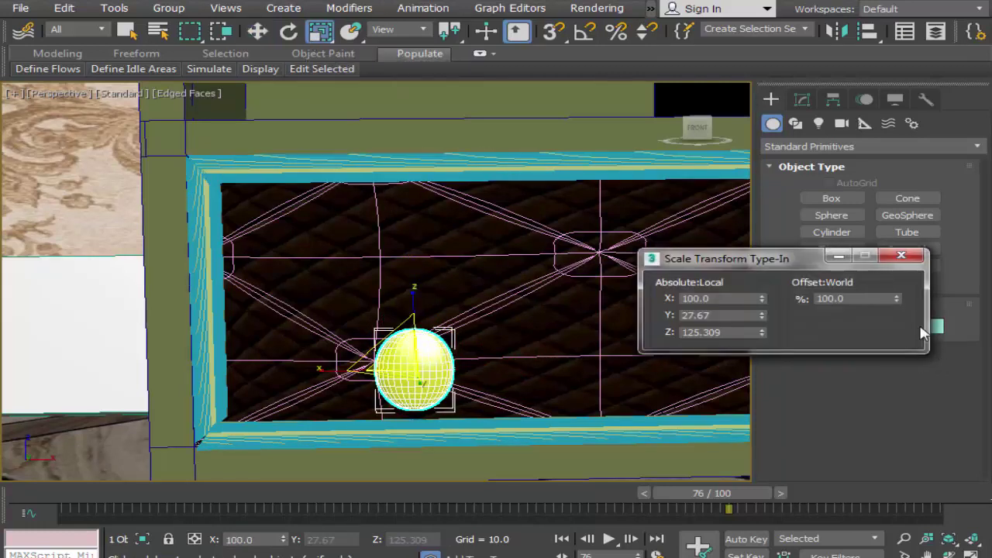
mouse_move(896, 300)
left_mouse_down()
mouse_move(899, 476)
mouse_move(837, 280)
left_mouse_up()
left_click(901, 256)
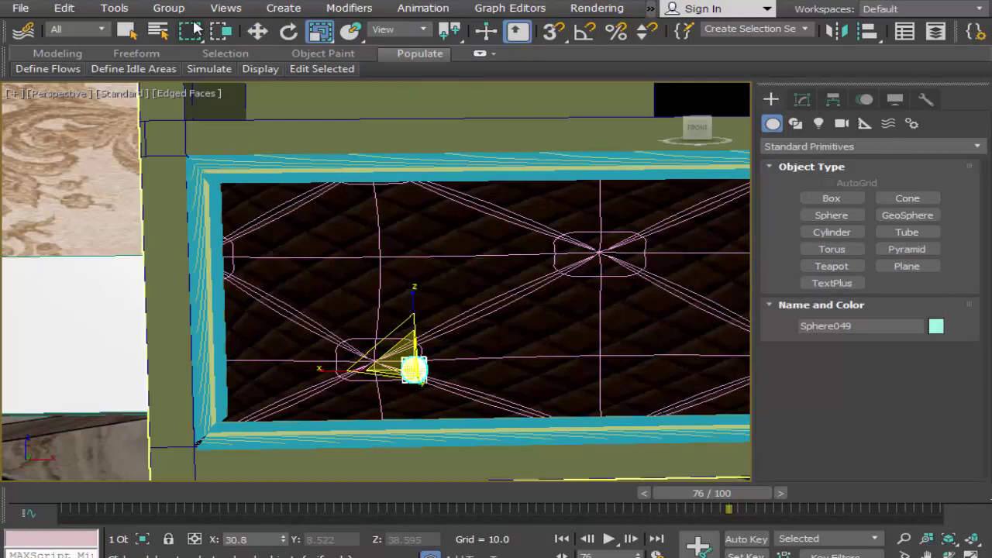
Fine-tune Sphere049 onto the left tuft point, then Shift-drag a copy up to the top edge
left_click(256, 32)
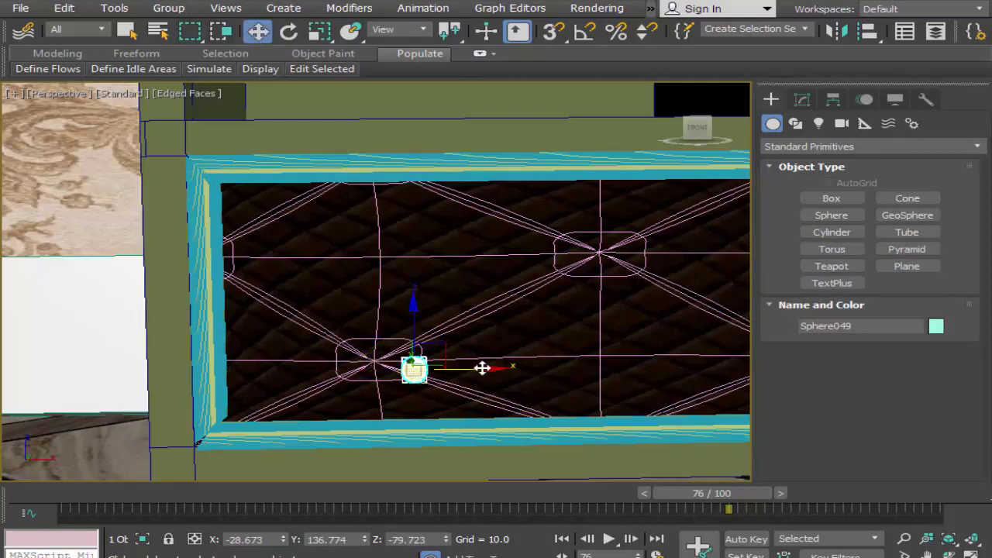
left_click_drag(480, 367, 438, 367)
left_click_drag(380, 324, 374, 311)
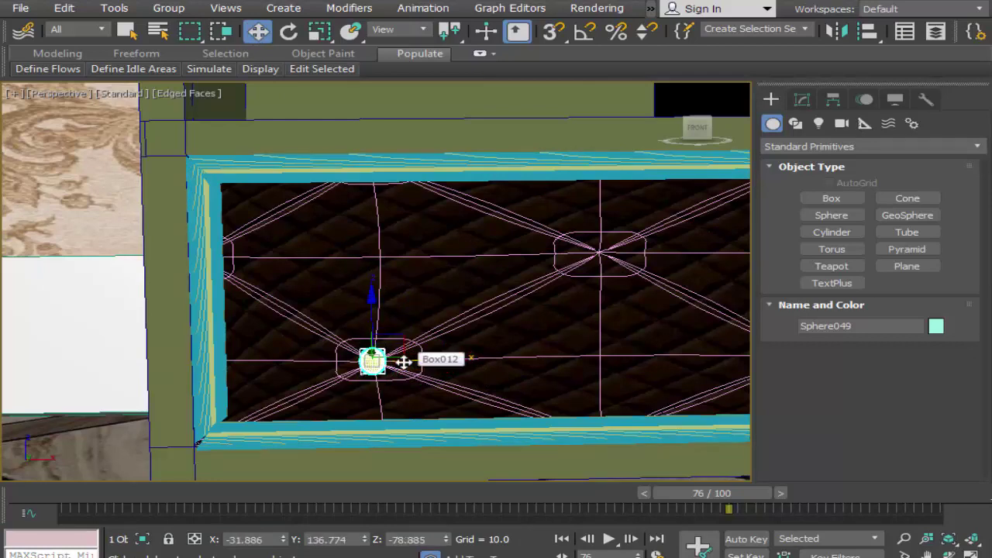
left_click_drag(402, 362, 405, 362)
scroll(398, 358, "up", 3)
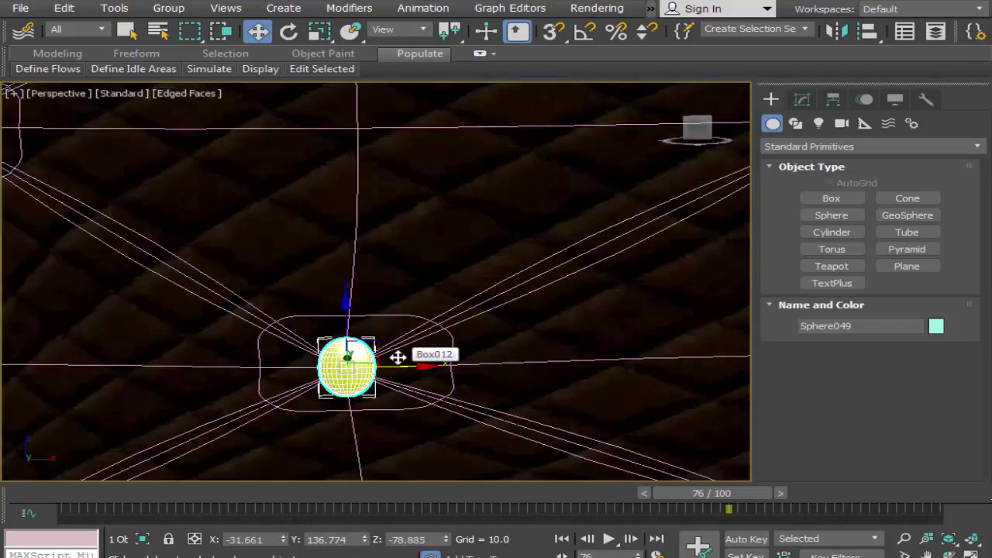
scroll(398, 354, "up", 2)
left_click_drag(324, 357, 343, 346)
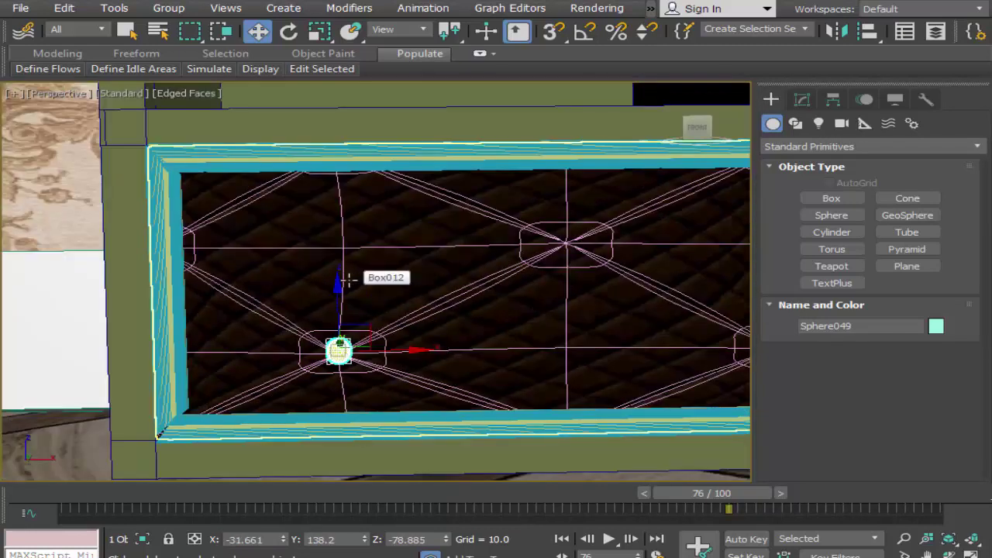
left_click_drag(337, 291, 361, 112)
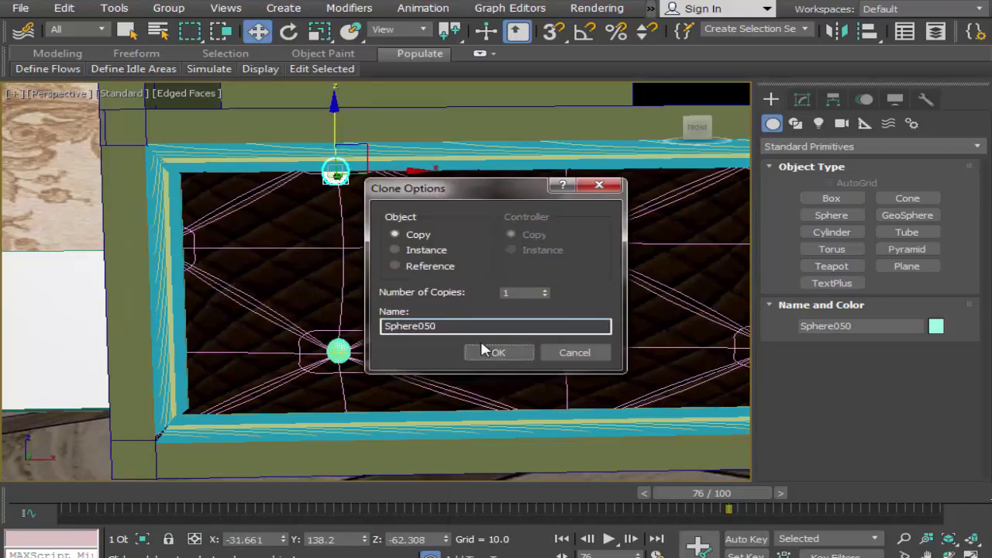
Confirm the top copy Sphere050 and clone another sphere to the frame's top-right corner
left_click(529, 350)
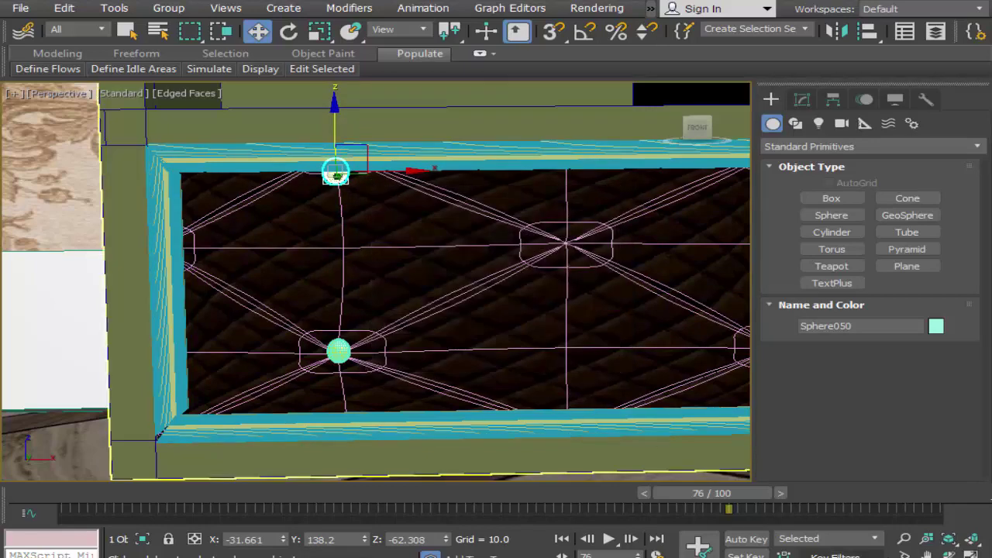
middle_click_drag(659, 458, 547, 429)
scroll(545, 398, "down", 3)
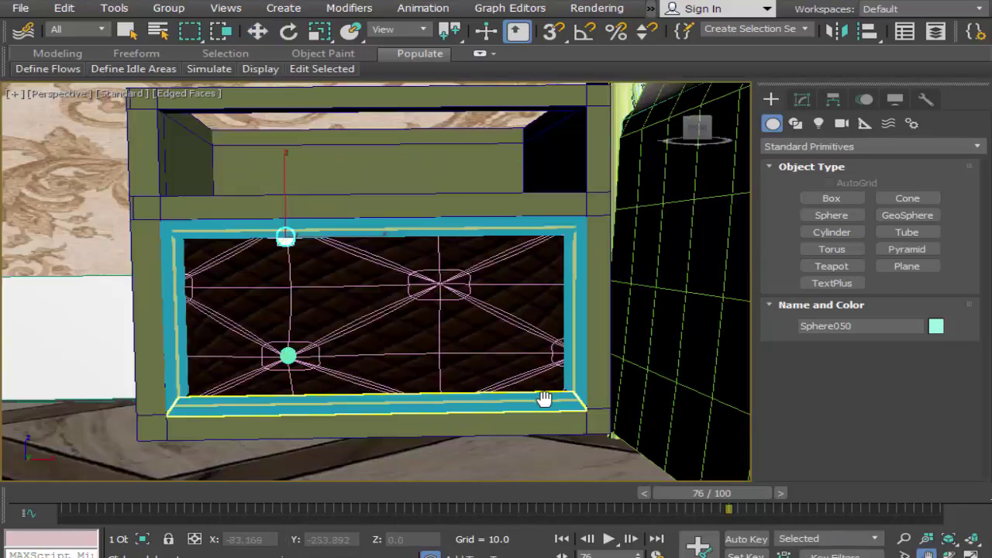
middle_click_drag(519, 335, 519, 356)
left_click(258, 31)
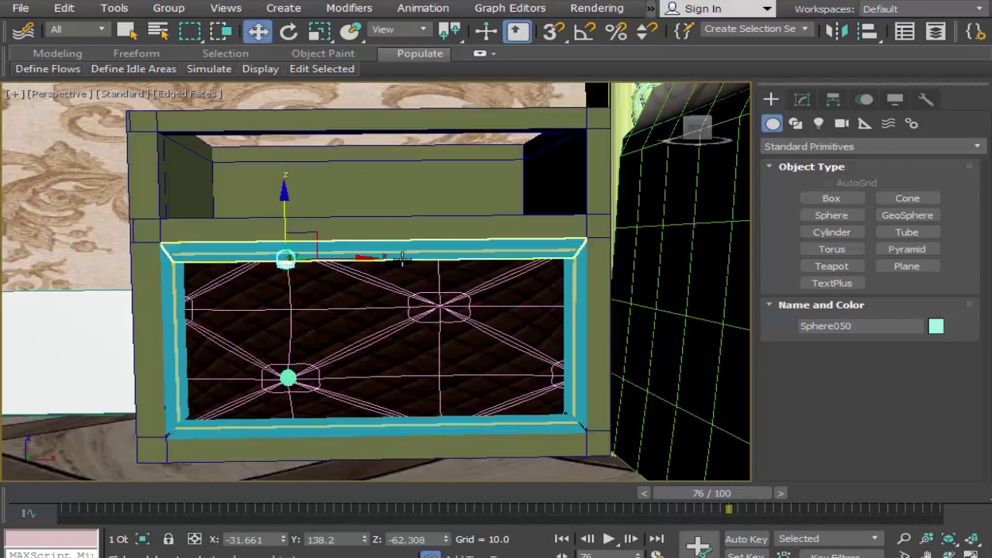
left_click_drag(354, 256, 629, 274)
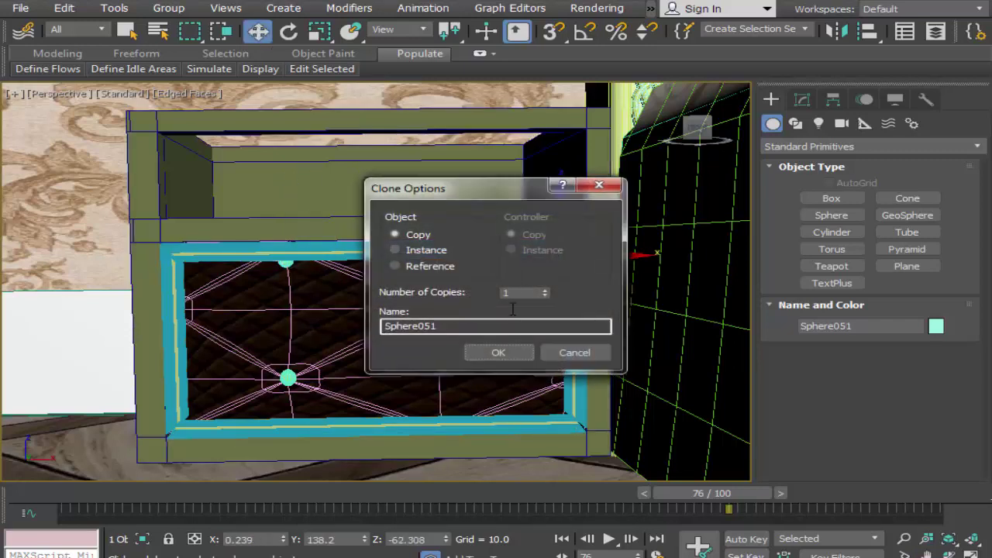
left_click(498, 354)
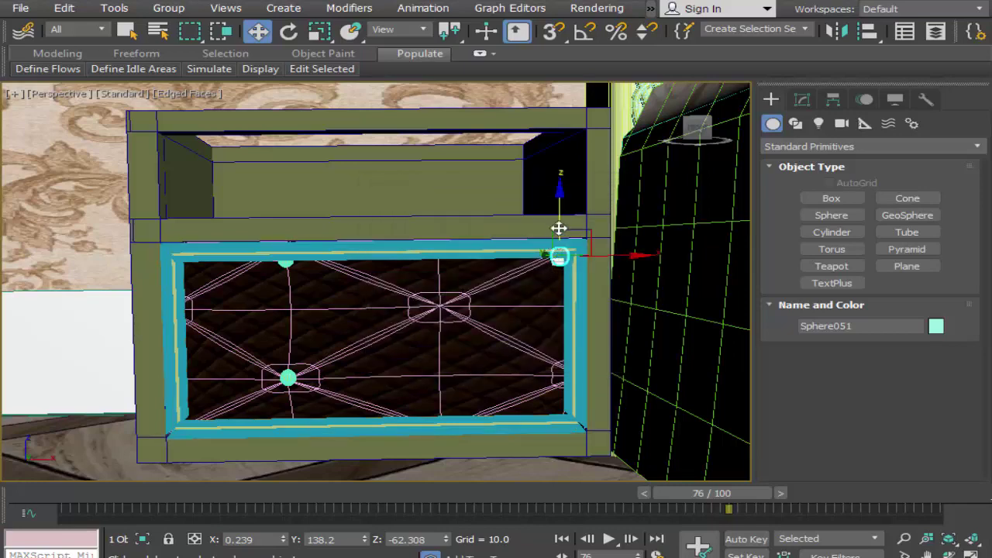
Clone spheres onto the centre tuft point, bottom edge, bottom-left corner and left edge
mouse_move(560, 205)
left_mouse_down("shift")
mouse_move(565, 328)
mouse_move(579, 367)
mouse_move(511, 372)
left_mouse_up("shift")
key("Return")
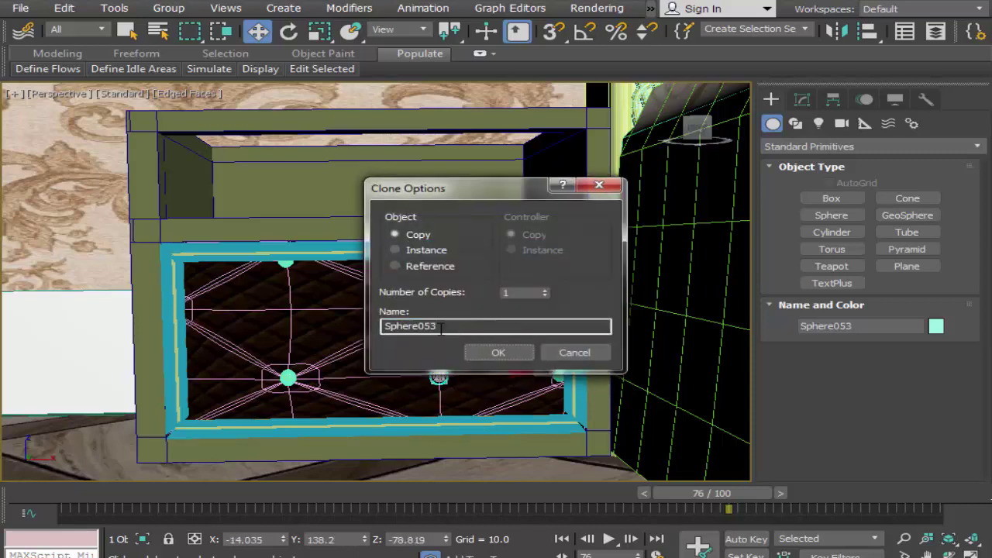
left_click(495, 353)
mouse_move(438, 332)
left_mouse_down()
mouse_move(446, 260)
mouse_move(442, 364)
left_mouse_up()
left_click(502, 349)
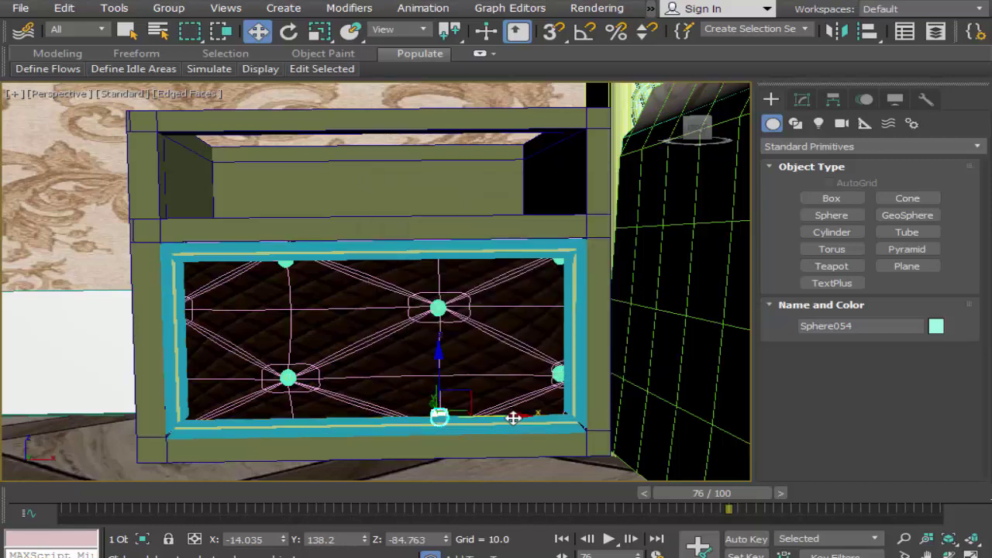
mouse_move(513, 418)
left_mouse_down("shift")
mouse_move(250, 420)
mouse_move(266, 425)
left_mouse_up("shift")
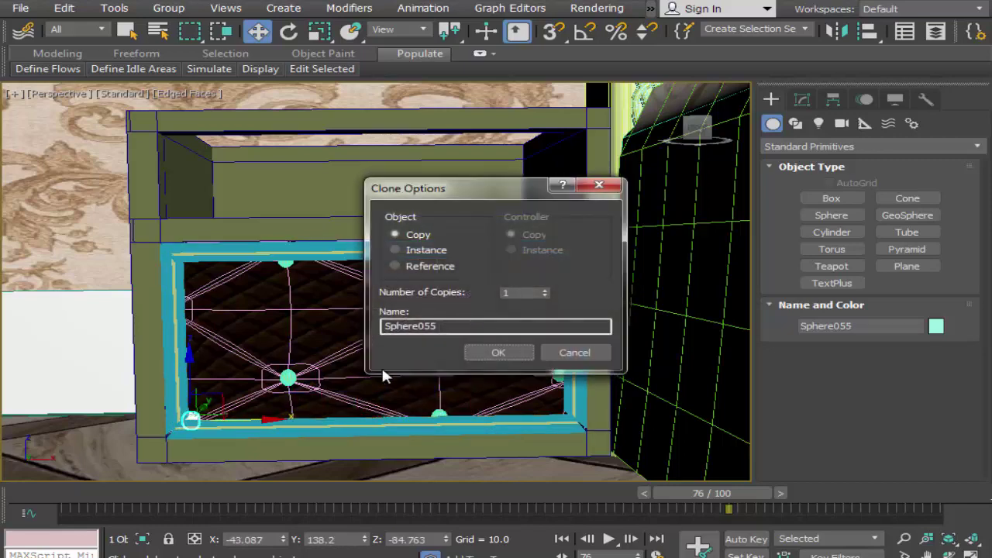
left_click(494, 357)
left_click_drag(196, 359, 194, 251, "shift")
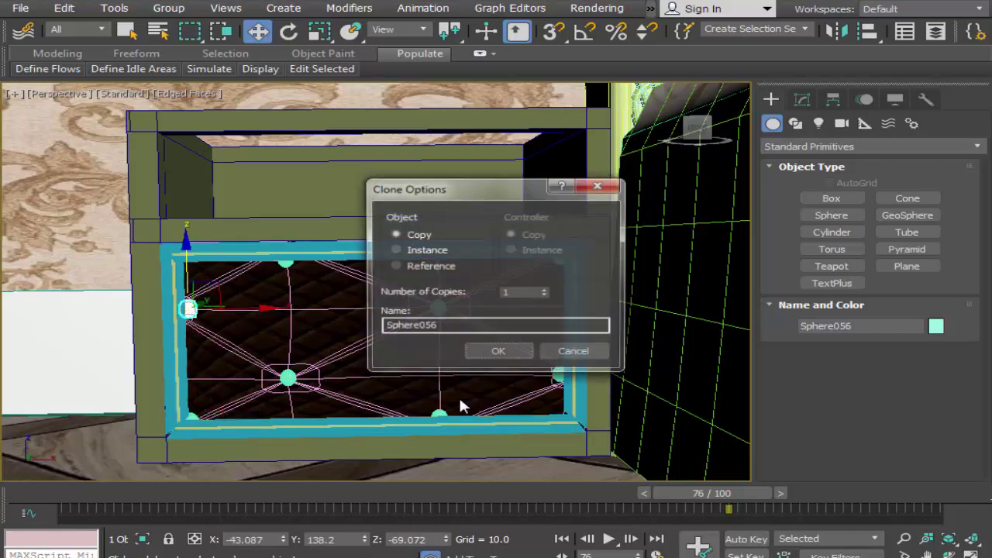
left_click(495, 353)
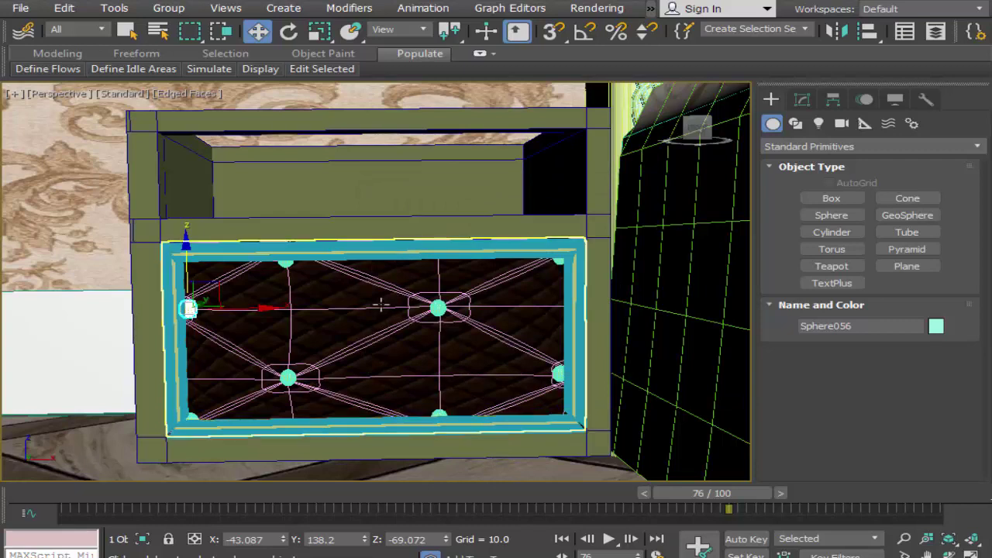
Ctrl-select the drawer frame's four bars and all its sphere knobs
left_click(395, 263)
left_click(167, 308, "ctrl")
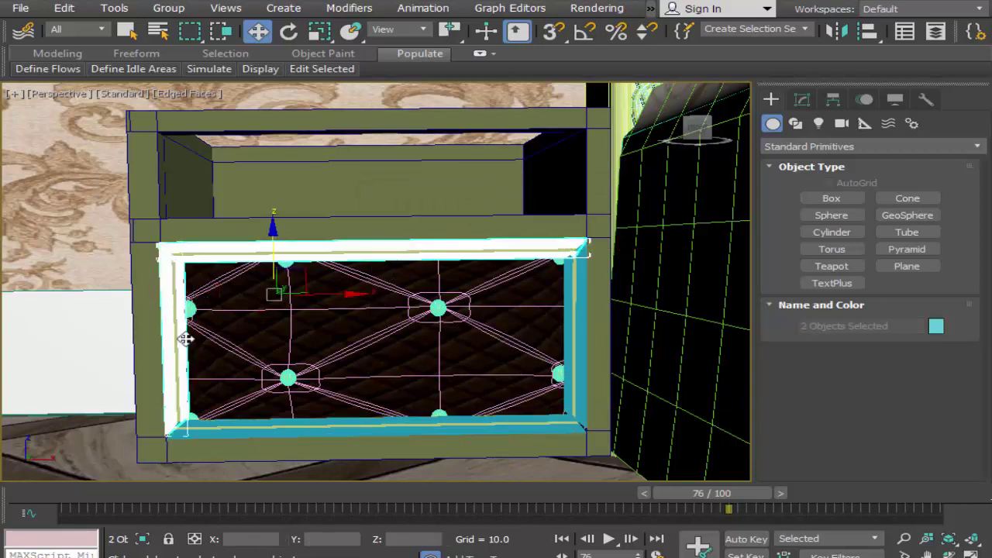
left_click(504, 428, "ctrl")
left_click(584, 359, "ctrl")
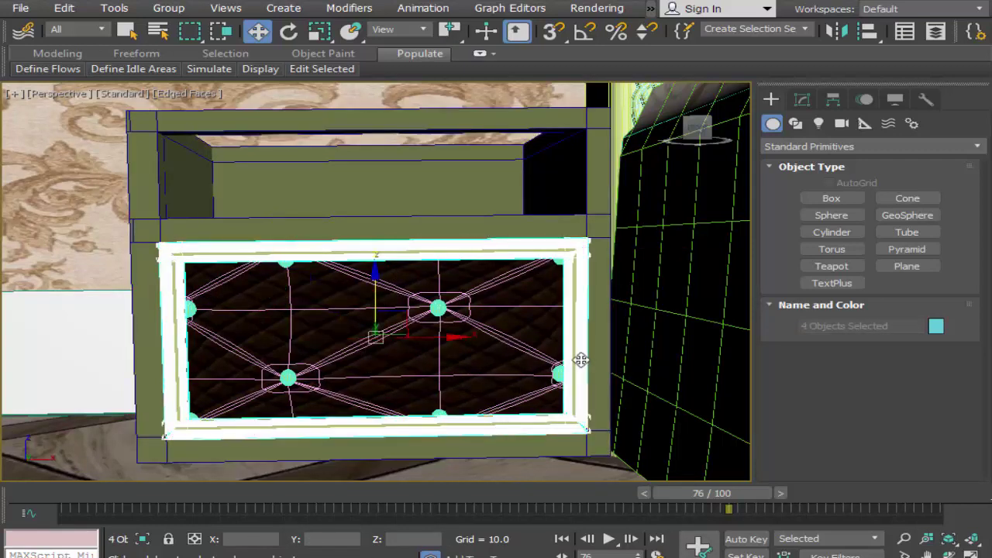
left_click(557, 375, "ctrl")
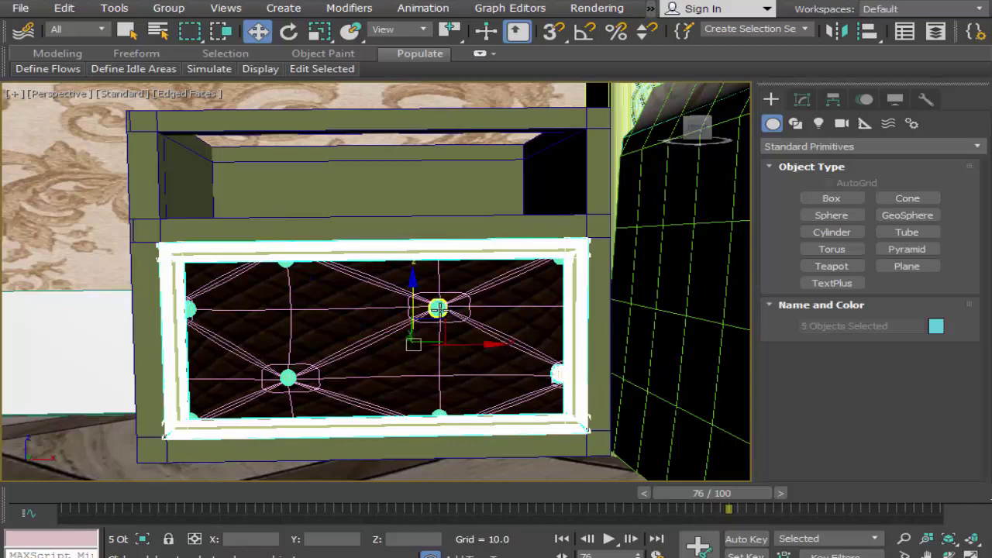
left_click(437, 308, "ctrl")
left_click(558, 262, "ctrl")
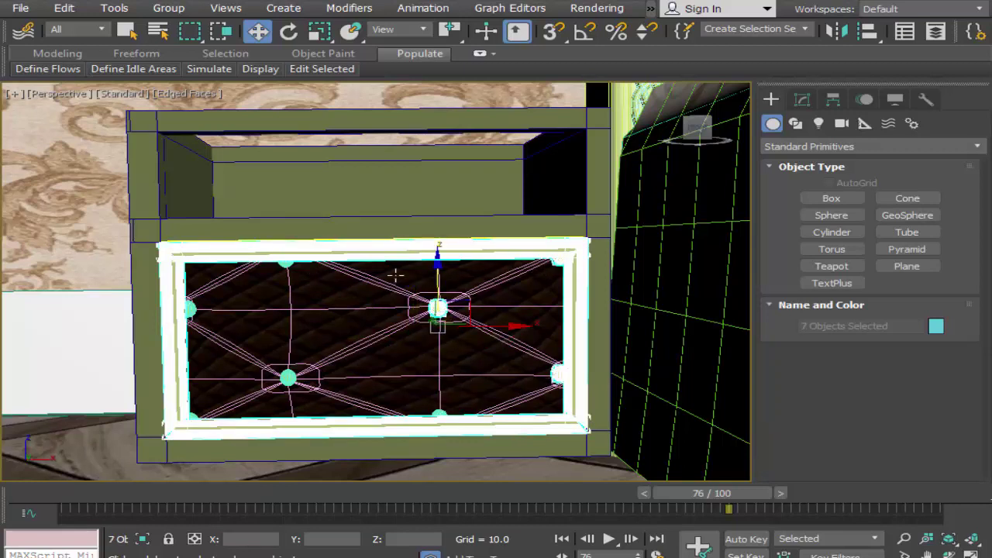
left_click(286, 264, "ctrl")
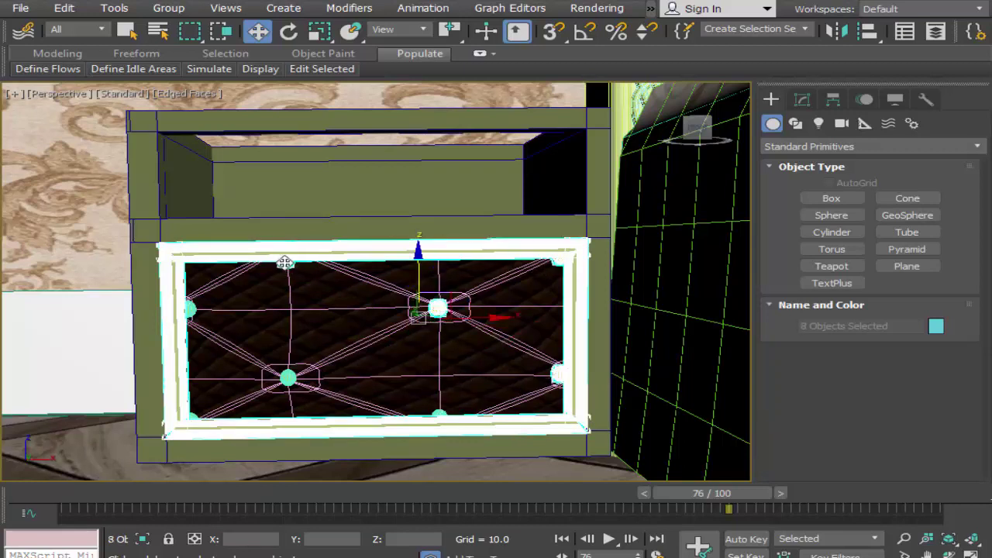
left_click(190, 308, "ctrl")
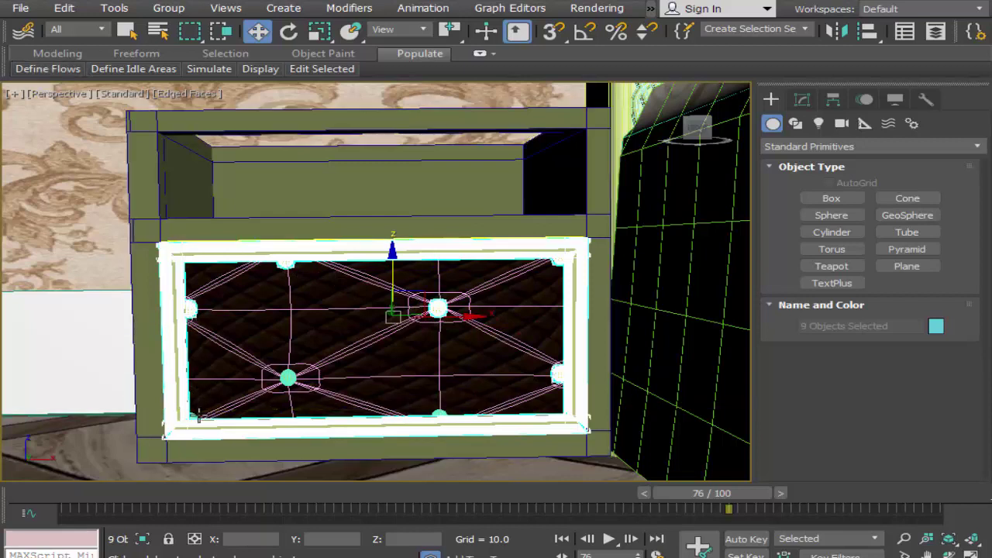
left_click(195, 417, "ctrl")
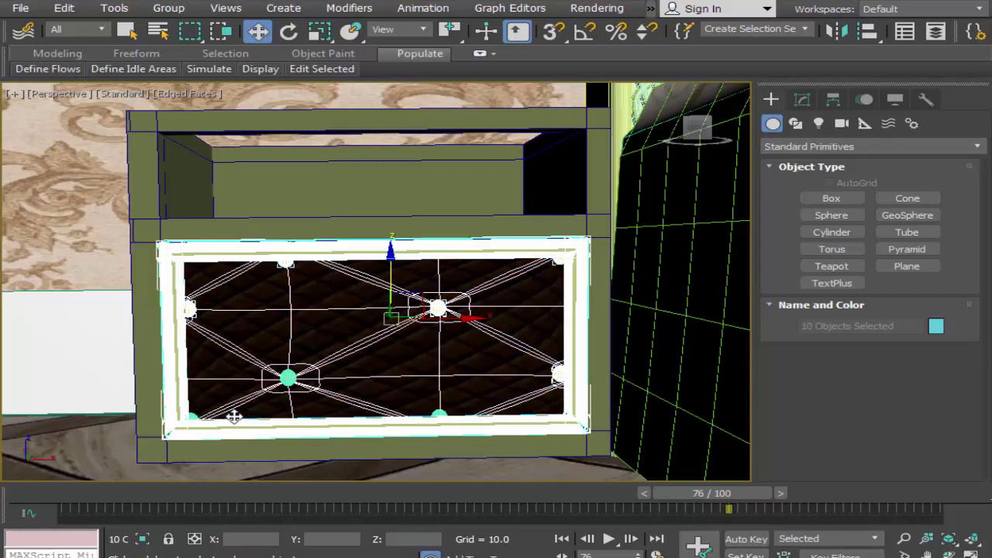
left_click(288, 378, "ctrl")
left_click(192, 418, "ctrl")
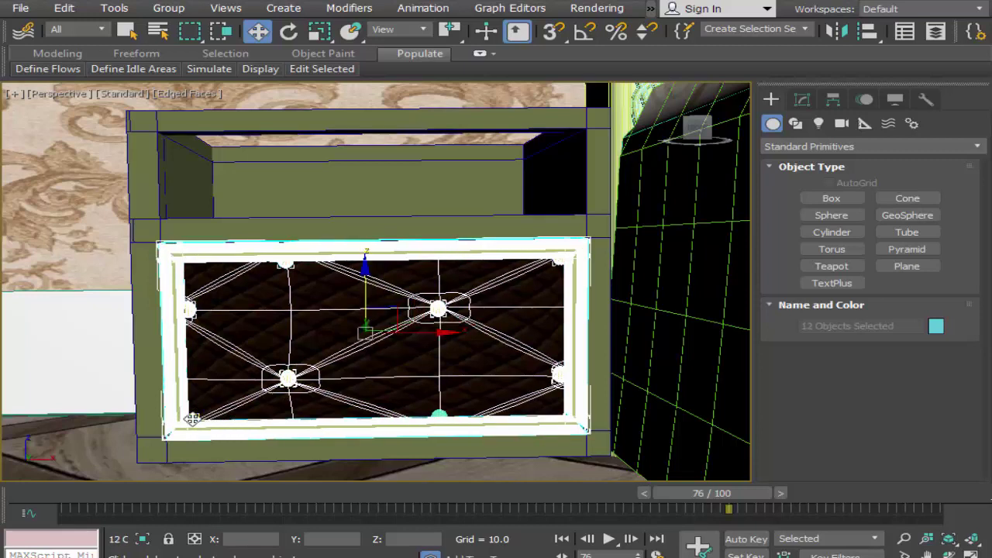
left_click(439, 415, "ctrl")
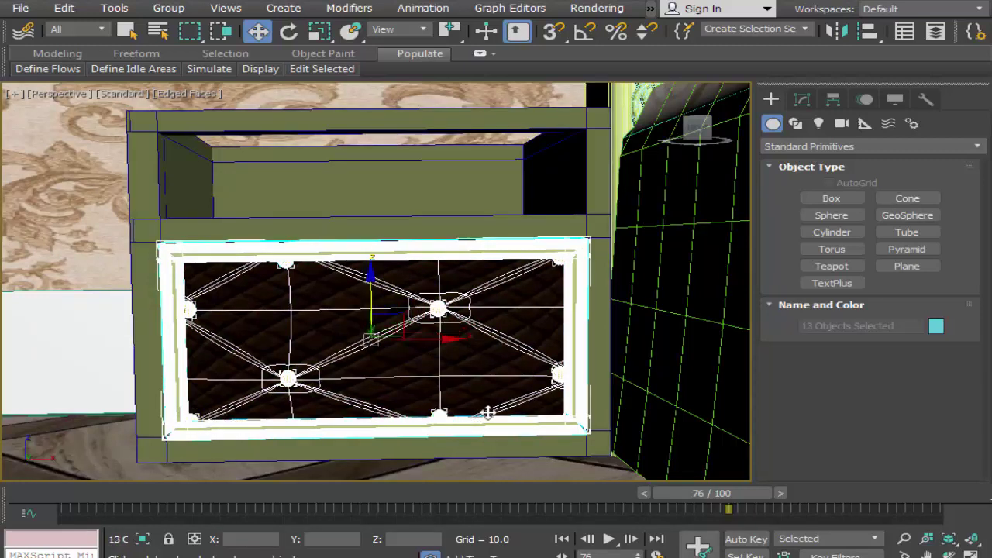
Group the selected pieces as Group009
left_click(168, 8)
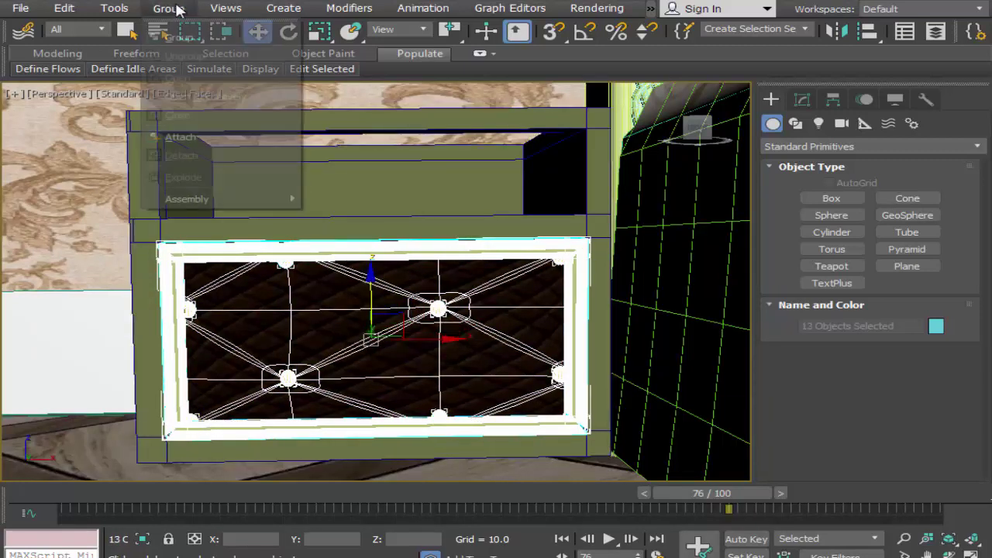
left_click(215, 38)
left_click(515, 310)
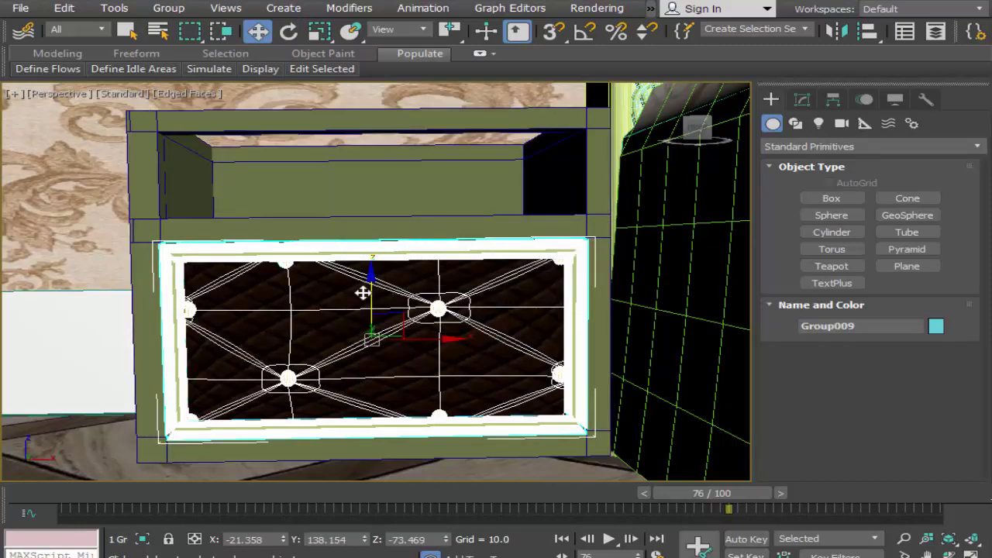
Clone the drawer group as Group010, squash it vertically, and raise it into the upper opening
left_click_drag(374, 289, 383, 179, "shift")
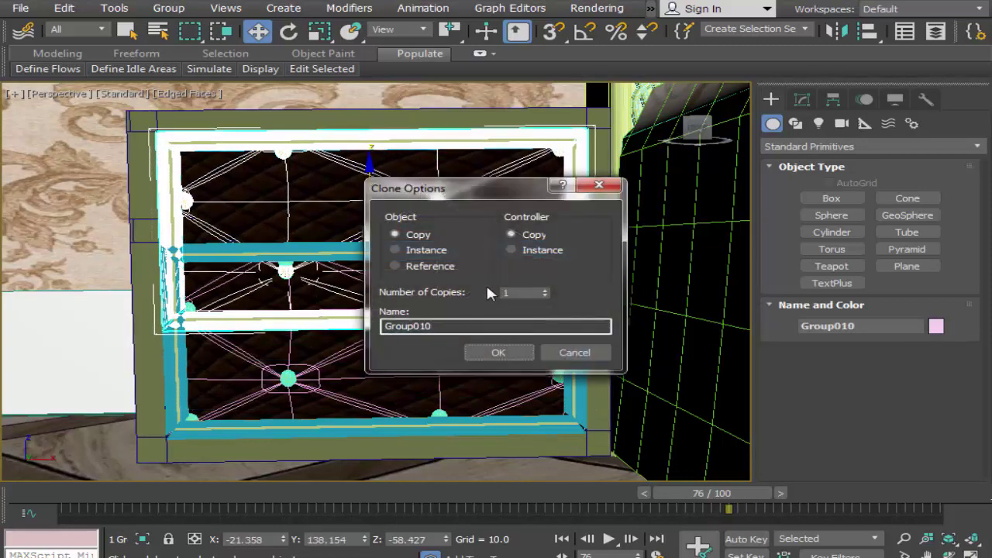
left_click(487, 355)
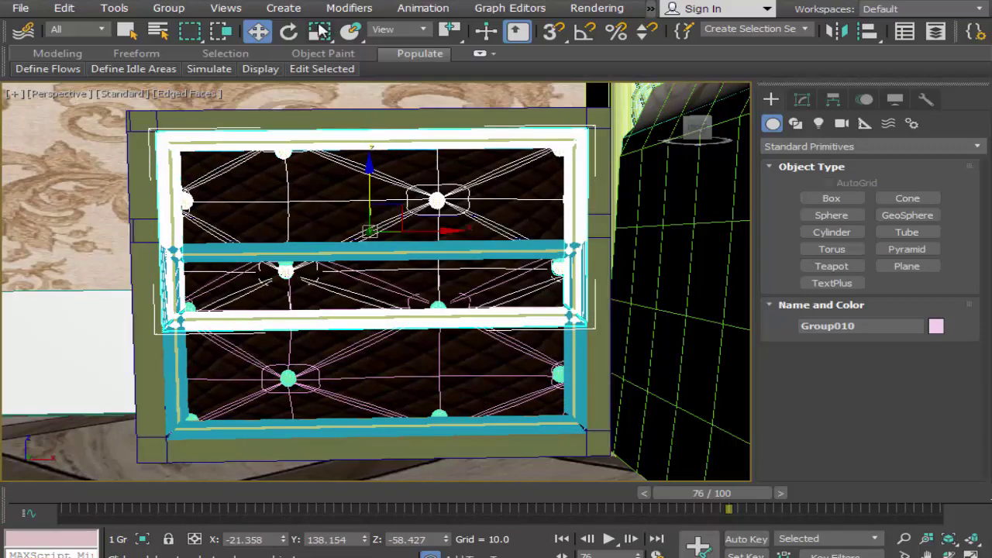
left_click(320, 30)
left_click_drag(375, 155, 374, 294)
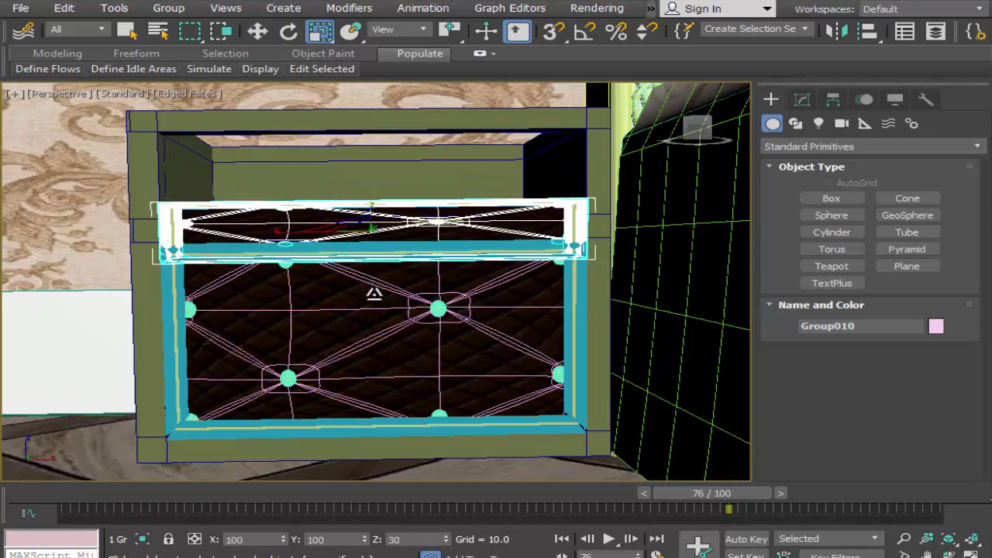
key("w")
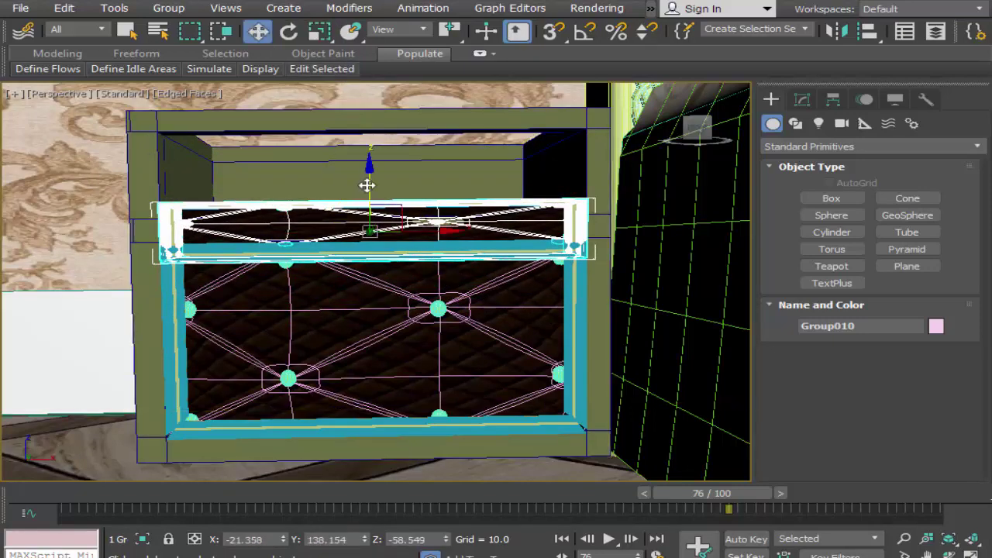
mouse_move(367, 184)
left_mouse_down()
mouse_move(365, 106)
mouse_move(367, 116)
left_mouse_up()
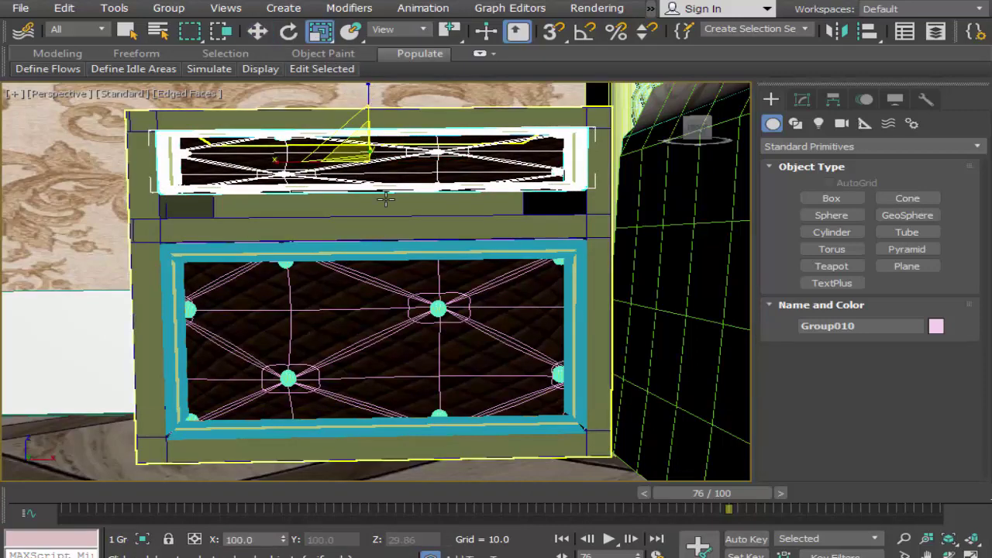
Scale the top drawer to 110 percent on Z and nudge it up into the frame
left_click(313, 30)
mouse_move(369, 94)
left_mouse_down()
mouse_move(369, 81)
mouse_move(366, 115)
left_mouse_up()
left_click(258, 30)
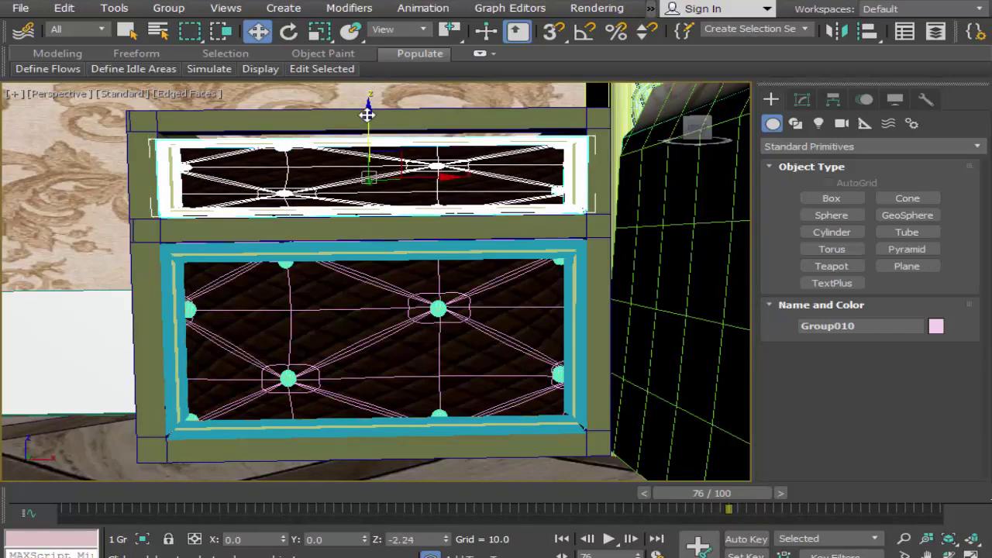
key("r")
mouse_move(368, 115)
left_mouse_down()
mouse_move(367, 103)
mouse_move(369, 113)
left_mouse_up()
left_click(263, 32)
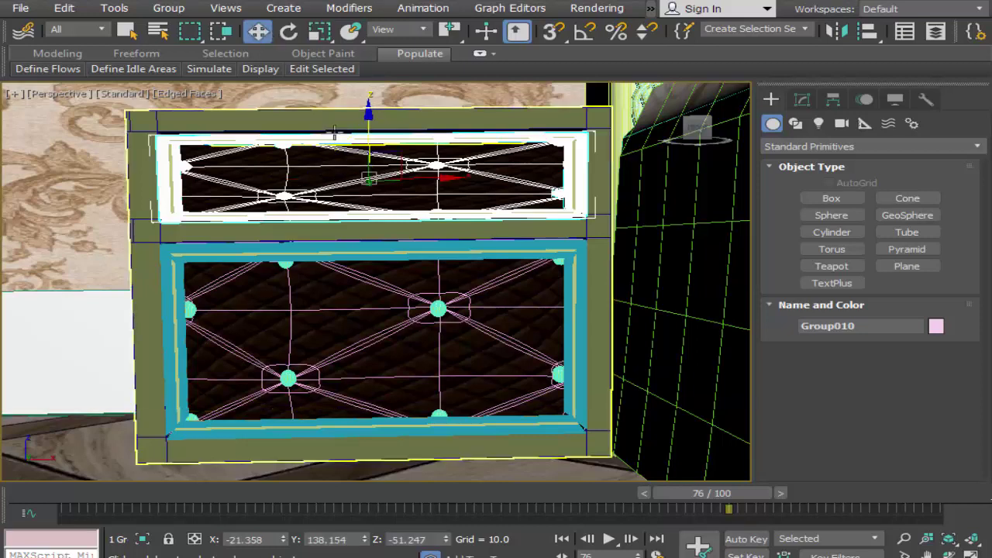
left_click_drag(368, 131, 370, 100)
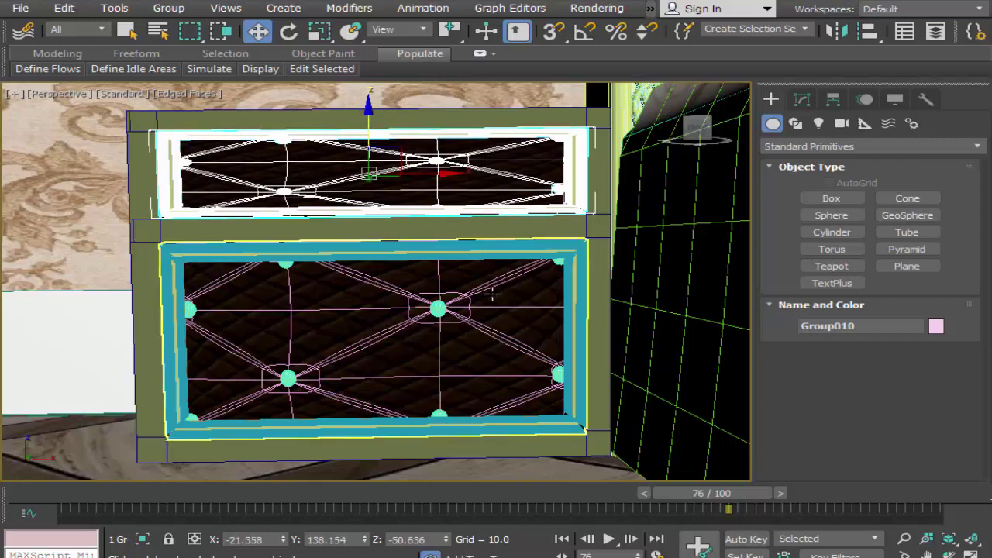
left_click(929, 550)
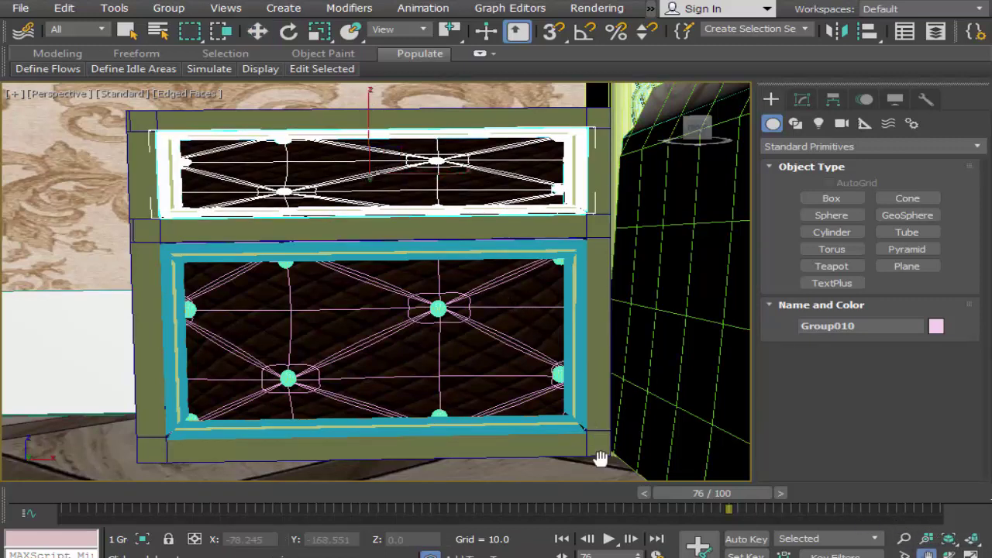
Zoom and orbit the perspective view to see the nightstand at an angle
key("alt+w")
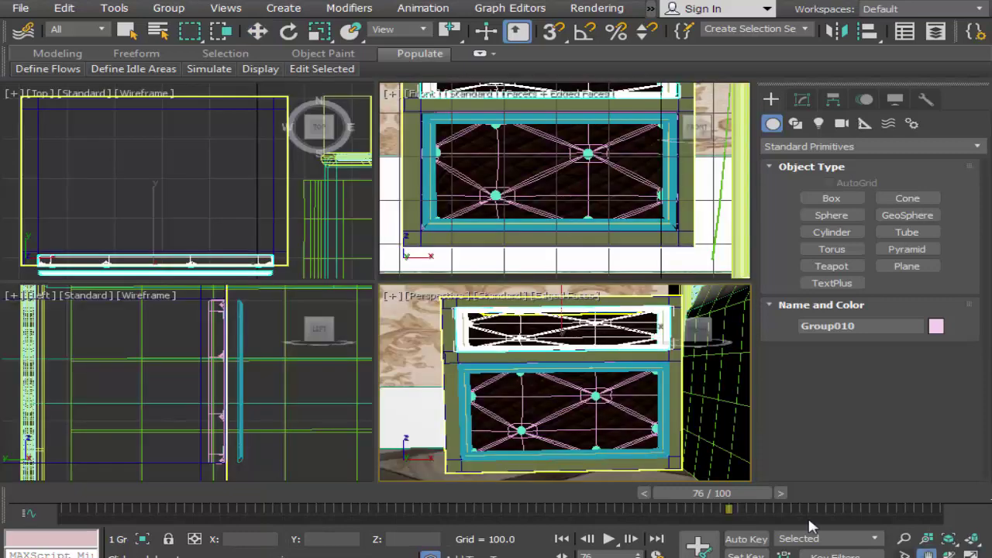
key("alt+w")
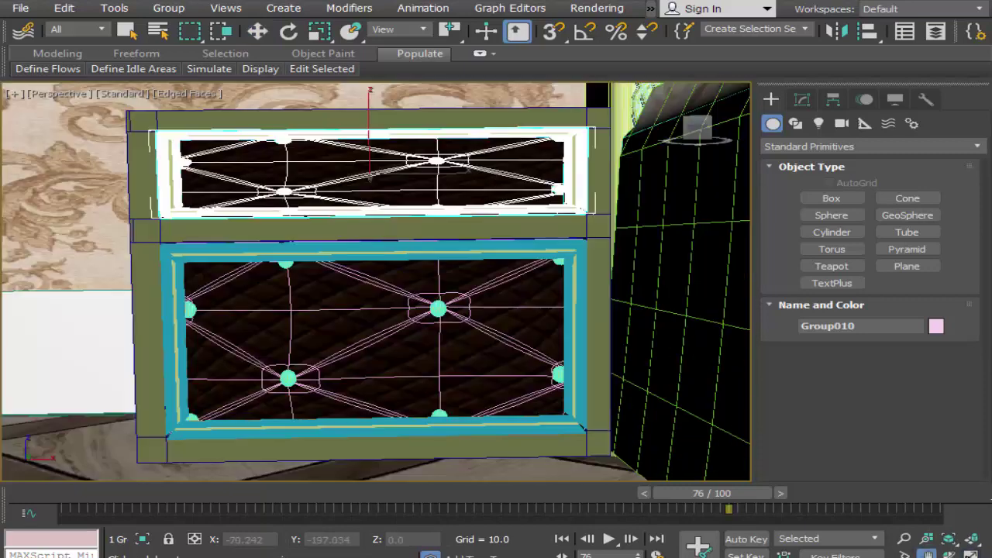
scroll(612, 414, "down", 5)
scroll(612, 413, "down", 3)
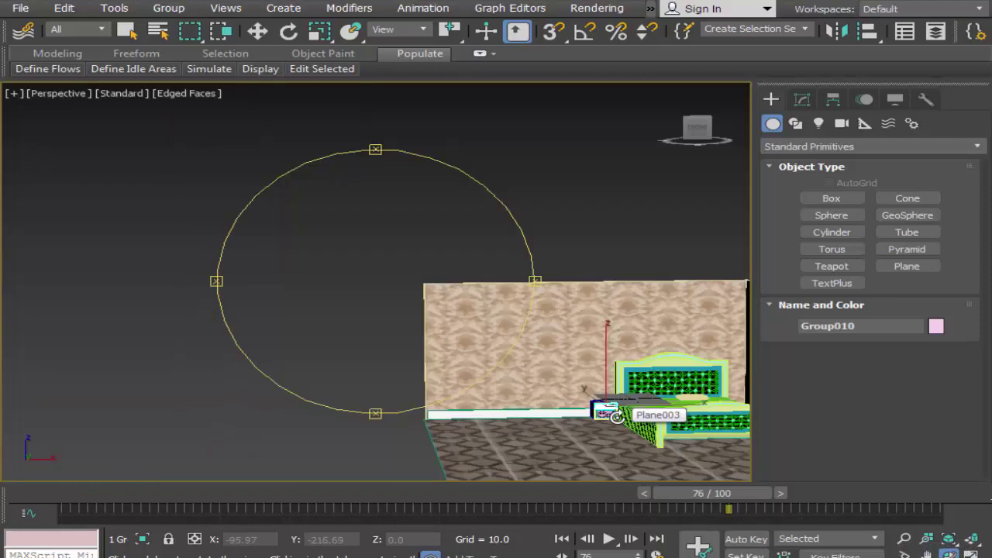
scroll(612, 413, "up", 3)
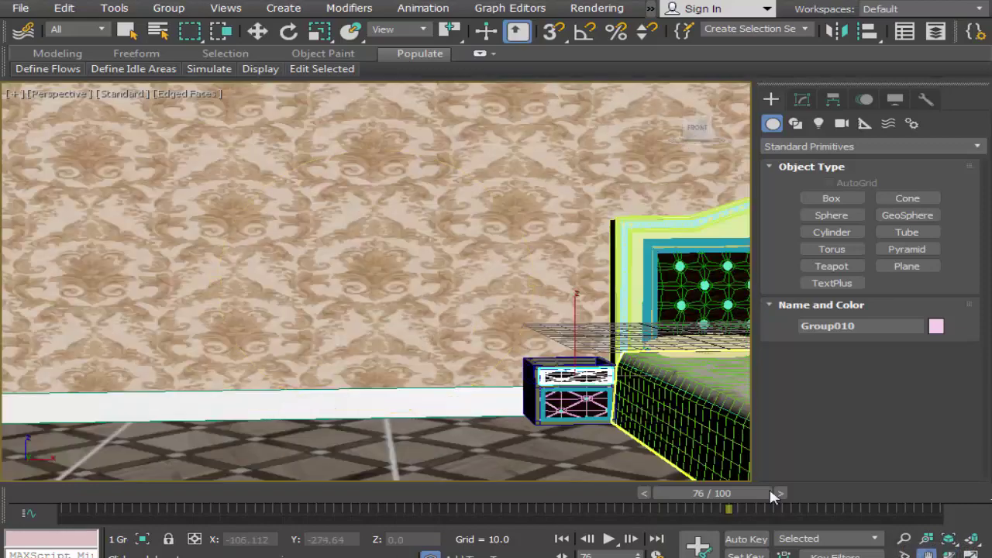
scroll(589, 427, "up", 2)
scroll(471, 416, "up", 3)
scroll(453, 400, "up", 4)
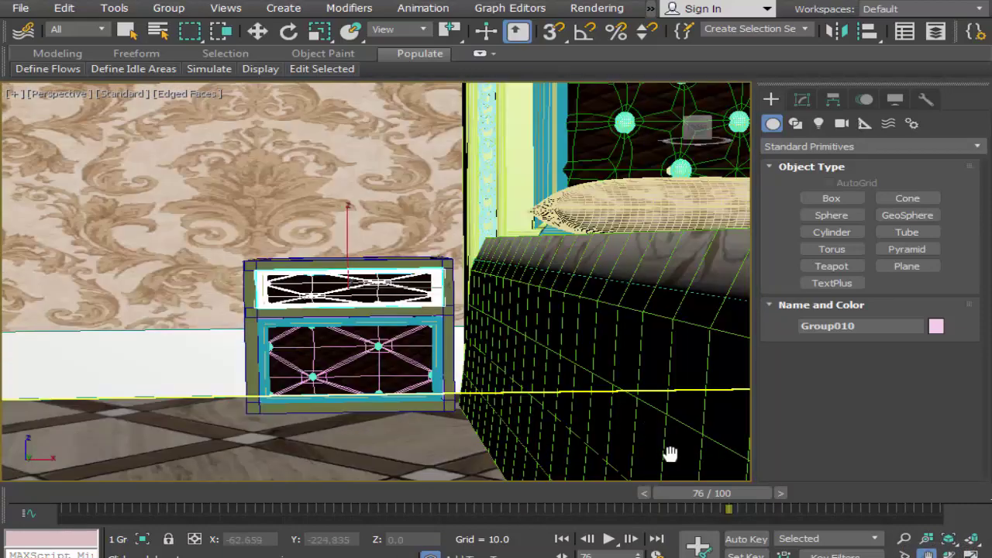
left_click(949, 548)
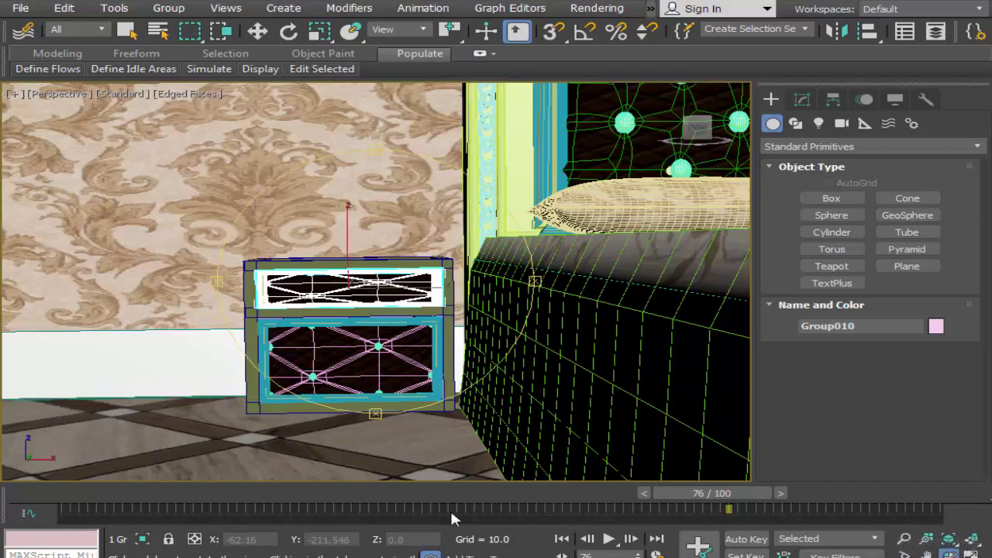
mouse_move(354, 372)
left_mouse_down()
mouse_move(449, 400)
mouse_move(380, 367)
left_mouse_up()
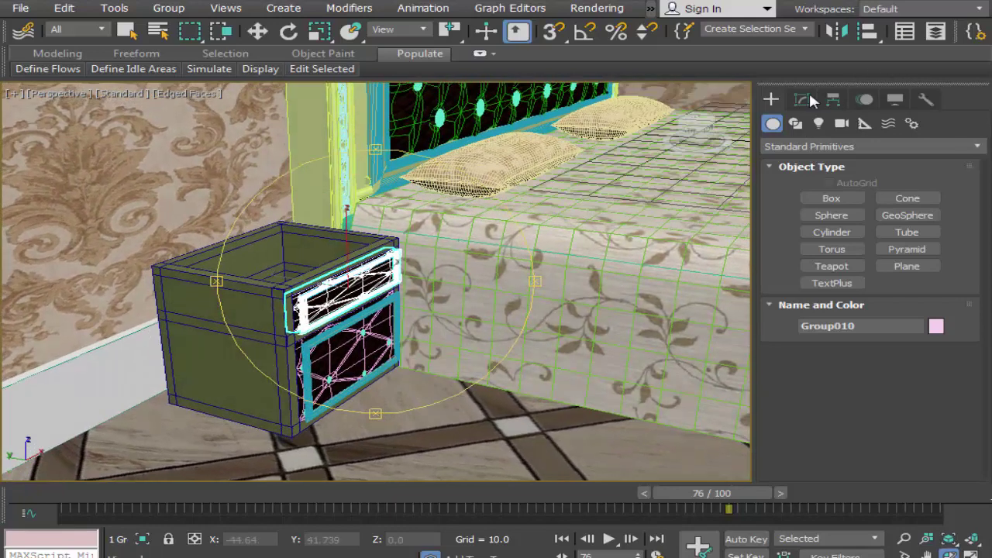
Activate Box creation under Standard Primitives in the Create panel
left_click(802, 100)
left_click(771, 100)
left_click(833, 197)
In the maximized Top view, draw a 44.2 × 59.85 × 2.538 box over the nightstand
key("alt+w")
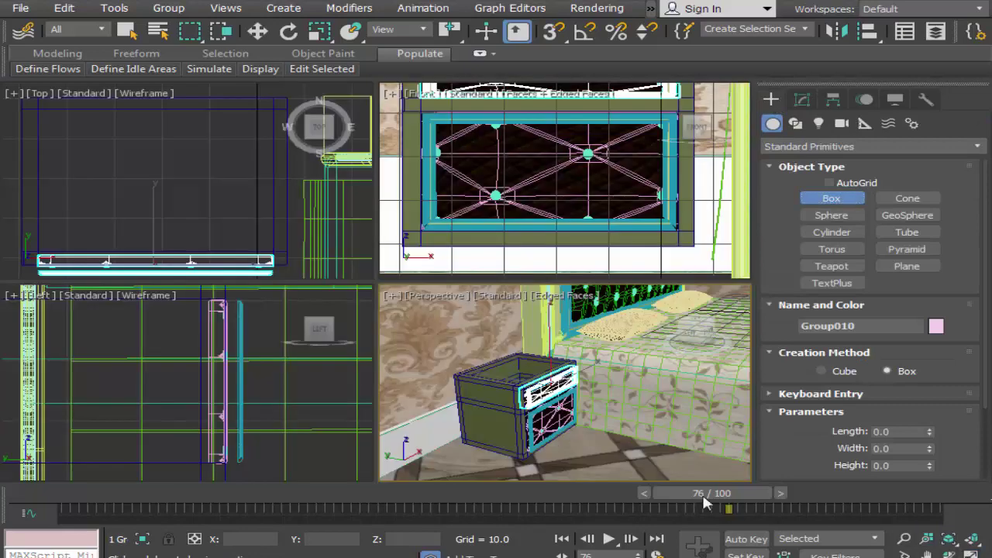
left_click(201, 205)
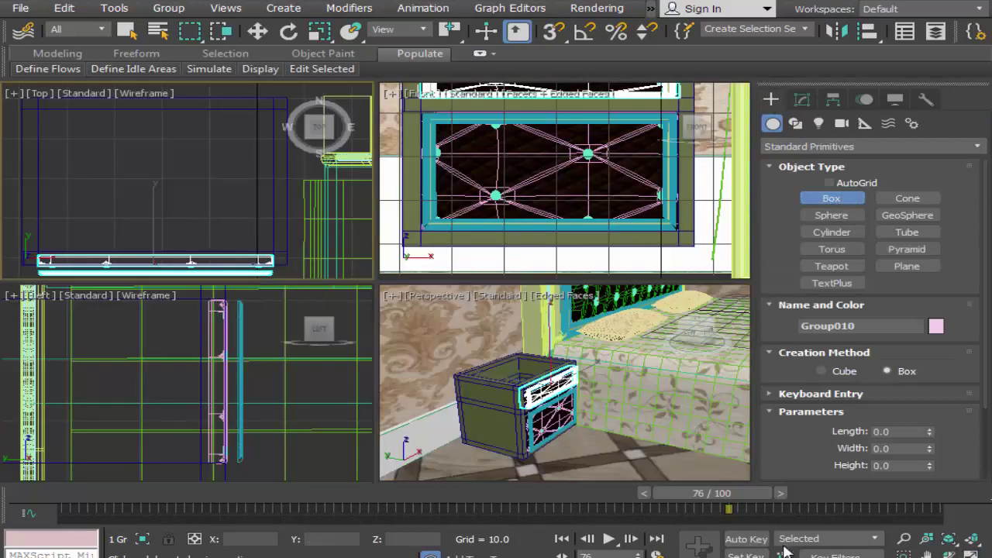
left_click(970, 554)
left_click(970, 538)
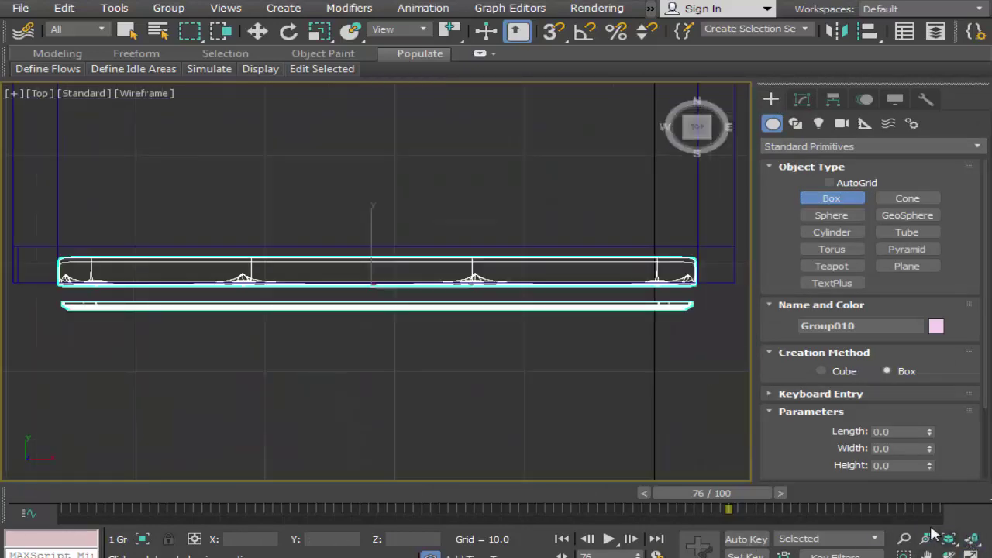
left_click(927, 554)
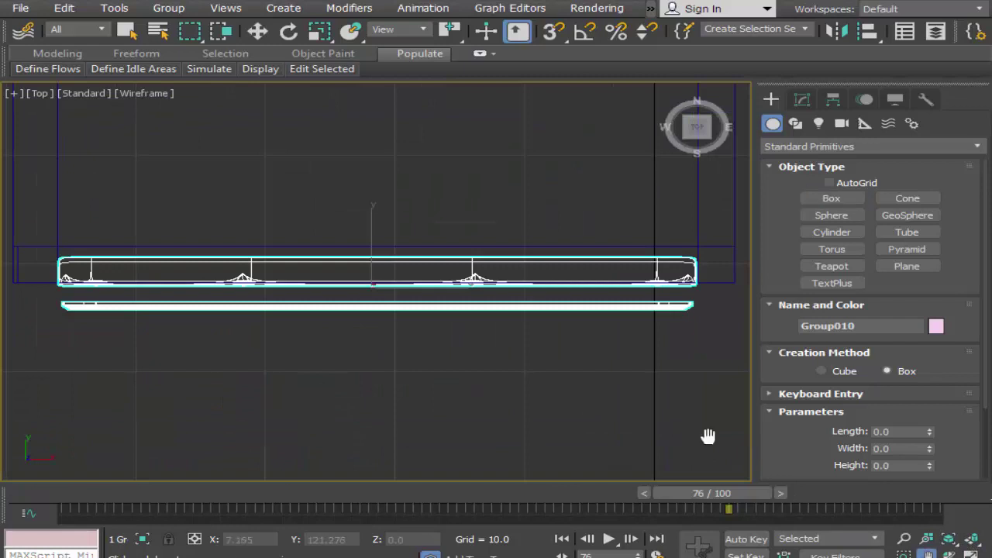
scroll(665, 392, "down", 5)
left_click_drag(662, 392, 547, 406)
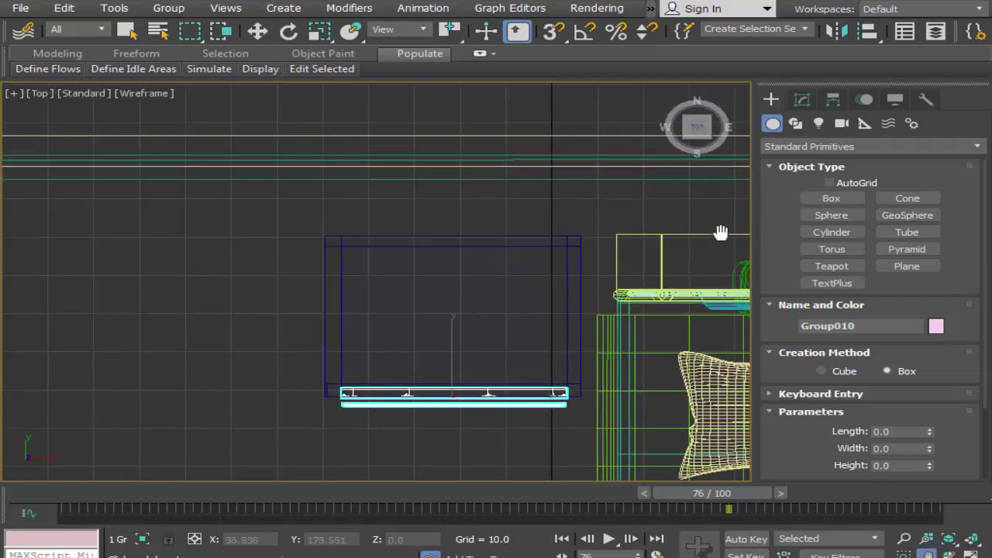
left_click(807, 202)
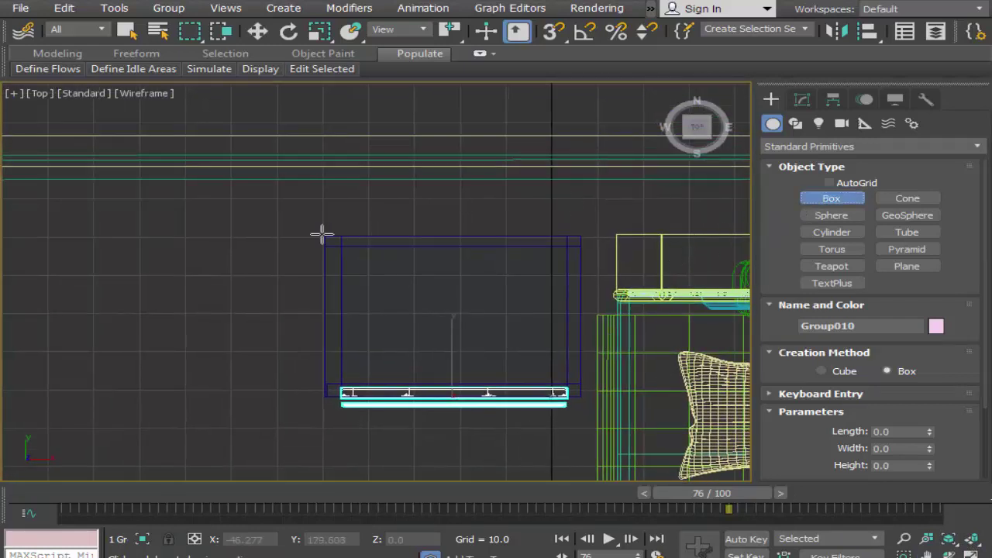
left_click_drag(309, 234, 582, 393)
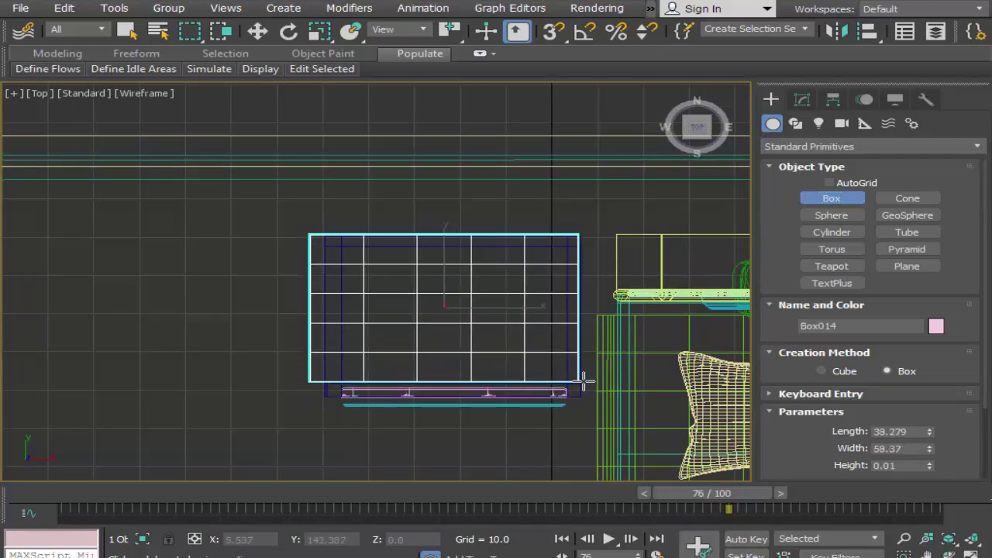
left_click_drag(583, 393, 584, 404)
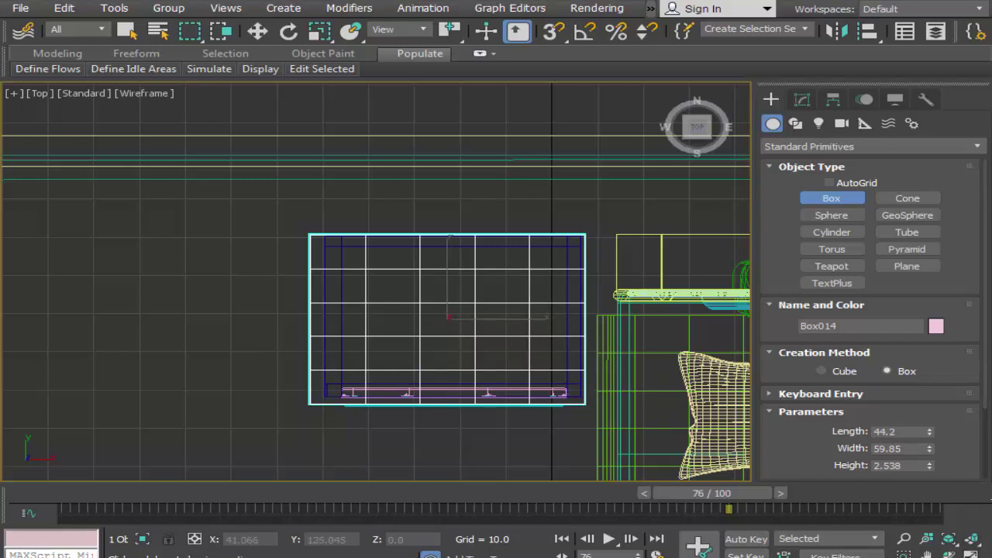
In the perspective view, lower the slab Box014 onto the top of the nightstand
key("alt+w")
middle_click(581, 437)
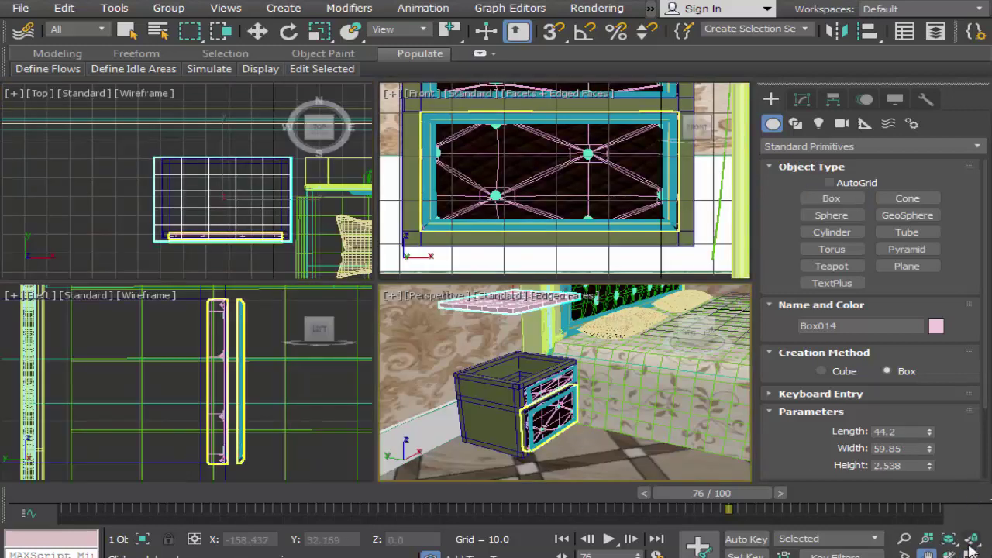
key("alt+w")
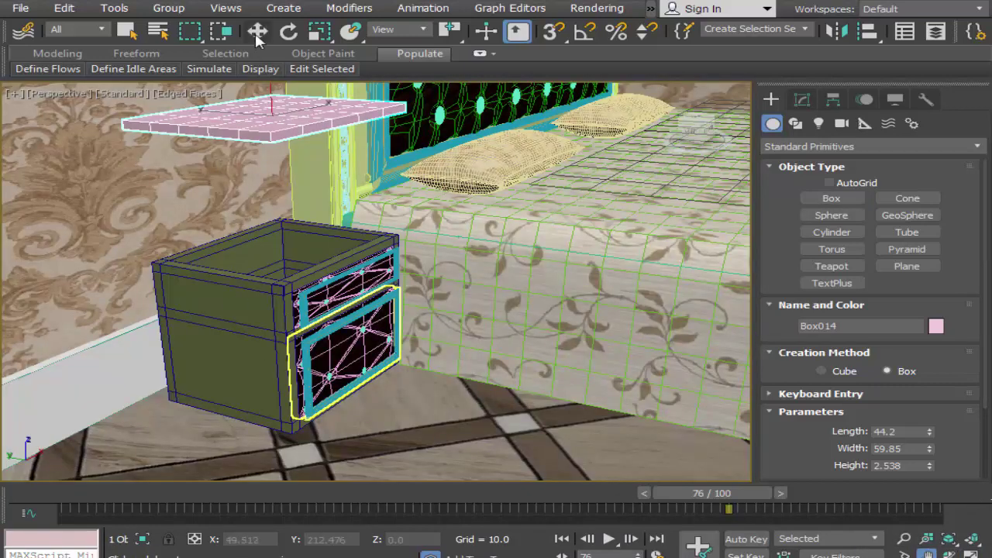
left_click(258, 33)
left_click(270, 115)
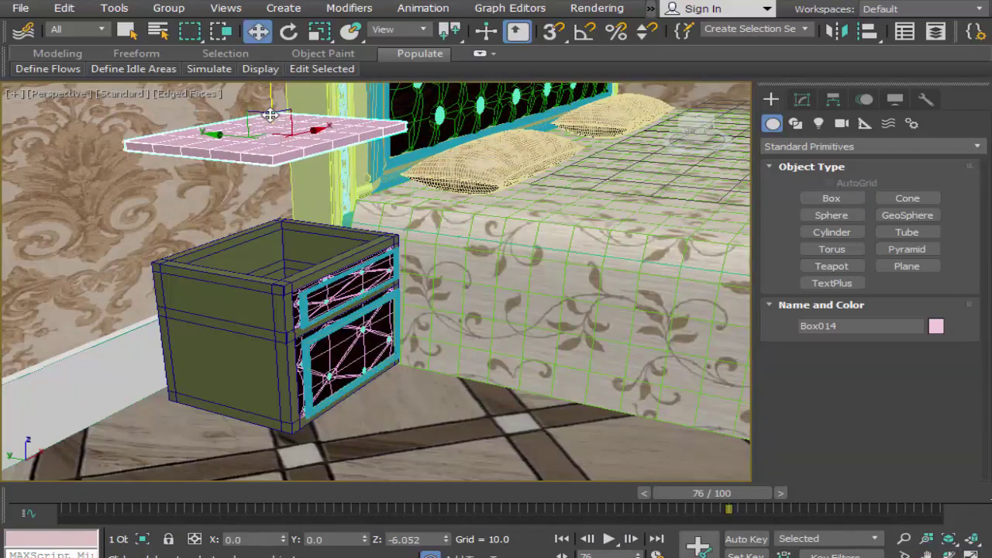
mouse_move(270, 114)
left_mouse_down()
mouse_move(263, 239)
mouse_move(266, 224)
mouse_move(271, 230)
left_mouse_up()
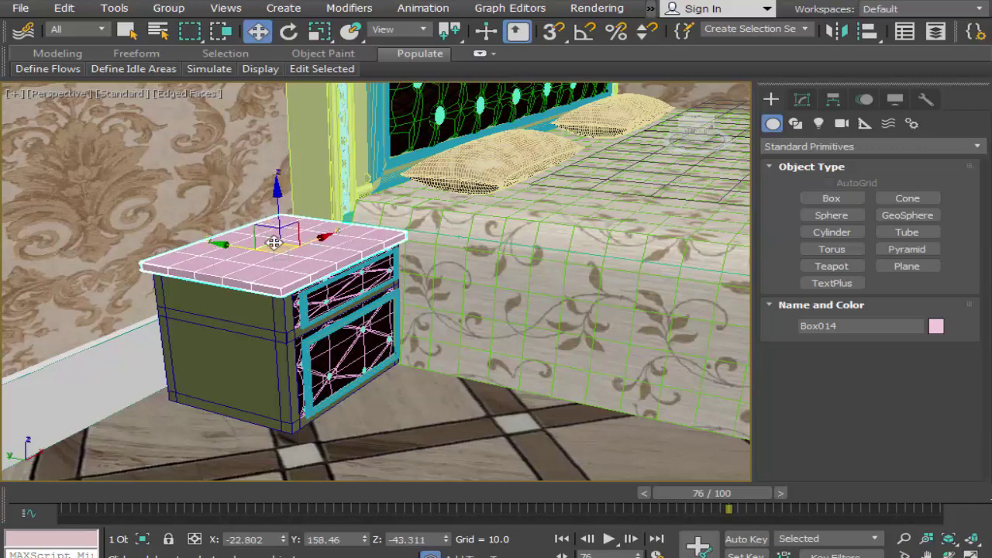
scroll(273, 230, "up", 4)
scroll(274, 236, "down", 1)
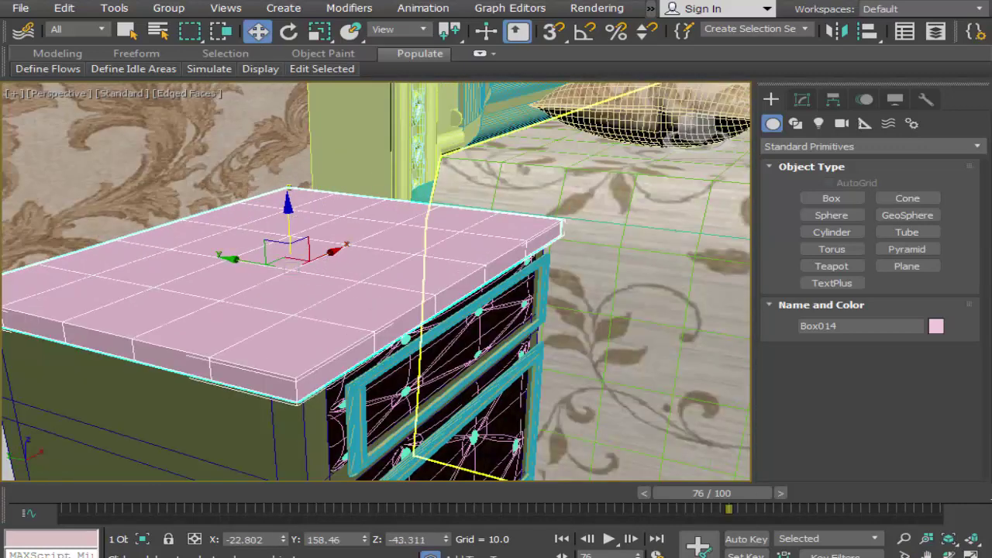
Orbit beneath the nightstand to check the tabletop's fit over the drawer fronts
left_click(948, 552)
mouse_move(480, 368)
left_mouse_down()
mouse_move(451, 329)
mouse_move(530, 289)
mouse_move(354, 287)
mouse_move(350, 336)
mouse_move(365, 310)
mouse_move(423, 323)
left_mouse_up()
scroll(423, 321, "down", 2)
left_click(258, 31)
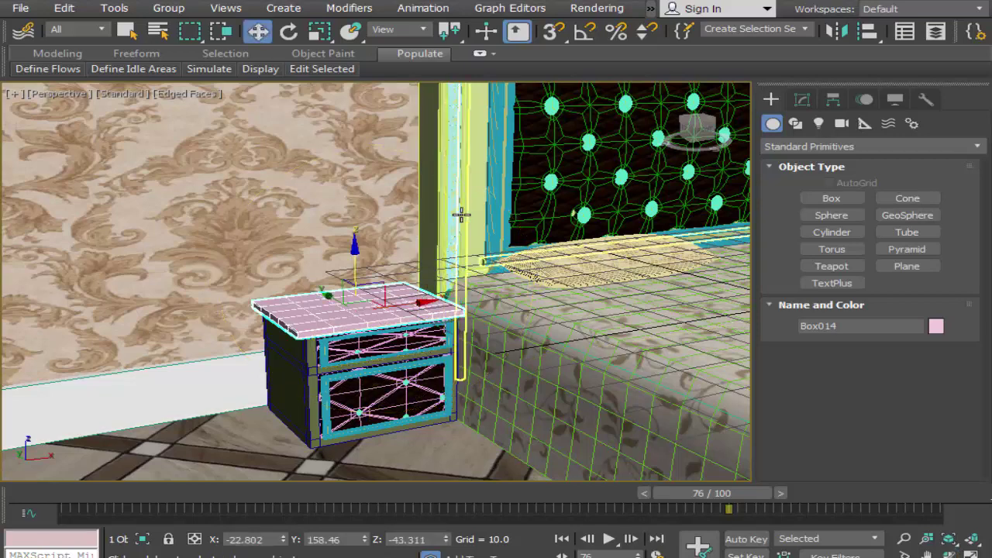
left_click_drag(805, 36, 587, 45)
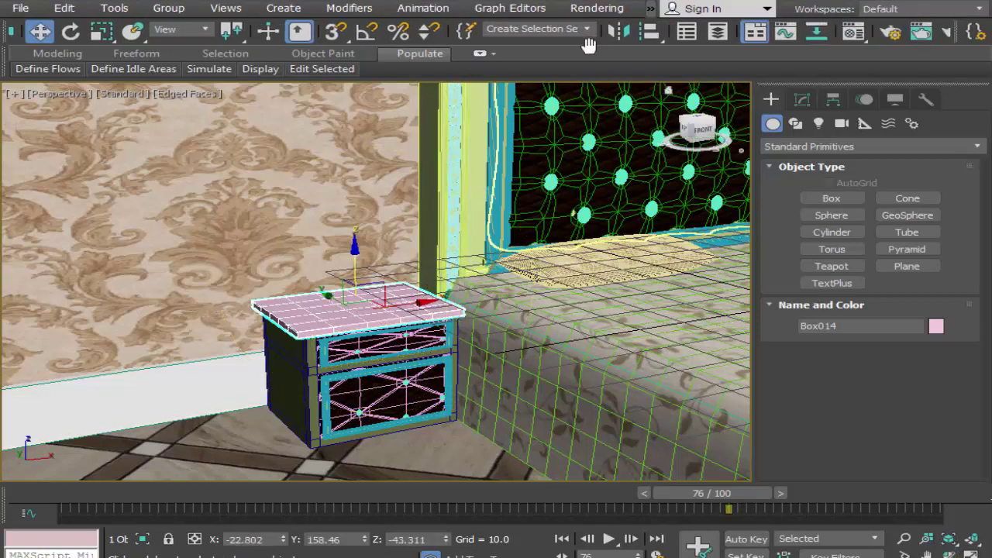
Assign the chosen material to the nightstand top
key("m")
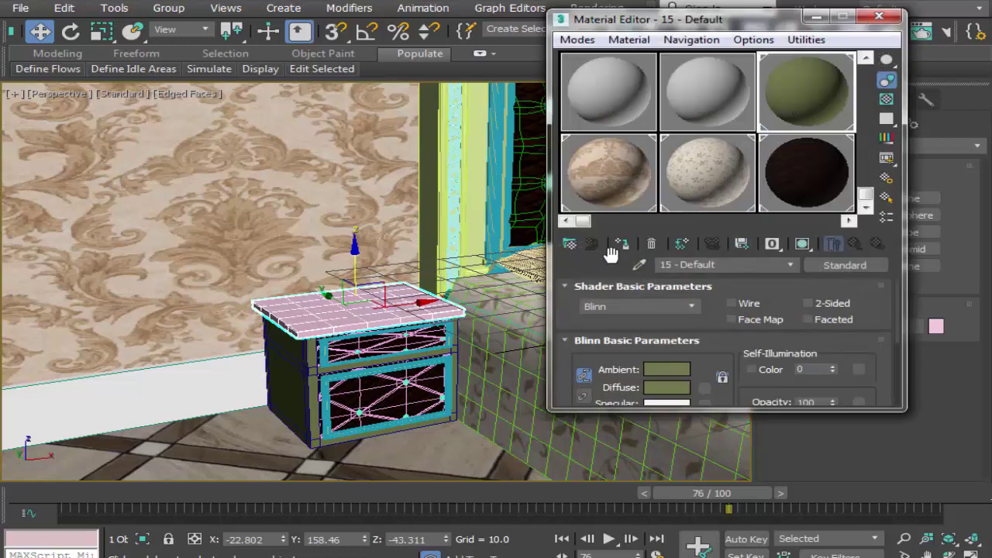
left_click(631, 250)
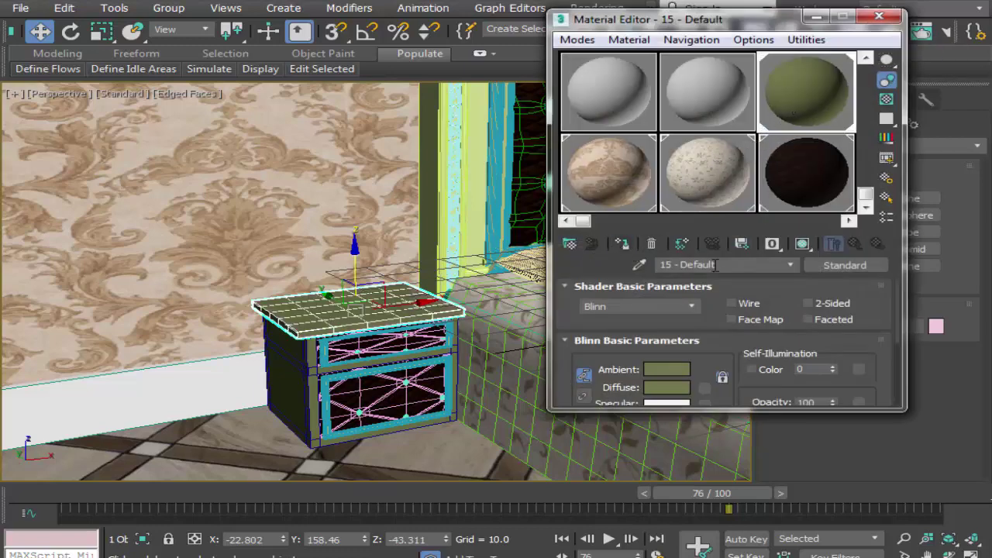
left_click(879, 17)
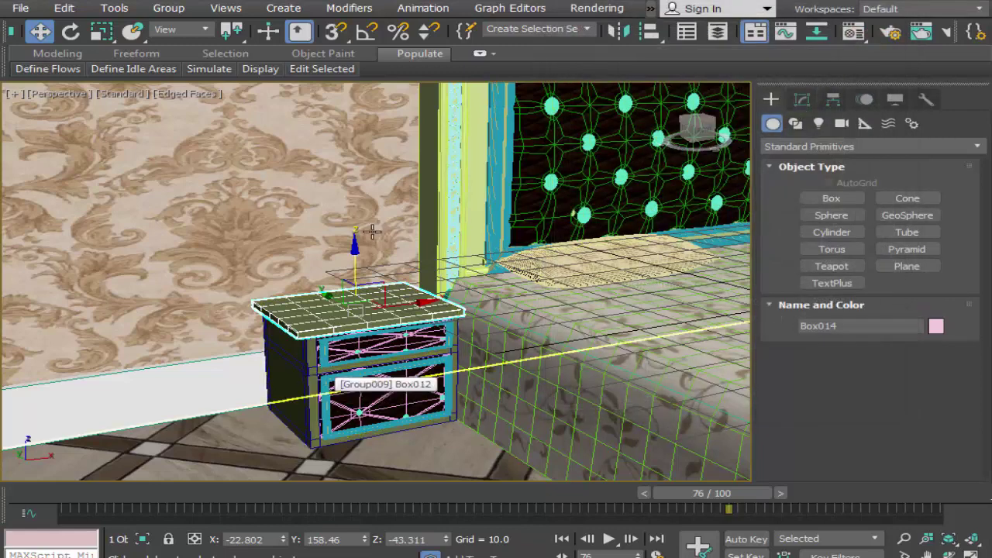
Select both drawers, the cabinet body and the top, and group them as Group011
left_click(341, 306)
scroll(193, 35, "up", 2)
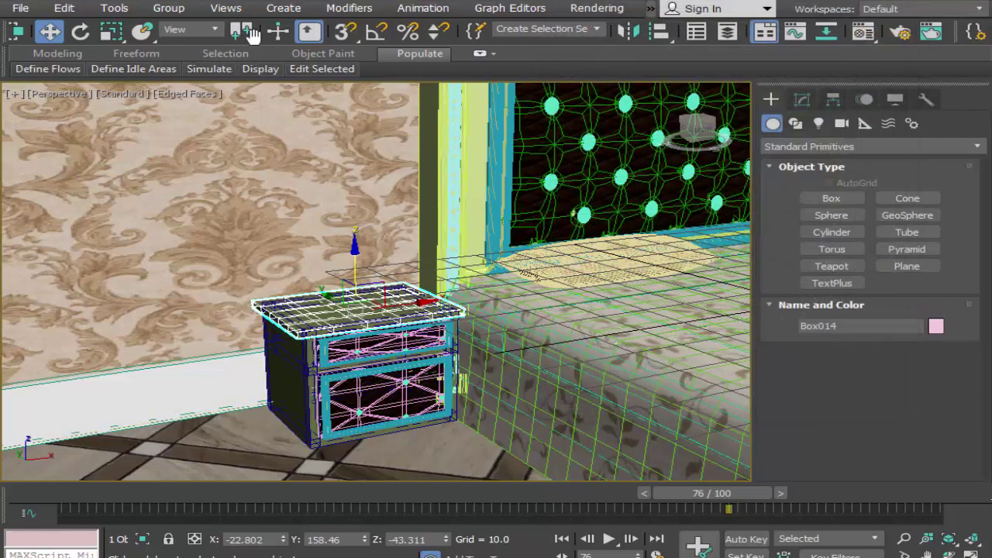
scroll(194, 35, "up", 5)
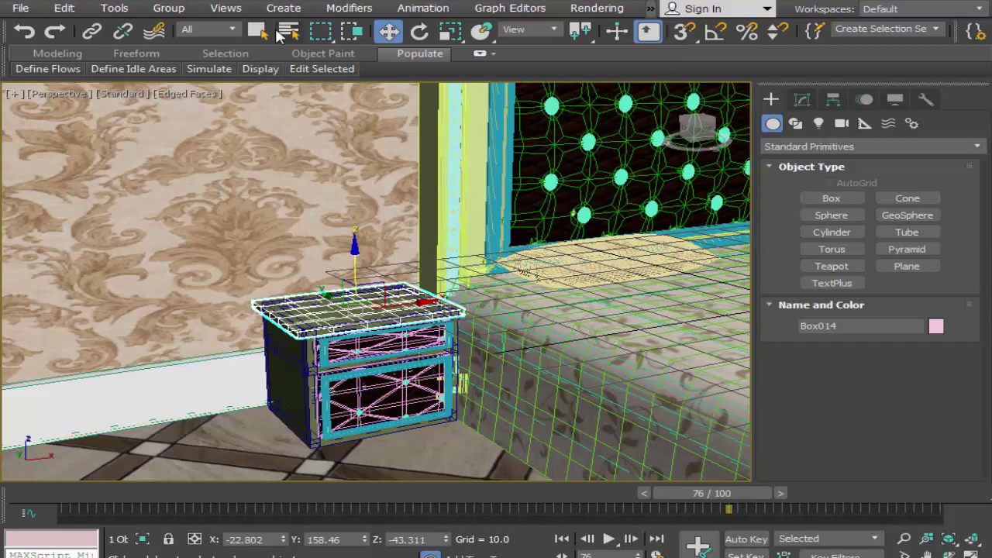
left_click(257, 30)
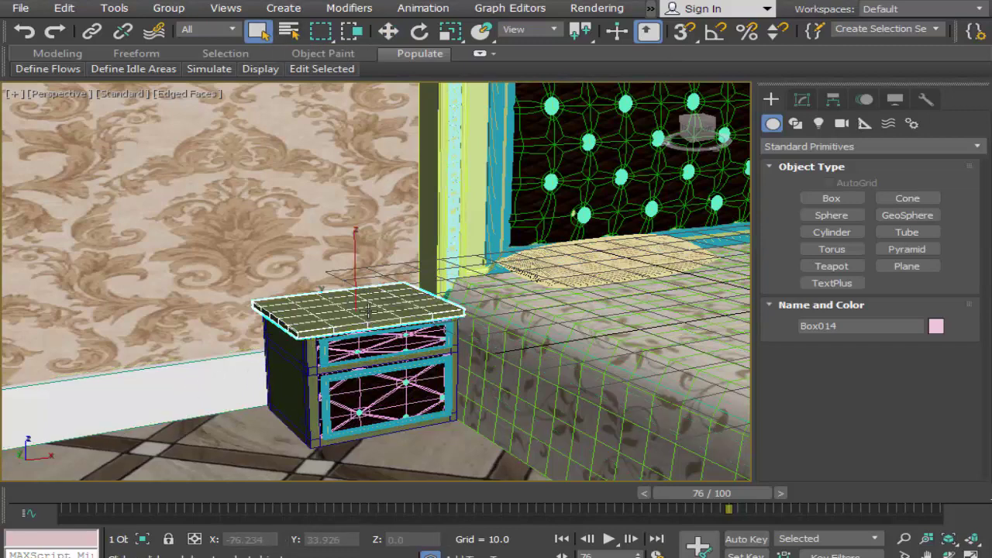
left_click(353, 341, "ctrl")
left_click(355, 373, "ctrl")
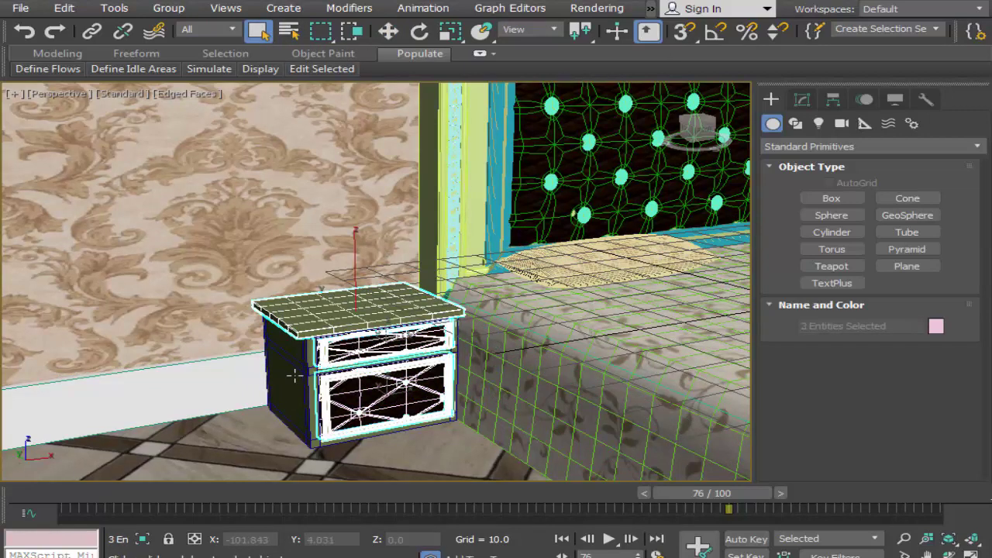
left_click(295, 370, "ctrl")
left_click(258, 69)
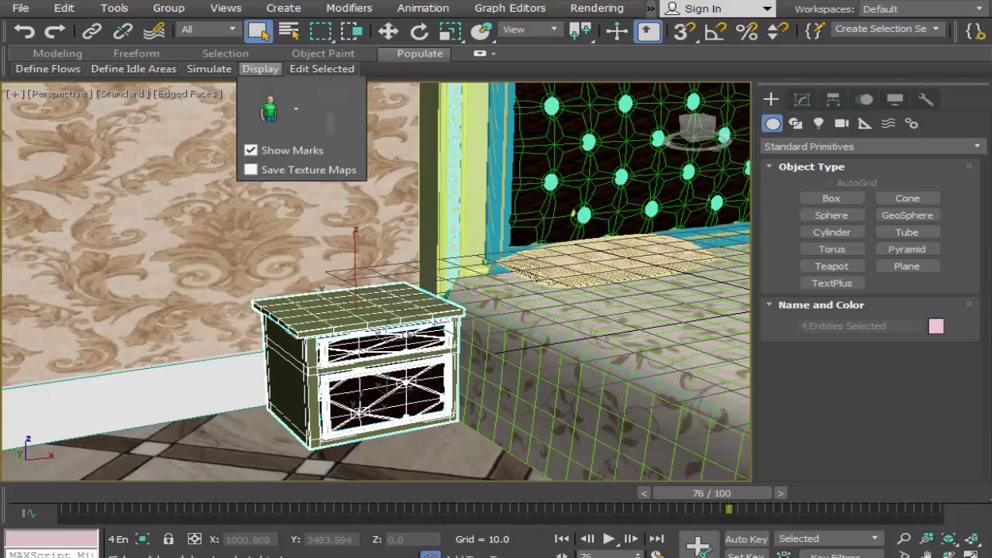
left_click(166, 9)
left_click(180, 39)
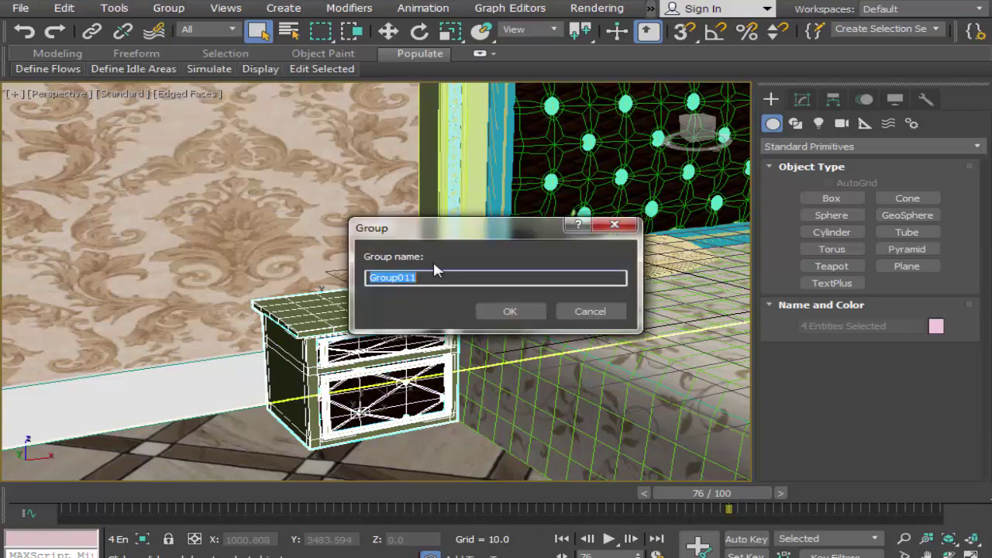
left_click(509, 311)
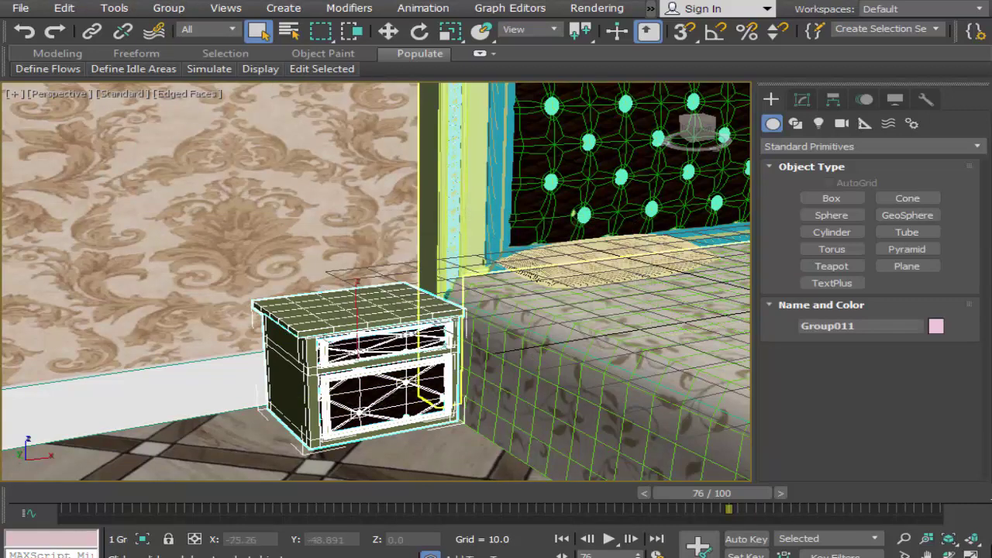
Scale Group011 to 123.7 percent on Z only, keeping X and Y at 100, then restore four viewports
scroll(497, 316, "up", 3)
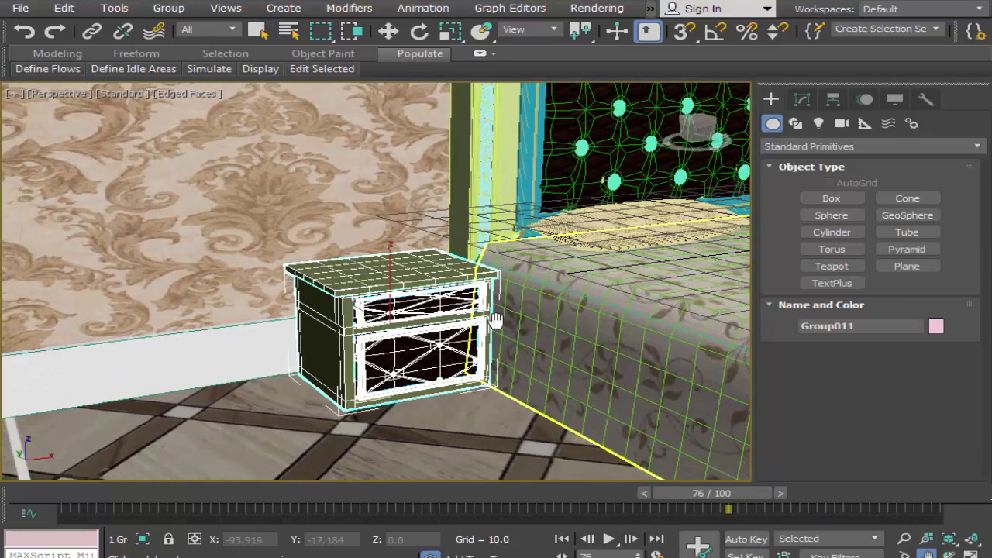
scroll(497, 316, "up", 3)
middle_click_drag(497, 316, 444, 312)
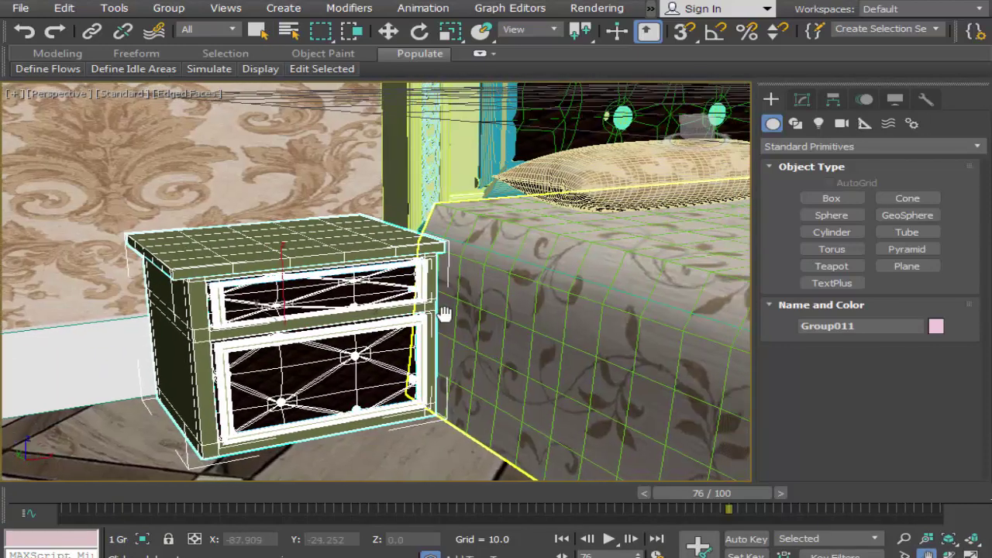
left_click(450, 31)
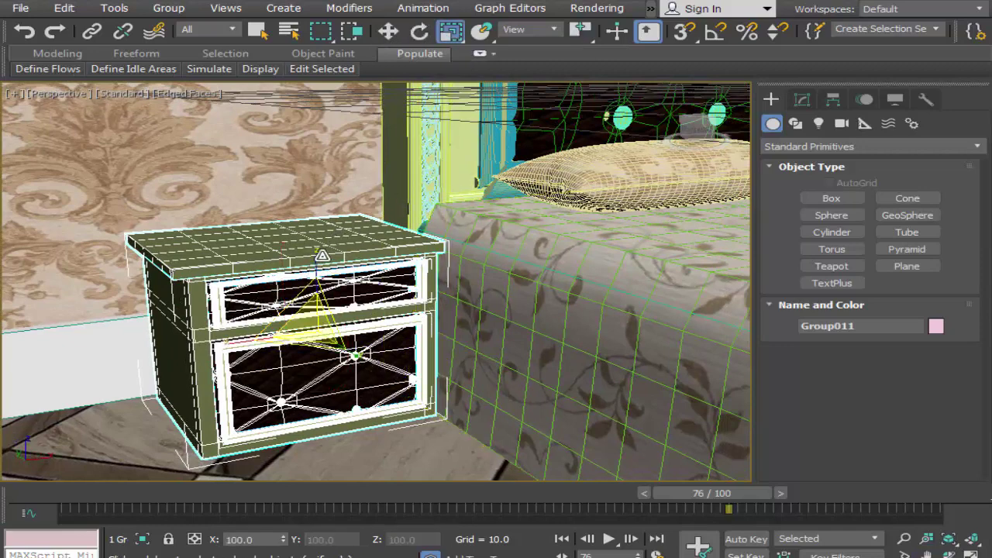
left_click_drag(313, 269, 321, 242)
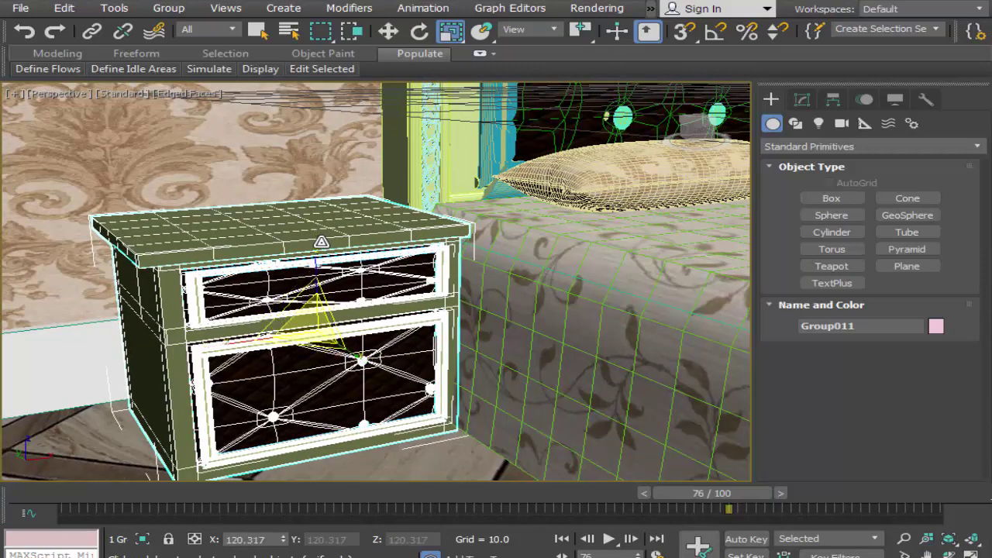
right_click(321, 241)
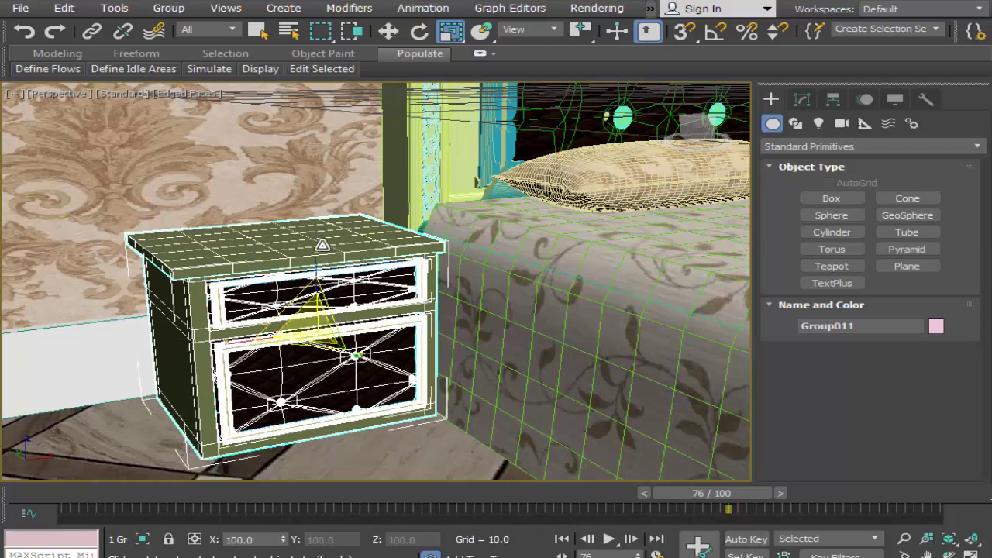
left_click_drag(322, 245, 326, 222)
right_click(326, 222)
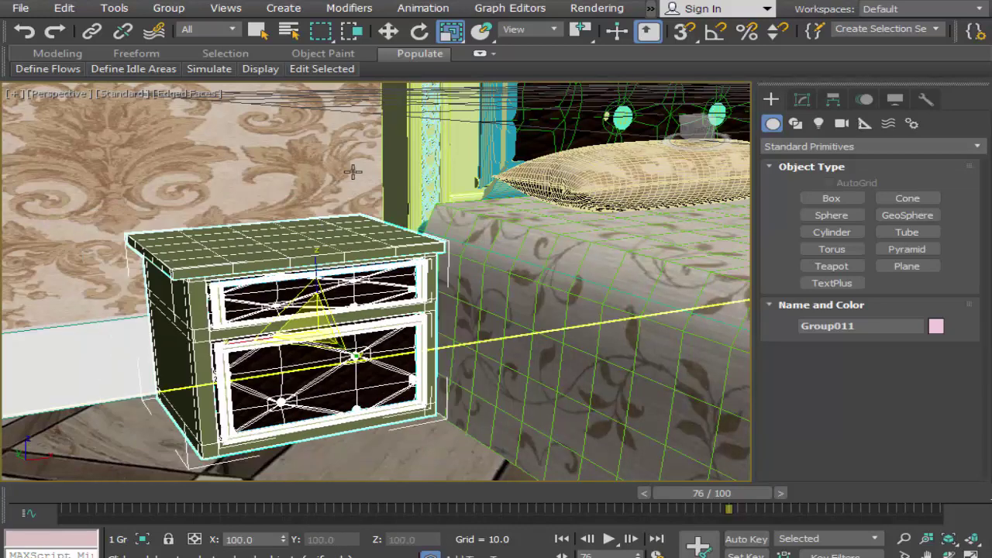
right_click(451, 31)
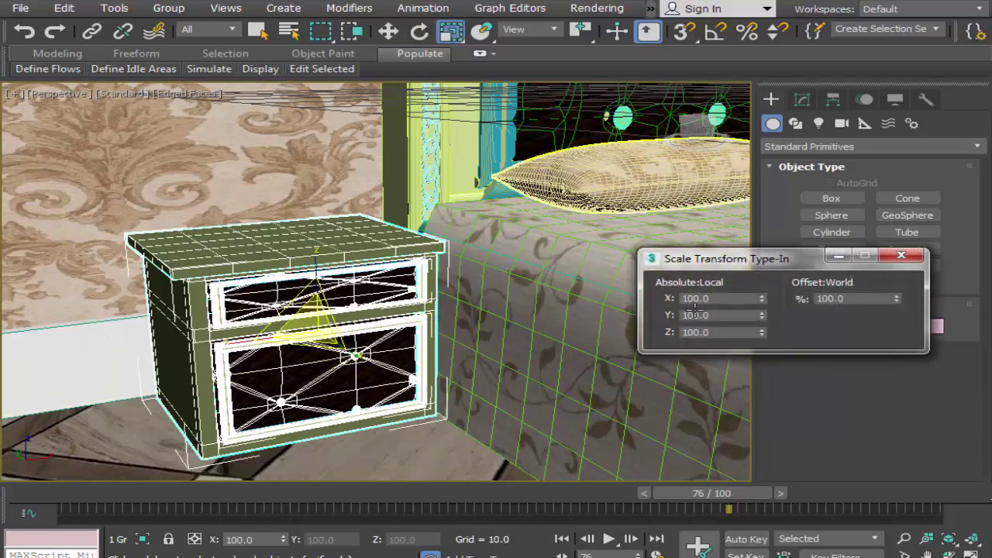
left_click_drag(762, 331, 774, 136)
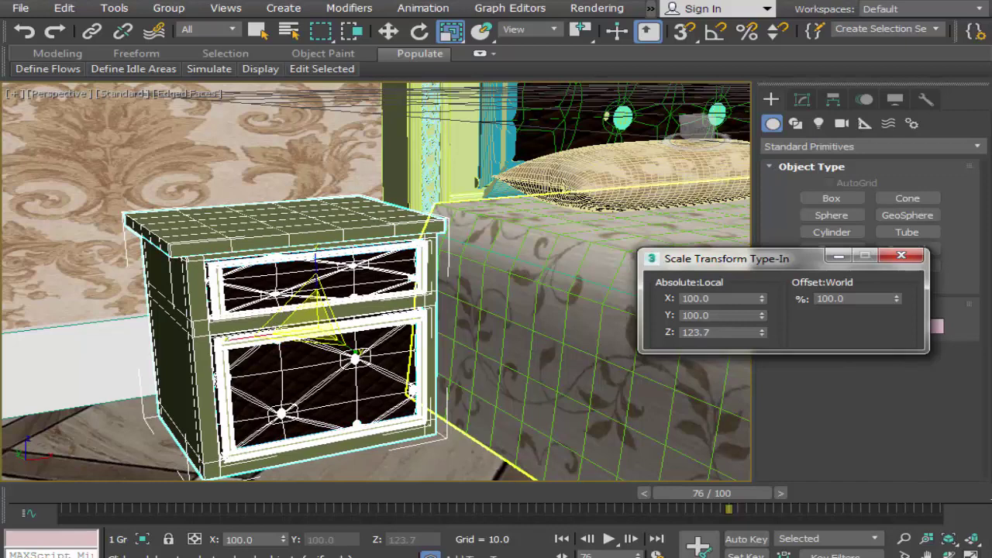
key("alt+w")
key("q")
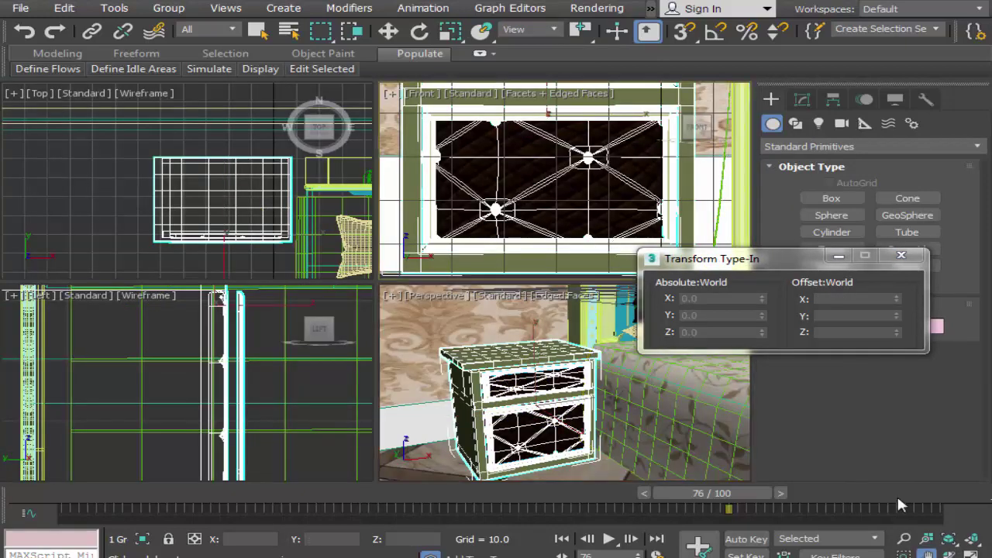
In the Front view, move Group011 along X beside the bed to X -15.151, Y 158.166, Z -65.725
left_click(970, 553)
left_click(970, 538)
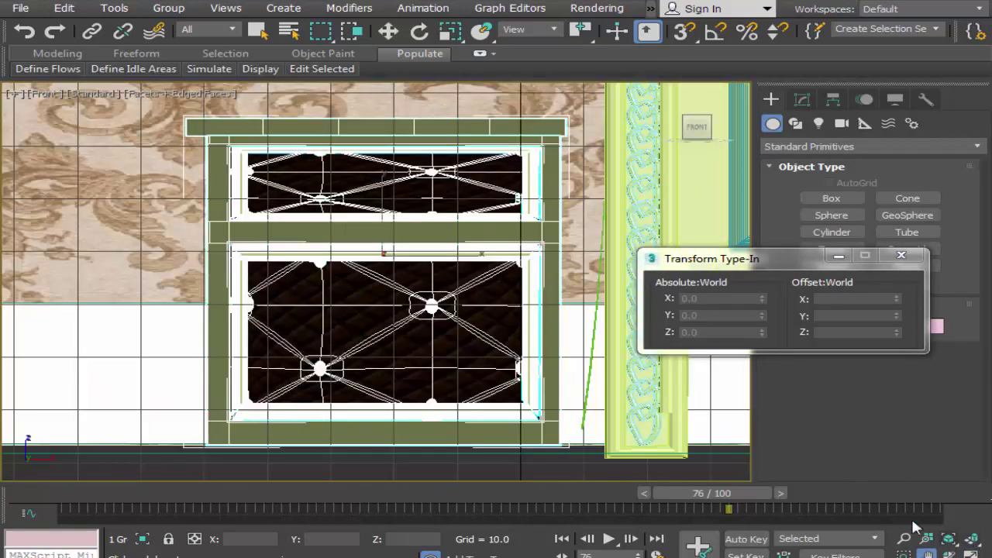
middle_click_drag(598, 384, 476, 409)
scroll(476, 409, "down", 2)
scroll(469, 406, "down", 2)
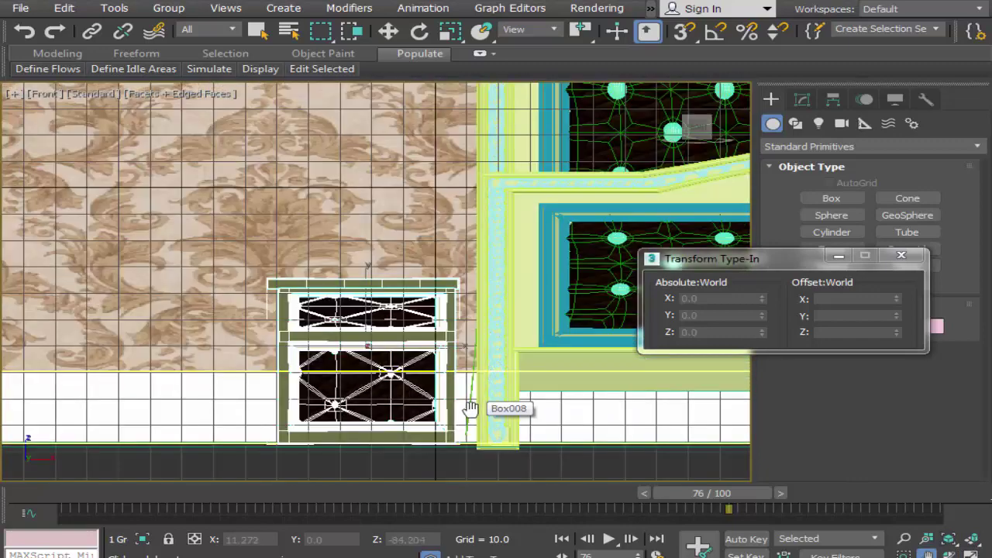
middle_click_drag(454, 361, 493, 369)
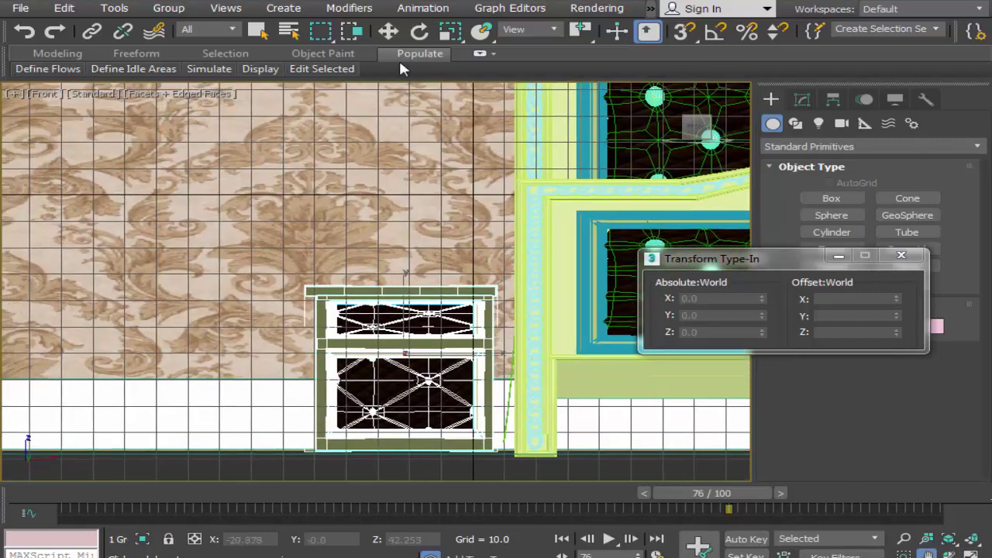
left_click(388, 31)
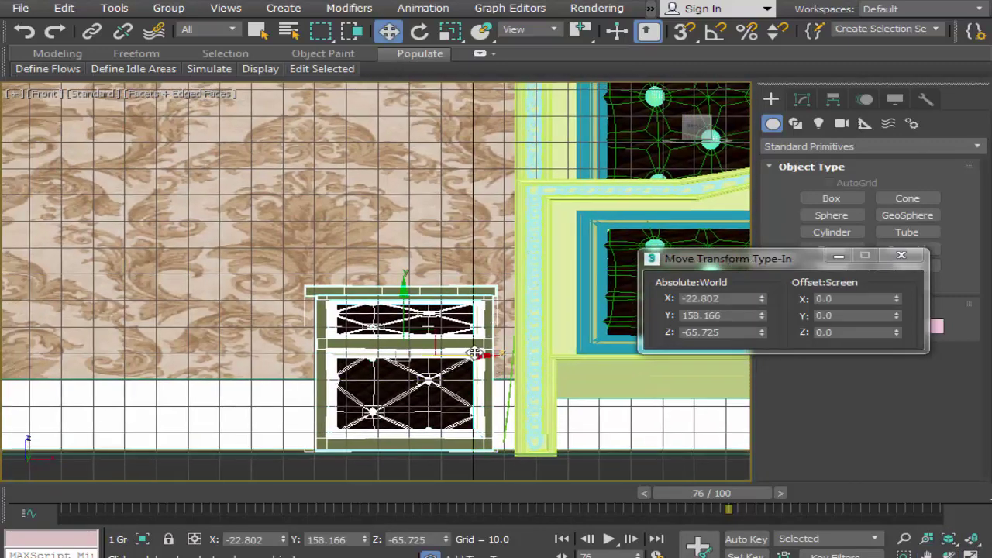
left_click_drag(475, 353, 503, 354)
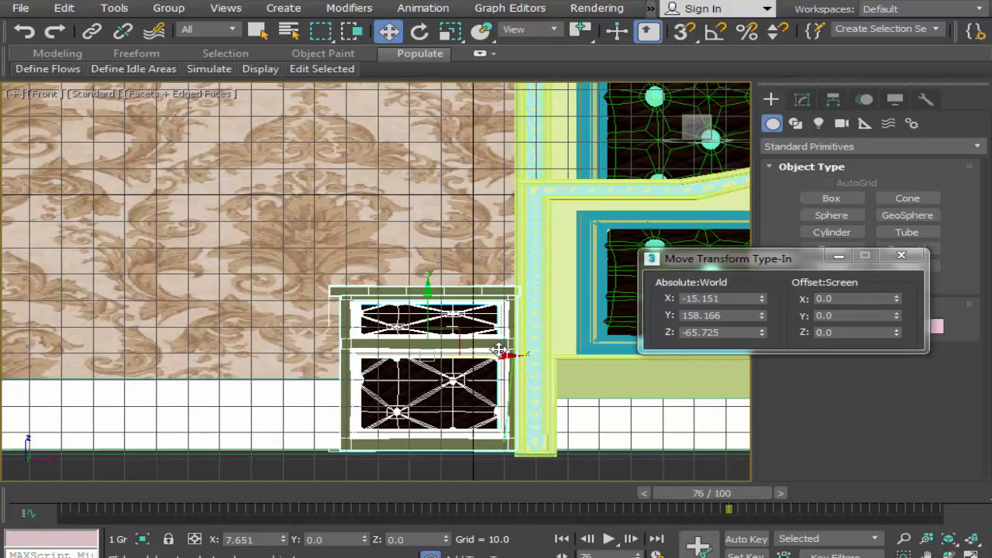
left_click(901, 255)
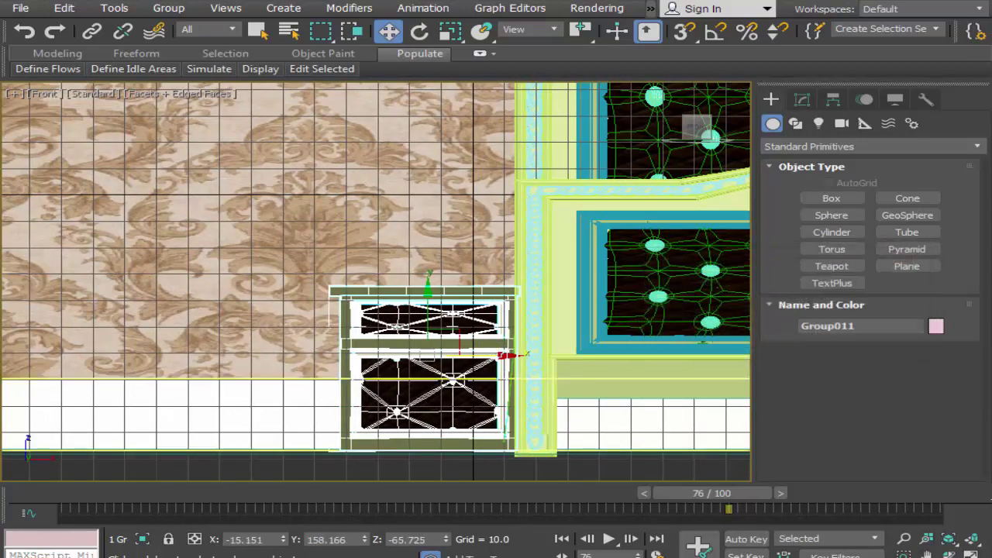
left_click(970, 555)
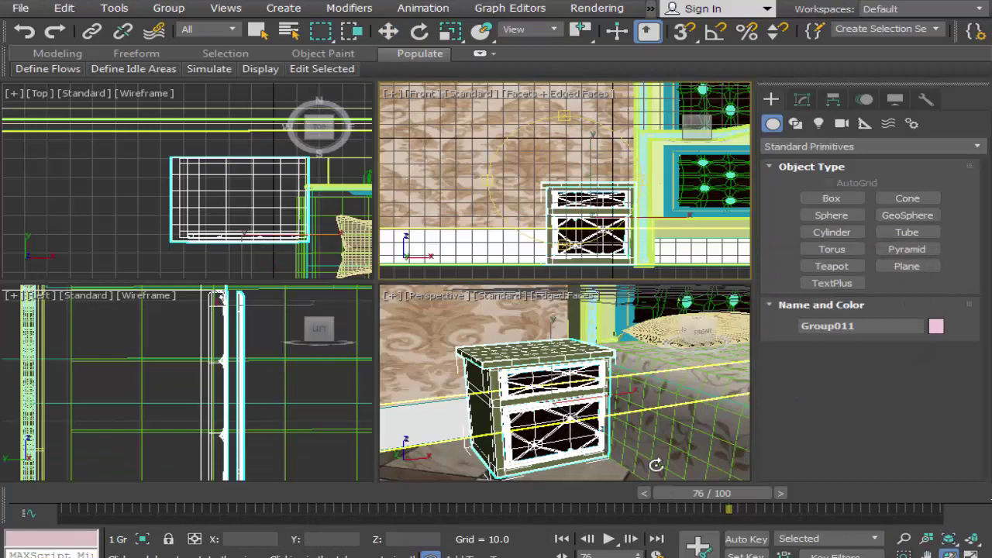
Frame the whole room and bed in the maximized Perspective view
left_click_drag(649, 454, 659, 451)
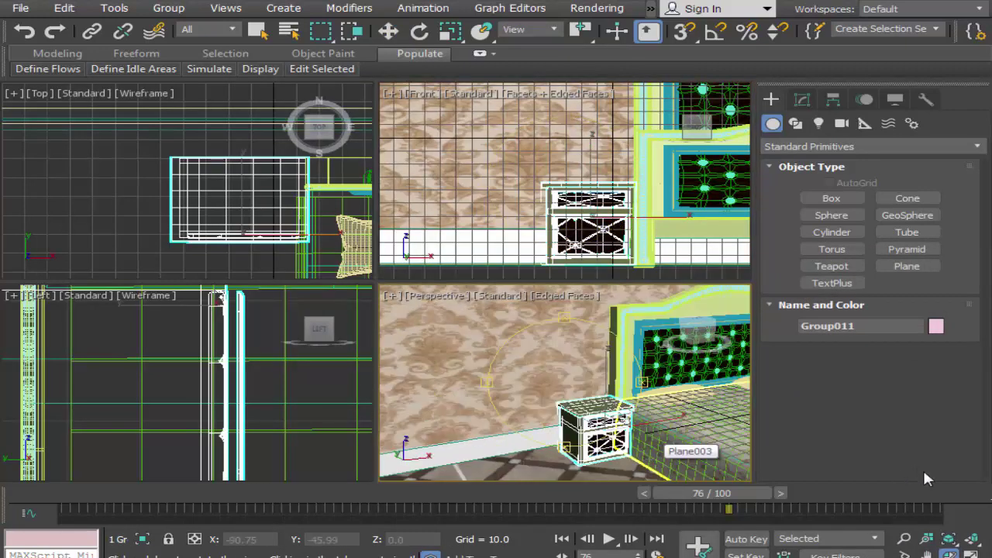
left_click(970, 554)
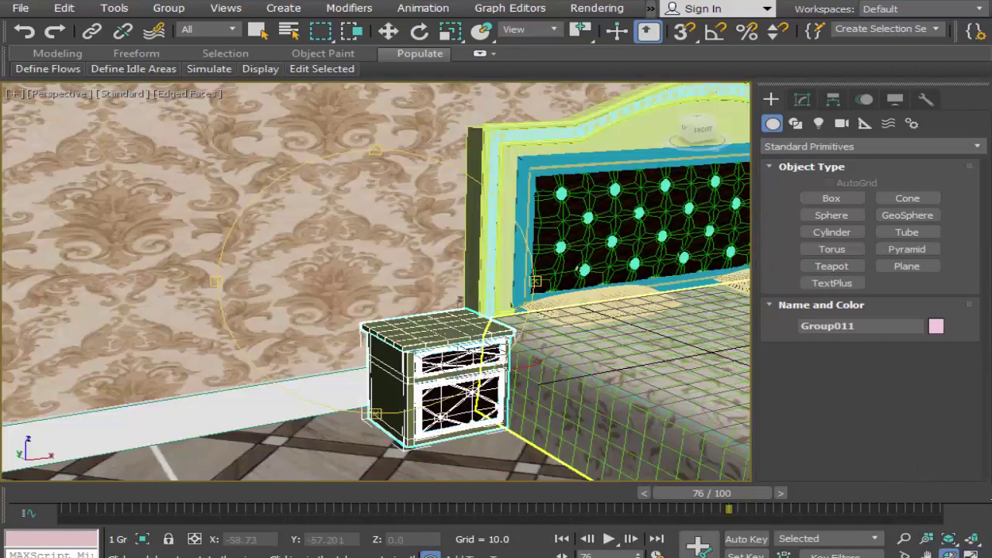
left_click(924, 555)
left_click_drag(553, 360, 382, 321)
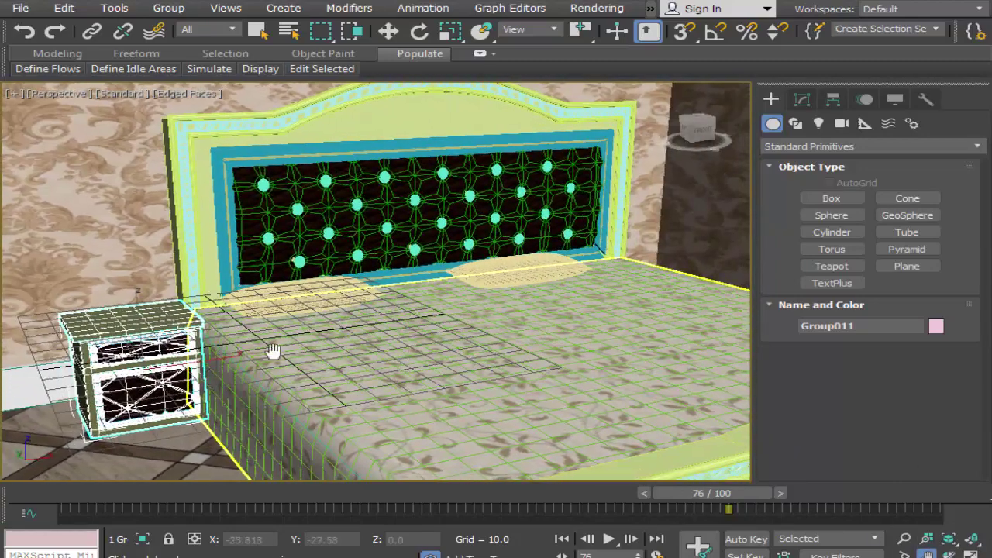
scroll(383, 321, "down", 5)
scroll(383, 321, "up", 3)
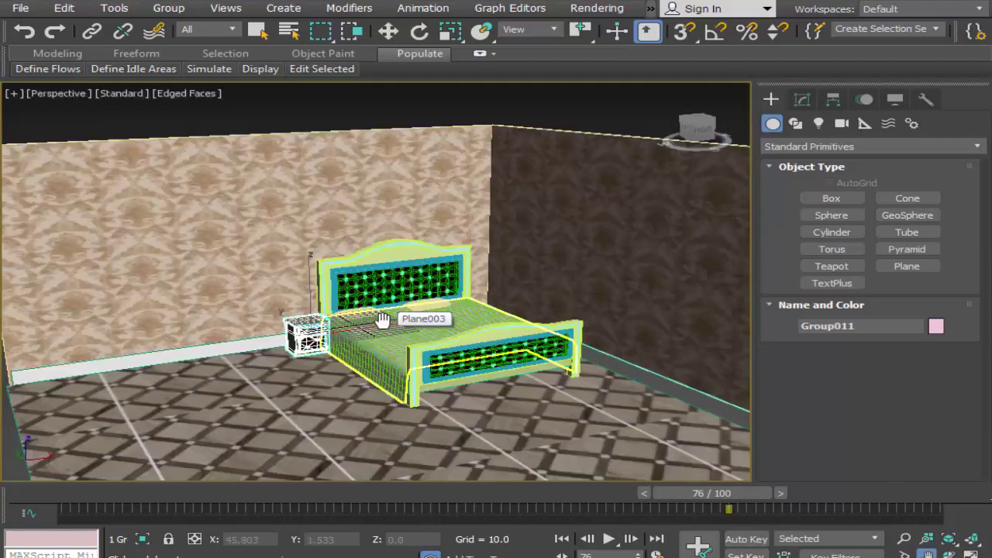
left_click_drag(447, 374, 369, 356)
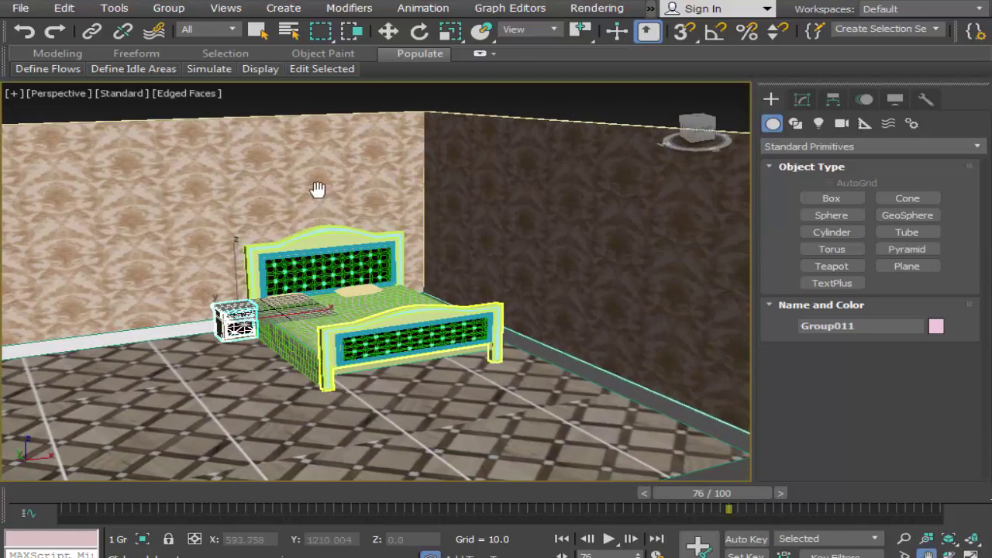
Shift the two walls, floor and two baseboards along X, then select the nightstand beside the bed
left_click(258, 31)
left_click(480, 210)
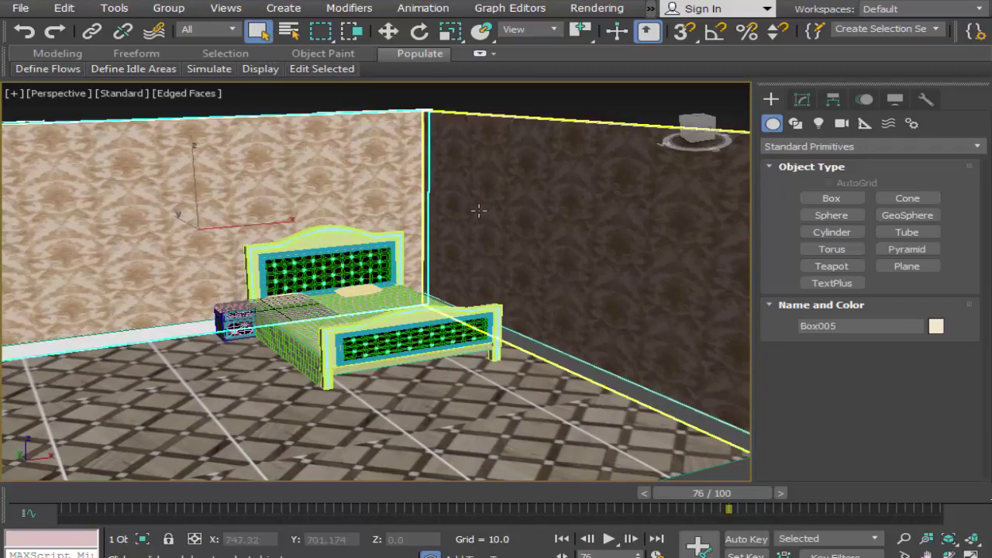
left_click(512, 210, "ctrl")
left_click(474, 401, "ctrl")
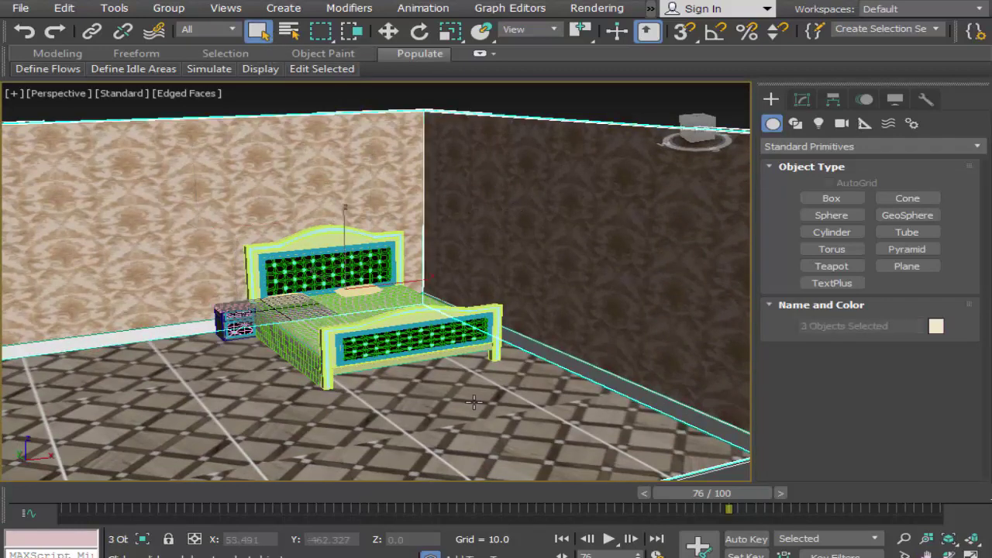
left_click(596, 373, "ctrl")
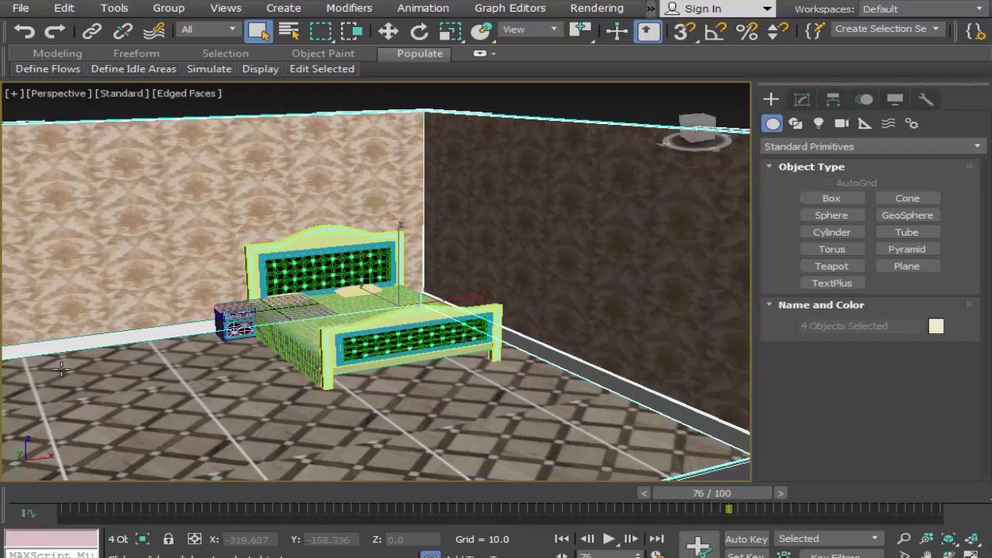
left_click(89, 343, "ctrl")
left_click(388, 31)
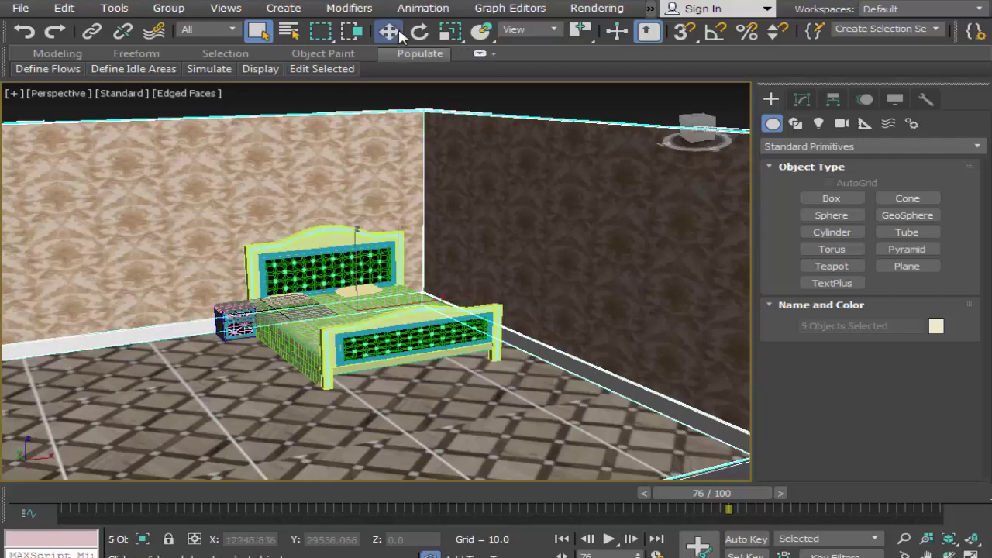
mouse_move(395, 308)
left_mouse_down()
mouse_move(468, 290)
mouse_move(459, 291)
left_mouse_up()
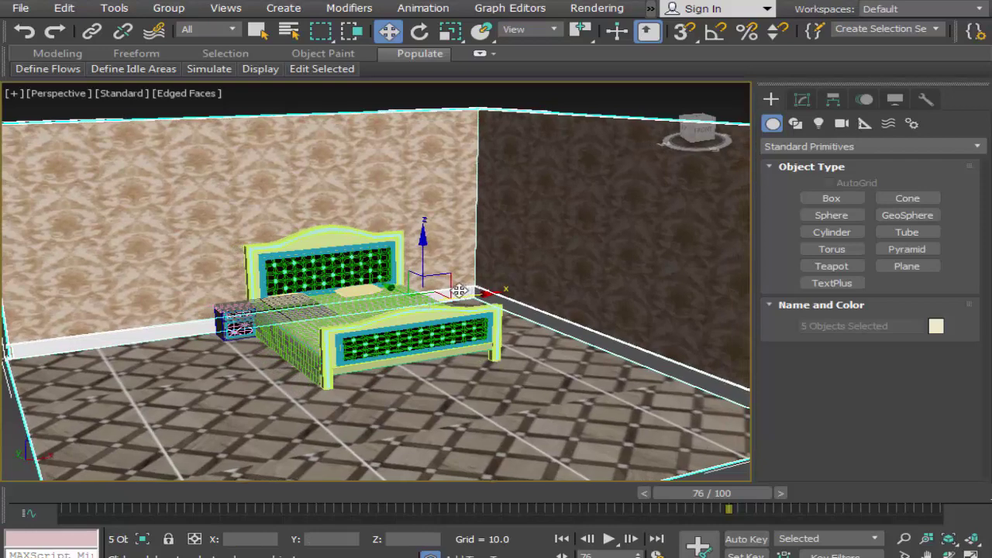
left_click(232, 326)
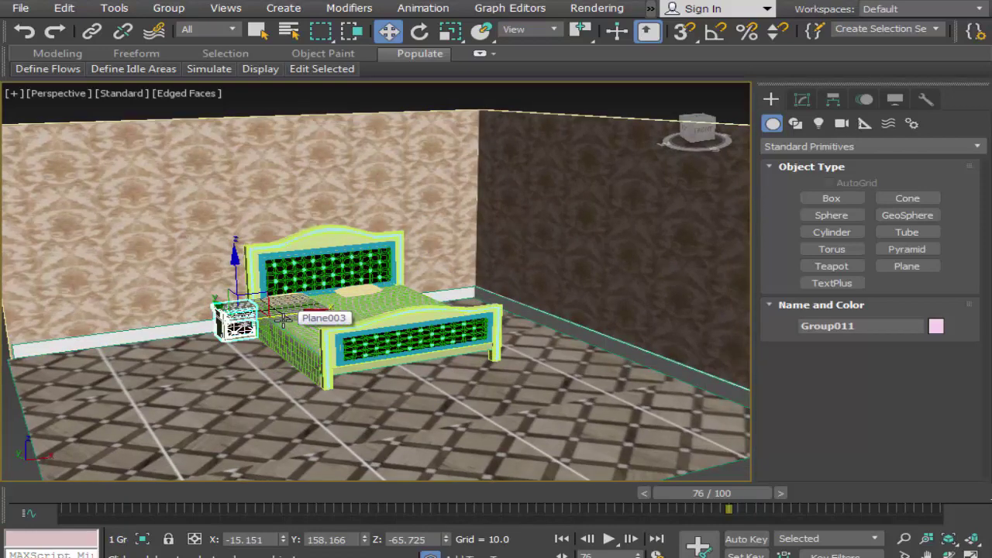
Shift-drag a copy of the nightstand, Group014, to the other side of the bed
left_click_drag(310, 310, 498, 277, "shift")
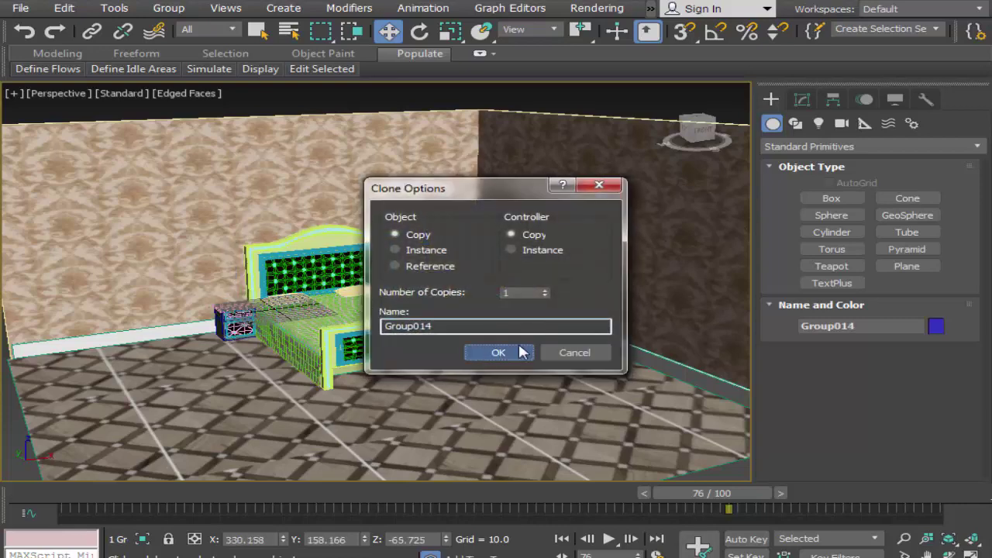
left_click(499, 354)
middle_click_drag(499, 354, 578, 431, "alt")
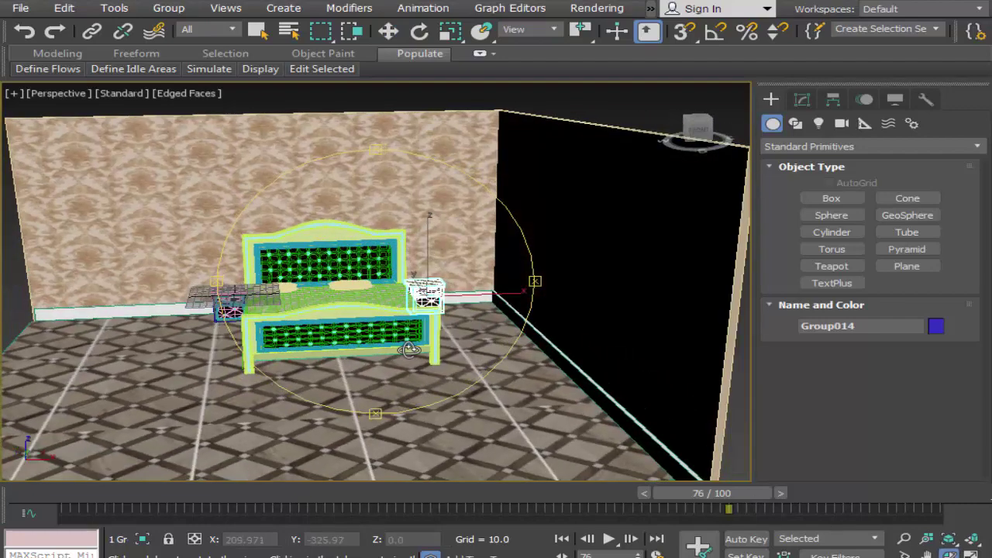
mouse_move(440, 351)
middle_mouse_down("alt")
mouse_move(383, 356)
mouse_move(475, 354)
middle_mouse_up("alt")
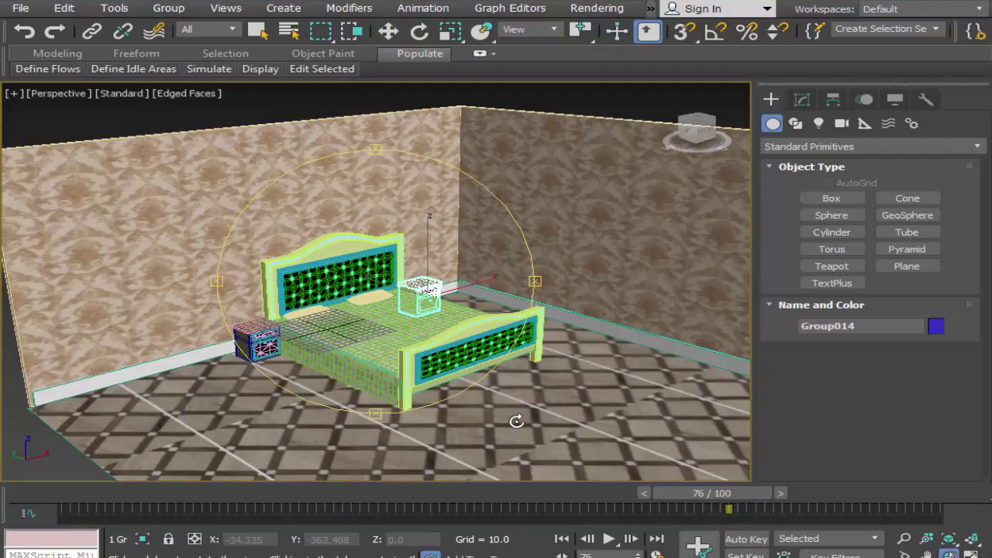
middle_click_drag(354, 348, 364, 352, "alt")
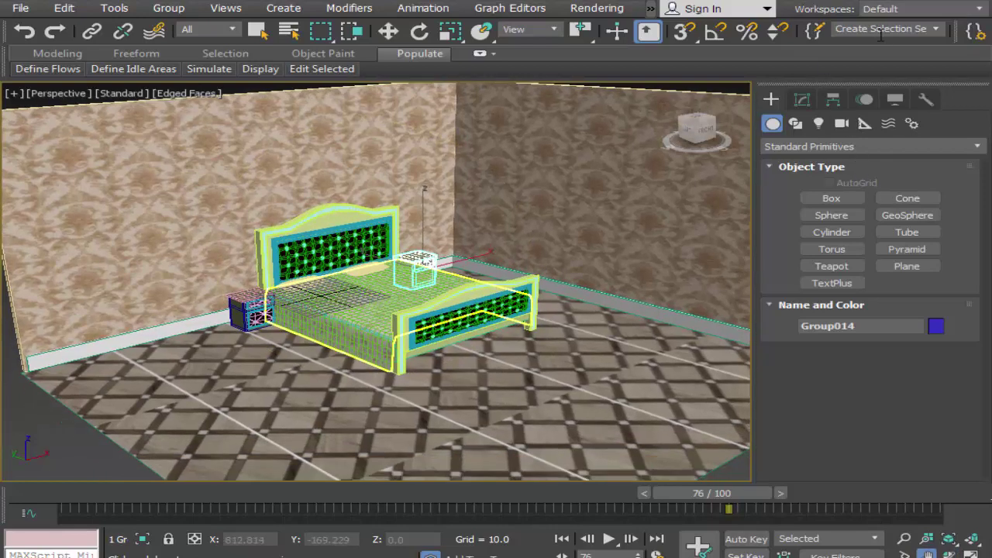
scroll(868, 31, "down", 5)
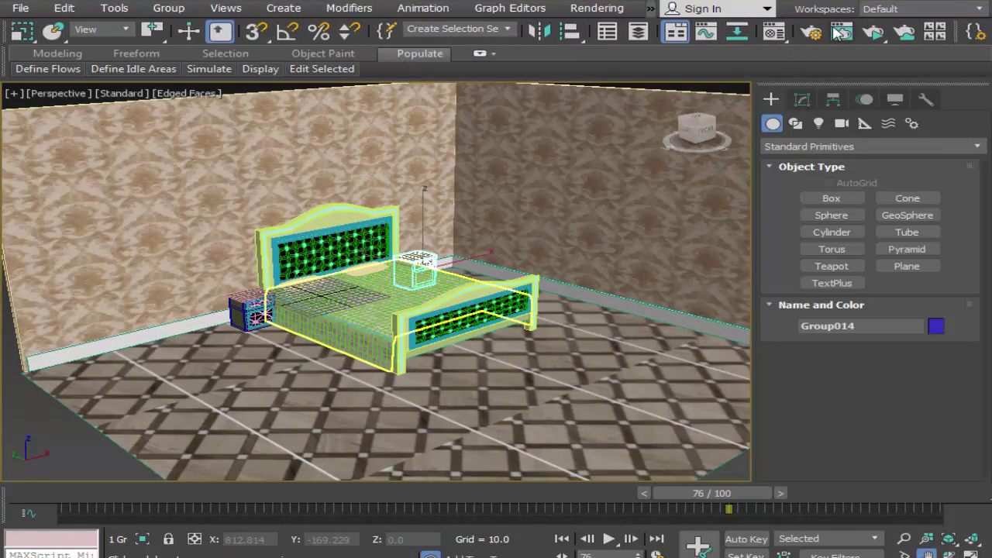
left_click(872, 33)
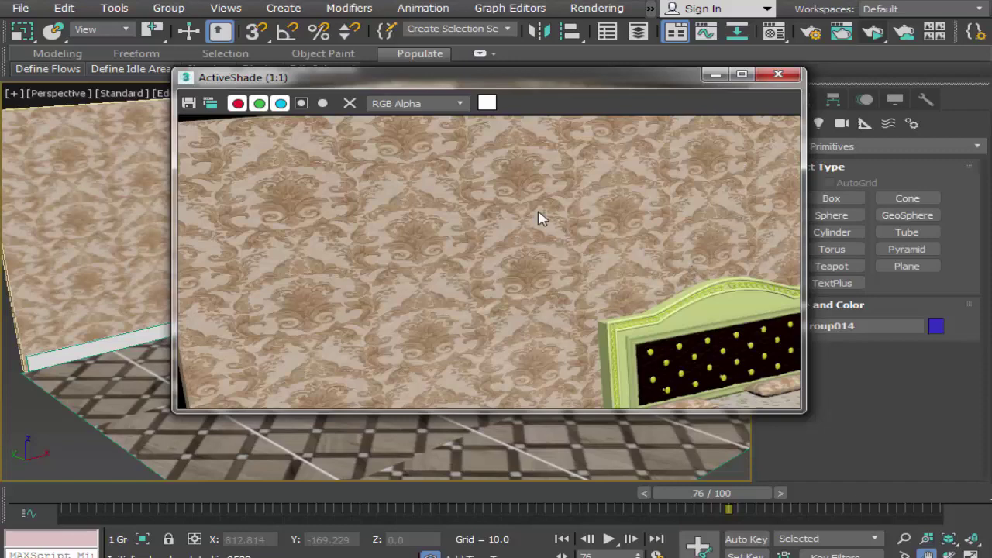
scroll(540, 217, "down", 3)
scroll(540, 218, "up", 2)
scroll(540, 218, "up", 1)
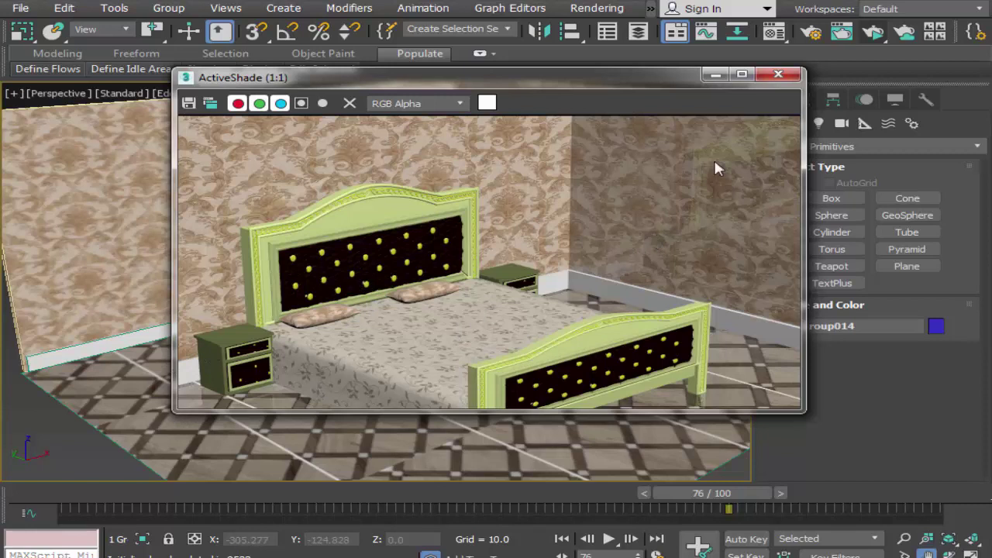
left_click(779, 76)
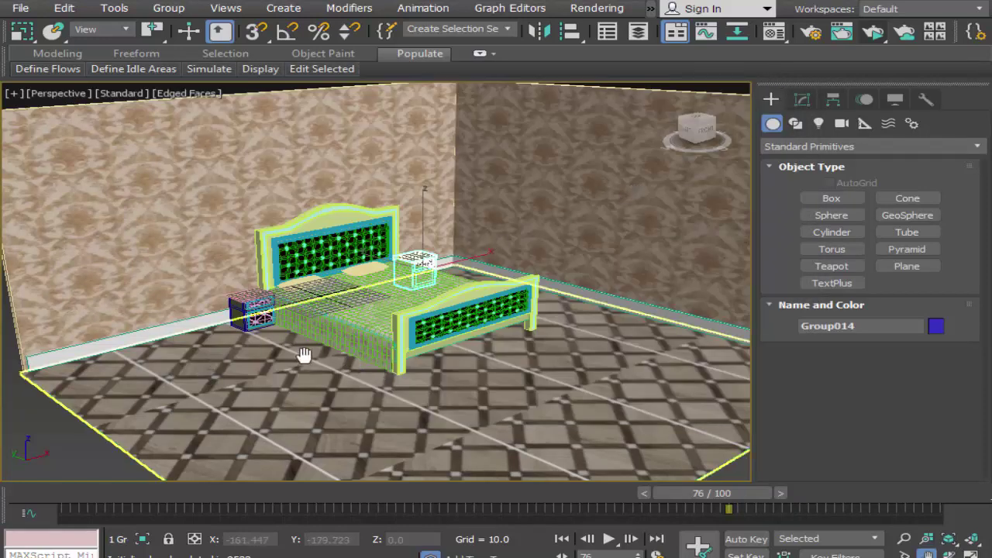
Zoom in on the nightstand drawers and switch the Create panel to Splines
scroll(304, 354, "up", 5)
mouse_move(325, 310)
left_mouse_down()
mouse_move(448, 345)
mouse_move(421, 361)
left_mouse_up()
scroll(448, 345, "up", 4)
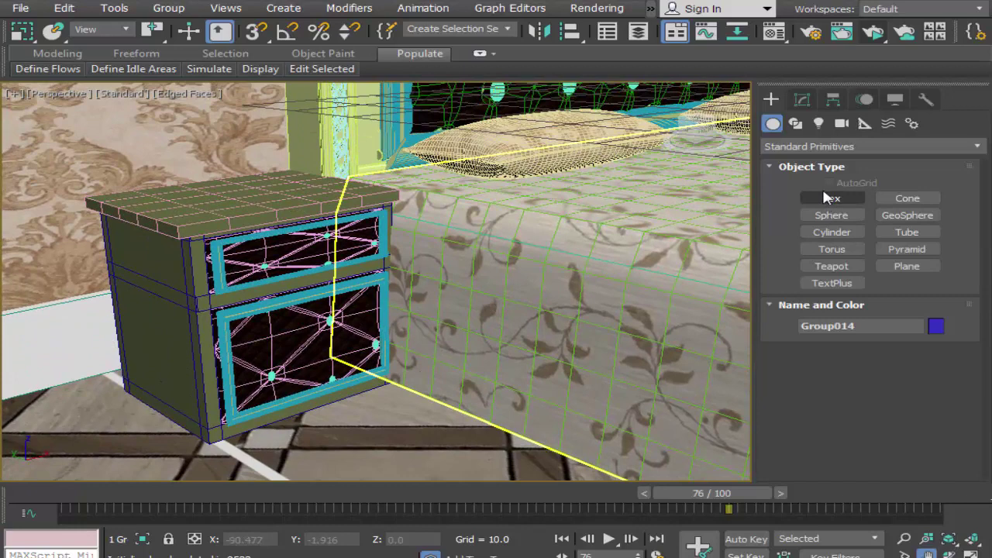
left_click(825, 199)
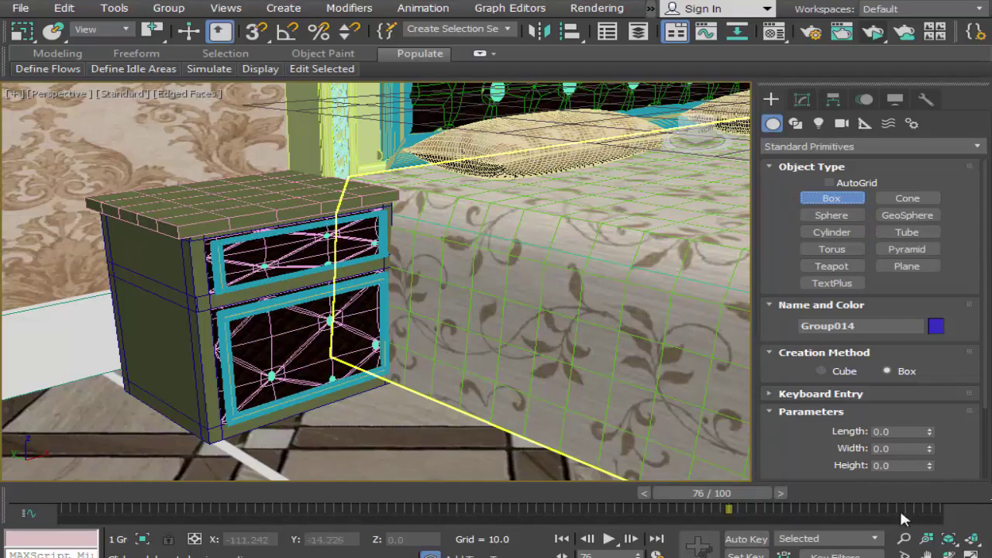
scroll(410, 380, "up", 3)
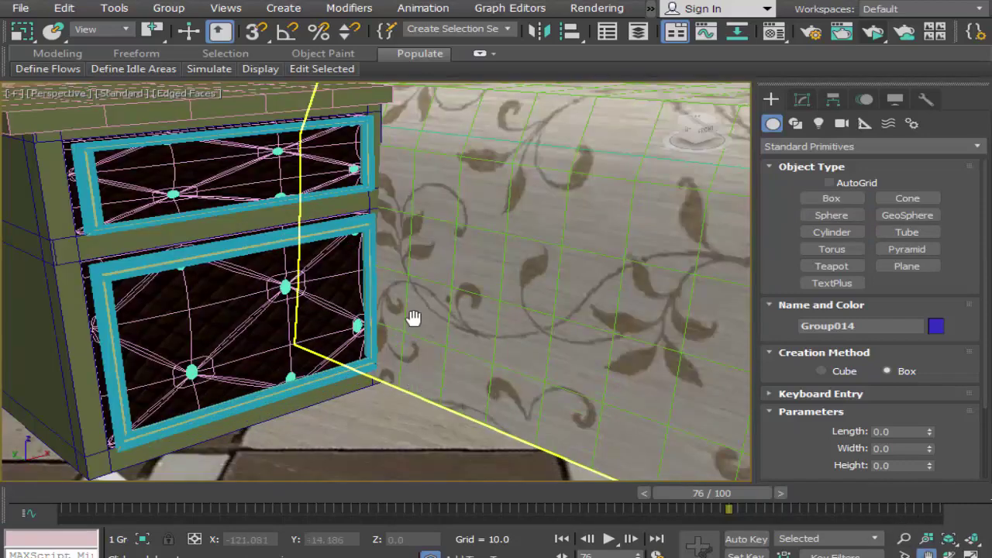
middle_click_drag(416, 316, 541, 406)
middle_click_drag(532, 355, 514, 313)
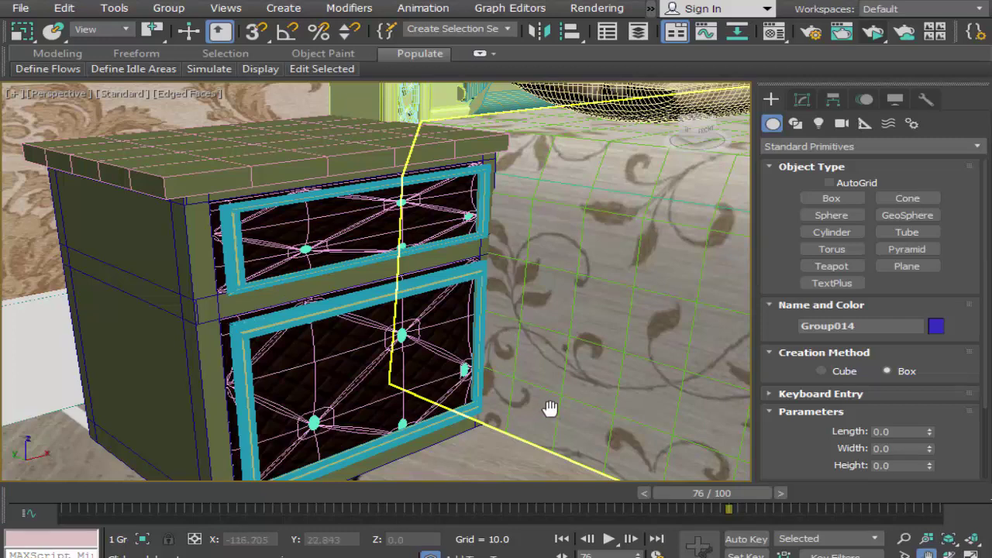
middle_click_drag(507, 367, 454, 341)
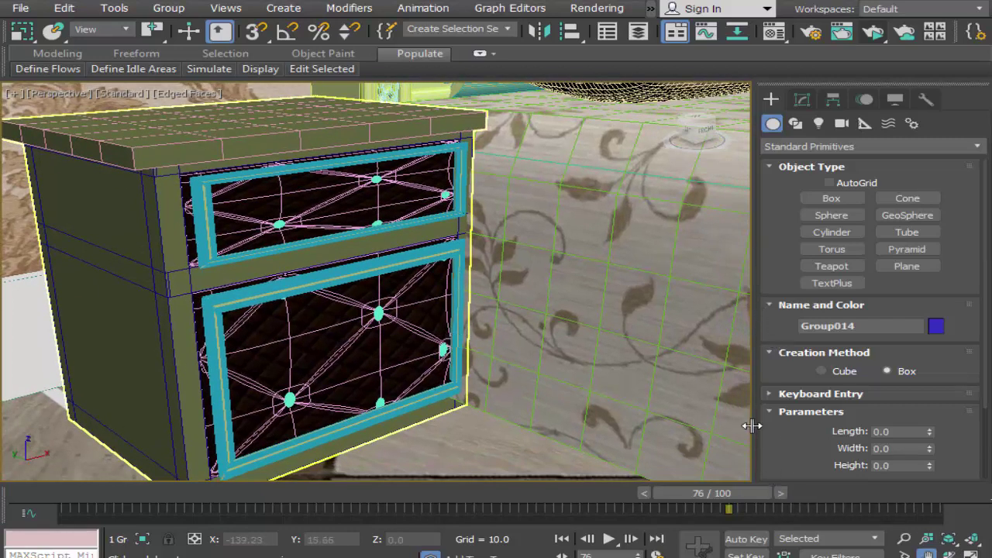
left_click(834, 201)
left_click(834, 217)
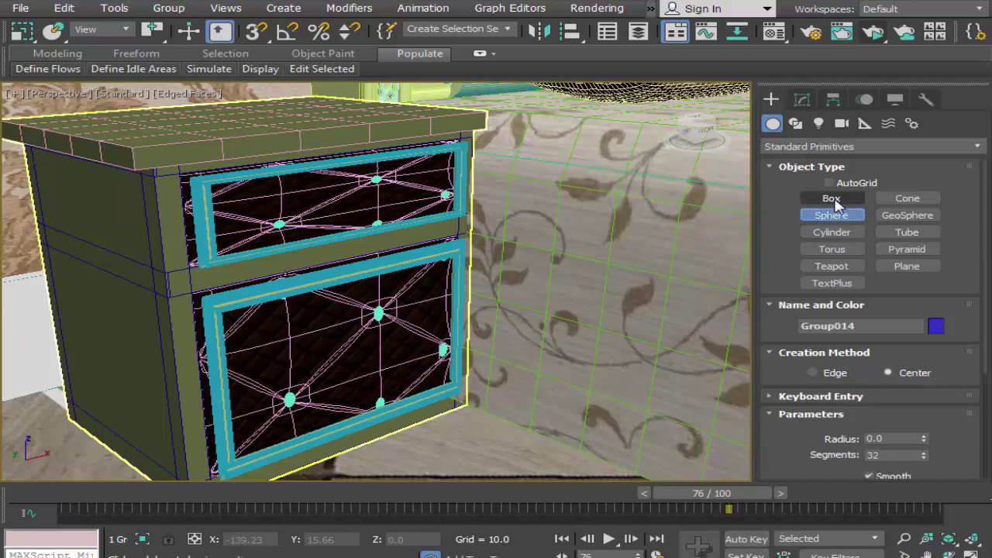
left_click(795, 123)
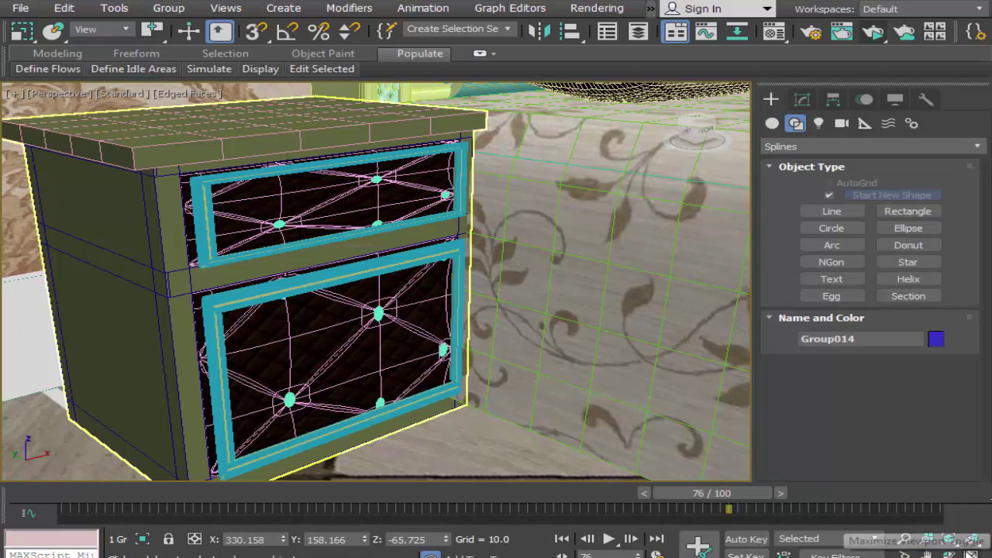
Maximize the Top view over the nightstand with space below, and activate Line
left_click(969, 538)
left_click(927, 554)
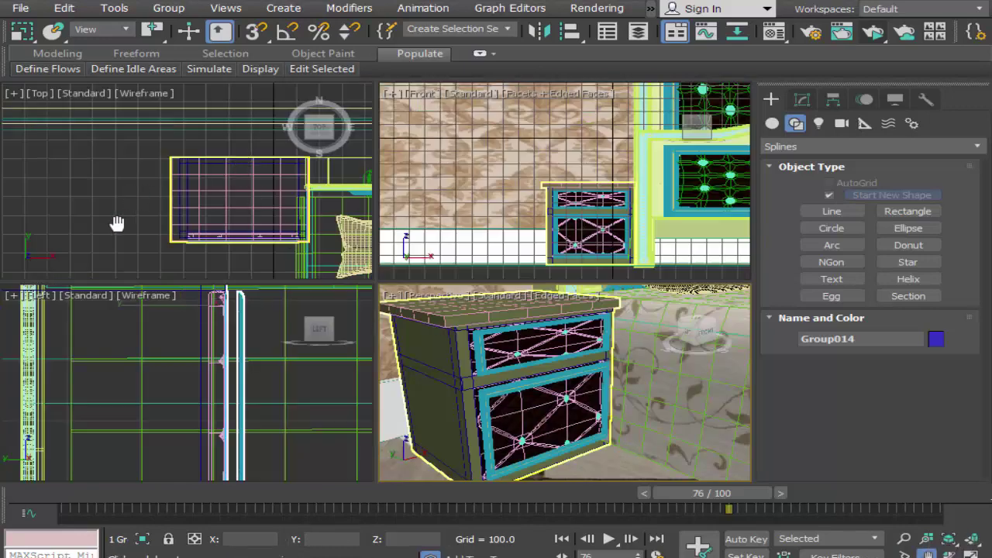
mouse_move(111, 222)
left_mouse_down()
mouse_move(214, 199)
mouse_move(192, 197)
left_mouse_up()
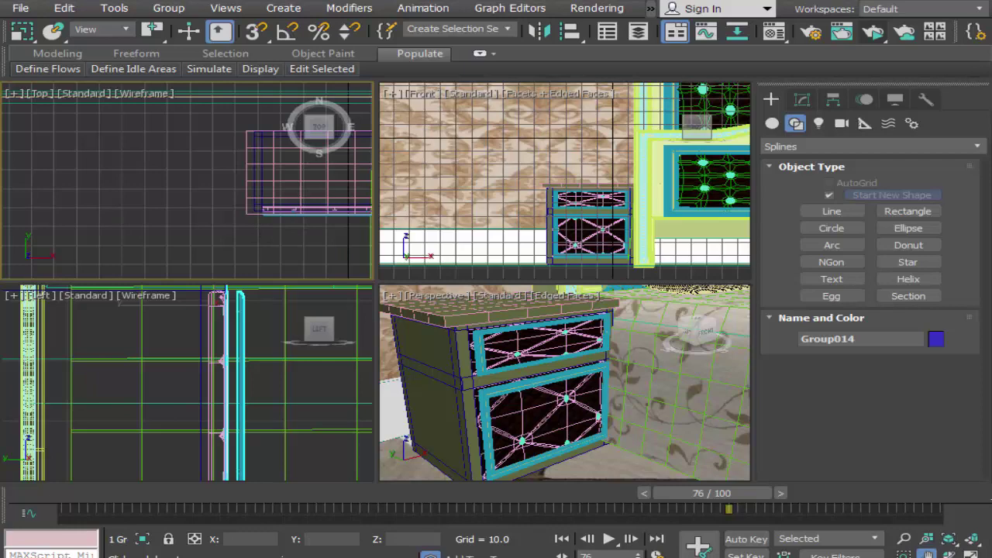
key("alt+w")
left_click_drag(679, 446, 450, 371)
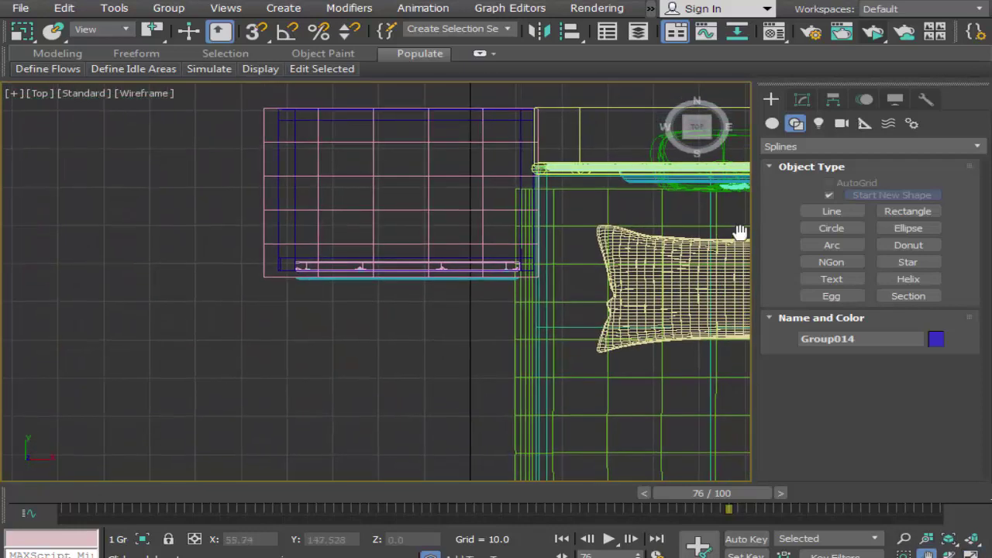
left_click(830, 212)
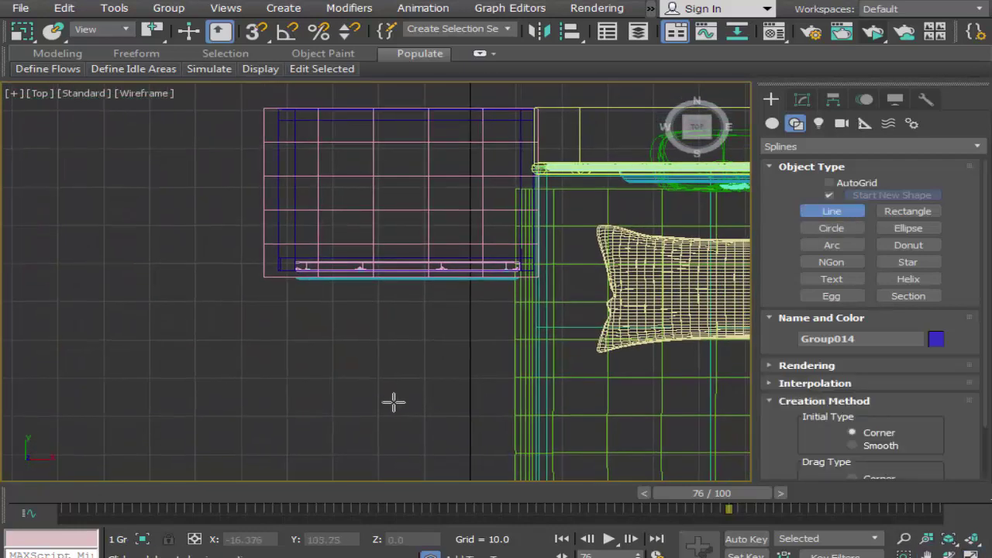
Draw a six-point wavy knob profile line below the nightstand in the Top view
left_click(399, 317)
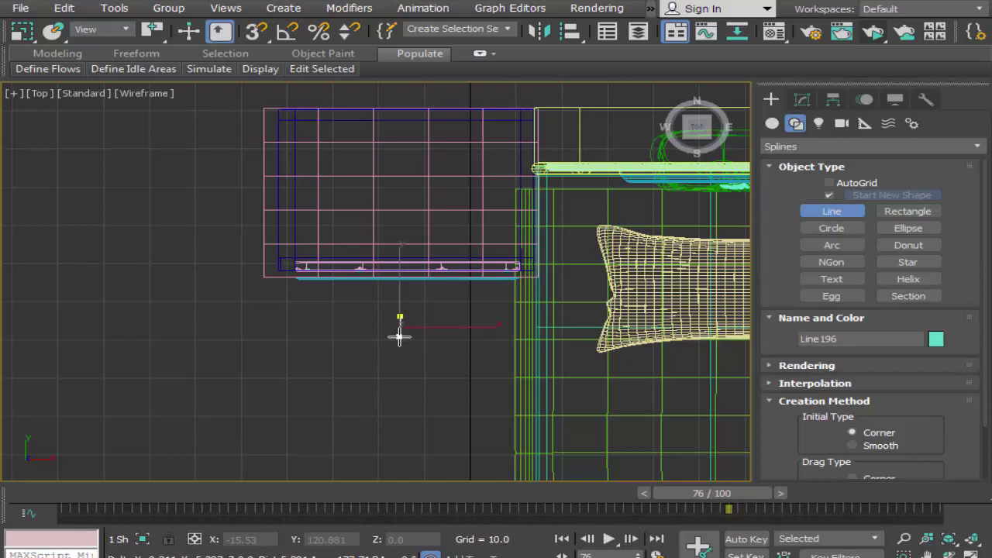
left_click(399, 335)
left_click(402, 348)
left_click(398, 355)
left_click(423, 367)
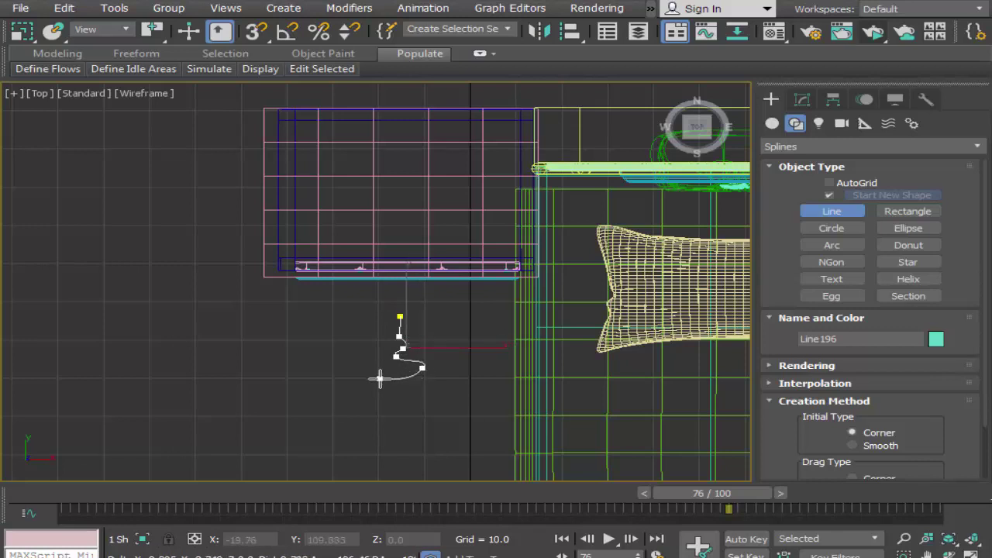
left_click(380, 377)
right_click(379, 378)
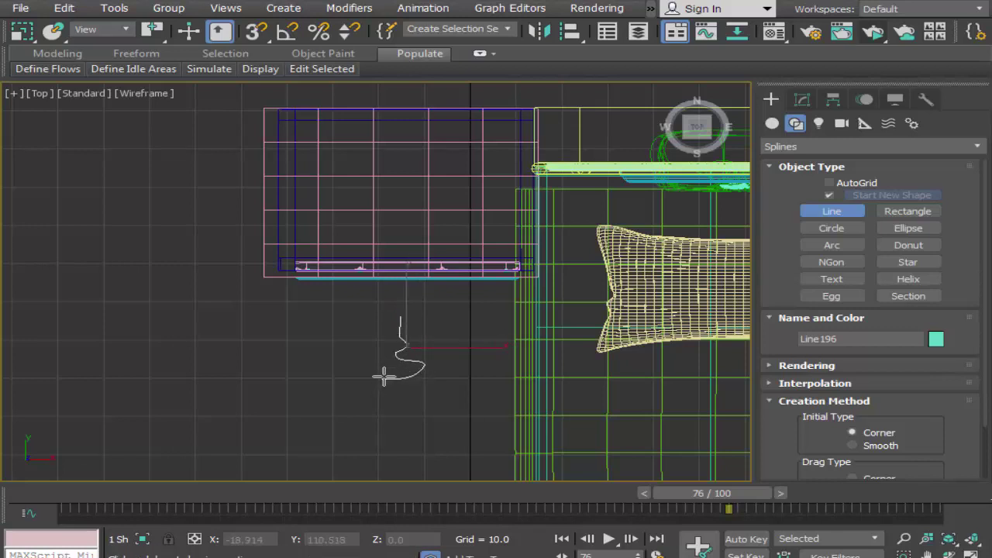
Centre the profile Line196 in the view and open it in the Modify panel
left_click(929, 552)
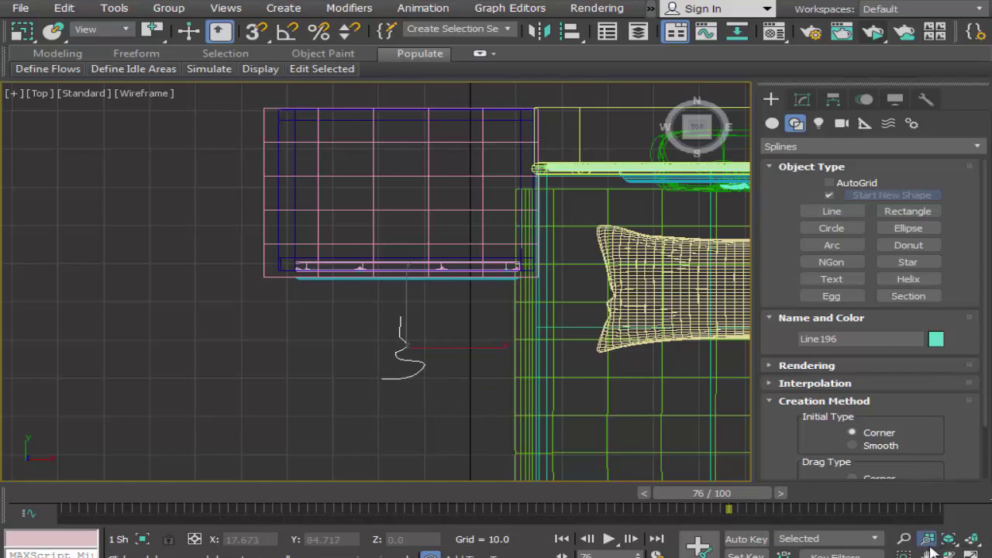
scroll(438, 392, "up", 3)
left_click_drag(425, 381, 503, 394)
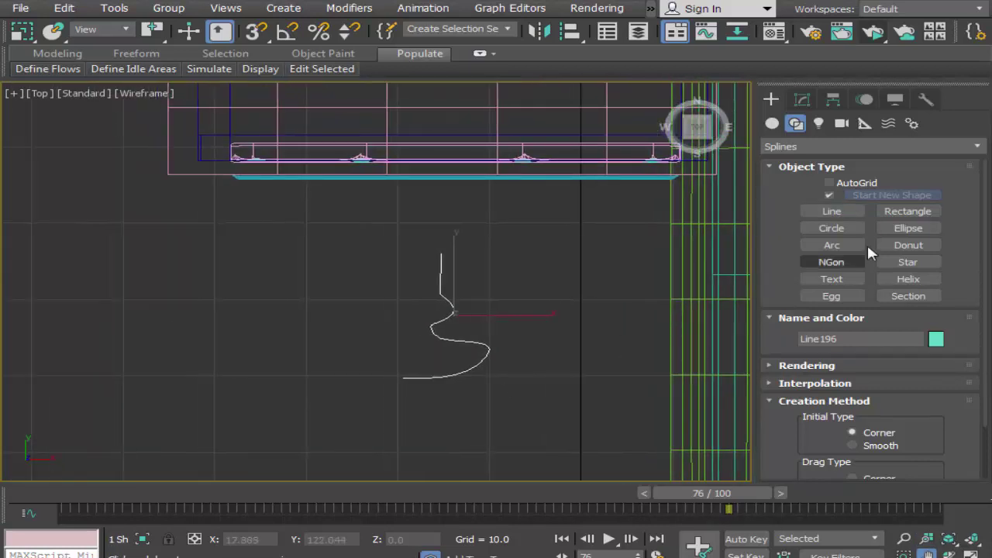
left_click(801, 99)
In Vertex mode, reshape the profile's middle vertex and nudge the top and bottom-right vertices
left_click(848, 350)
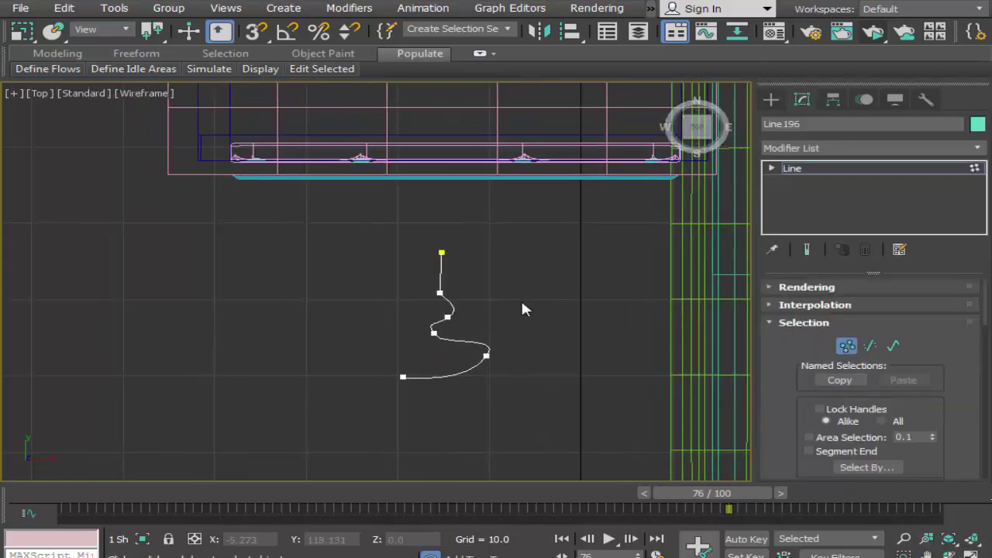
left_click_drag(453, 256, 488, 256)
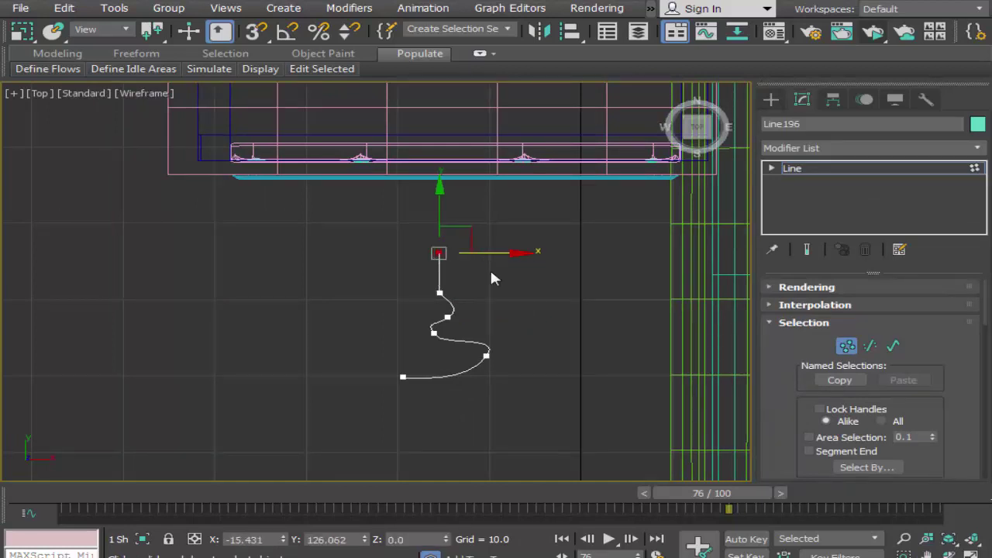
left_click(433, 334)
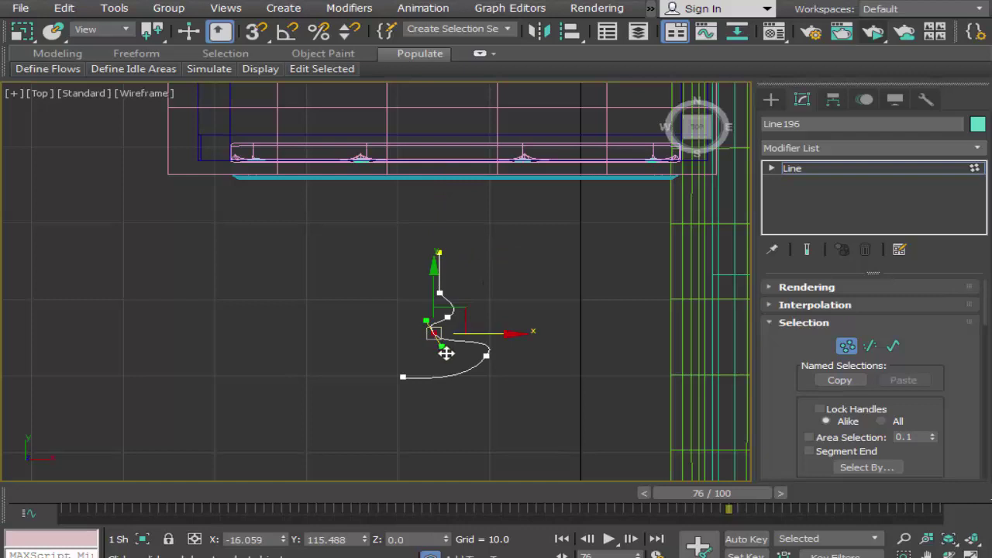
left_click_drag(449, 358, 436, 355)
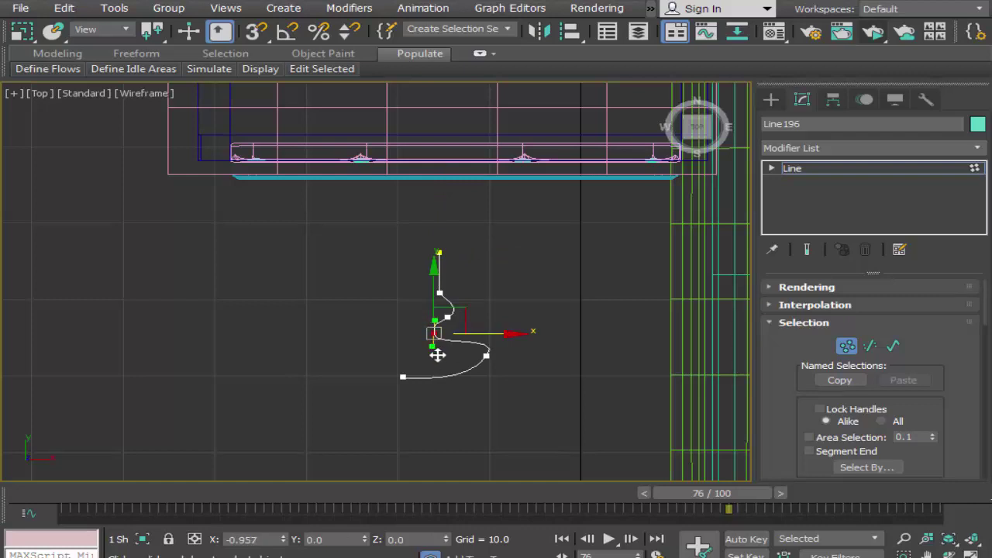
left_click(493, 315)
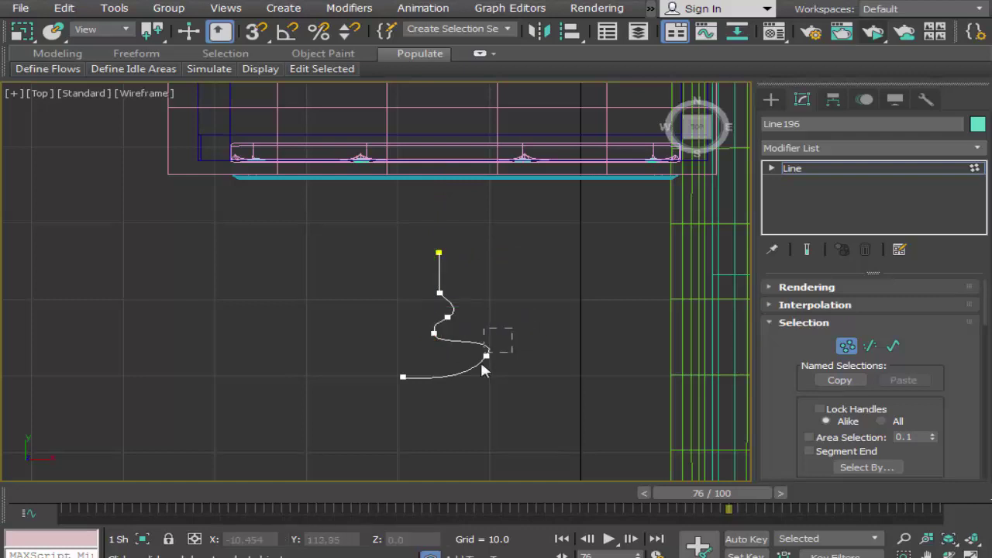
mouse_move(470, 388)
left_mouse_down()
mouse_move(502, 344)
mouse_move(523, 359)
mouse_move(509, 370)
left_mouse_up()
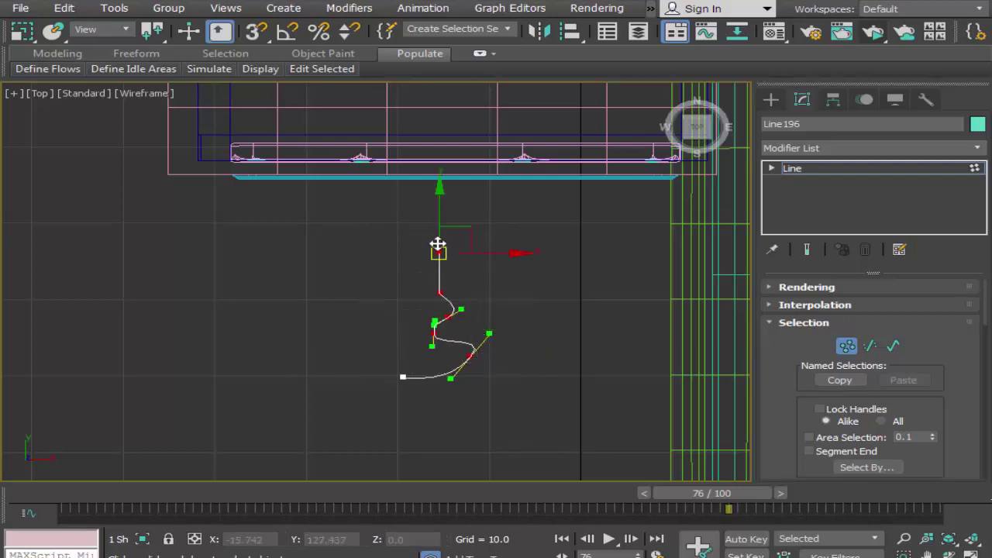
left_click_drag(439, 222, 440, 211)
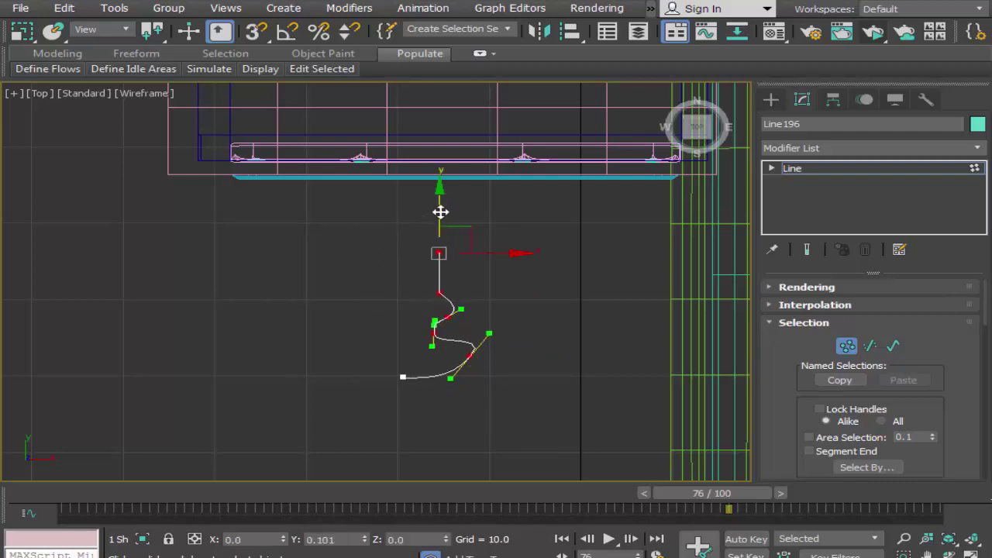
left_click(458, 468)
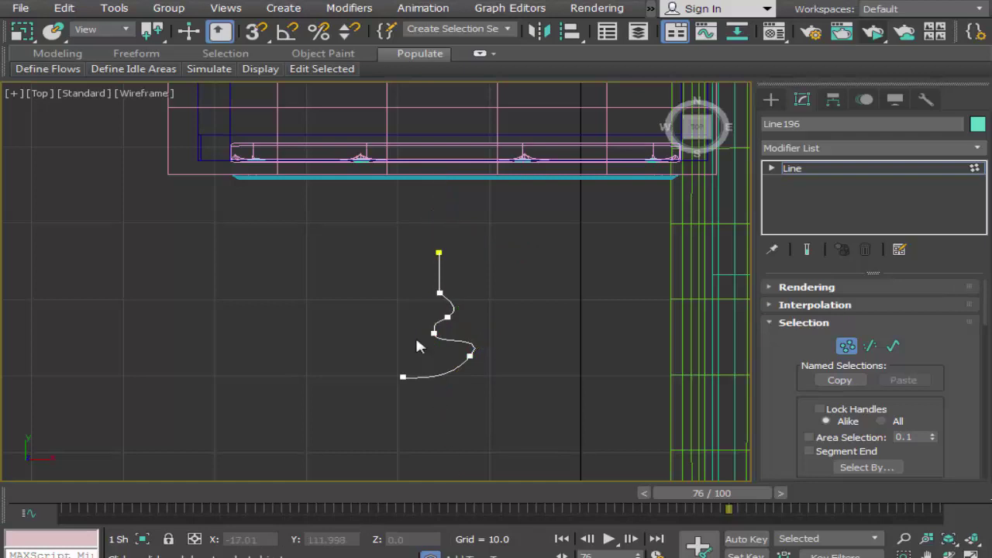
Move the profile's top vertex down along Y to shorten the knob stem
left_click_drag(387, 246, 486, 265)
left_click_drag(441, 196, 443, 228)
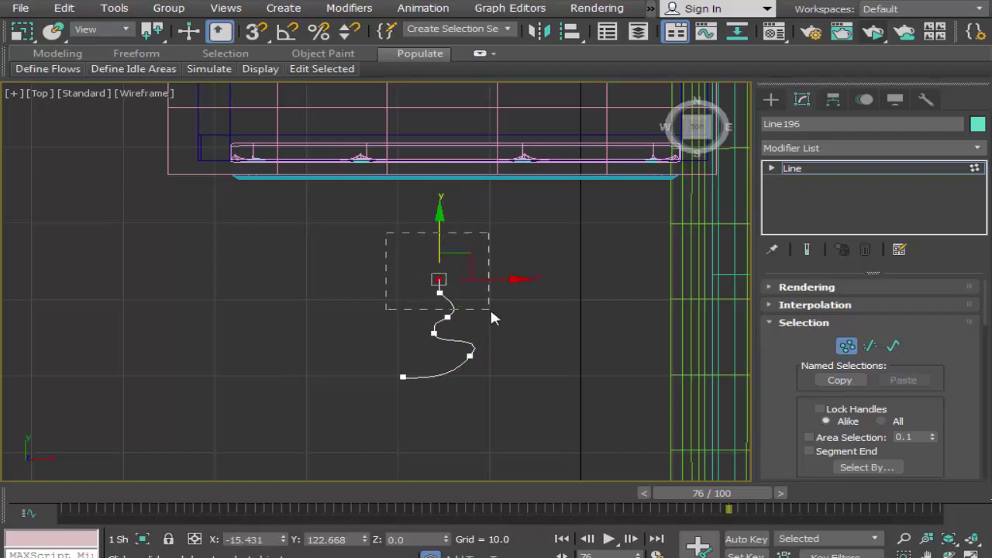
left_click_drag(438, 216, 438, 223)
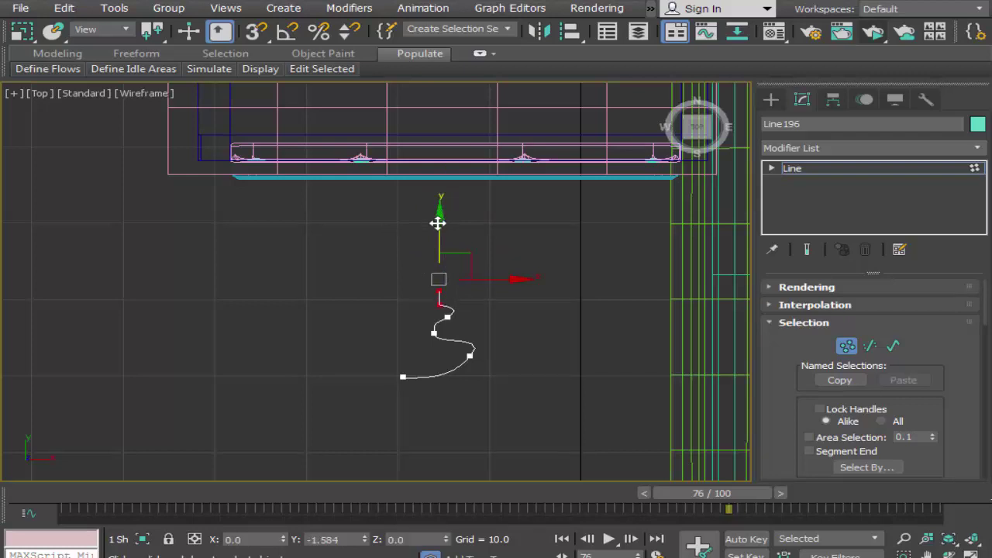
left_click(570, 379)
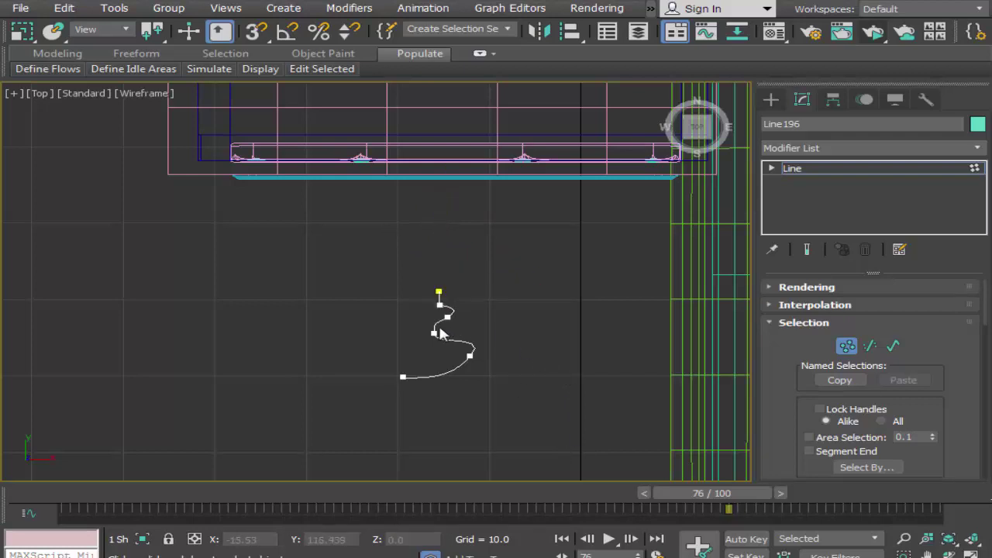
left_click_drag(386, 263, 509, 332)
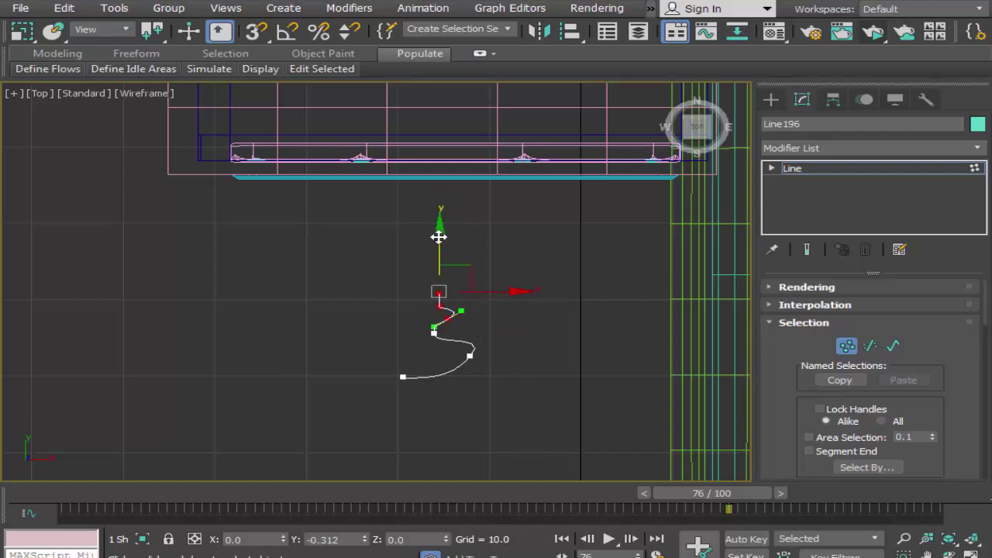
left_click(583, 386)
left_click(810, 148)
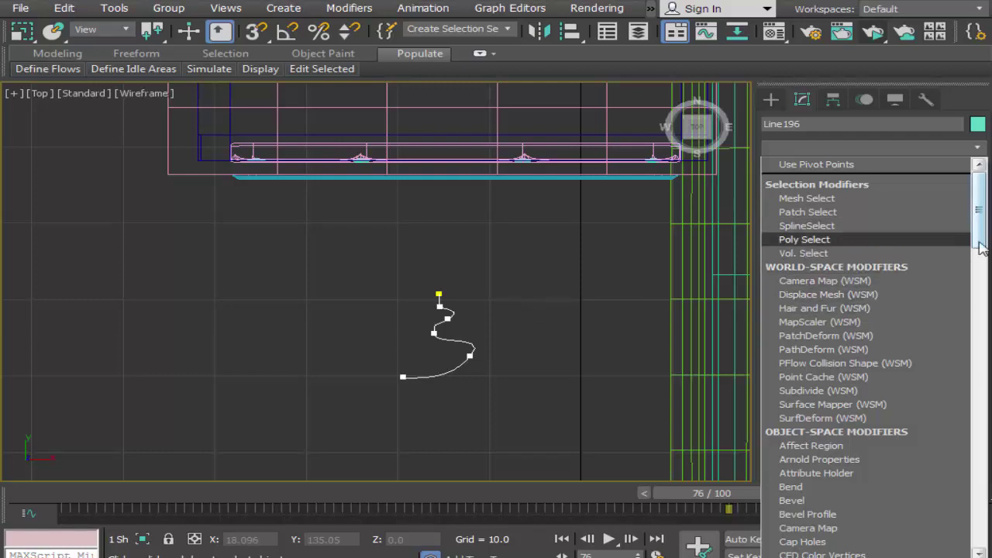
Apply a Lathe modifier to Line196, aligned to Min, making a 360° 16-segment knob
left_click_drag(980, 236, 975, 357)
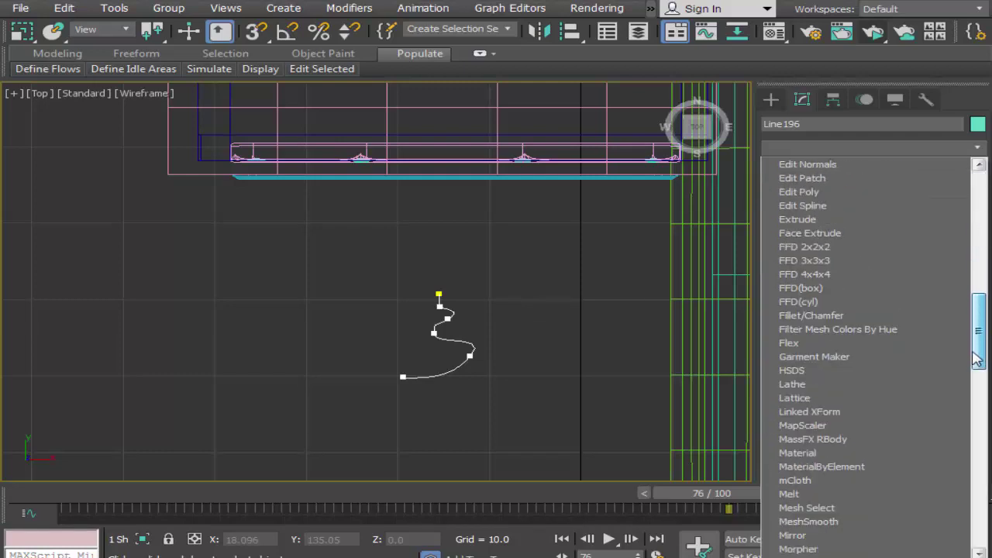
left_click(828, 383)
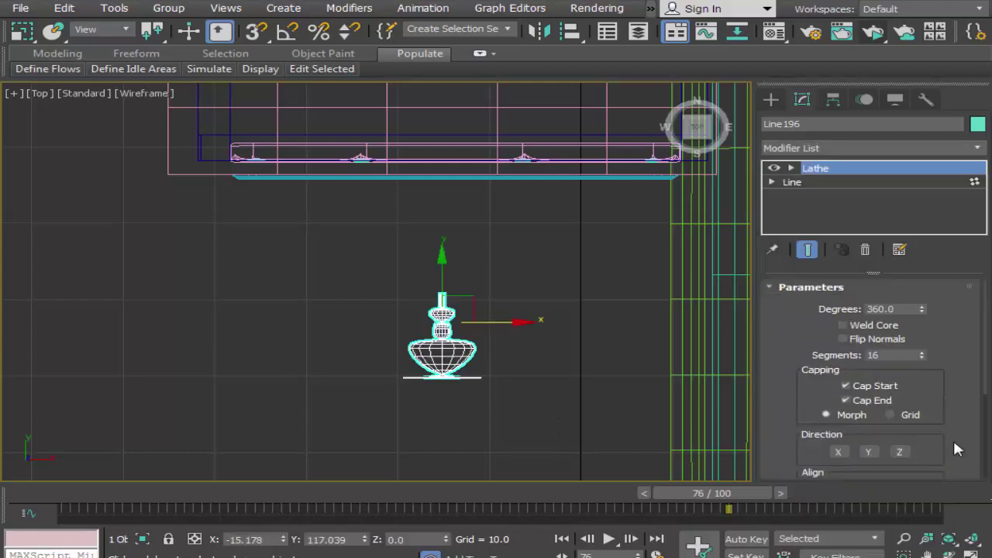
left_click_drag(952, 438, 956, 344)
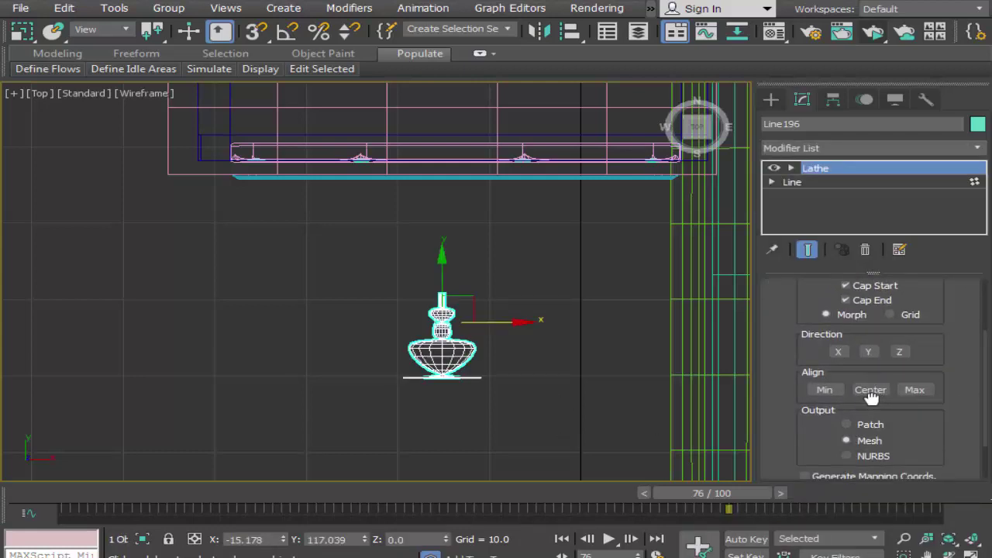
left_click(823, 391)
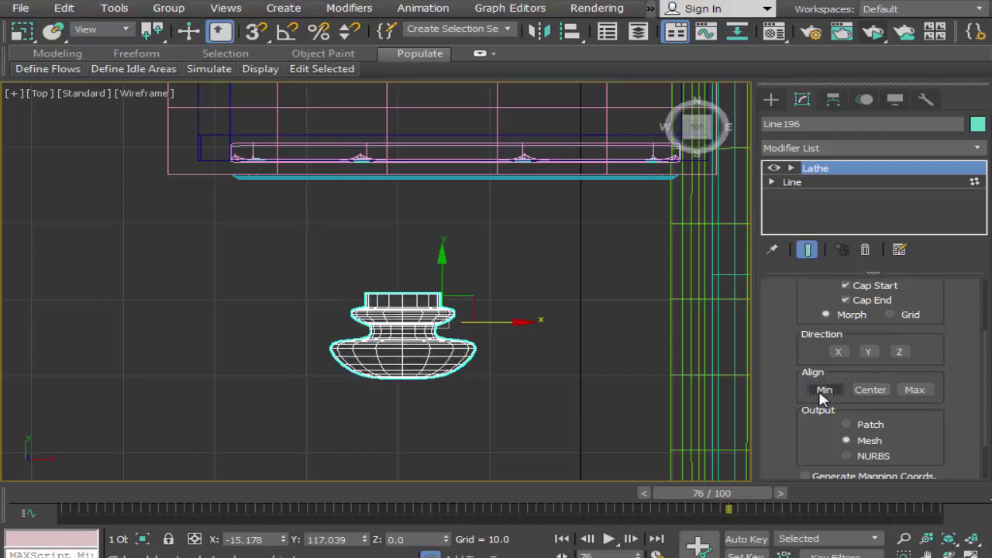
Move the knob up against the nightstand front and frame it in the maximized Perspective view
left_click(600, 355)
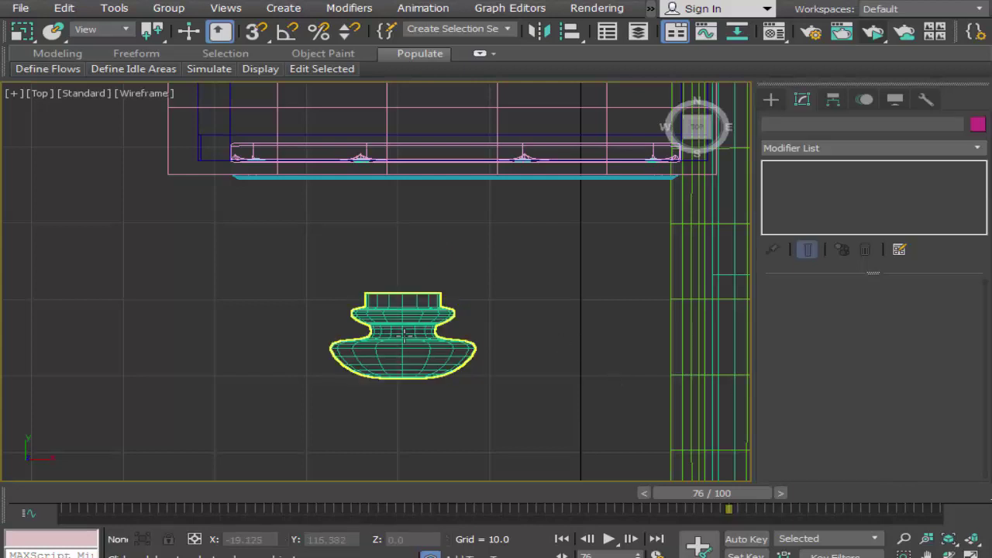
left_click(436, 286)
left_click_drag(442, 261, 443, 118)
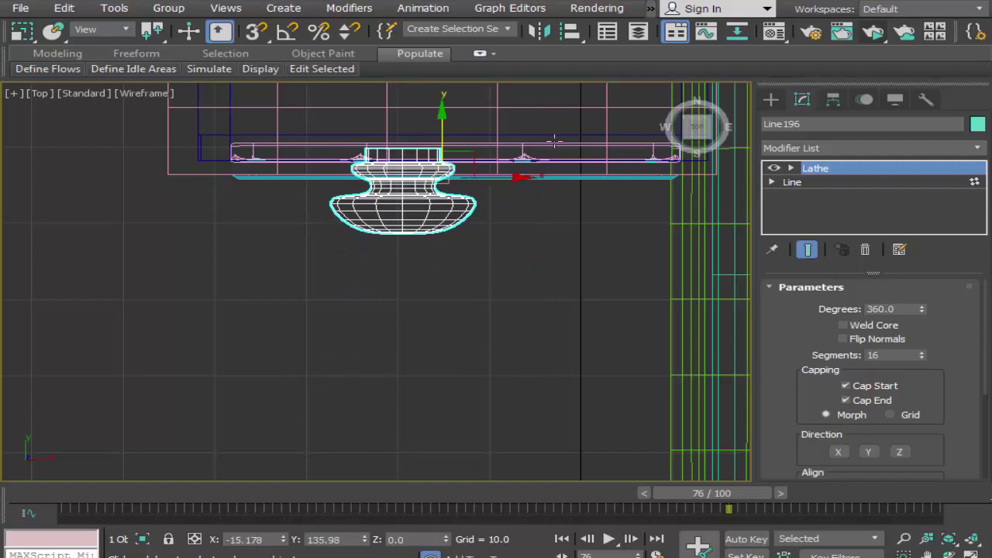
key("alt+w")
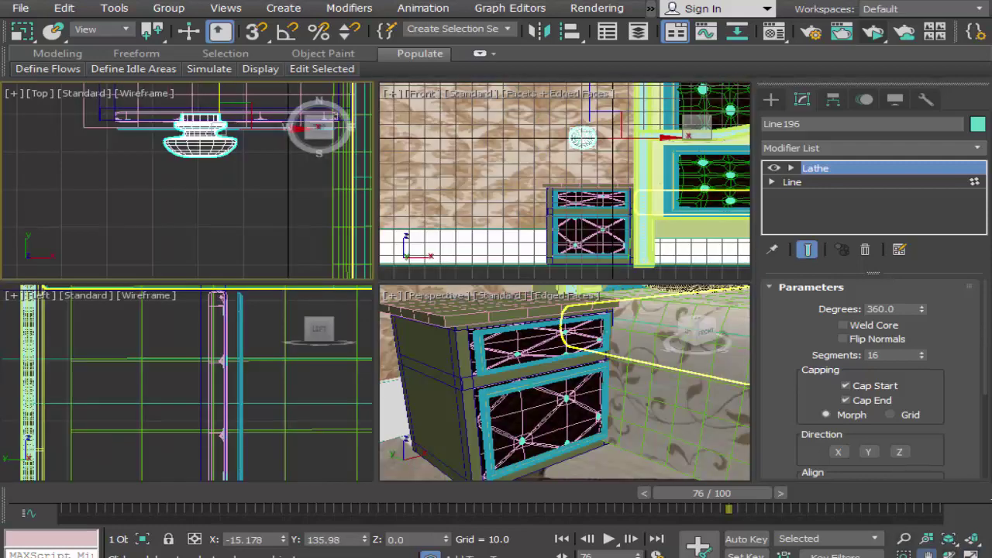
mouse_move(558, 388)
middle_mouse_down()
mouse_move(588, 437)
mouse_move(504, 336)
middle_mouse_up()
middle_click_drag(558, 354, 511, 302, "alt")
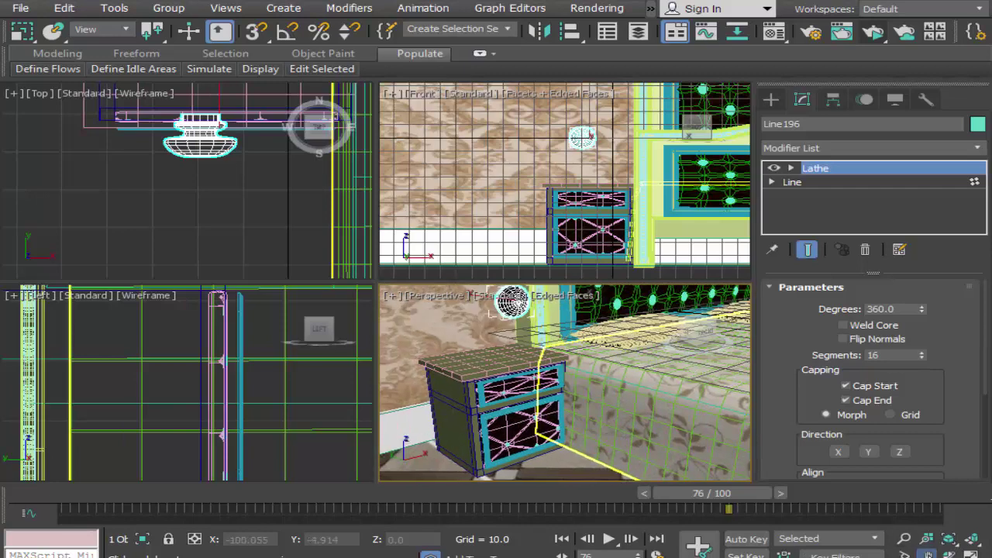
key("alt+w")
middle_click_drag(514, 373, 637, 406)
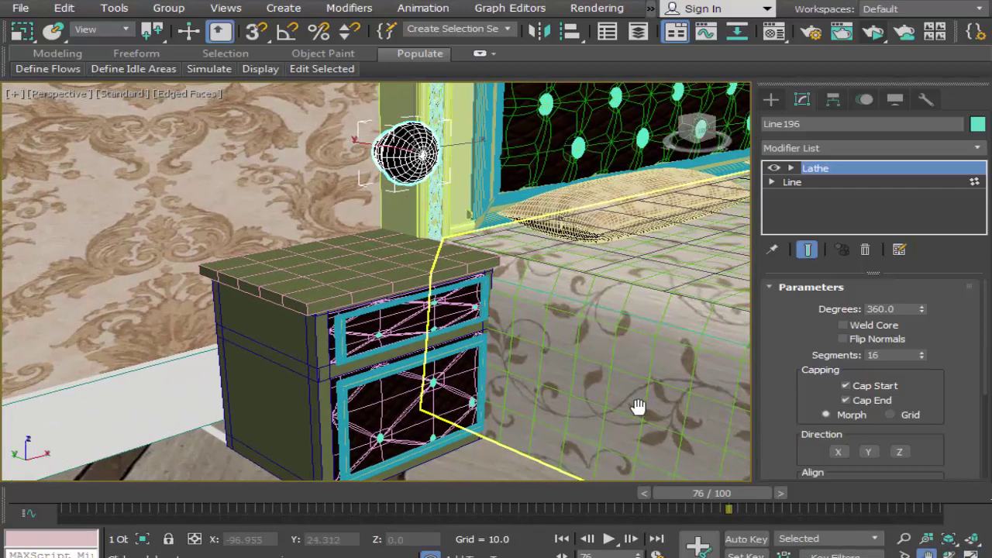
Place the knob on the upper drawer and scale it down to about 29 percent
left_click_drag(85, 35, 443, 31)
left_click(389, 31)
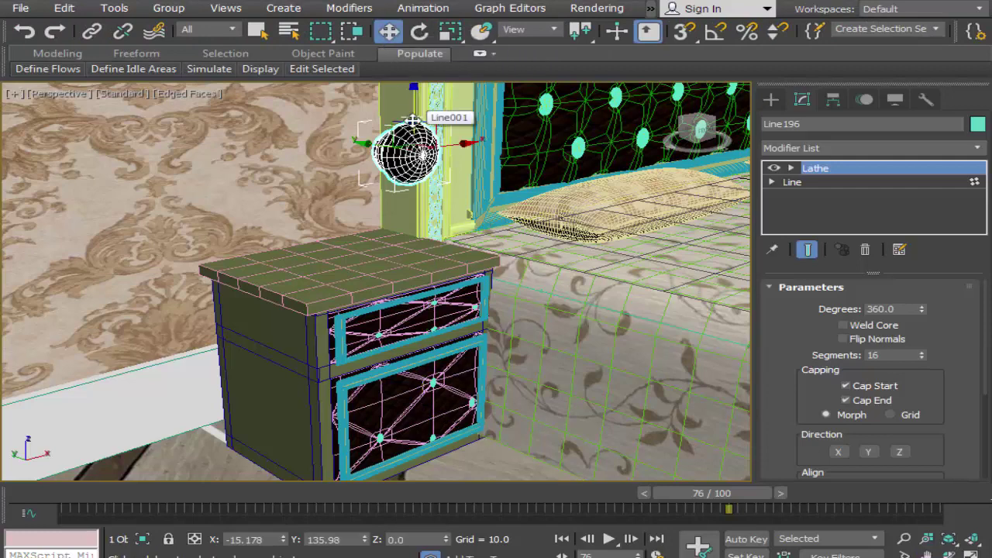
mouse_move(413, 120)
left_mouse_down()
mouse_move(384, 356)
mouse_move(353, 344)
left_mouse_up()
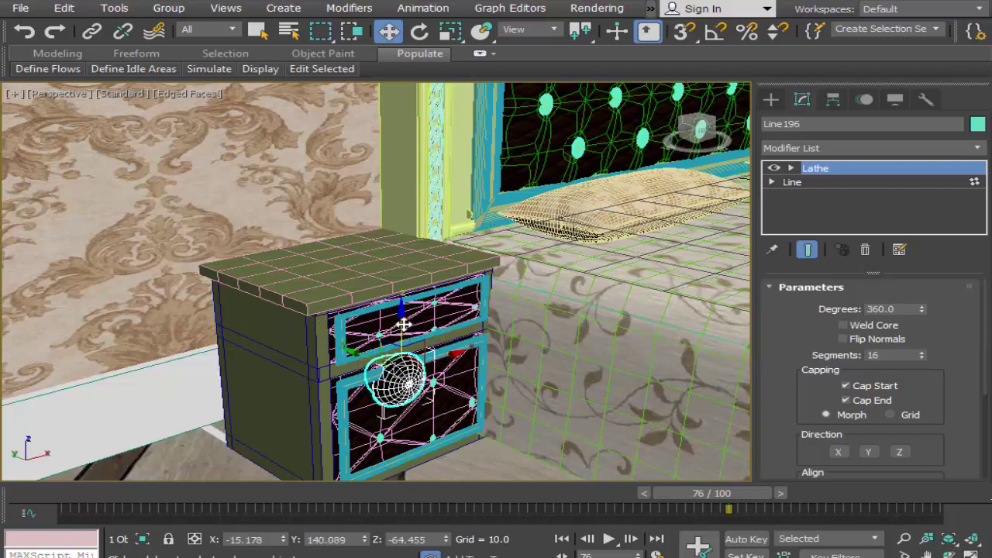
left_click_drag(403, 324, 401, 283)
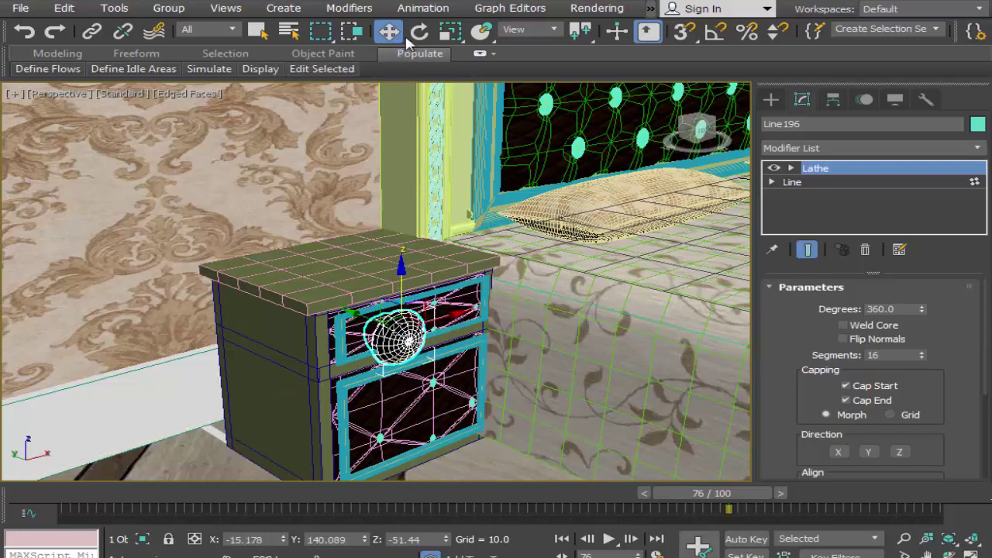
left_click(449, 31)
right_click(449, 31)
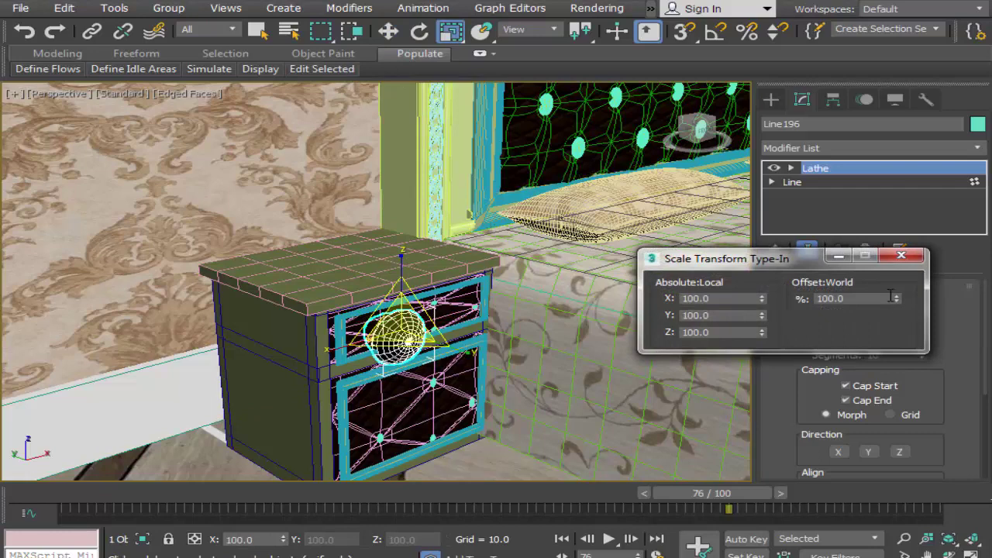
mouse_move(896, 302)
left_mouse_down()
mouse_move(773, 271)
mouse_move(784, 268)
left_mouse_up()
left_click(901, 256)
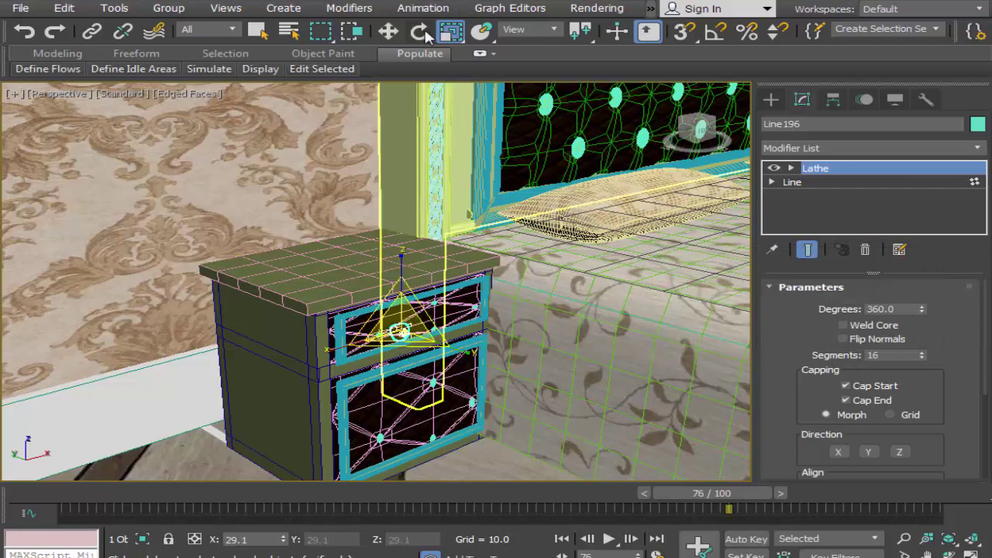
Slide the knob along the drawer front to centre it on the drawer
left_click(389, 35)
scroll(407, 326, "up", 3)
scroll(418, 294, "up", 3)
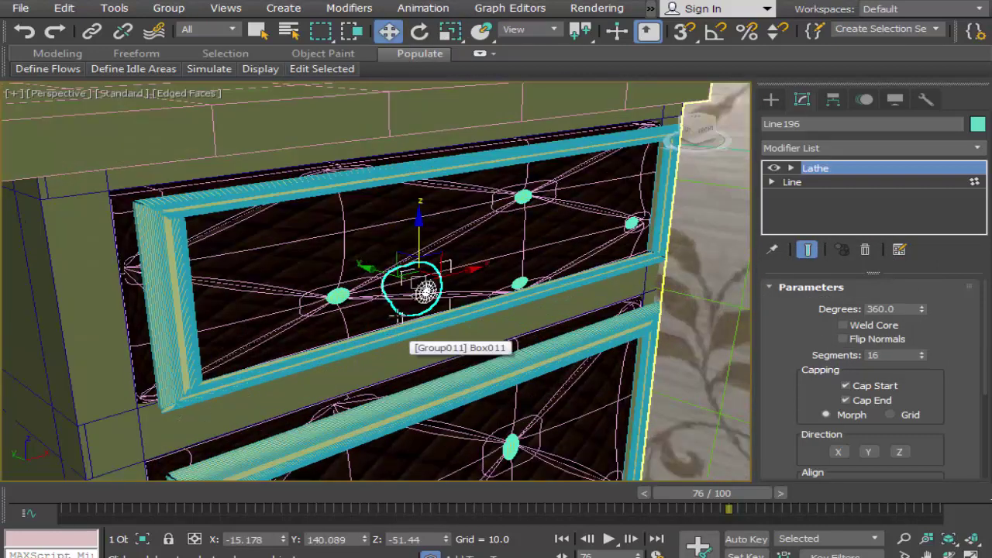
left_click_drag(372, 268, 397, 269)
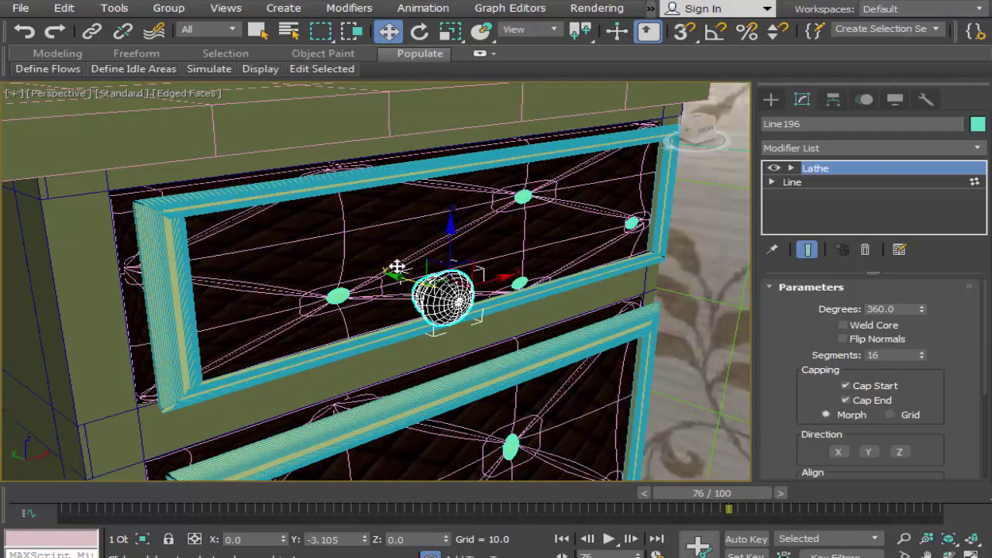
left_click_drag(398, 268, 394, 265)
left_click_drag(461, 242, 503, 242)
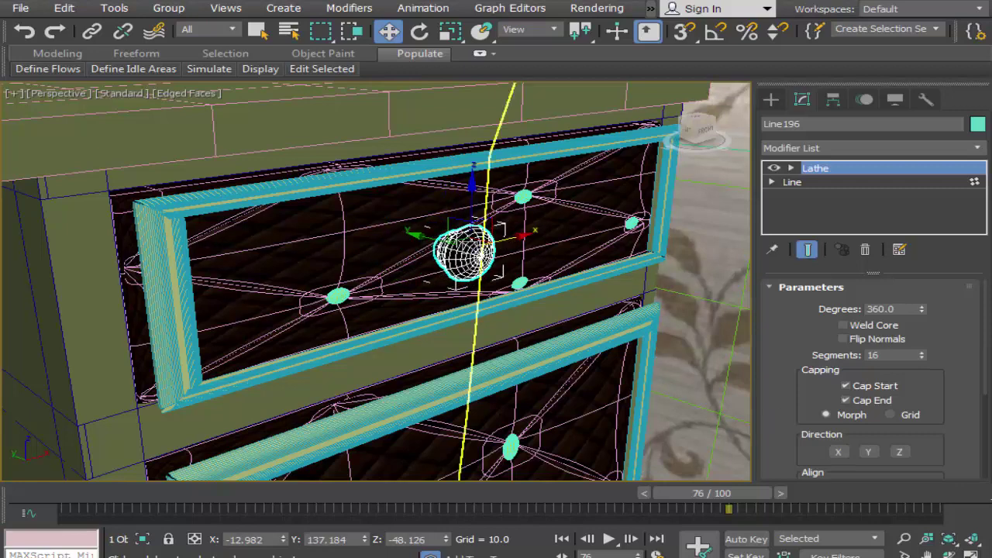
In the maximized Front view, raise the knob slightly on the top drawer
key("alt+w")
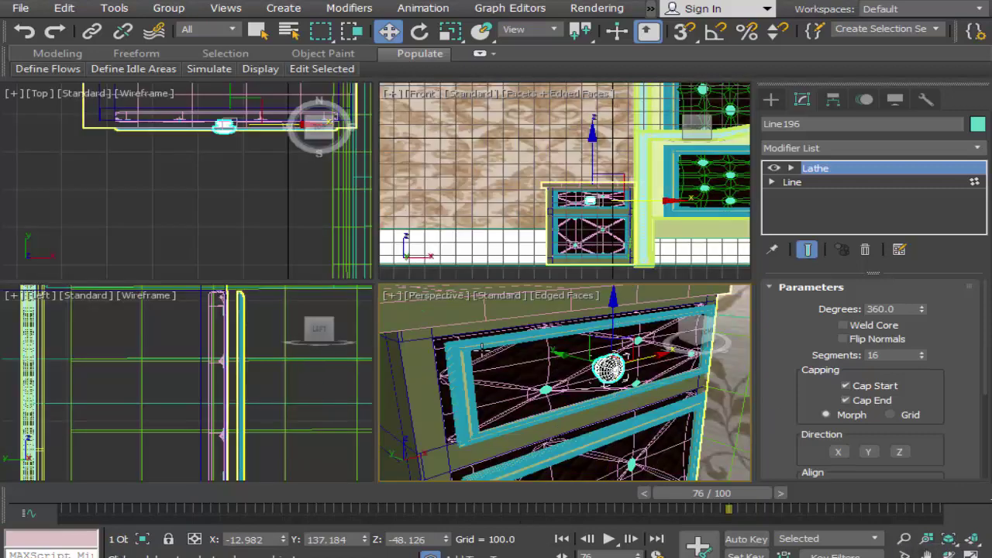
right_click(534, 201)
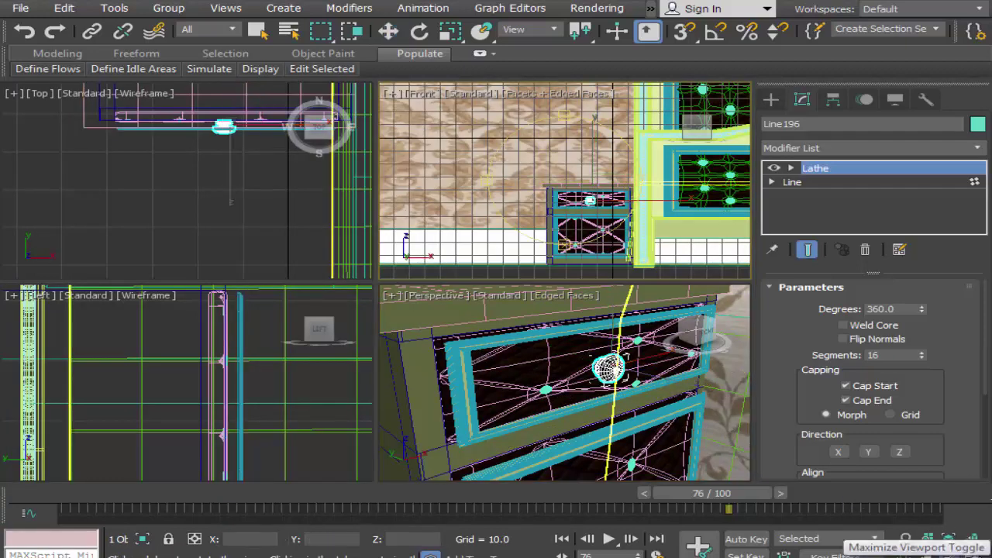
left_click(971, 538)
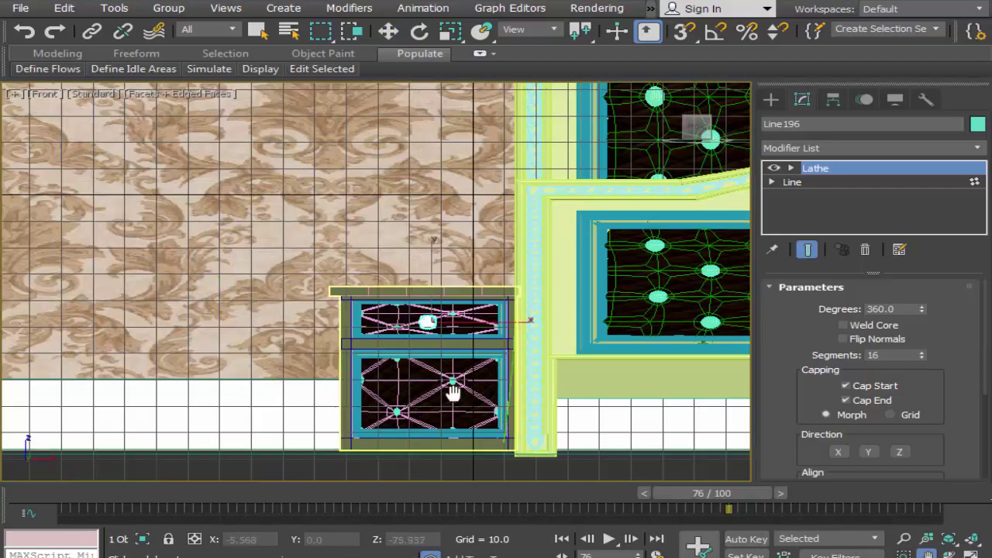
scroll(449, 381, "up", 5)
scroll(504, 355, "up", 1)
middle_click_drag(504, 356, 507, 356)
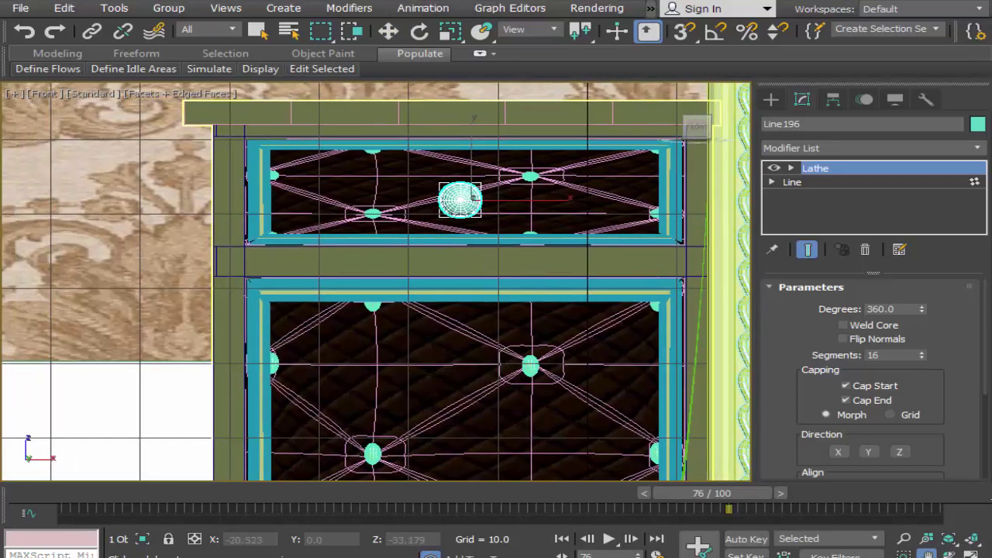
left_click(388, 31)
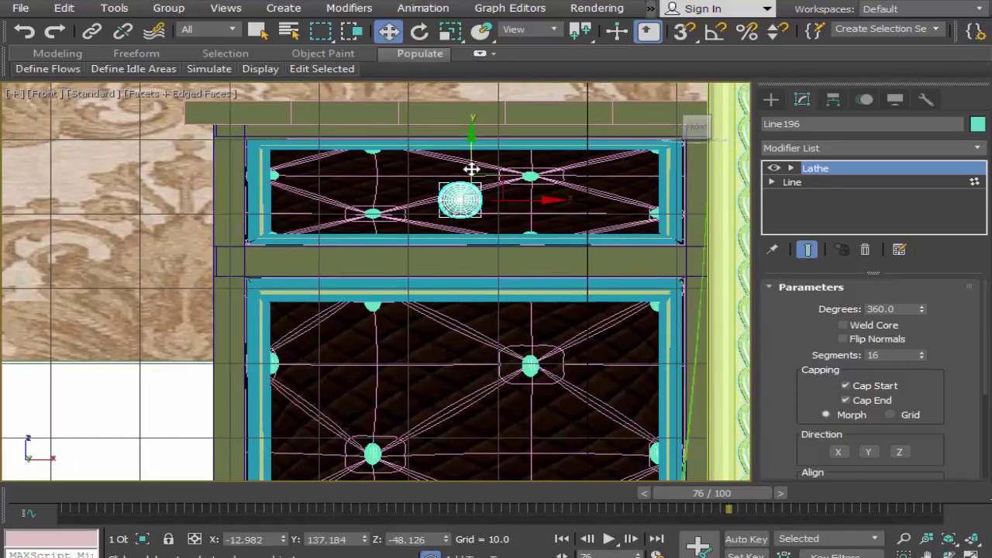
left_click_drag(472, 167, 472, 160)
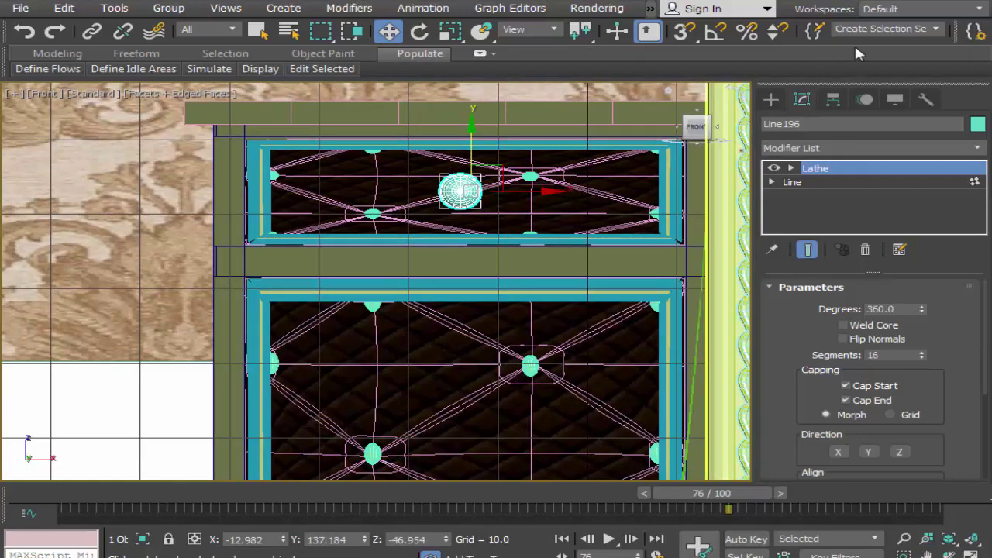
left_click_drag(856, 32, 527, 33)
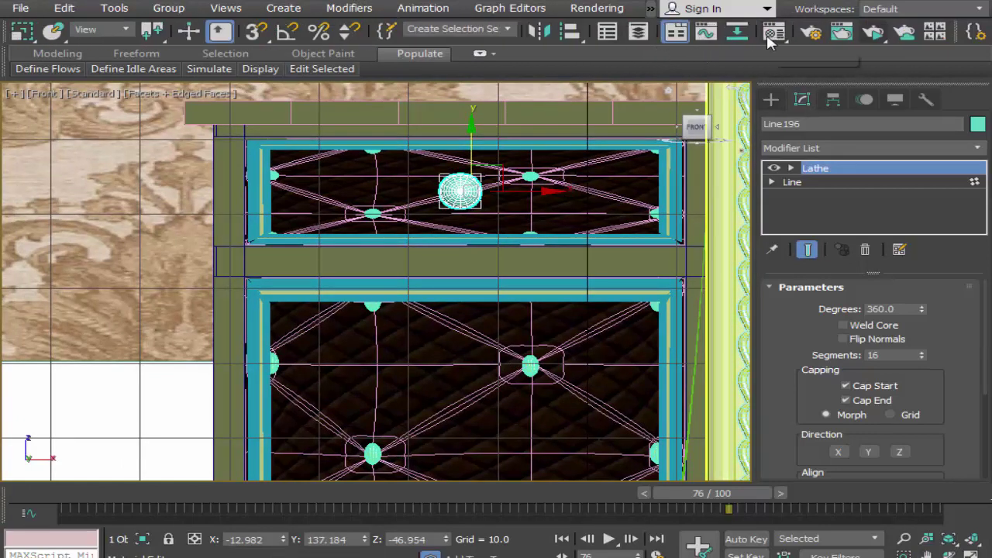
Apply material slot 14 to the knob with yellow diffuse, specular level 256 and glossiness 26
left_click(779, 31)
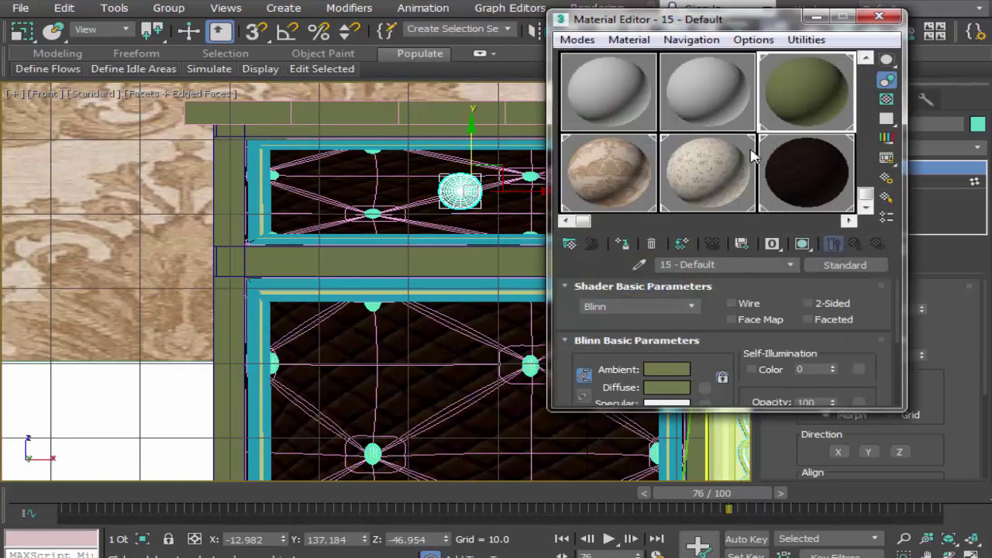
left_click(728, 92)
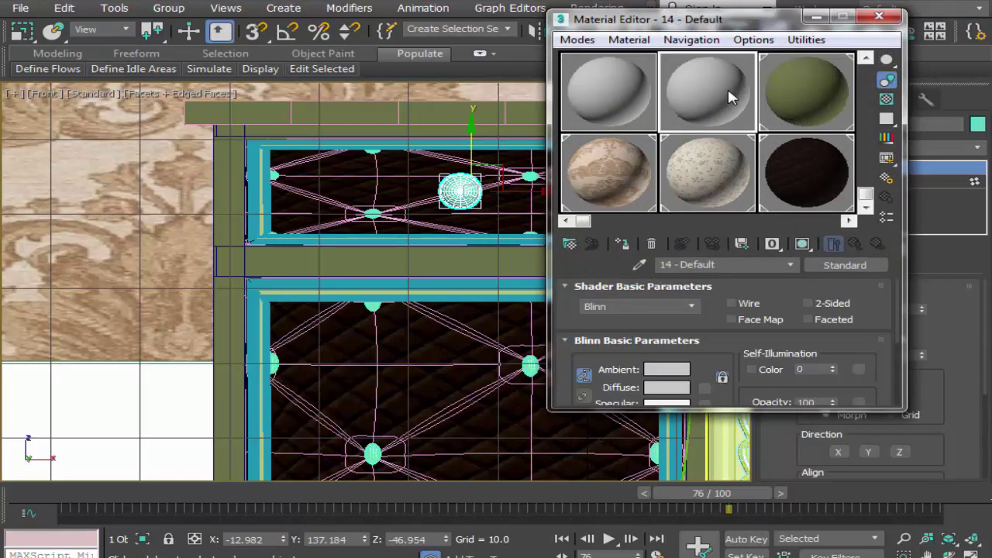
left_click(670, 387)
left_click(423, 110)
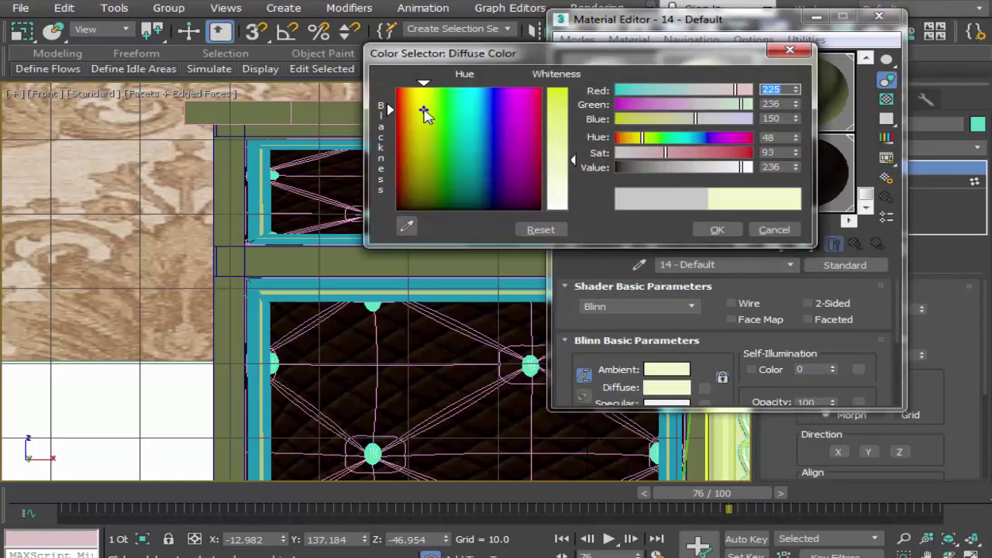
left_click(716, 230)
scroll(705, 318, "down", 3)
scroll(712, 320, "down", 1)
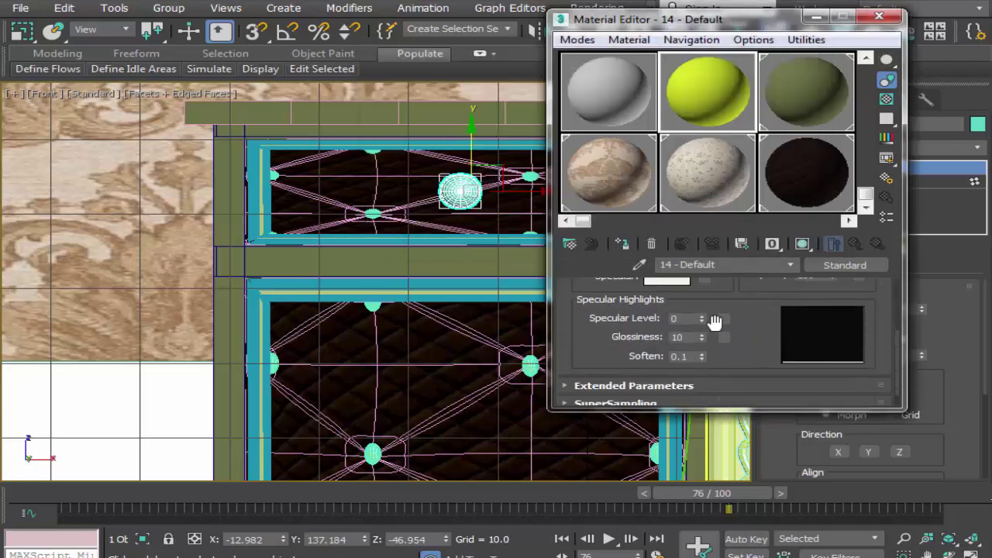
left_click_drag(701, 319, 701, 116)
scroll(707, 339, "up", 1)
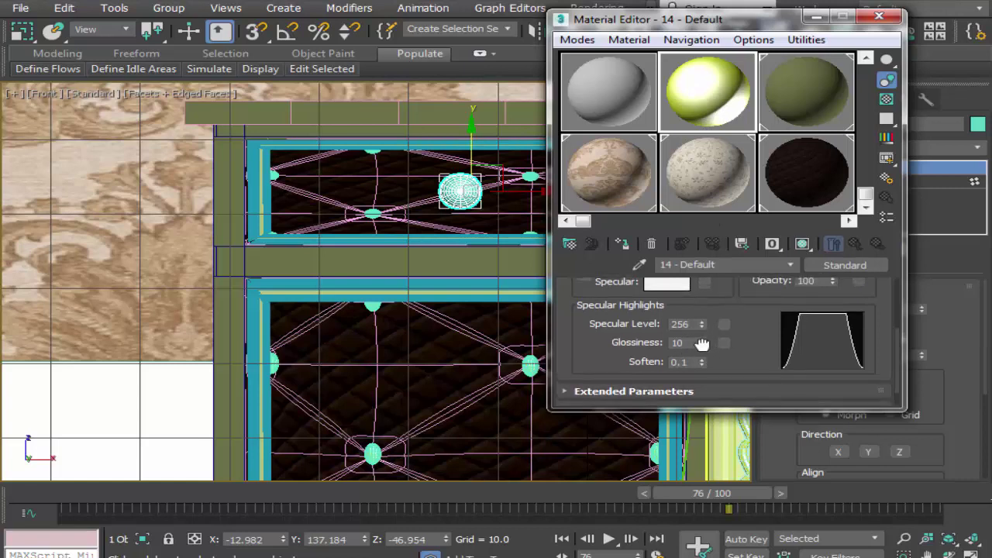
left_click_drag(701, 342, 703, 325)
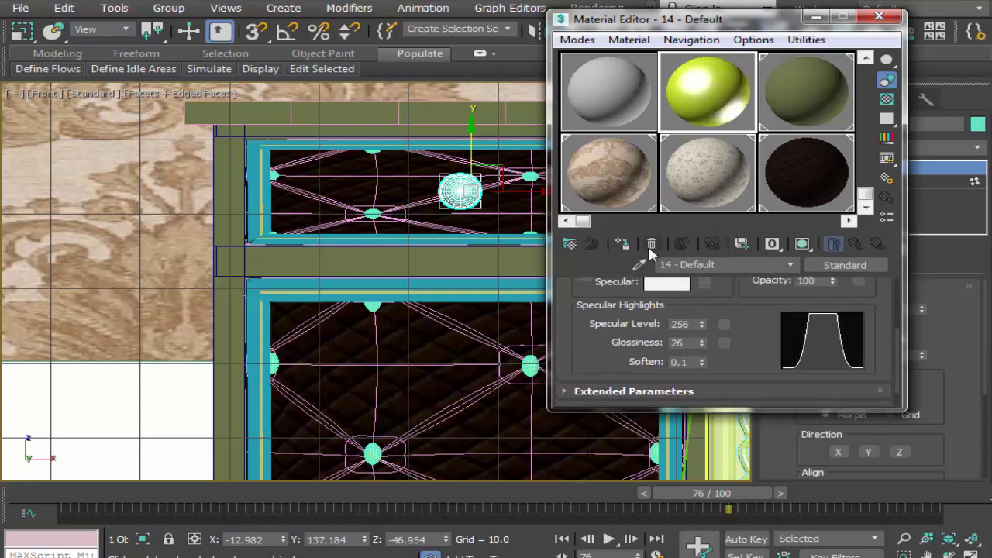
left_click(877, 14)
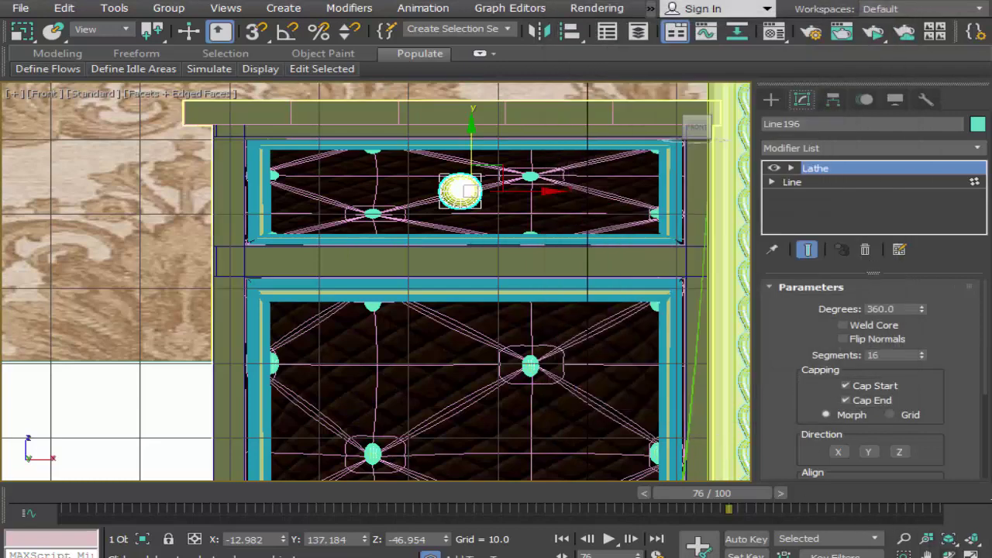
Copy the yellow knob onto the nightstand's lower drawer front and slide it right
middle_click_drag(605, 415, 580, 388)
scroll(568, 372, "down", 2)
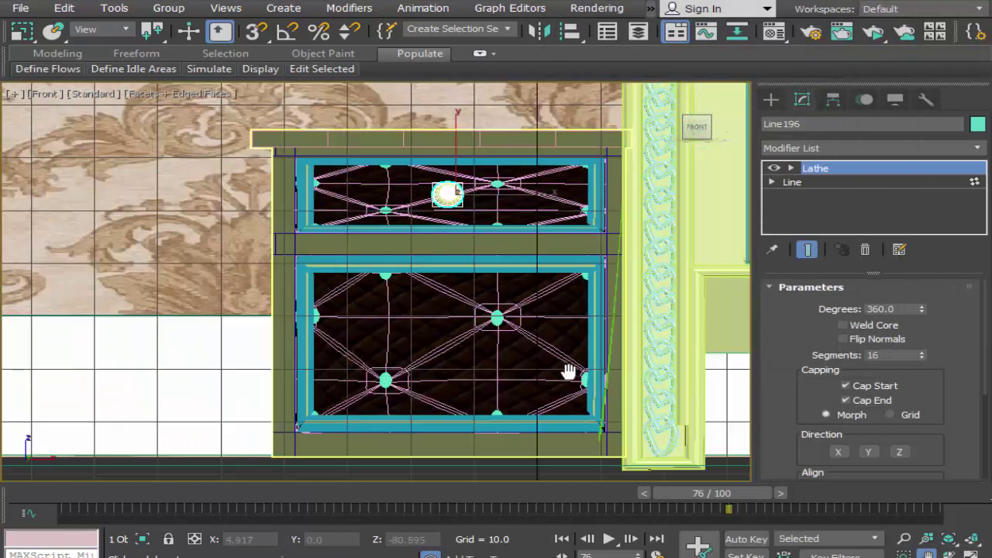
left_click(110, 32)
left_click(85, 40)
left_click_drag(71, 31, 309, 16)
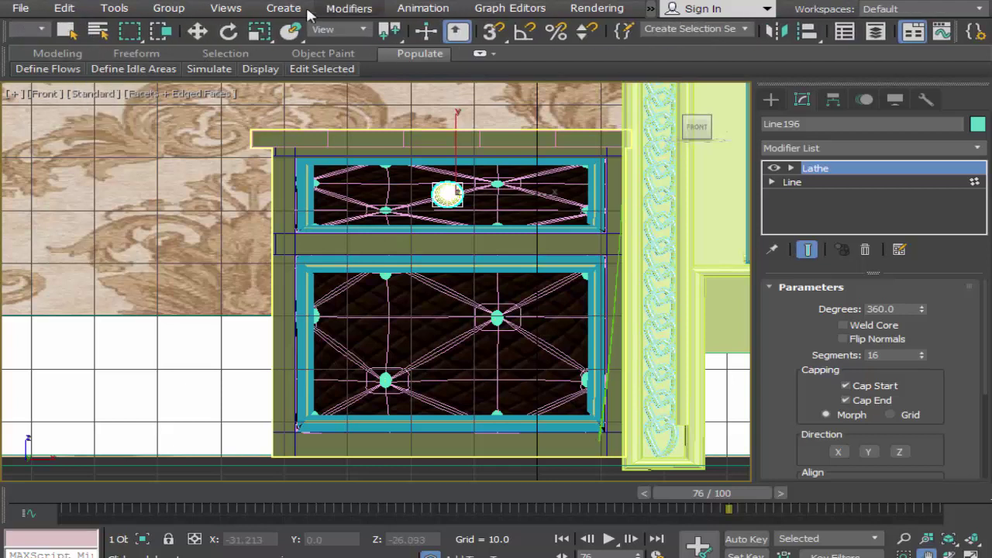
left_click(198, 31)
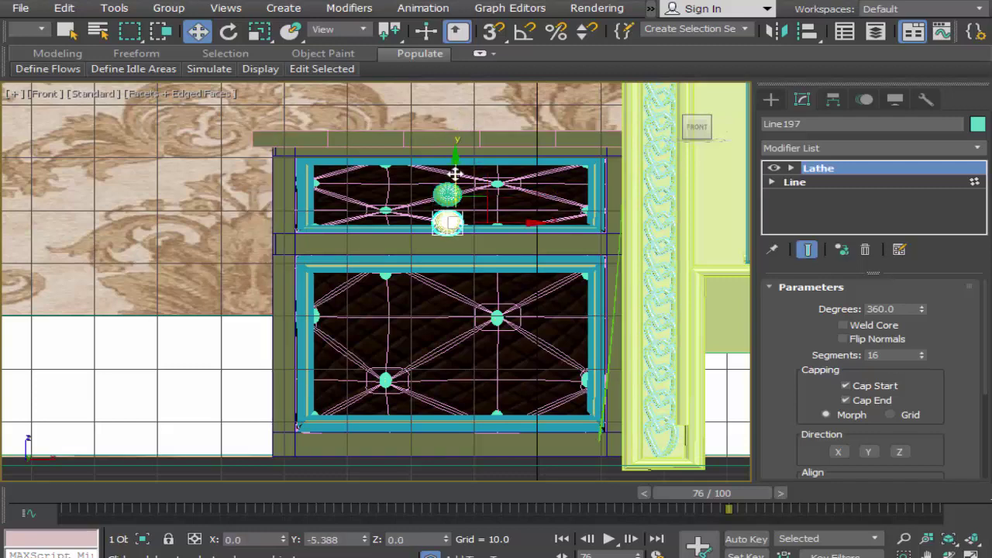
left_click_drag(457, 128, 458, 285, "shift")
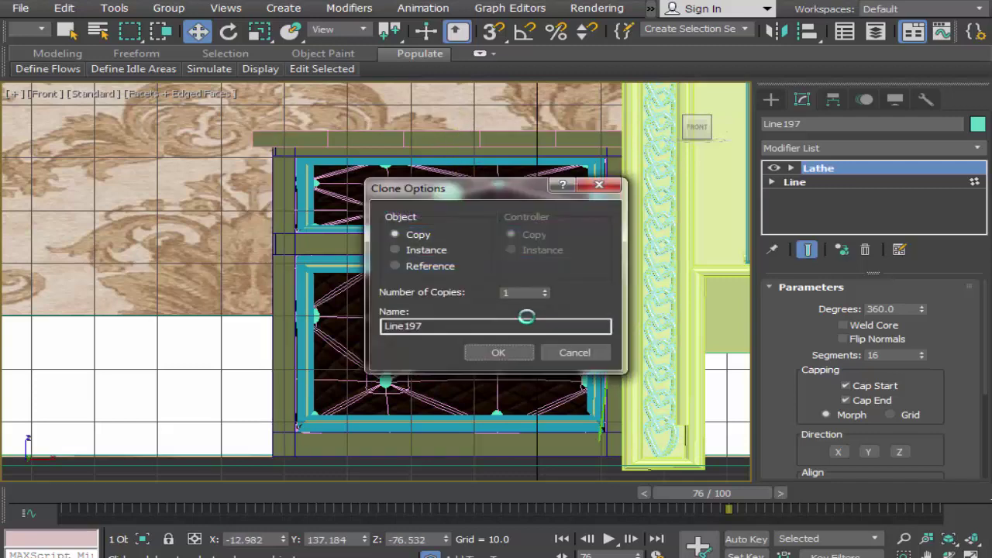
left_click(525, 347)
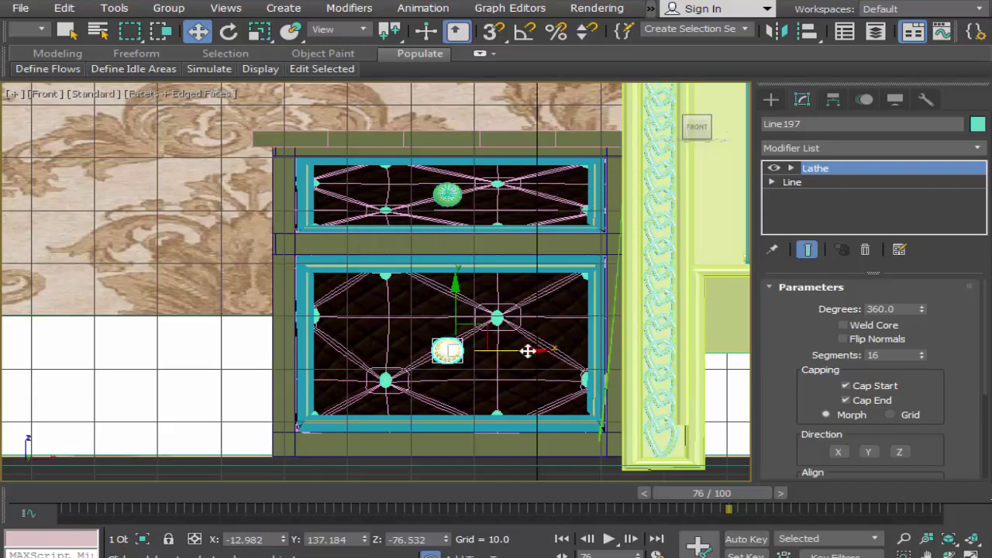
left_click_drag(581, 348, 641, 343)
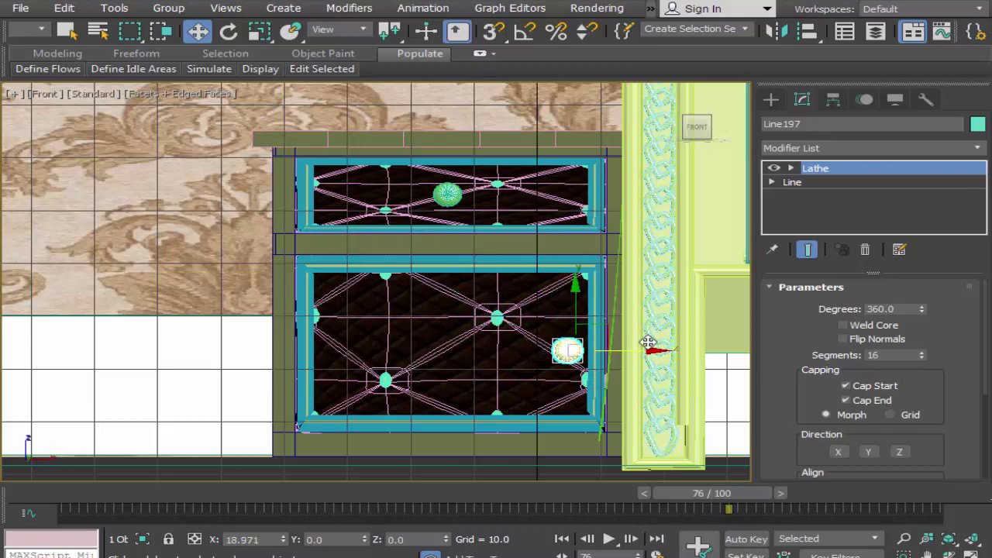
Return to the four-view layout and make the Perspective viewport active
scroll(654, 349, "down", 5)
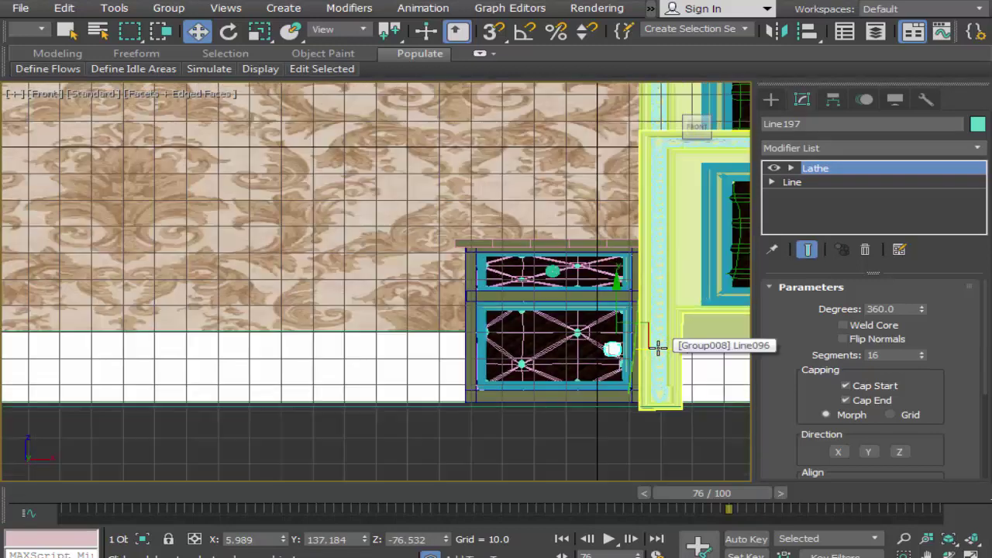
left_click(971, 553)
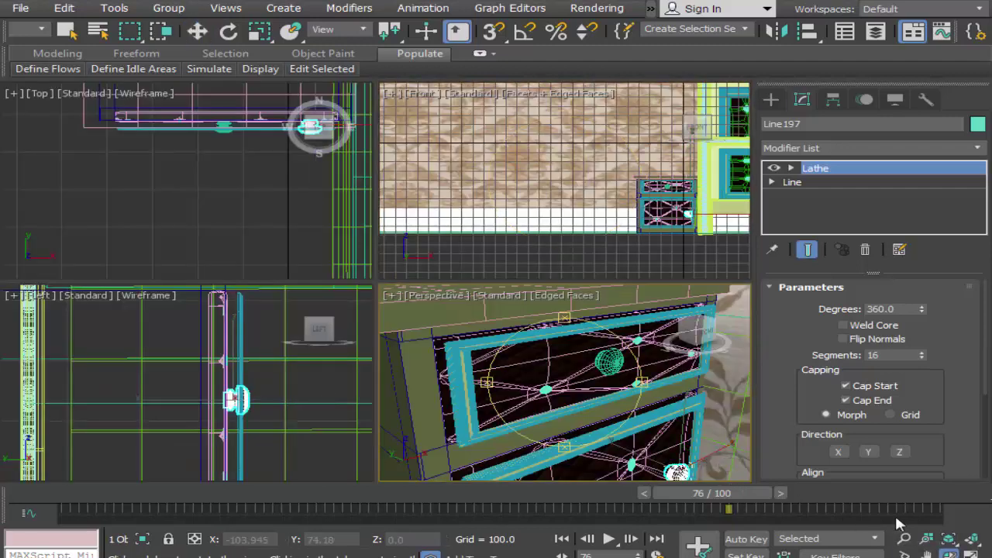
left_click(970, 553)
Maximize the Perspective view and pan until the bed and both nightstands are centred
key("shift+z")
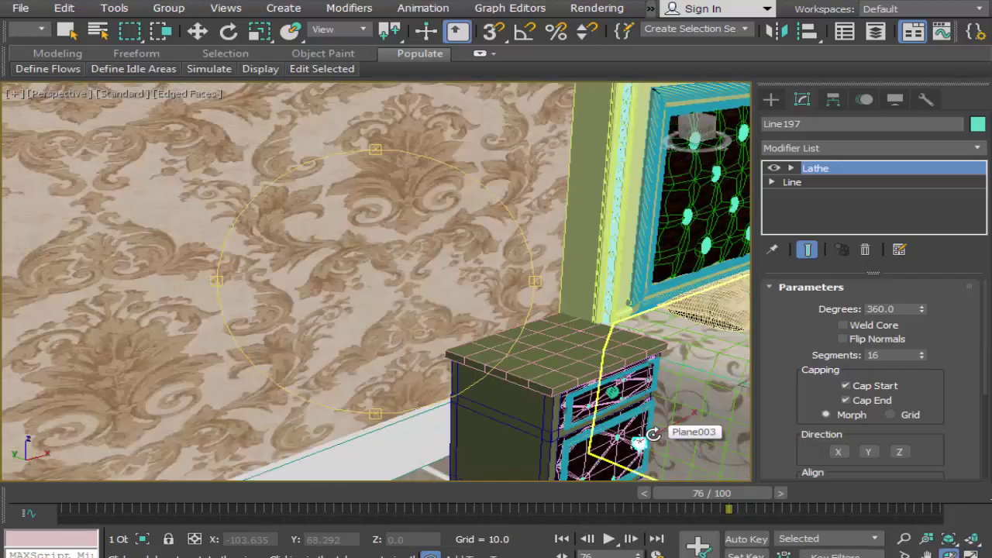
left_click(927, 552)
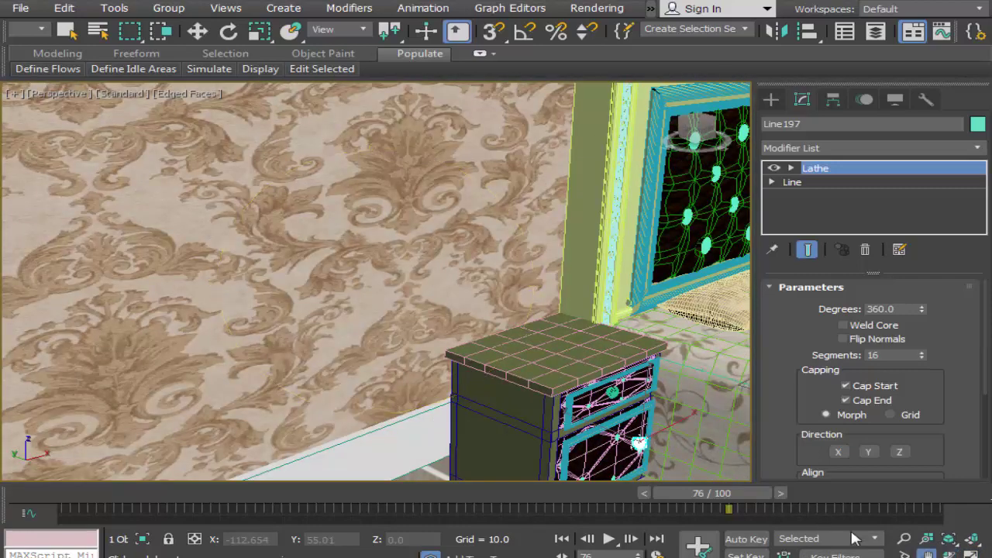
left_click_drag(682, 434, 406, 389)
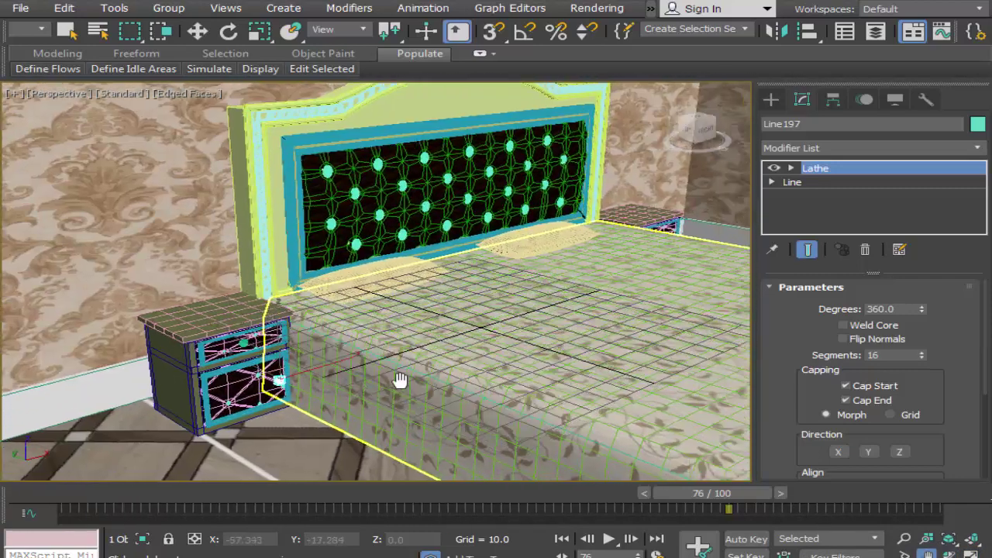
mouse_move(475, 385)
left_mouse_down()
mouse_move(398, 381)
mouse_move(354, 370)
mouse_move(327, 349)
left_mouse_up()
scroll(327, 349, "down", 3)
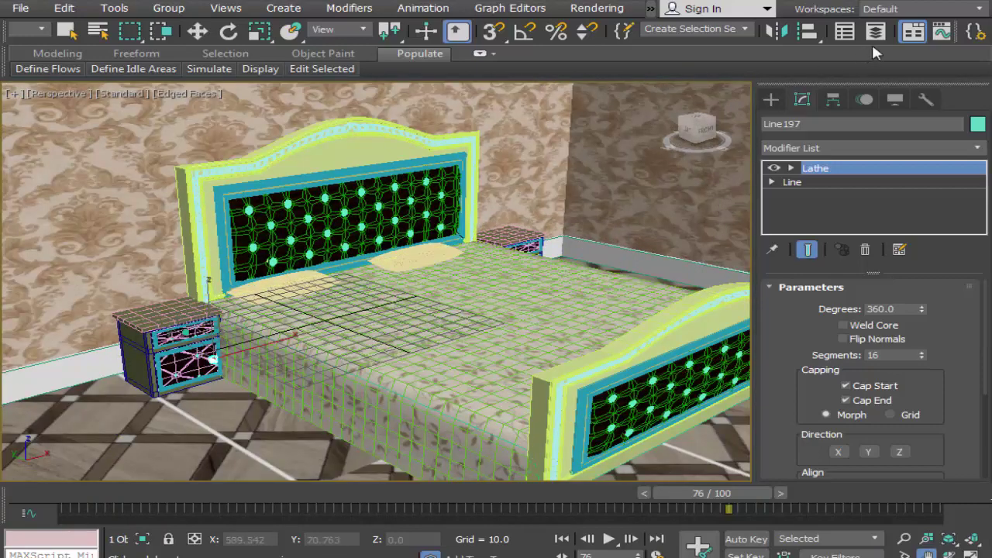
left_click(736, 34)
left_click_drag(741, 34, 267, 62)
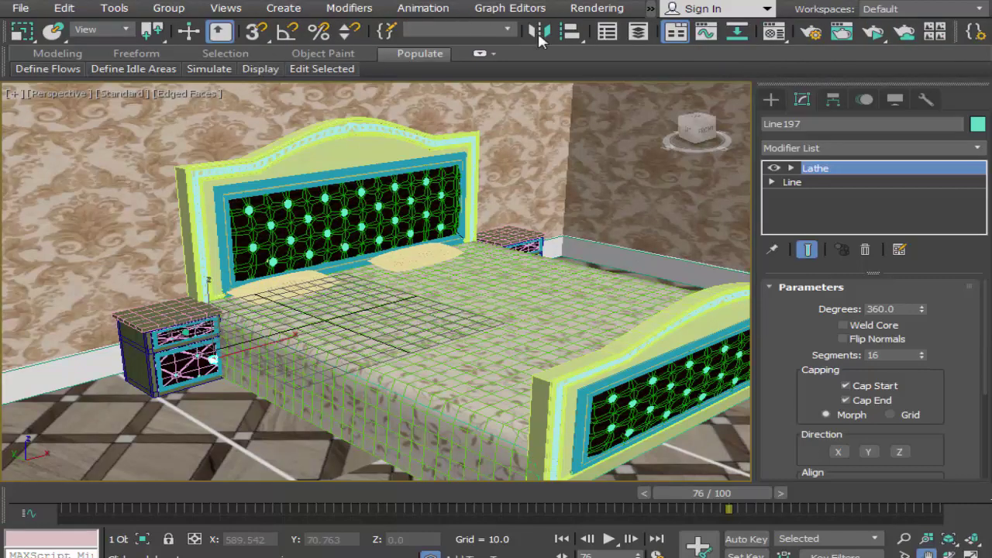
Run an ActiveShade render of the bedroom in an enlarged window, then close it
left_click(880, 35)
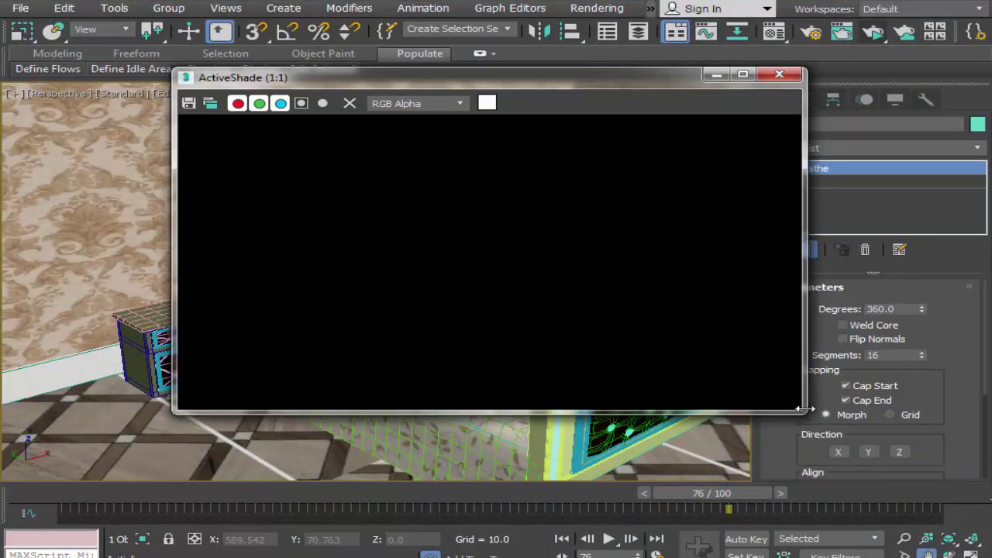
mouse_move(802, 411)
left_mouse_down()
mouse_move(881, 465)
mouse_move(885, 486)
left_mouse_up()
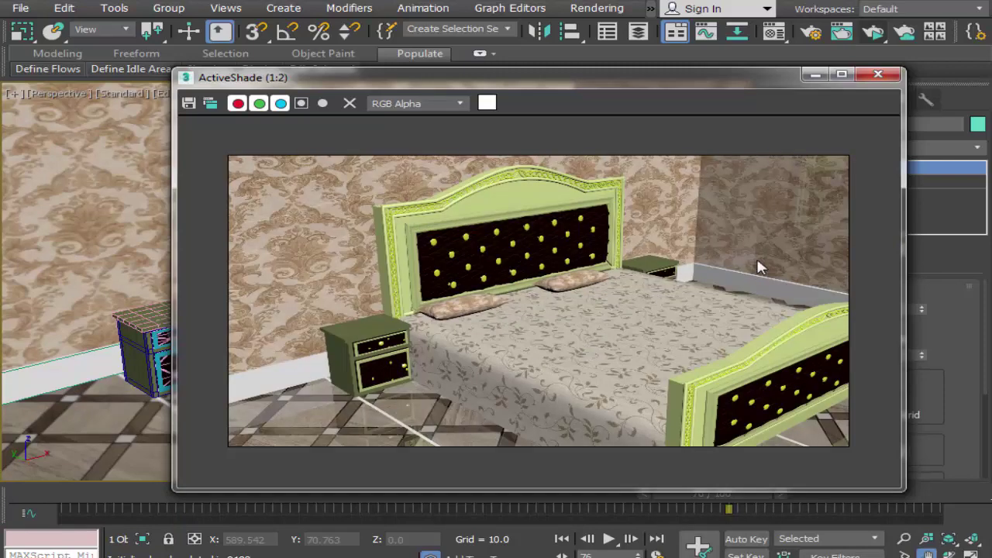
left_click(877, 74)
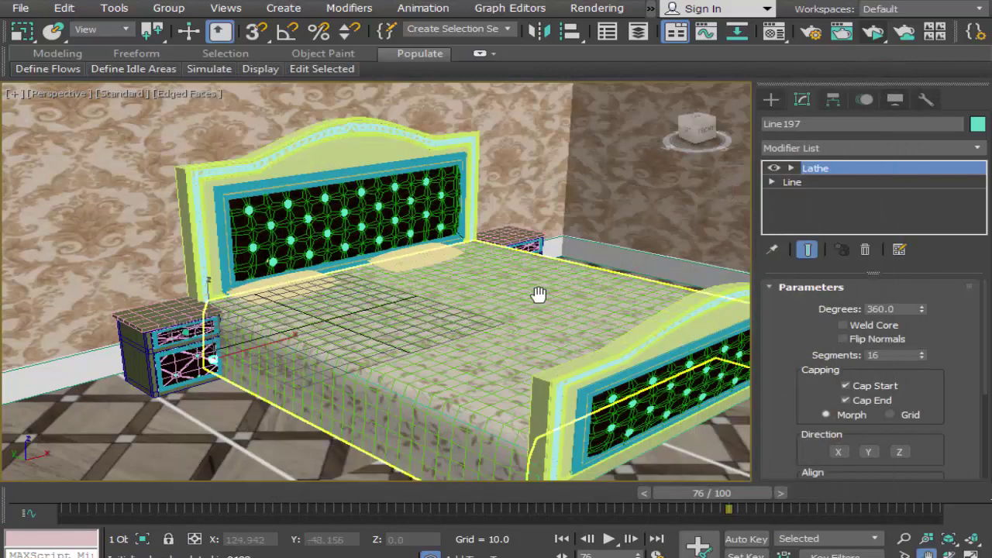
Reframe the bed in the Perspective view and render it in ActiveShade again
scroll(543, 293, "down", 3)
middle_click_drag(547, 293, 449, 291)
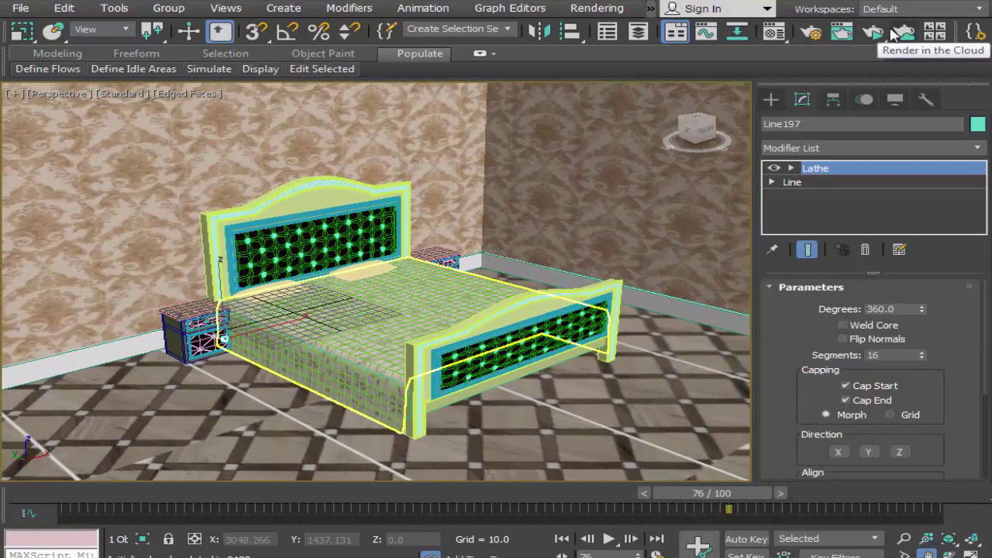
left_click(841, 33)
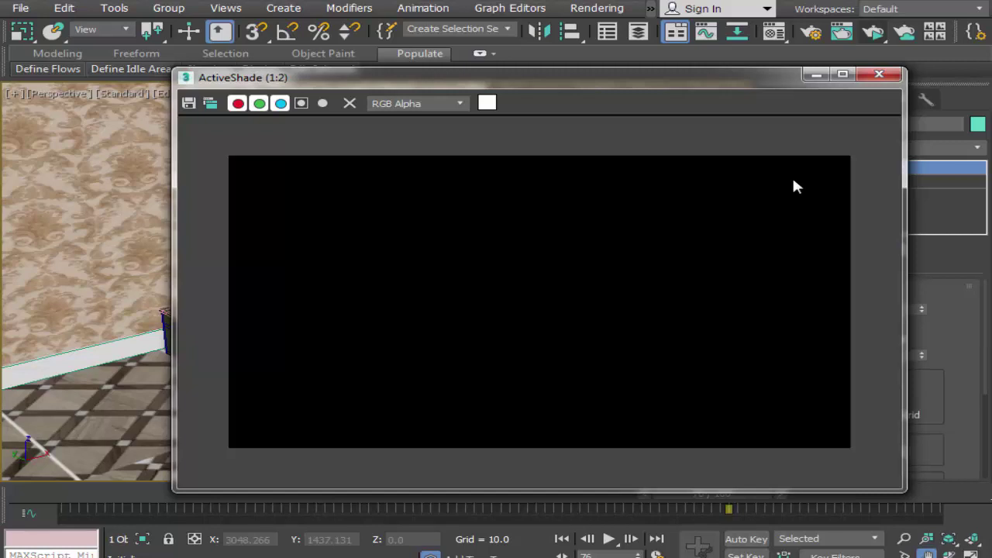